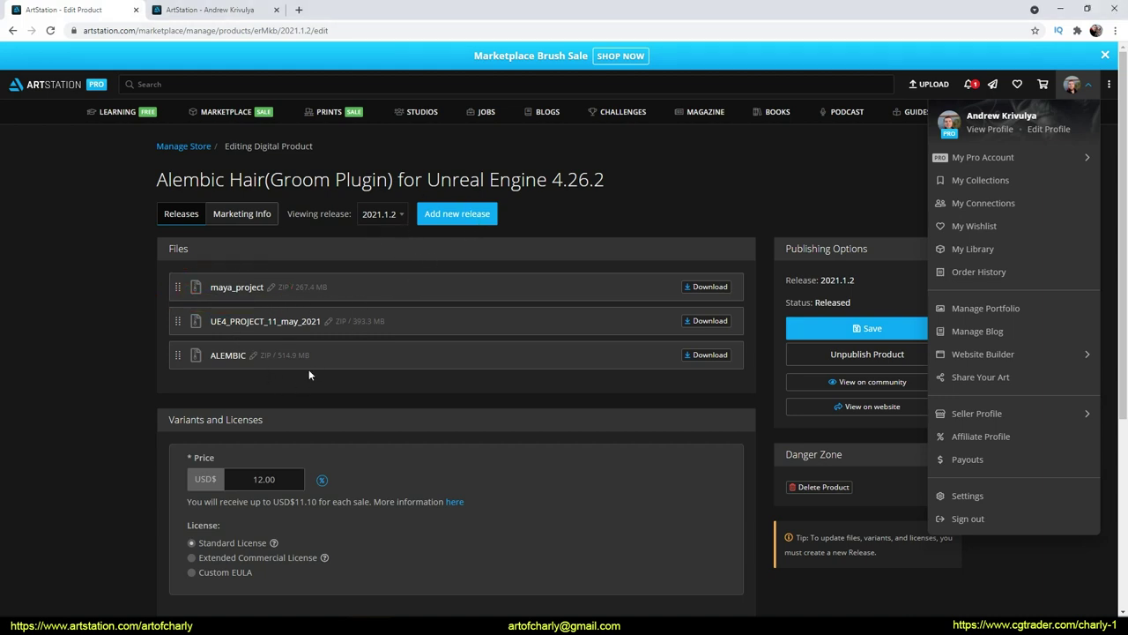
# Step: Switch to the UE4_PROJECT folder in File Explorer and open scene.uproject in Unreal Editor
pyautogui.press('Escape')
pyautogui.moveTo(164, 371); pyautogui.dragTo(335, 379)
pyautogui.press('Escape')
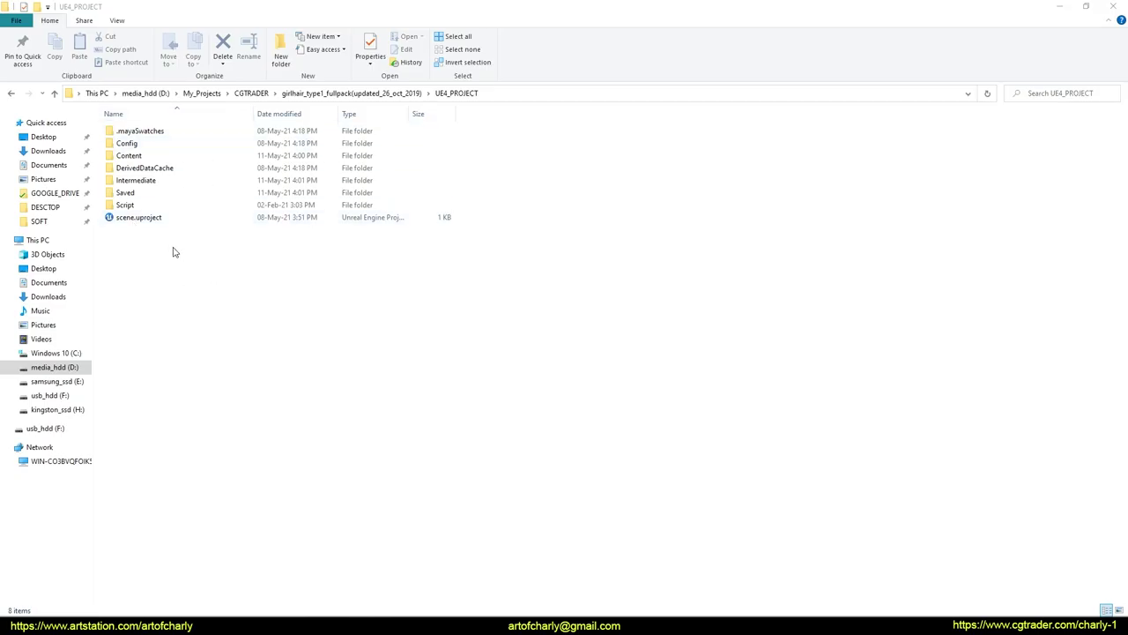
pyautogui.click(156, 219)
pyautogui.press('Return')
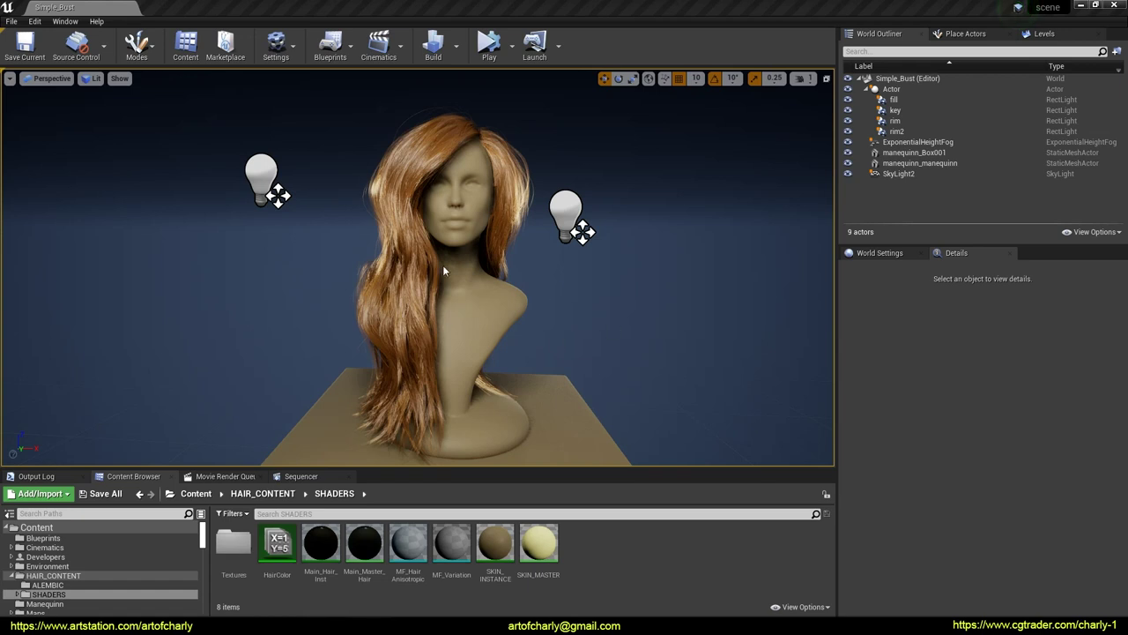
# Step: Turn on the FPS display in the perspective viewport and view the hair bust from different distances
pyautogui.click(9, 78)
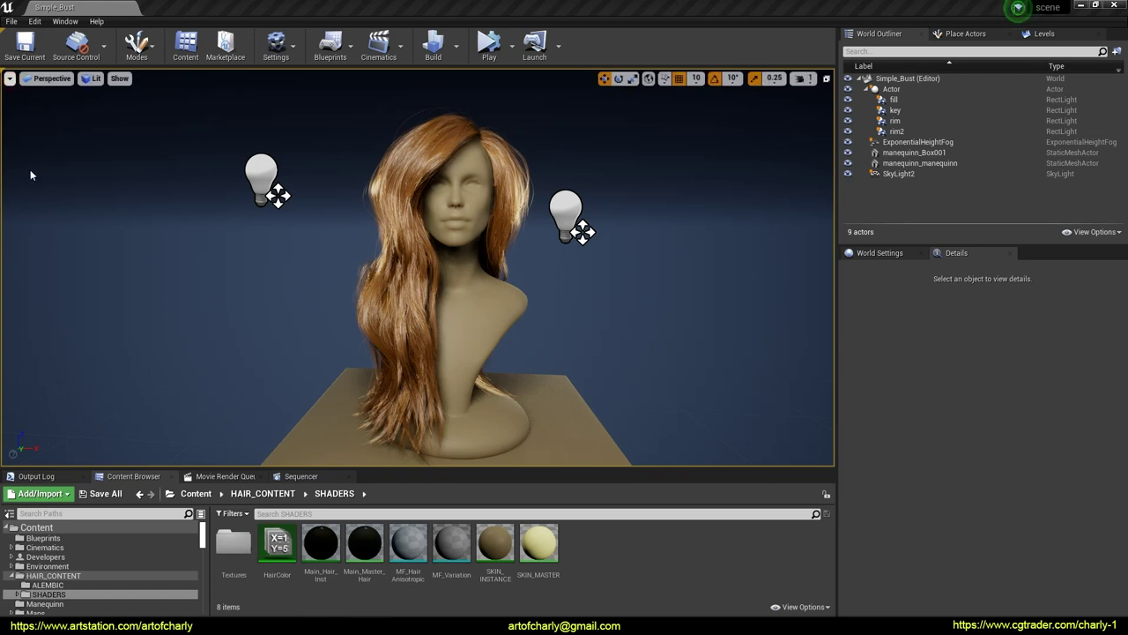
pyautogui.click(634, 263)
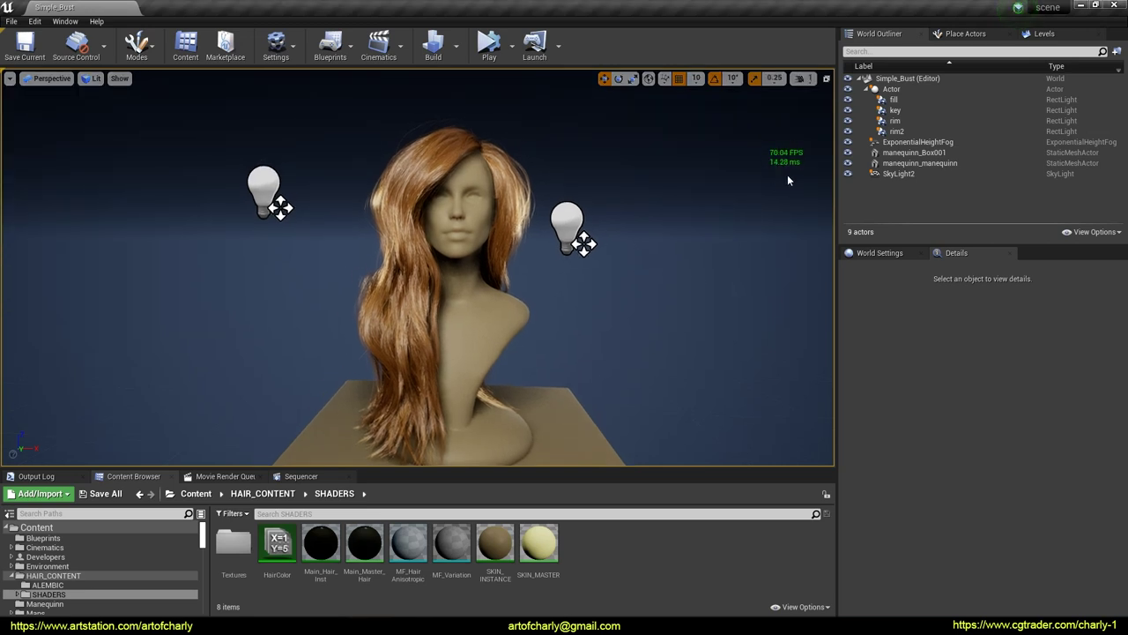
pyautogui.moveTo(785, 196); pyautogui.dragTo(810, 140, button='right')
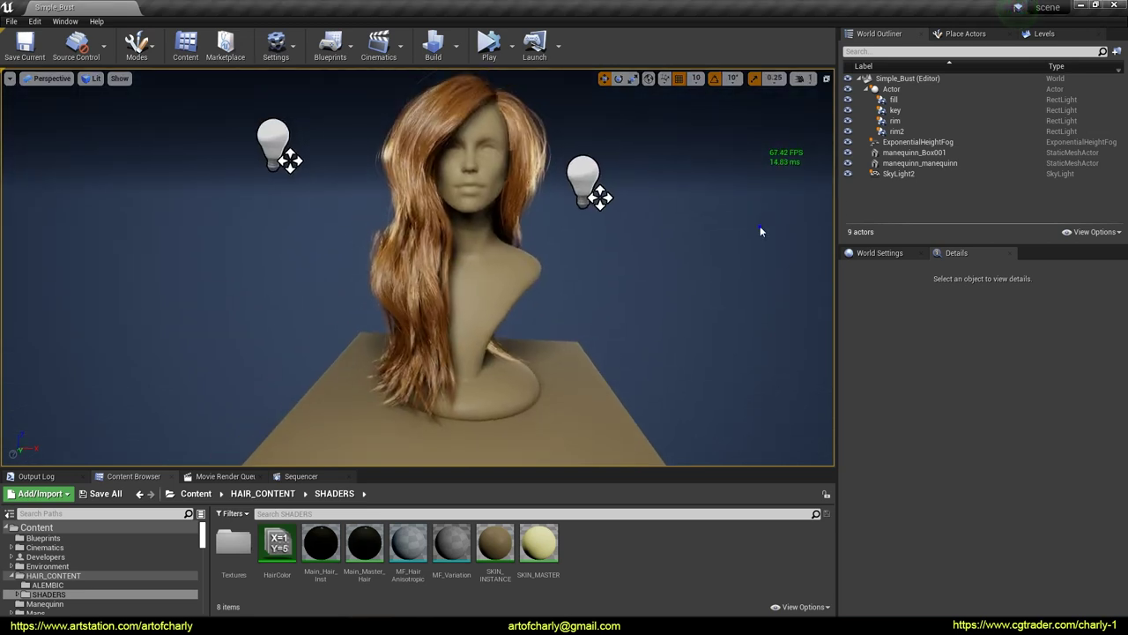
pyautogui.moveTo(760, 231); pyautogui.dragTo(741, 230)
pyautogui.press('w')
pyautogui.moveTo(741, 230); pyautogui.dragTo(679, 191, button='right')
pyautogui.press('s')
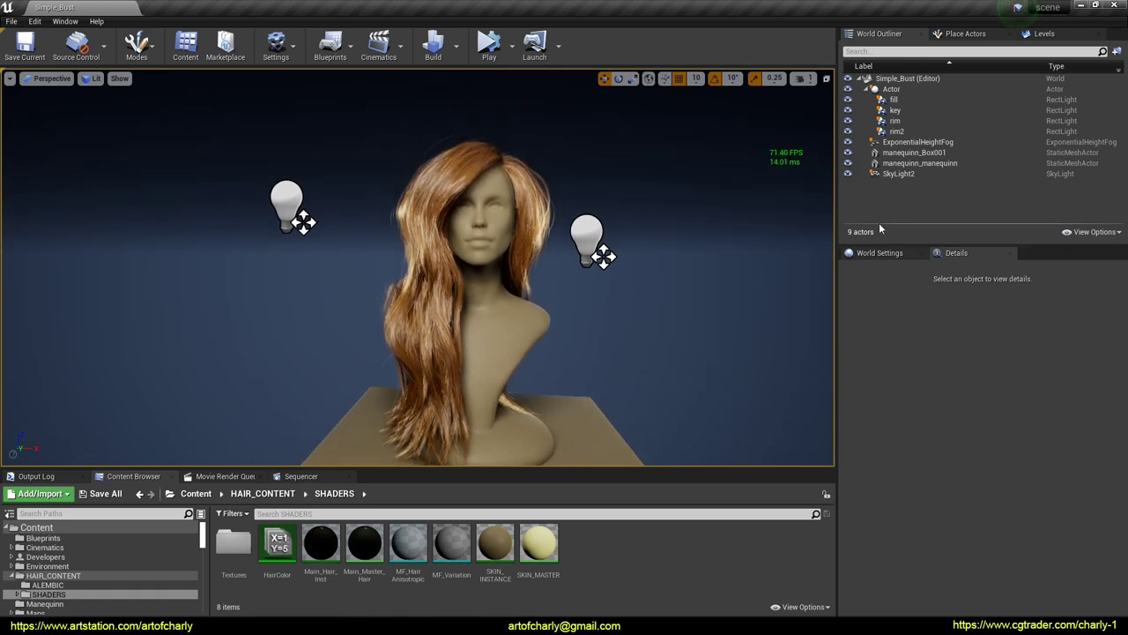
# Step: Select the Groom component of manequinn_manequinn and review its hair settings, material and assigned groom asset
pyautogui.click(918, 163)
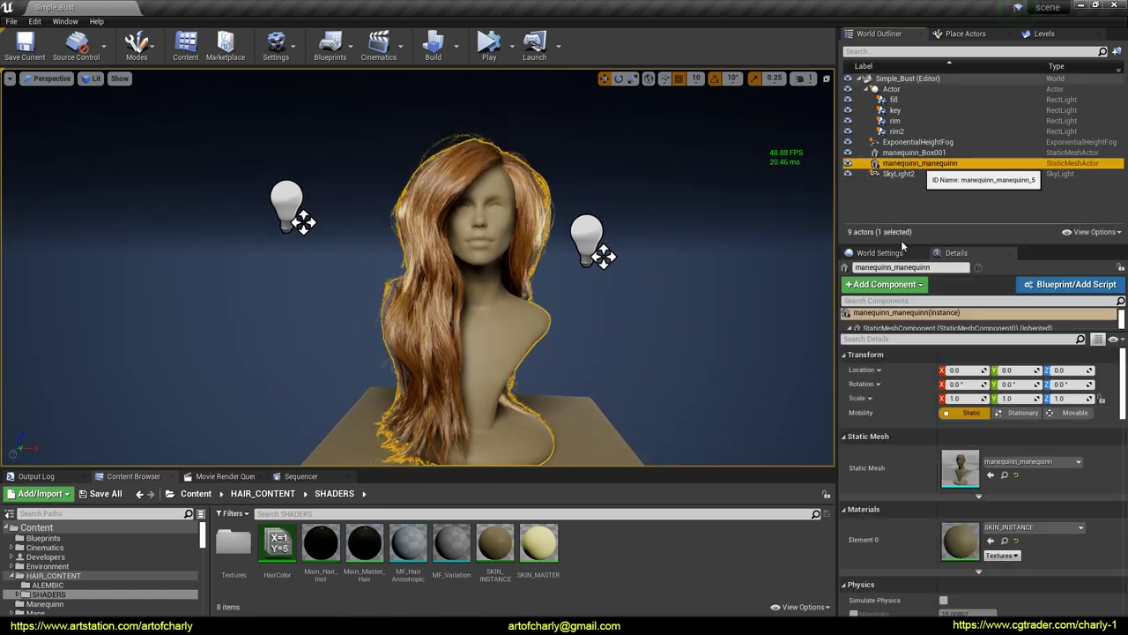
pyautogui.moveTo(884, 333); pyautogui.dragTo(884, 349)
pyautogui.click(879, 340)
pyautogui.scroll(-3, 906, 469)
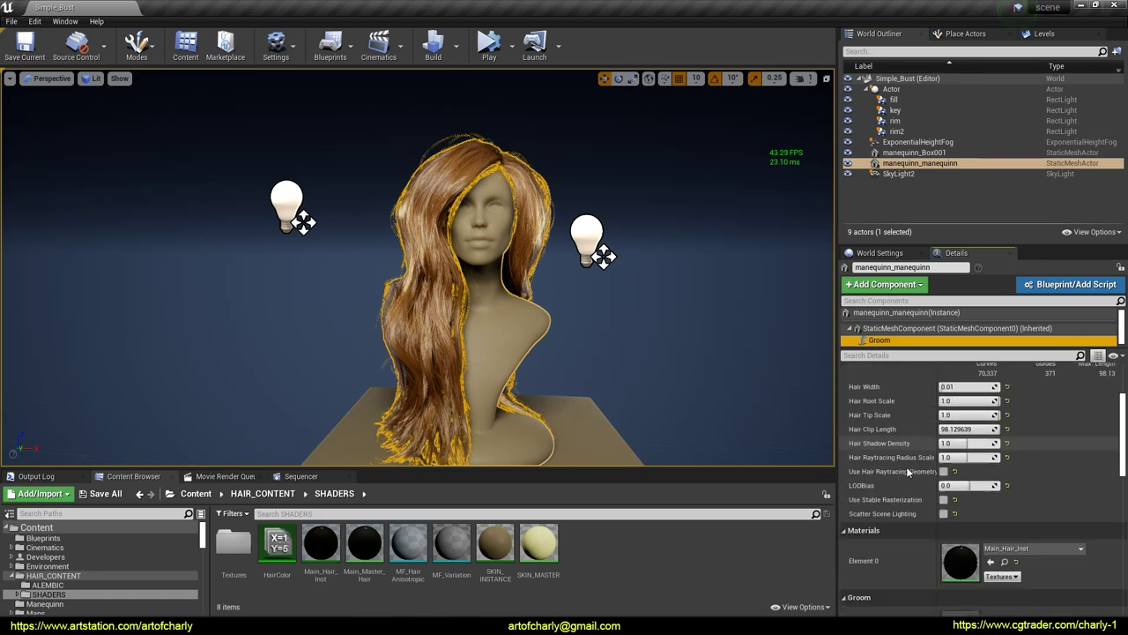
pyautogui.scroll(-4, 908, 467)
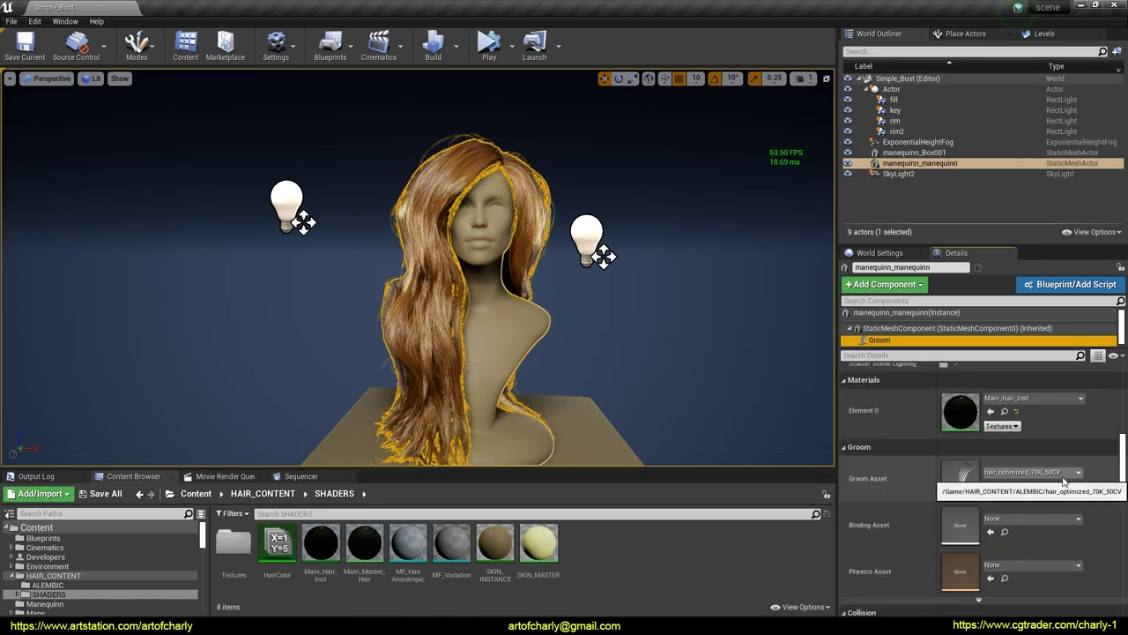
# Step: Open the ALEMBIC folder inside HAIR_CONTENT and locate the groom asset assigned to the bust
pyautogui.click(646, 567)
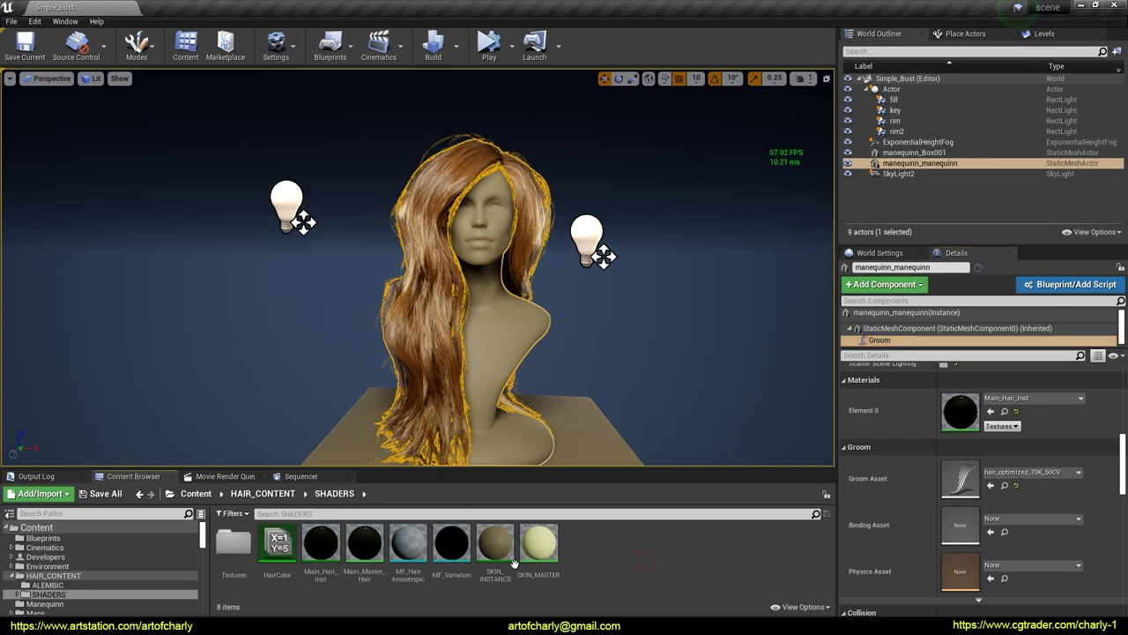
pyautogui.click(265, 494)
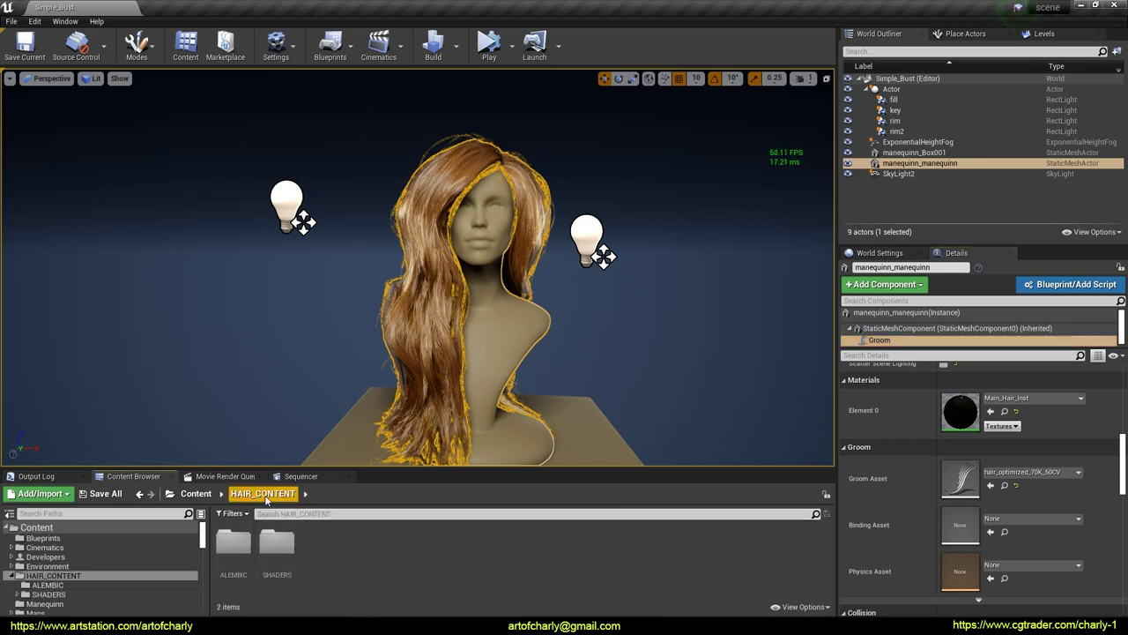
pyautogui.click(231, 543)
pyautogui.doubleClick(231, 543)
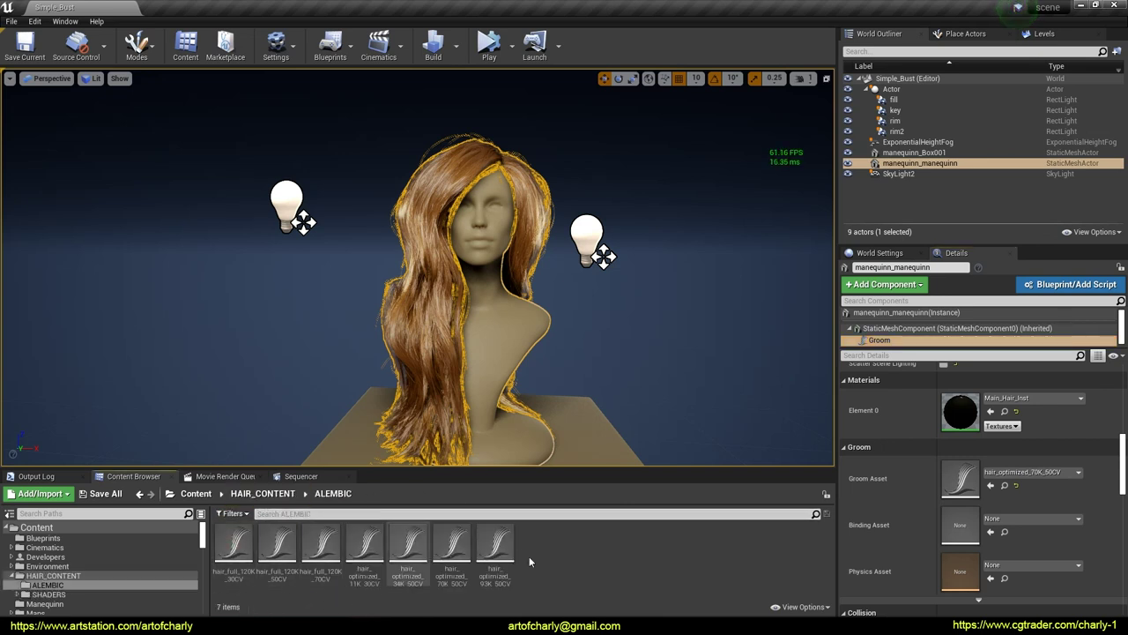
pyautogui.click(1005, 486)
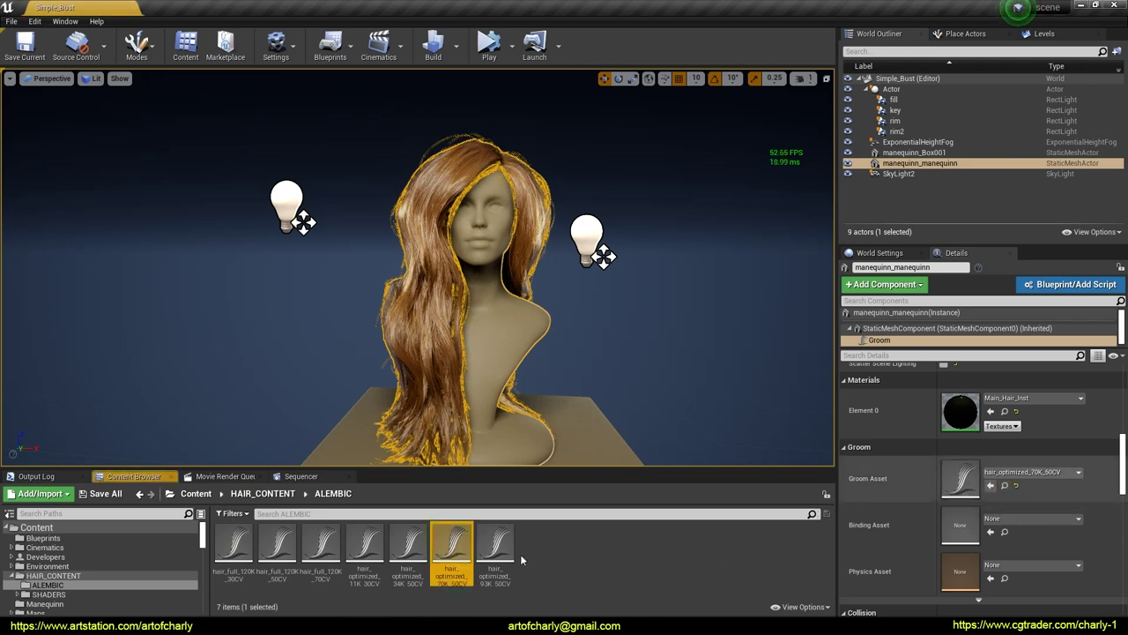
# Step: Open hair_optimized_70K_50CV in a maximized asset editor, examine its strand and vertex counts under Interpolation, and close it
pyautogui.doubleClick(455, 546)
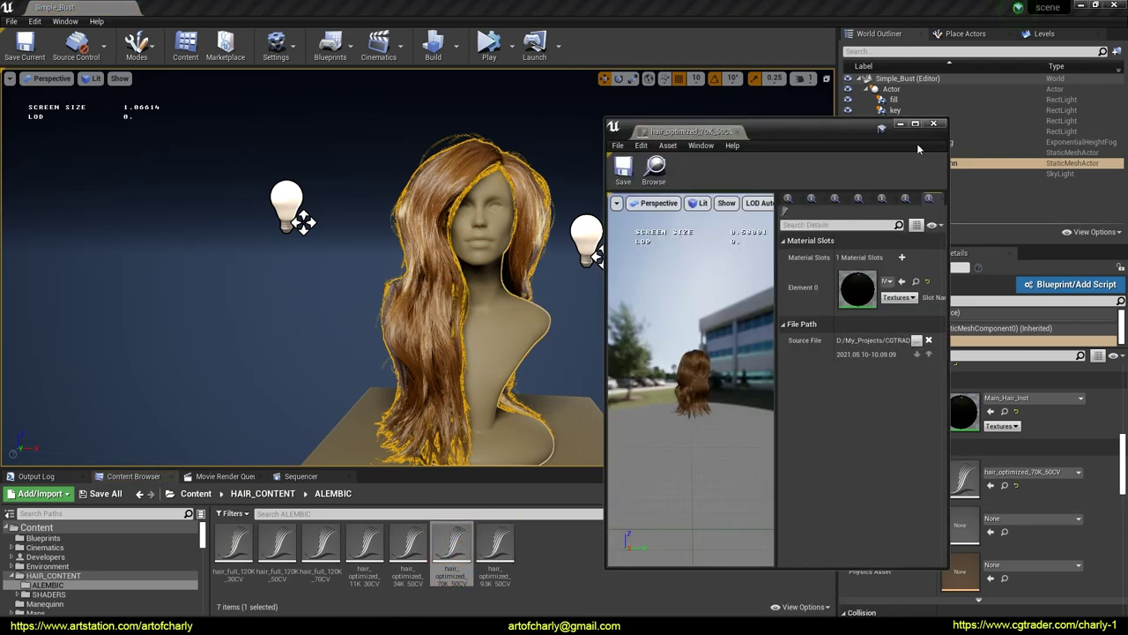
pyautogui.click(915, 124)
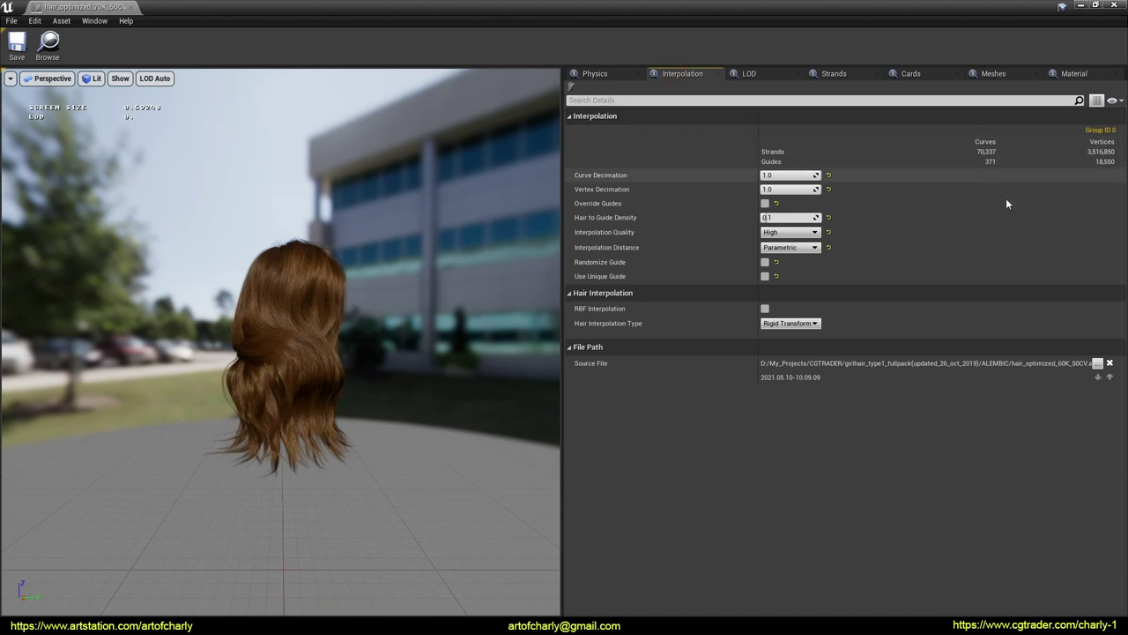
pyautogui.hotkey('ctrl', 'alt', 'd')
pyautogui.moveTo(971, 156); pyautogui.dragTo(998, 158)
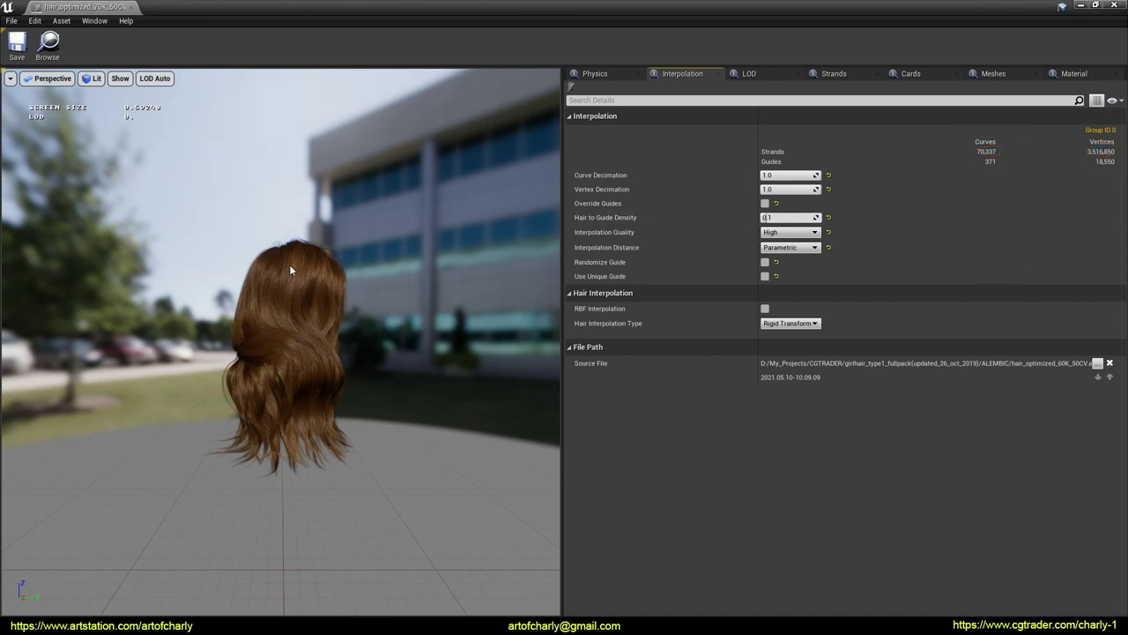
pyautogui.click(11, 49)
pyautogui.click(131, 7)
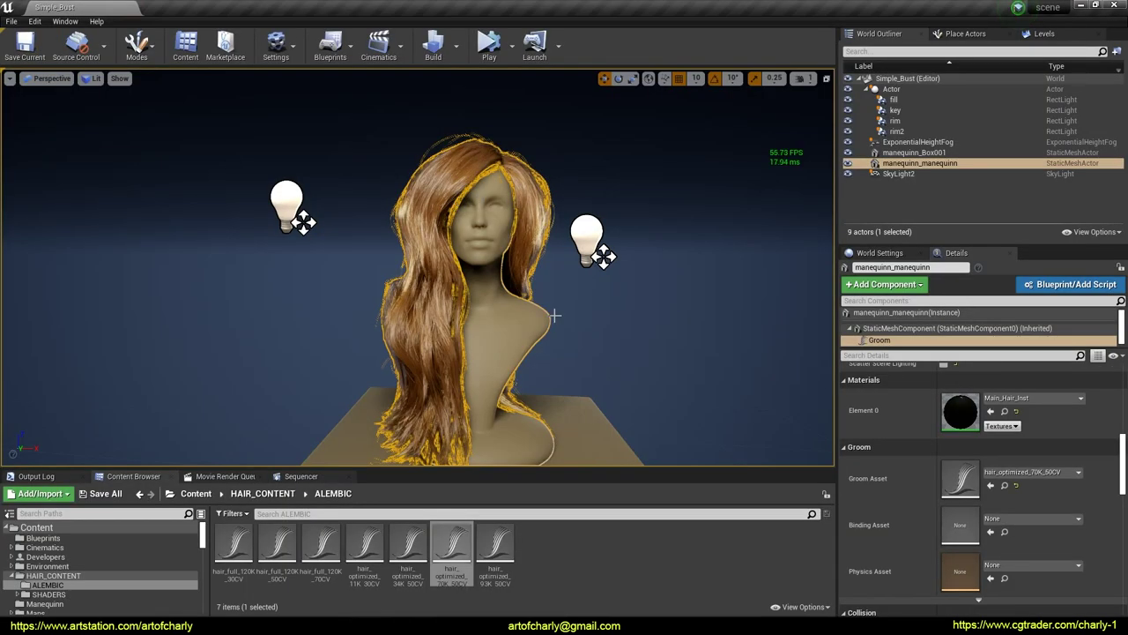
# Step: Deselect the bust and look through the optimized groom assets, including the 93K, 34K and 11K versions
pyautogui.click(659, 300)
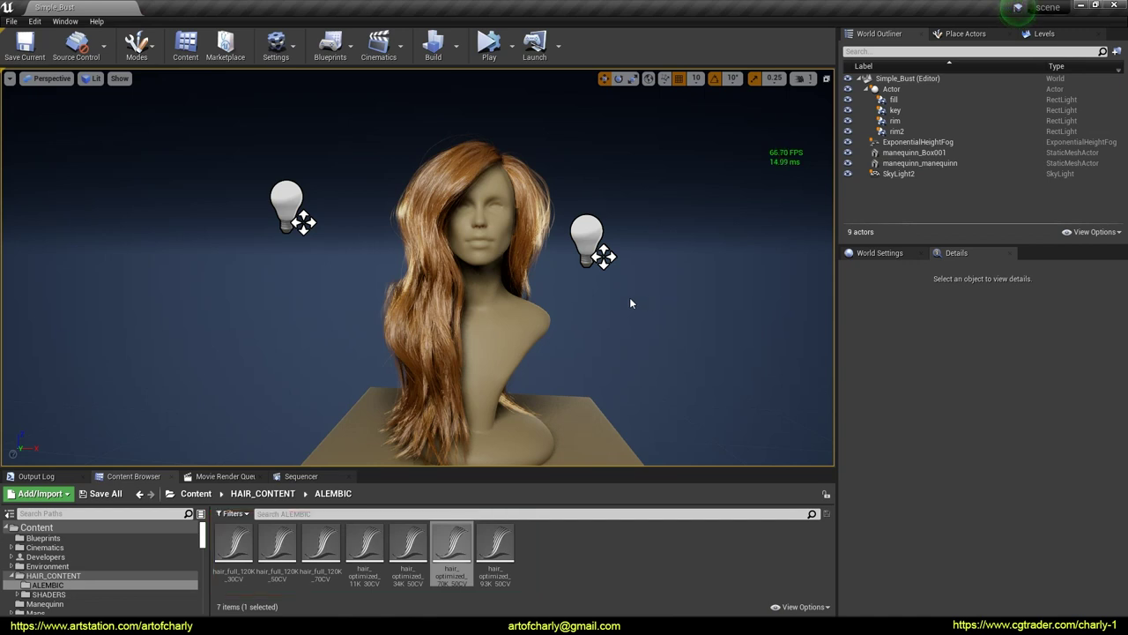
pyautogui.click(451, 542)
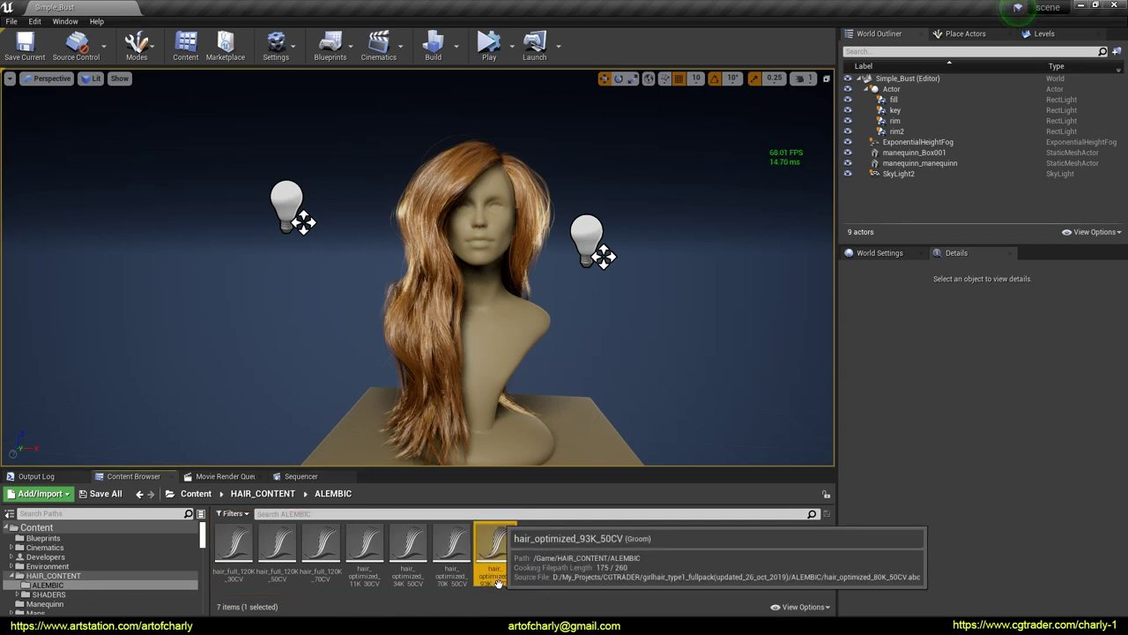
pyautogui.click(408, 545)
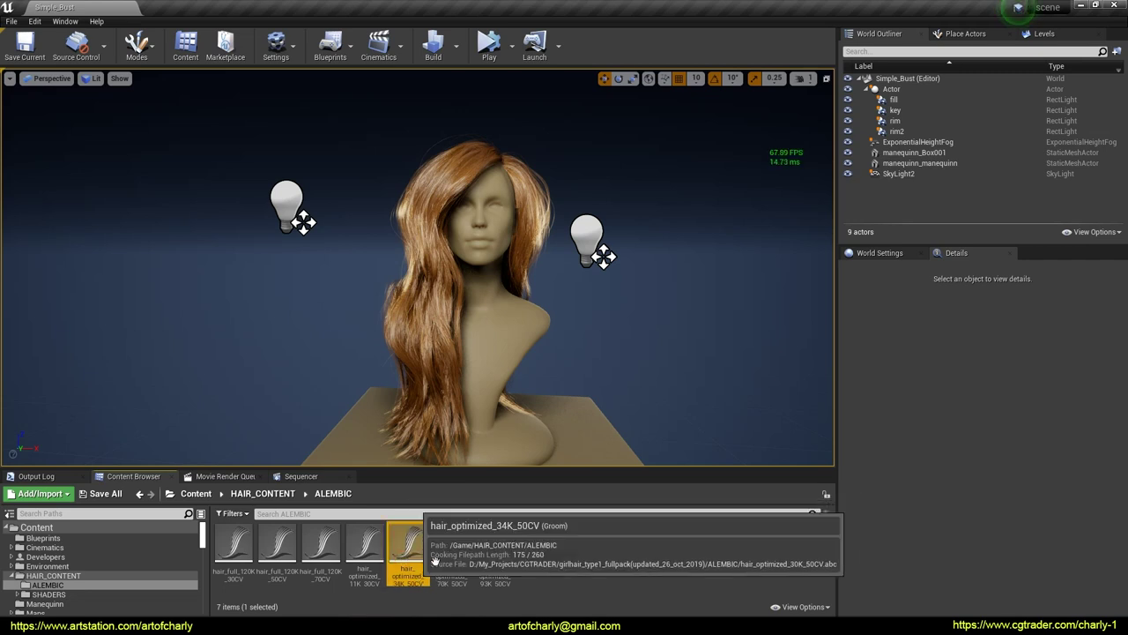
pyautogui.click(374, 547)
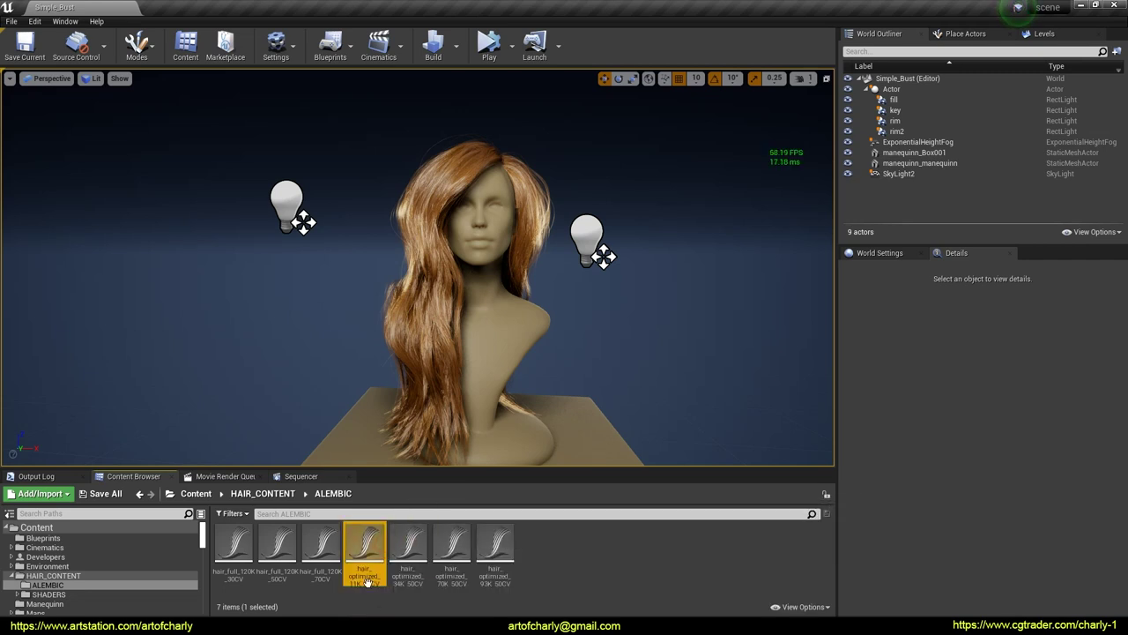
# Step: Assign hair_optimized_11K_30CV as the groom asset of the Groom component on manequinn_manequinn
pyautogui.click(923, 164)
pyautogui.click(878, 339)
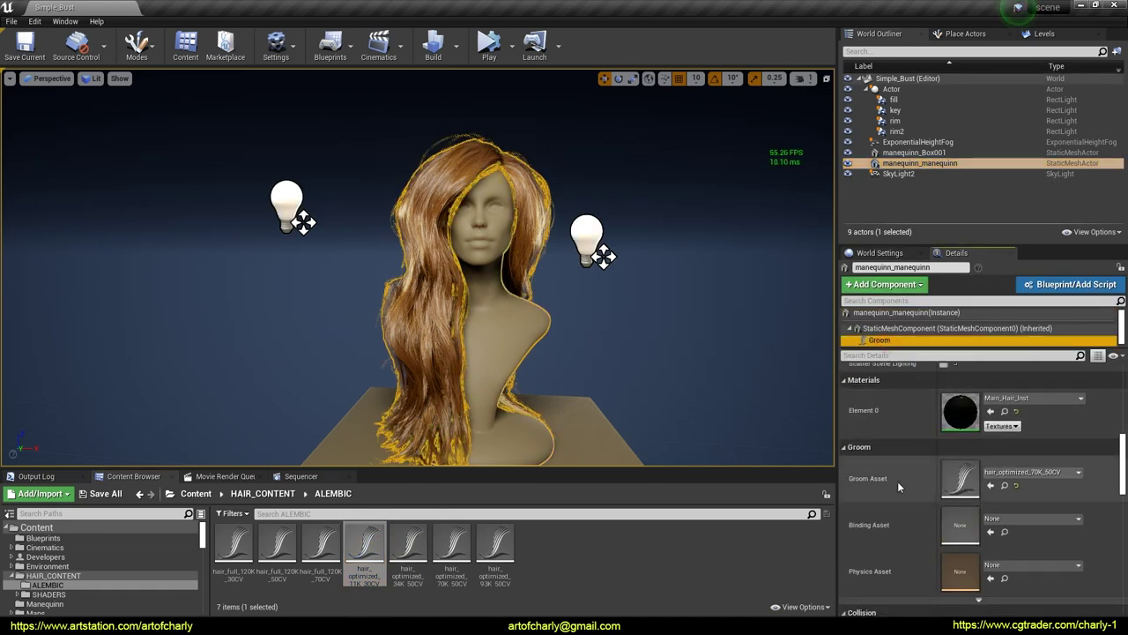
pyautogui.scroll(-2, 899, 484)
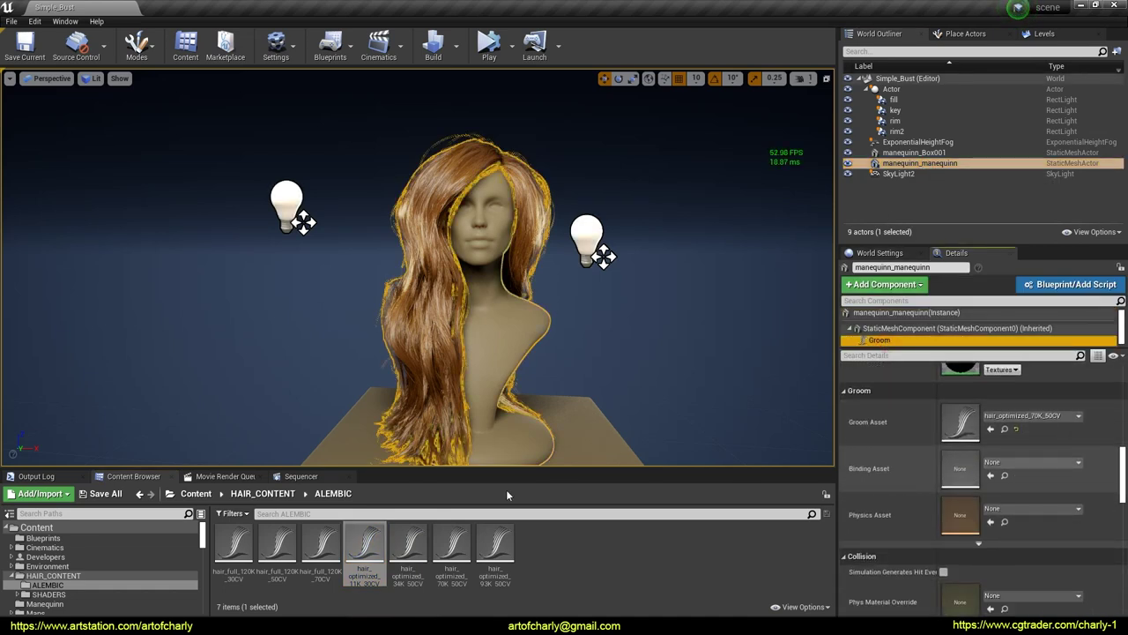
pyautogui.click(366, 544)
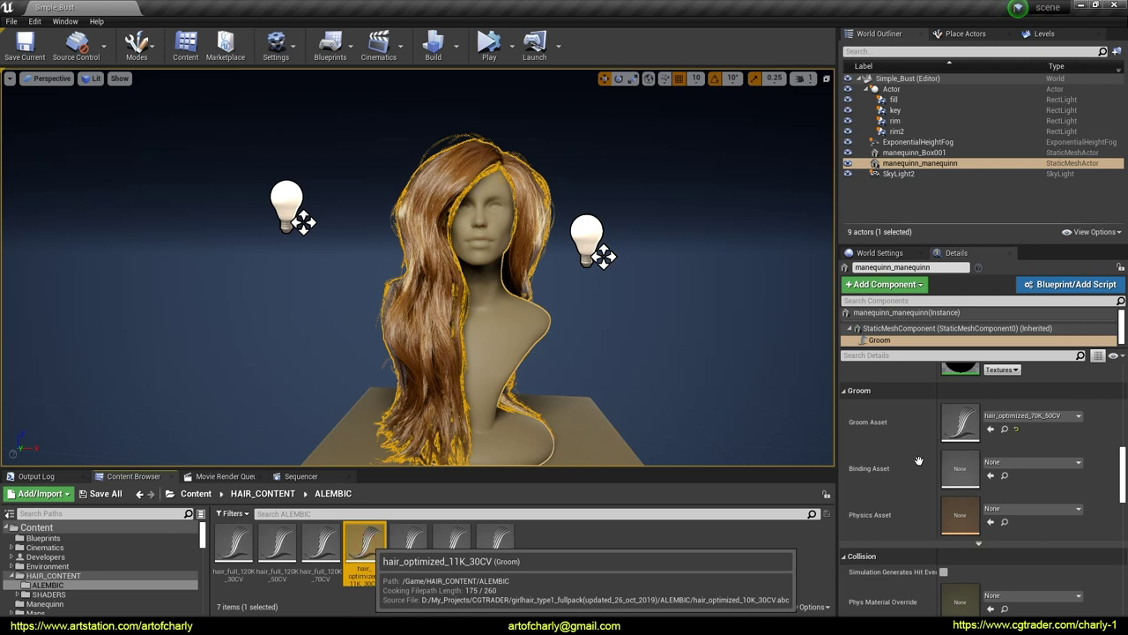
pyautogui.moveTo(812, 485); pyautogui.dragTo(961, 419)
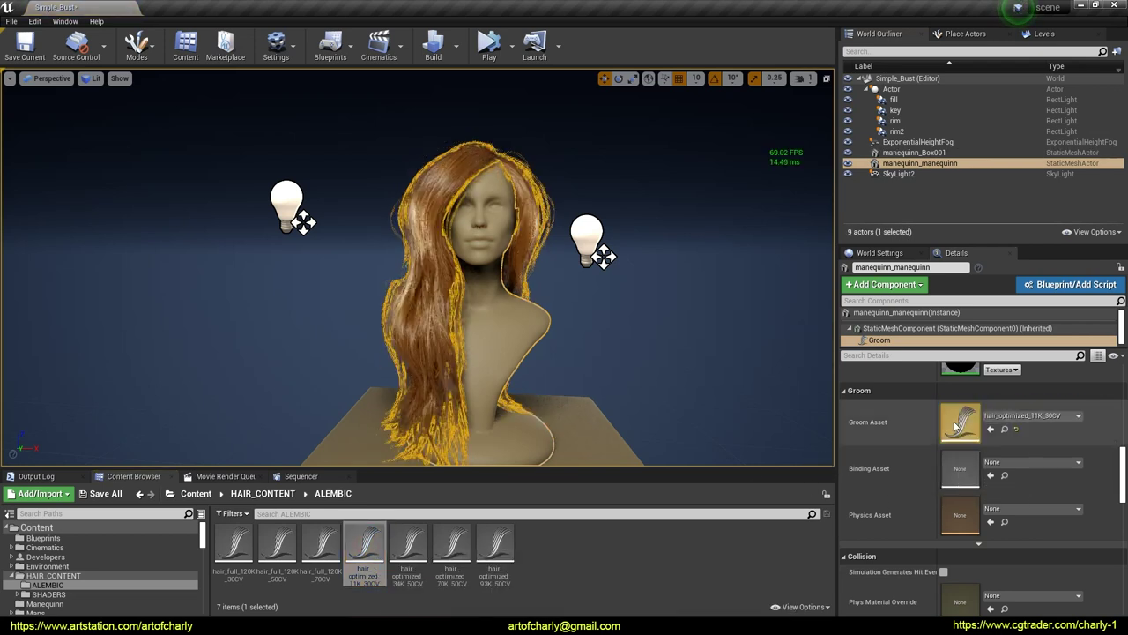
pyautogui.click(593, 327)
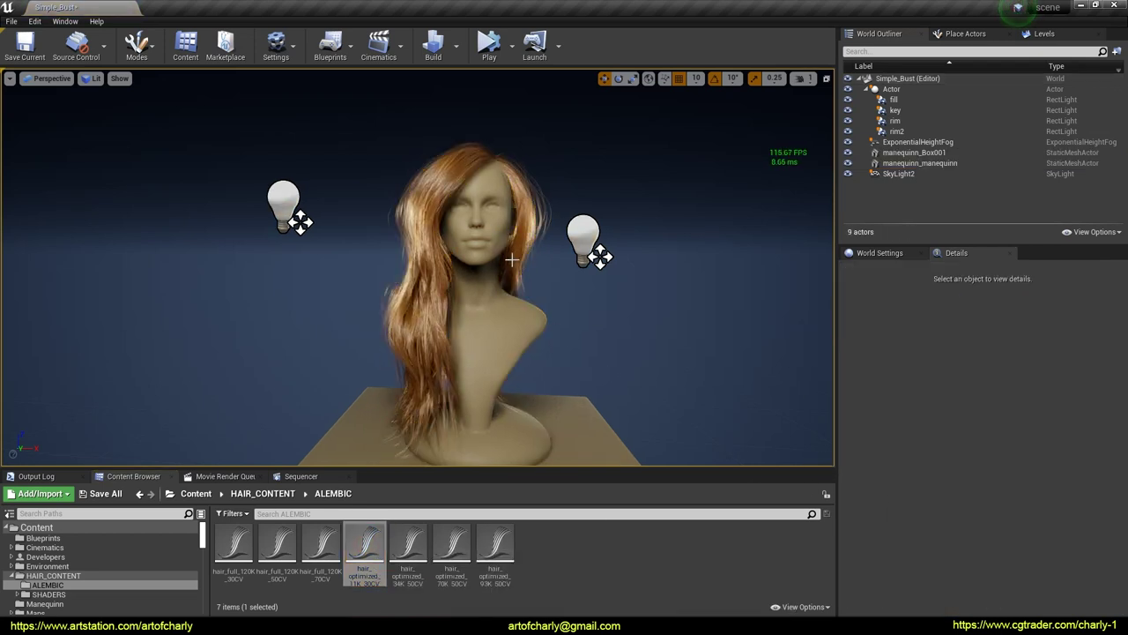
# Step: Set the Hair Width of the Groom component on manequinn_manequinn to 0.05
pyautogui.click(919, 163)
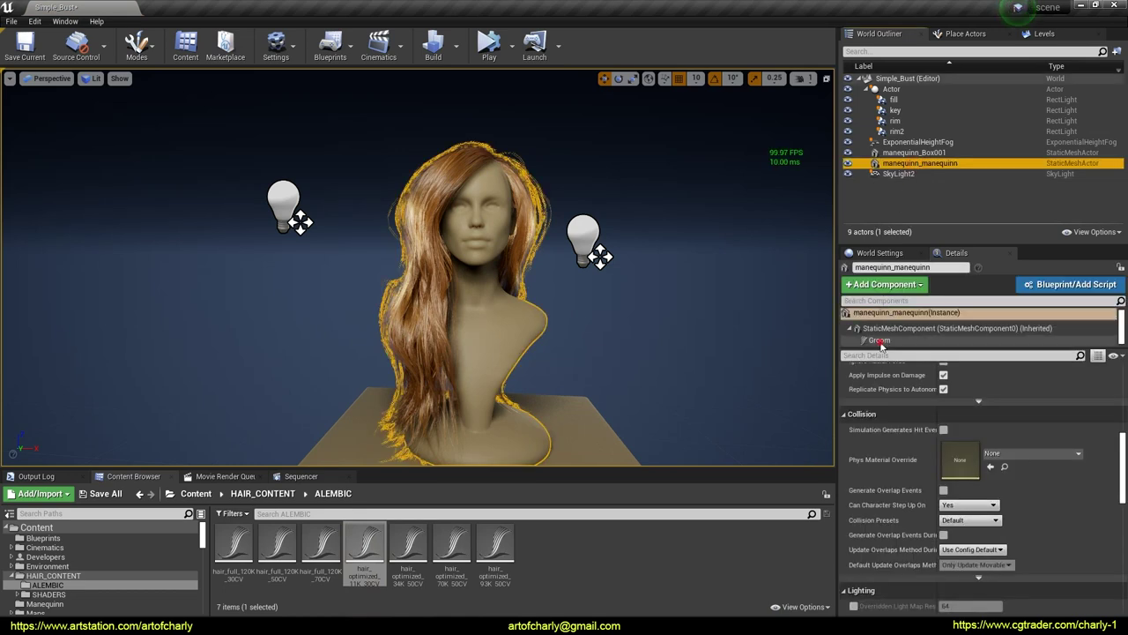
pyautogui.click(879, 340)
pyautogui.scroll(-5, 930, 467)
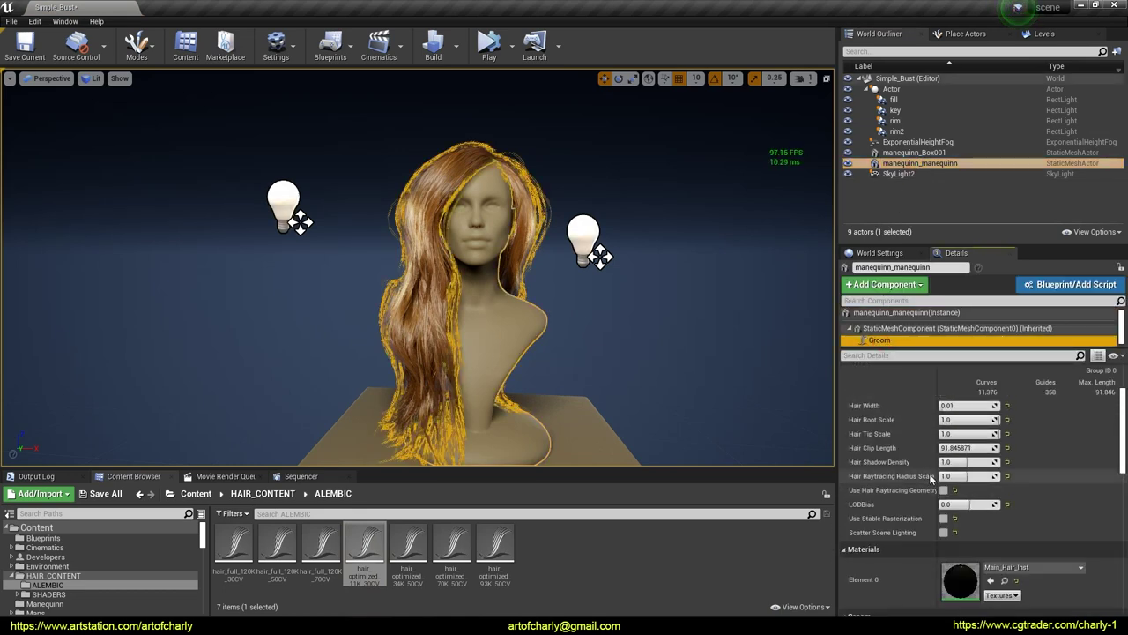
pyautogui.click(967, 460)
pyautogui.write('0.0')
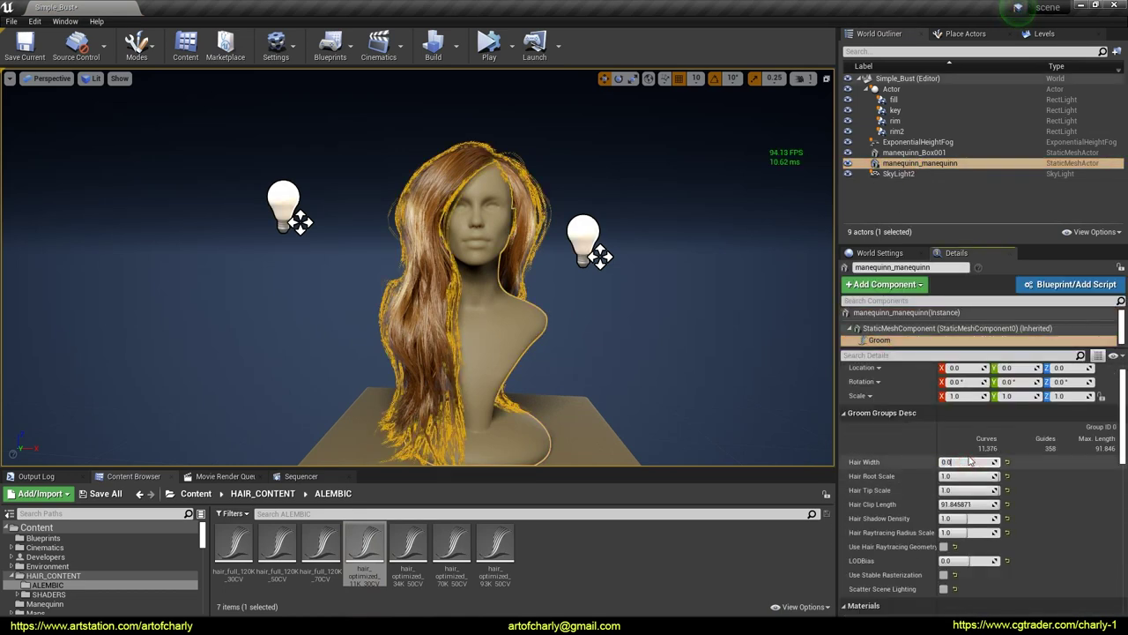
pyautogui.write('5')
pyautogui.press('Return')
# Step: Deselect the bust and inspect the hair's thickness and the frame rate from several angles and distances
pyautogui.click(591, 343)
pyautogui.keyDown('alt'); pyautogui.moveTo(591, 344); pyautogui.dragTo(621, 313); pyautogui.keyUp('alt')
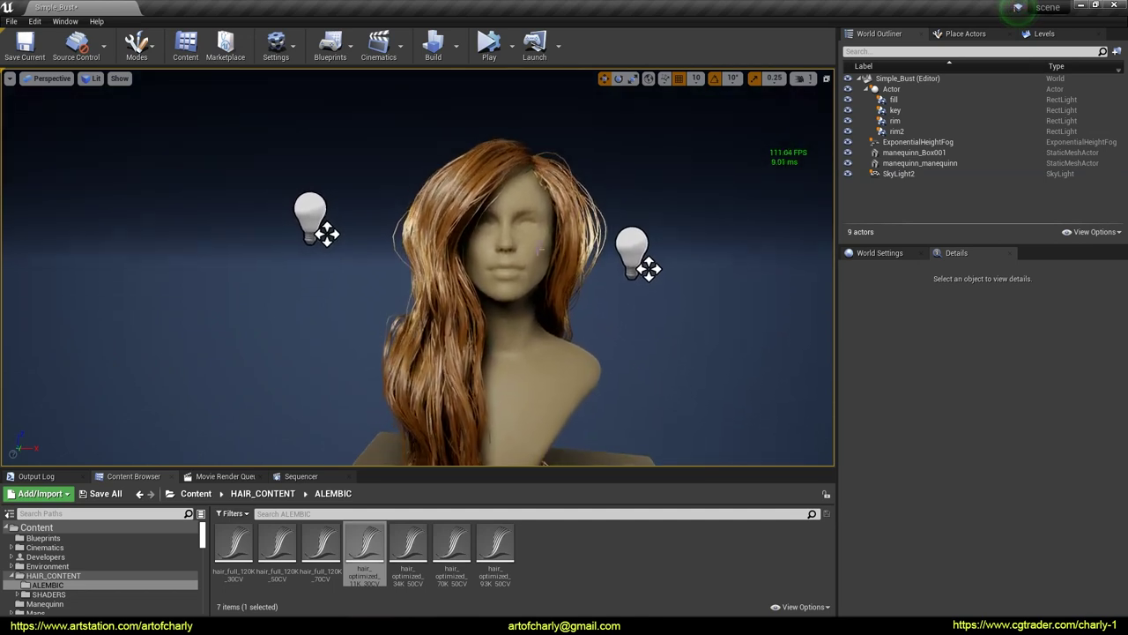
pyautogui.moveTo(539, 250)
pyautogui.keyDown('alt'); pyautogui.mouseDown()
pyautogui.moveTo(529, 251)
pyautogui.moveTo(544, 279)
pyautogui.mouseUp(); pyautogui.keyUp('alt')
pyautogui.moveTo(528, 254); pyautogui.dragTo(526, 253, button='right')
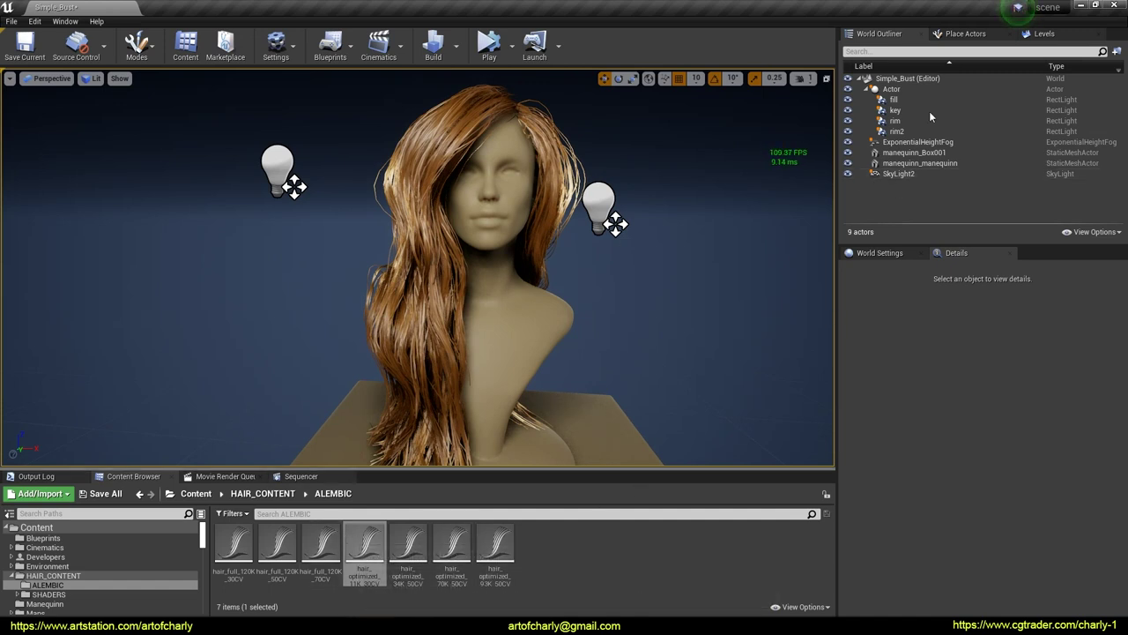
pyautogui.moveTo(529, 266)
pyautogui.keyDown('alt'); pyautogui.mouseDown()
pyautogui.moveTo(537, 259)
pyautogui.moveTo(524, 256)
pyautogui.mouseUp(); pyautogui.keyUp('alt')
pyautogui.moveTo(523, 256); pyautogui.dragTo(526, 261, button='right')
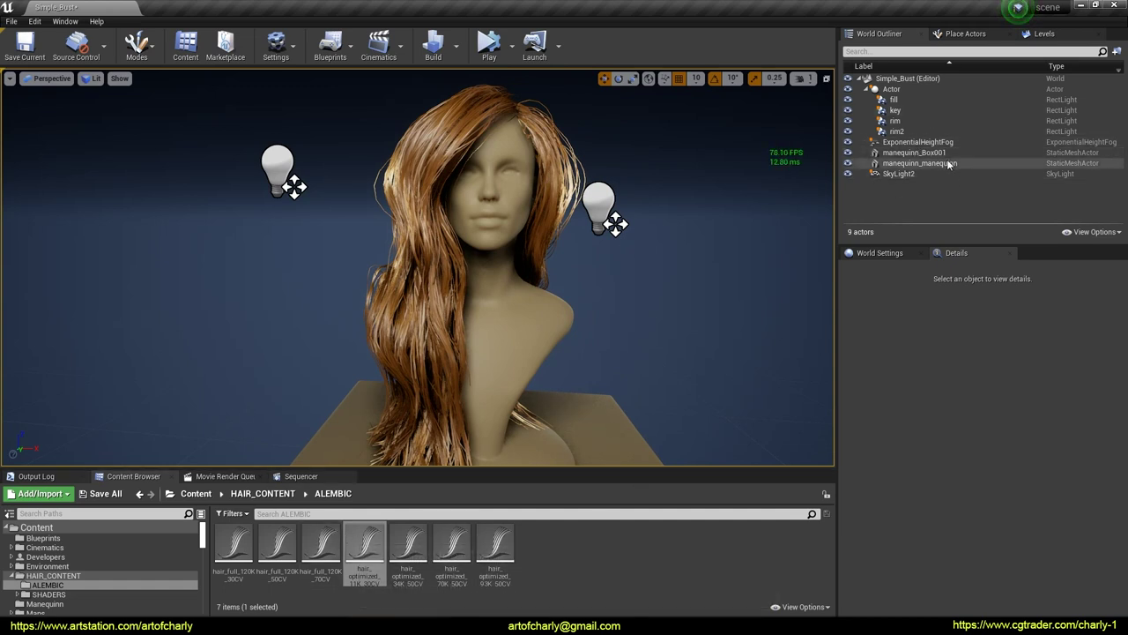
pyautogui.moveTo(512, 234); pyautogui.dragTo(514, 240, button='right')
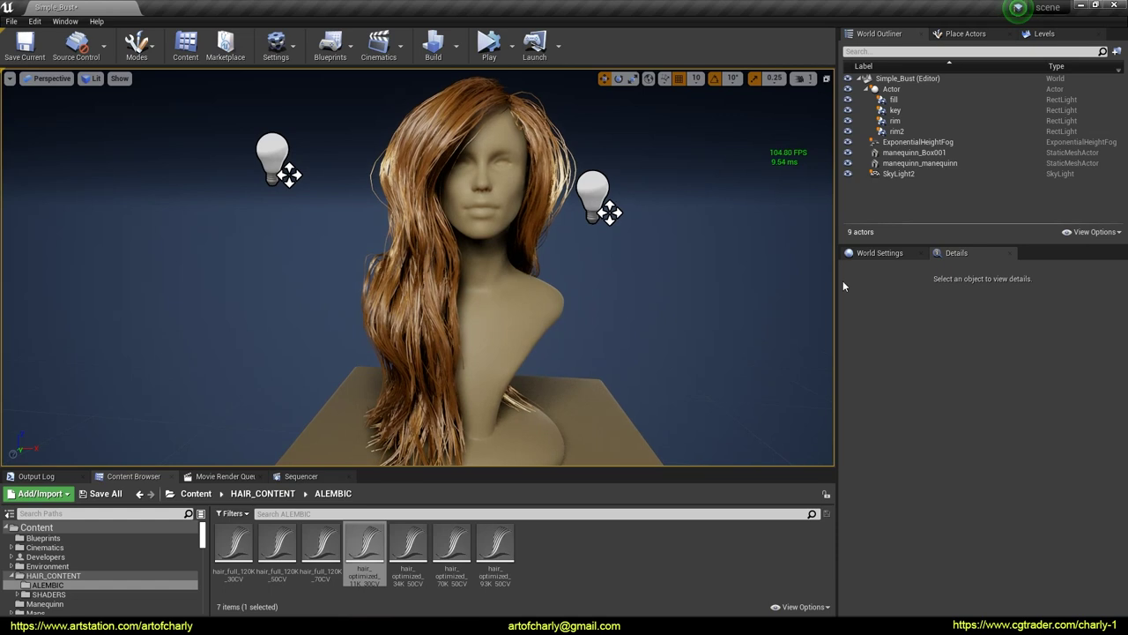
pyautogui.click(917, 163)
pyautogui.click(631, 447)
pyautogui.click(661, 317)
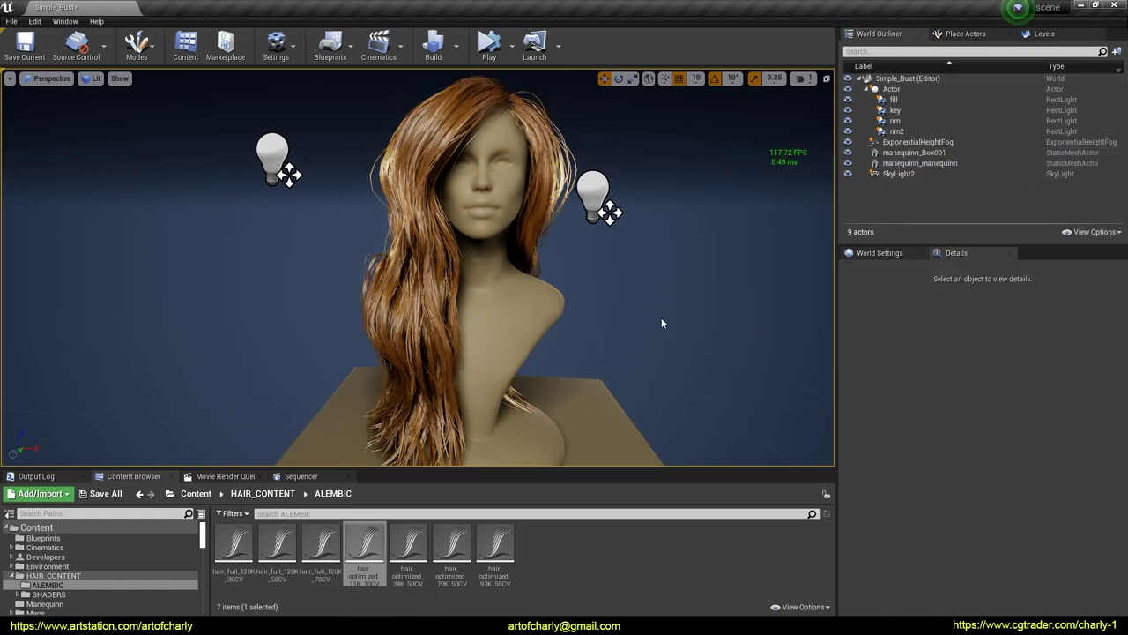
pyautogui.moveTo(661, 317); pyautogui.dragTo(660, 344)
pyautogui.moveTo(660, 344)
pyautogui.mouseDown(button='right')
pyautogui.moveTo(673, 322)
pyautogui.moveTo(656, 342)
pyautogui.moveTo(658, 322)
pyautogui.mouseUp(button='right')
# Step: Assign hair_full_120K_70CV as the groom asset of the Groom component on manequinn_manequinn, and deselect the bust
pyautogui.click(917, 163)
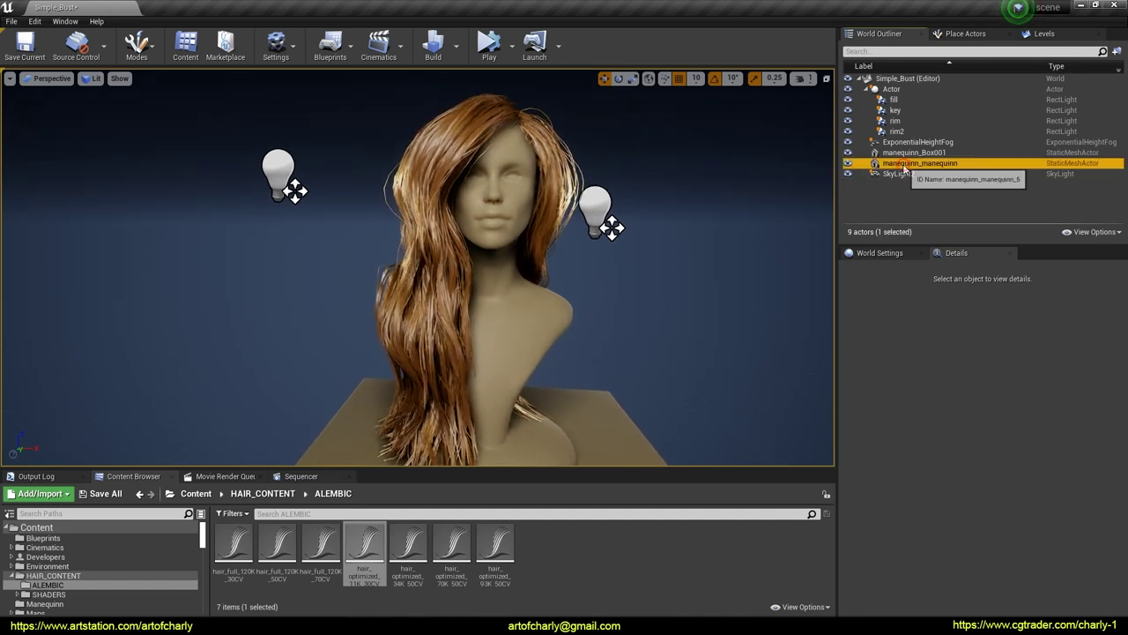
pyautogui.click(886, 342)
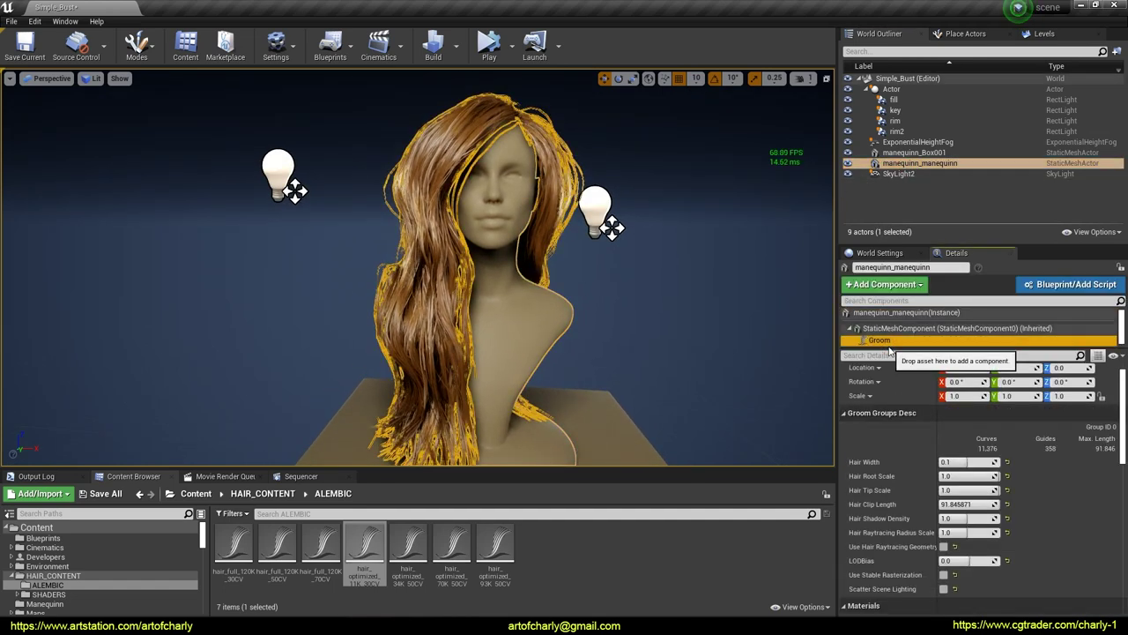
pyautogui.scroll(-5, 870, 481)
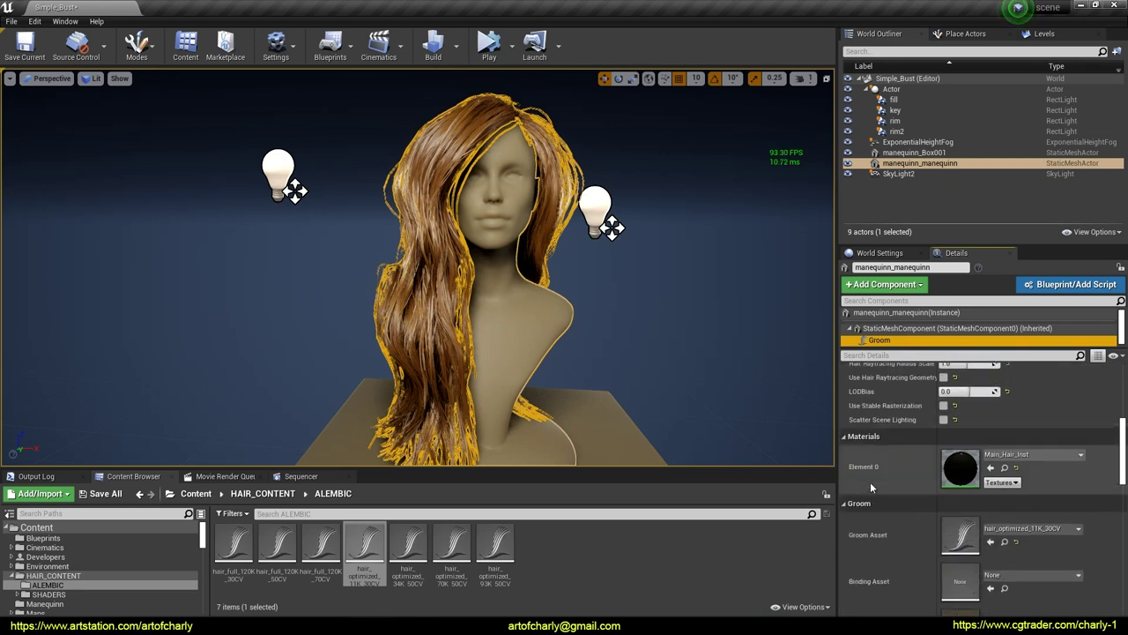
pyautogui.click(278, 579)
pyautogui.click(320, 555)
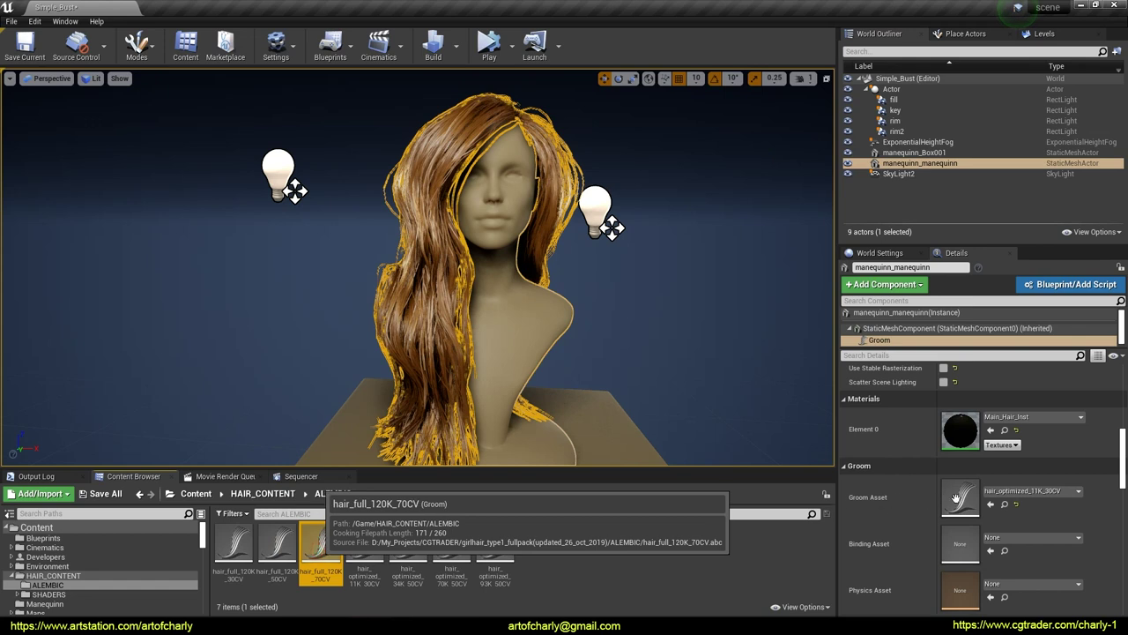
pyautogui.moveTo(957, 499); pyautogui.dragTo(963, 504)
pyautogui.click(659, 311)
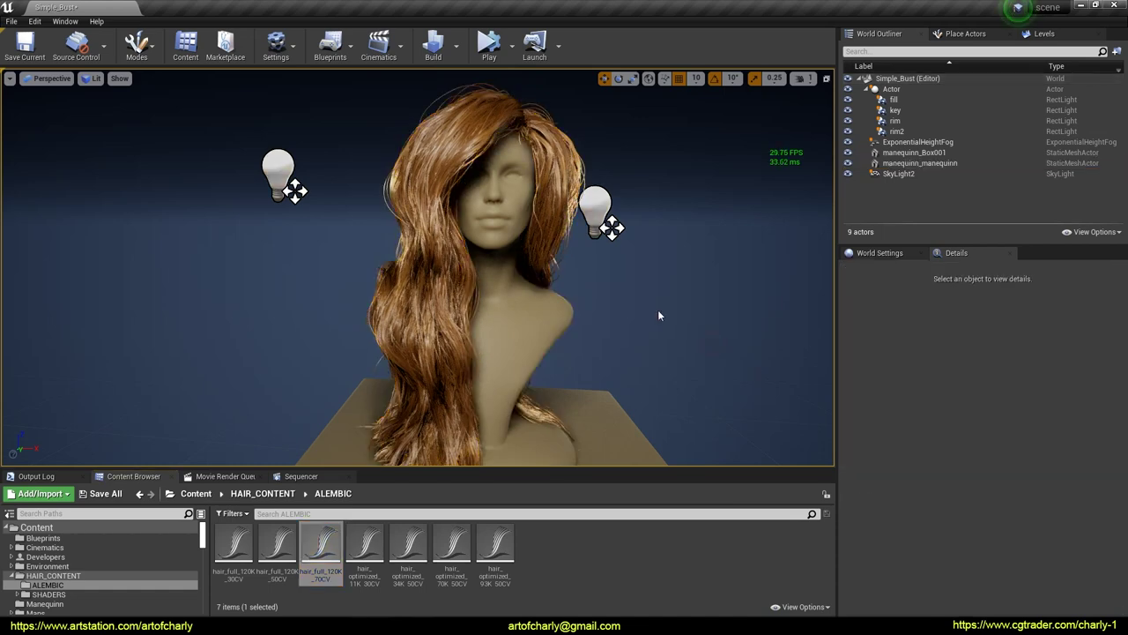
# Step: Set the Hair Width of the Groom component on manequinn_manequinn to 0.01, then deselect it and view the hair closer
pyautogui.click(920, 163)
pyautogui.click(884, 339)
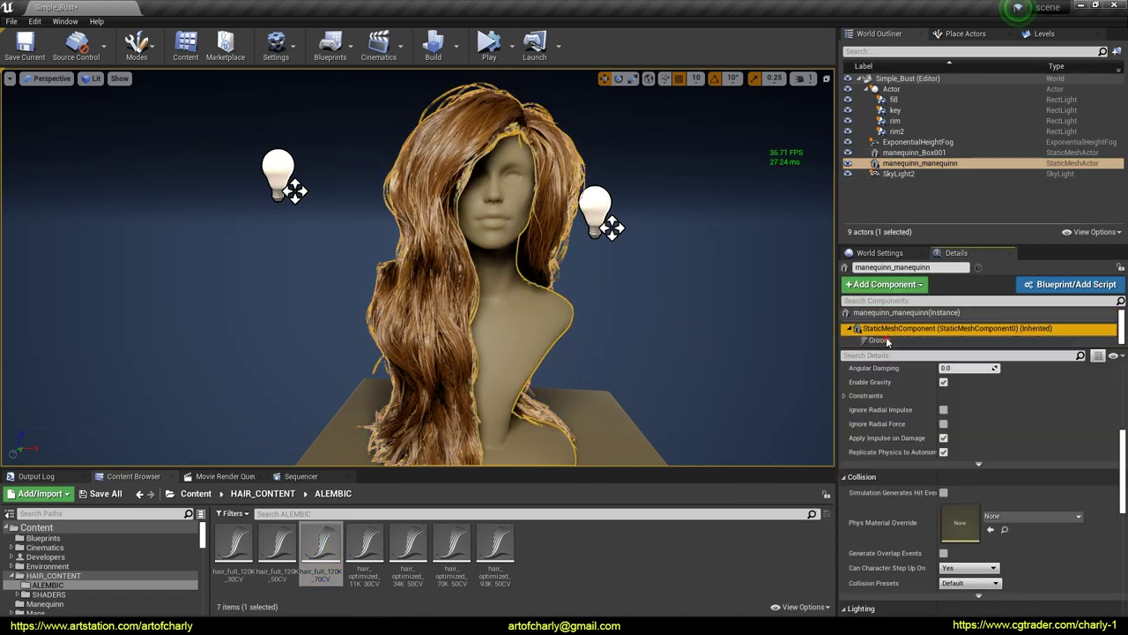
pyautogui.scroll(5, 958, 428)
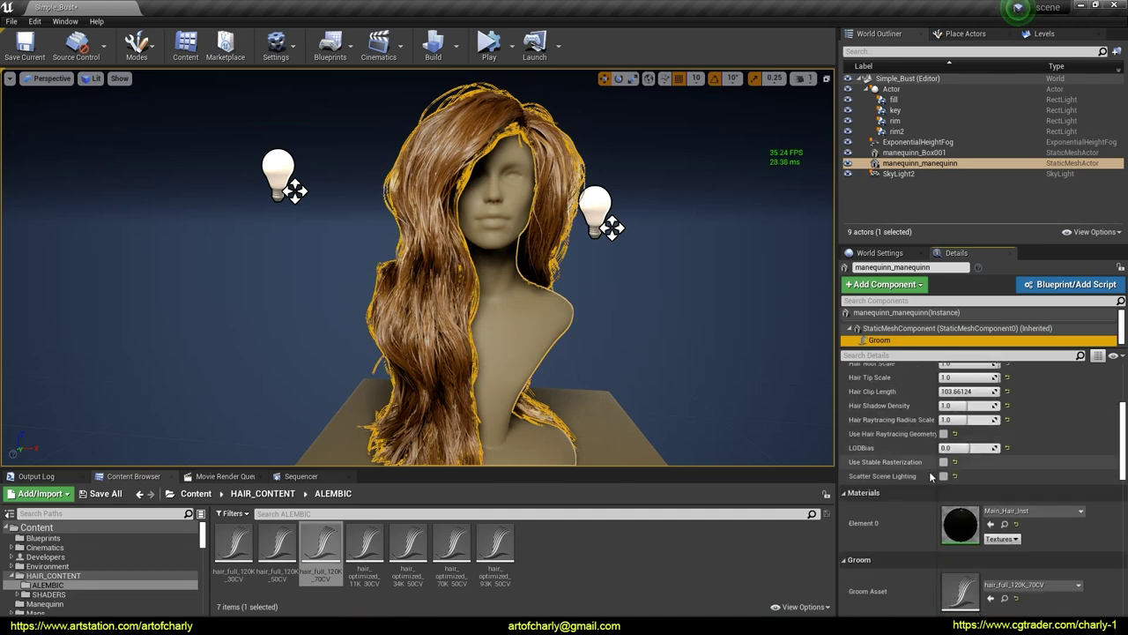
pyautogui.click(966, 444)
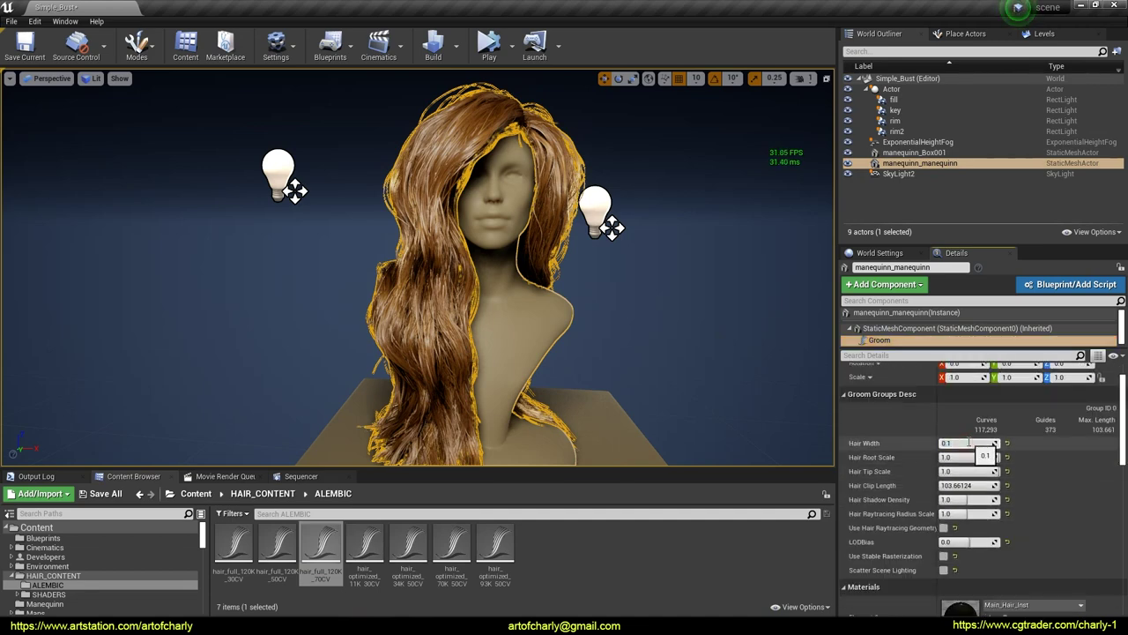
pyautogui.press('Return')
pyautogui.click(643, 288)
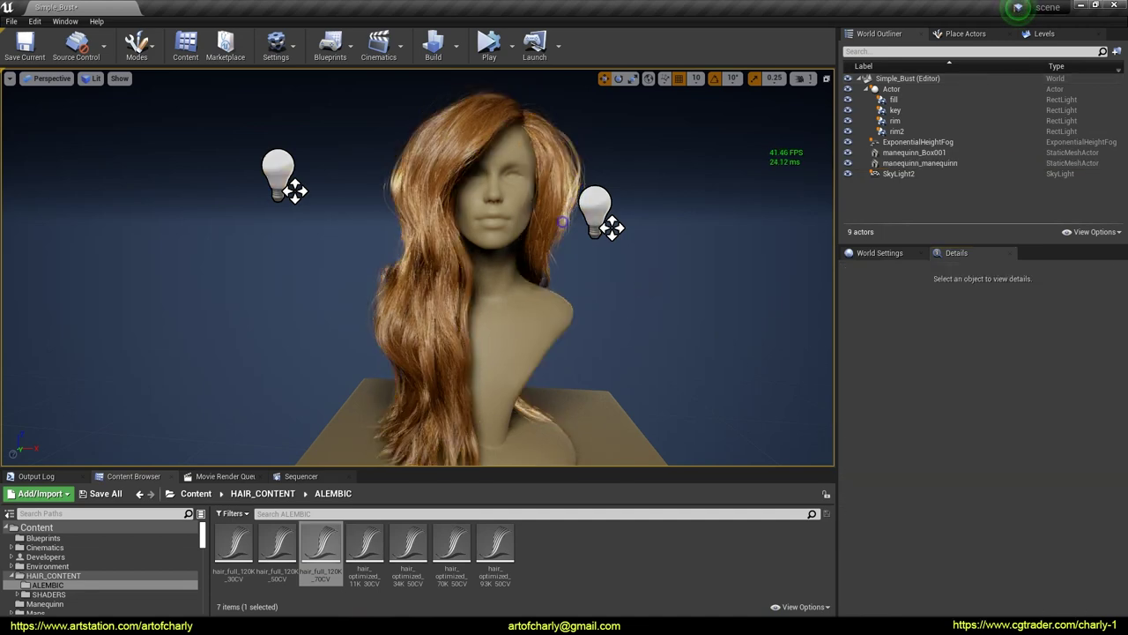
pyautogui.moveTo(643, 287); pyautogui.dragTo(529, 284, button='right')
pyautogui.moveTo(429, 220)
pyautogui.mouseDown(button='right')
pyautogui.moveTo(467, 221)
pyautogui.moveTo(392, 220)
pyautogui.moveTo(480, 221)
pyautogui.moveTo(445, 222)
pyautogui.moveTo(432, 242)
pyautogui.moveTo(441, 256)
pyautogui.moveTo(396, 243)
pyautogui.moveTo(441, 234)
pyautogui.moveTo(401, 222)
pyautogui.moveTo(423, 220)
pyautogui.moveTo(414, 210)
pyautogui.moveTo(392, 211)
pyautogui.moveTo(414, 203)
pyautogui.moveTo(423, 221)
pyautogui.mouseUp(button='right')
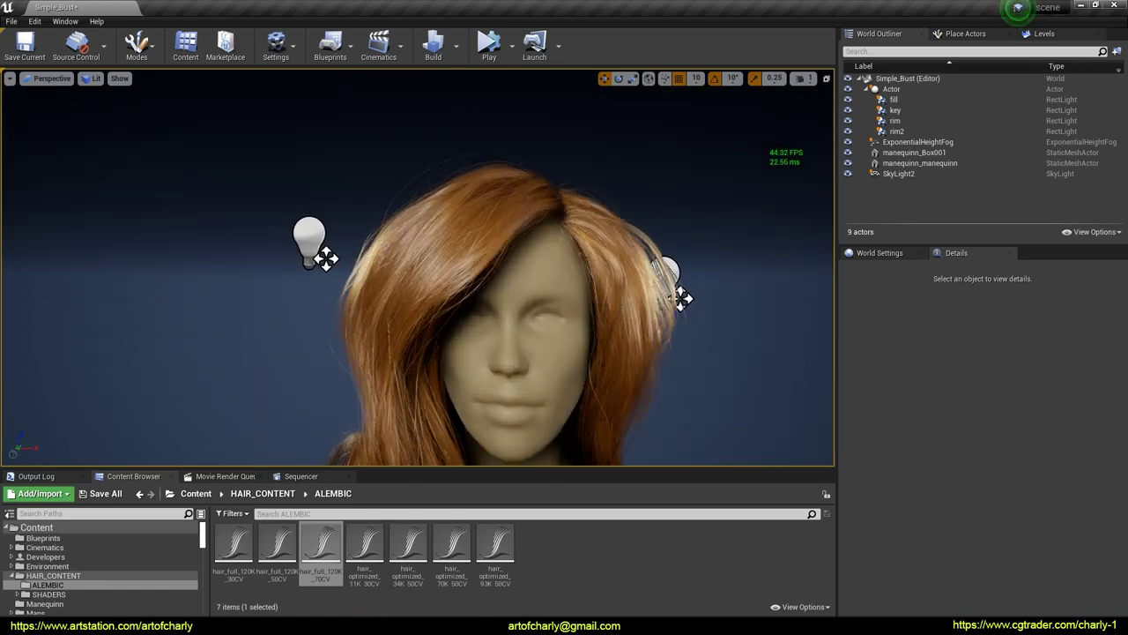
# Step: Assign hair_full_120K_30CV as the groom asset of the Groom component on manequinn_manequinn
pyautogui.click(923, 163)
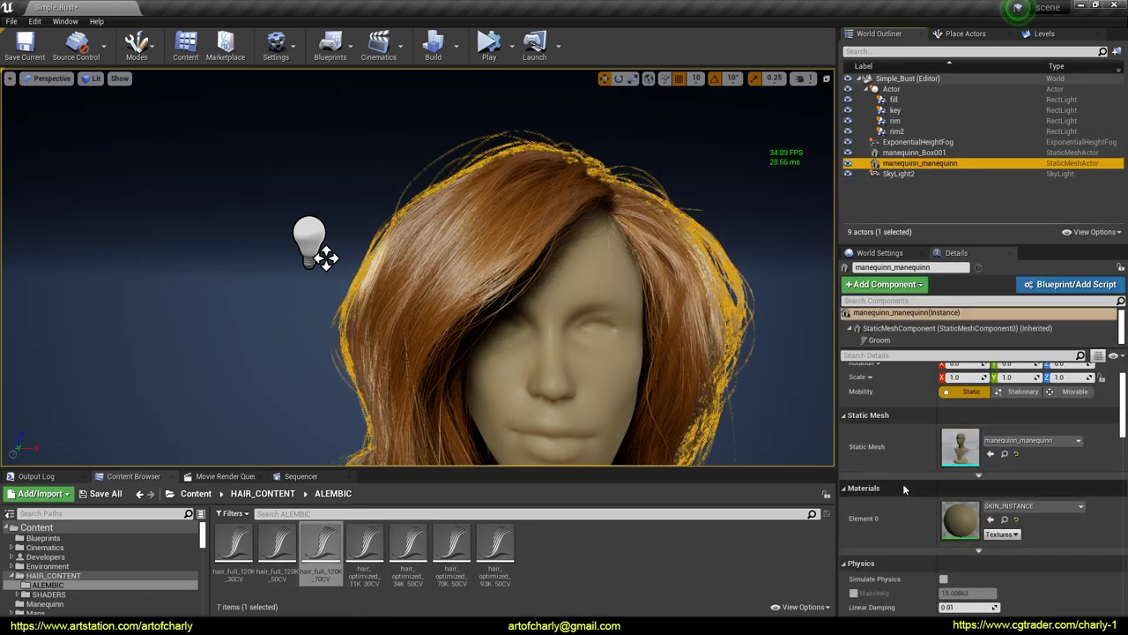
pyautogui.scroll(1, 903, 483)
pyautogui.scroll(-2, 902, 484)
pyautogui.click(877, 341)
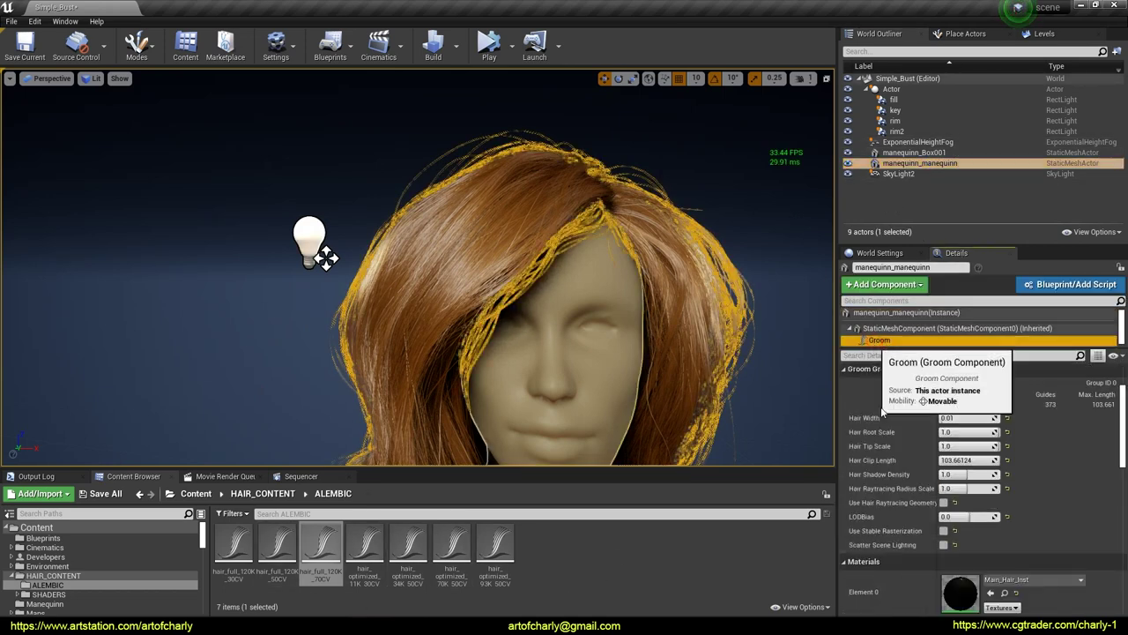
pyautogui.scroll(-3, 902, 489)
pyautogui.scroll(-2, 900, 485)
pyautogui.click(234, 542)
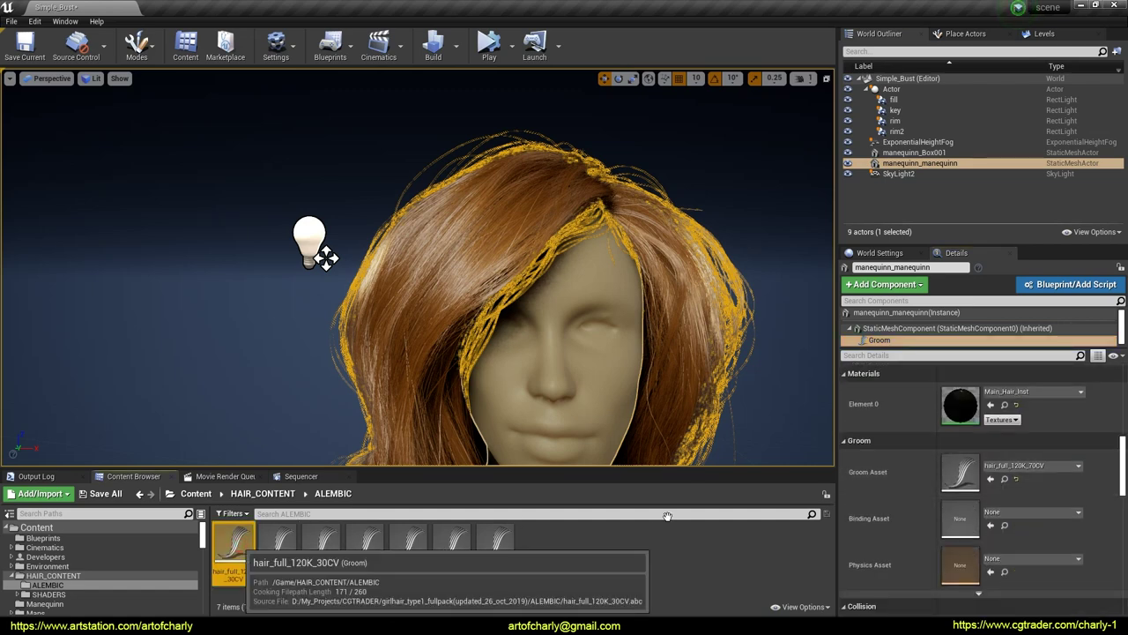
pyautogui.moveTo(933, 485); pyautogui.dragTo(958, 473)
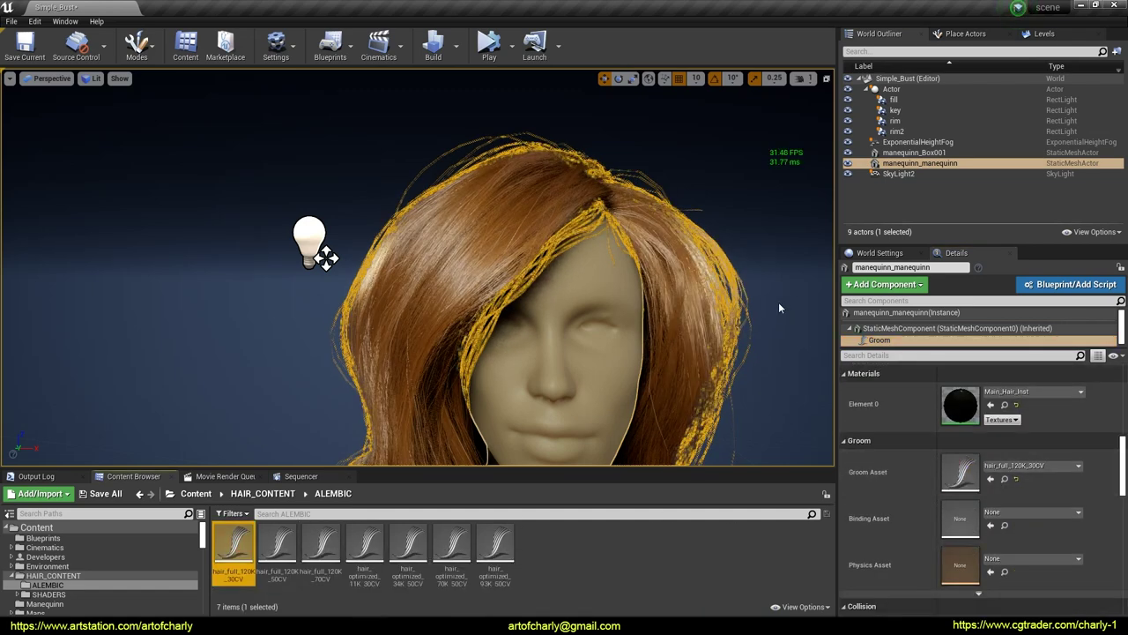
# Step: Deselect the bust and examine the individual hair strands and their segments close up around the parting
pyautogui.click(737, 235)
pyautogui.moveTo(546, 151); pyautogui.dragTo(634, 119, button='right')
pyautogui.press('w')
pyautogui.press('s')
pyautogui.moveTo(476, 200); pyautogui.dragTo(608, 211, button='right')
pyautogui.press('w')
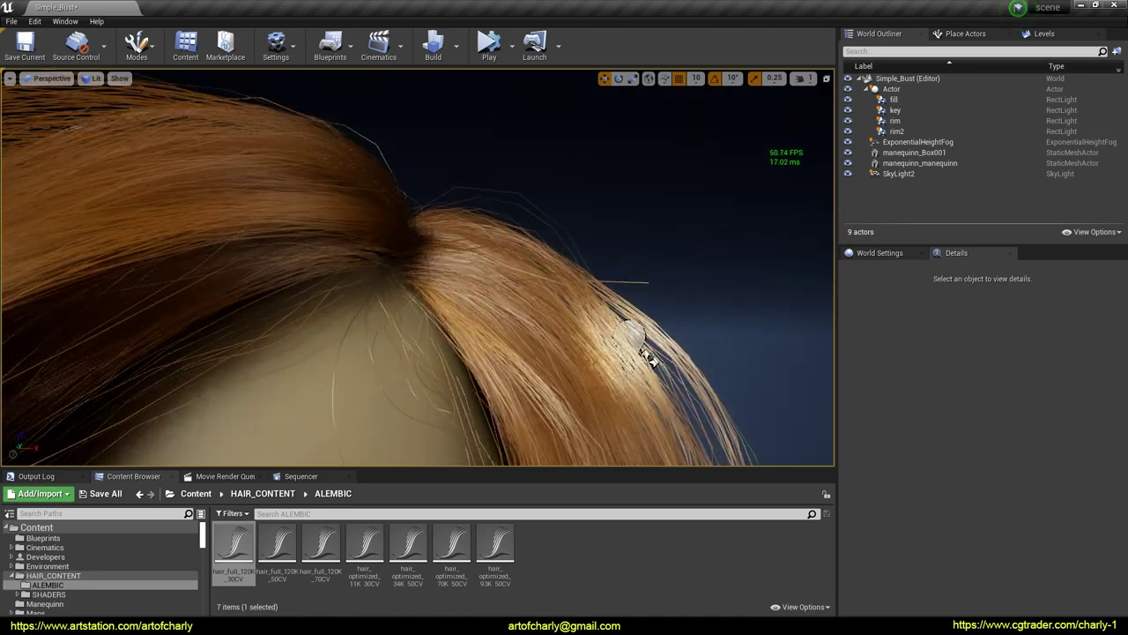
pyautogui.moveTo(433, 197); pyautogui.dragTo(430, 199)
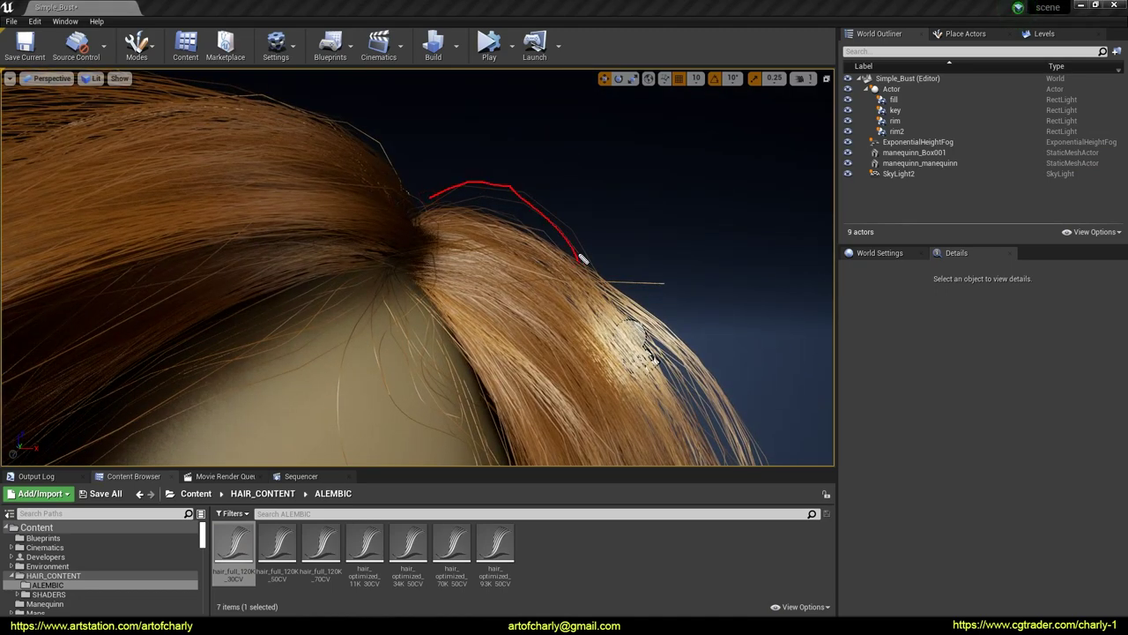
pyautogui.press('d')
pyautogui.moveTo(483, 199); pyautogui.dragTo(388, 211, button='right')
pyautogui.press('s')
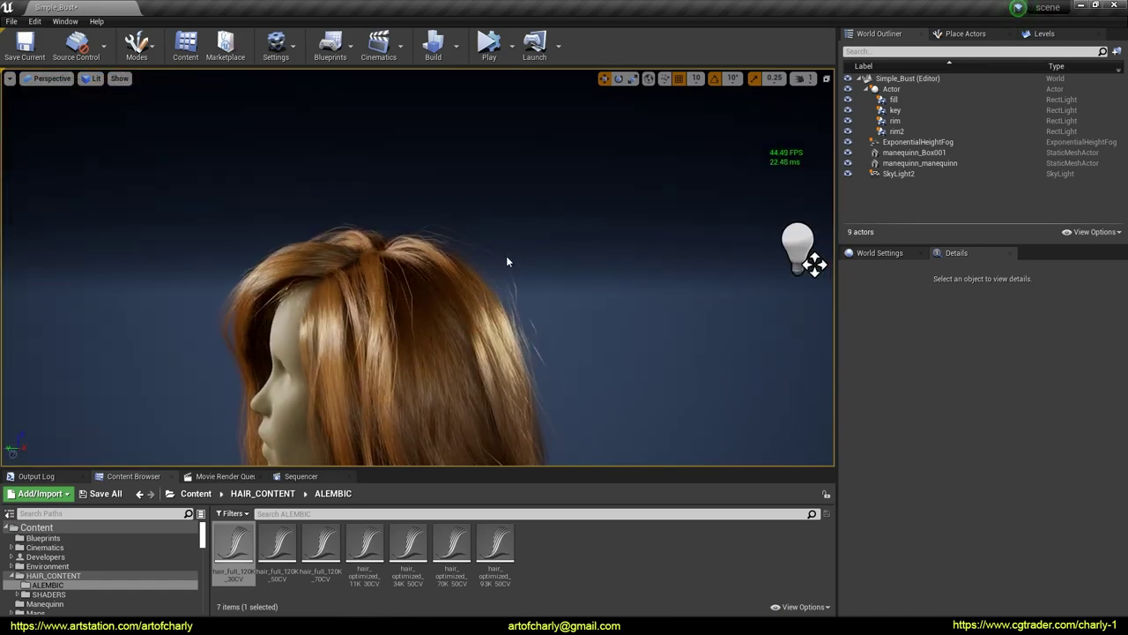
# Step: Inspect the hair from the side and front, and point out the full 120K groom assets with 50 and 70 CVs
pyautogui.moveTo(506, 259); pyautogui.dragTo(352, 271, button='right')
pyautogui.press('d')
pyautogui.press('d')
pyautogui.press('w')
pyautogui.moveTo(370, 107); pyautogui.dragTo(496, 256)
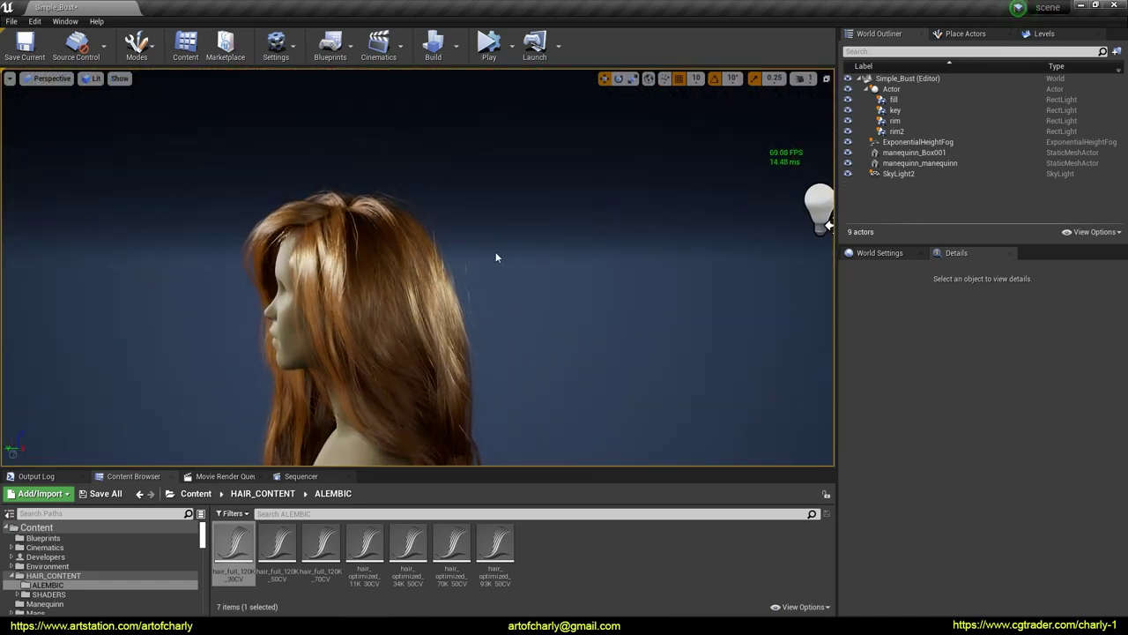
pyautogui.moveTo(496, 257); pyautogui.dragTo(379, 251, button='right')
pyautogui.press('w')
pyautogui.moveTo(364, 180); pyautogui.dragTo(615, 298)
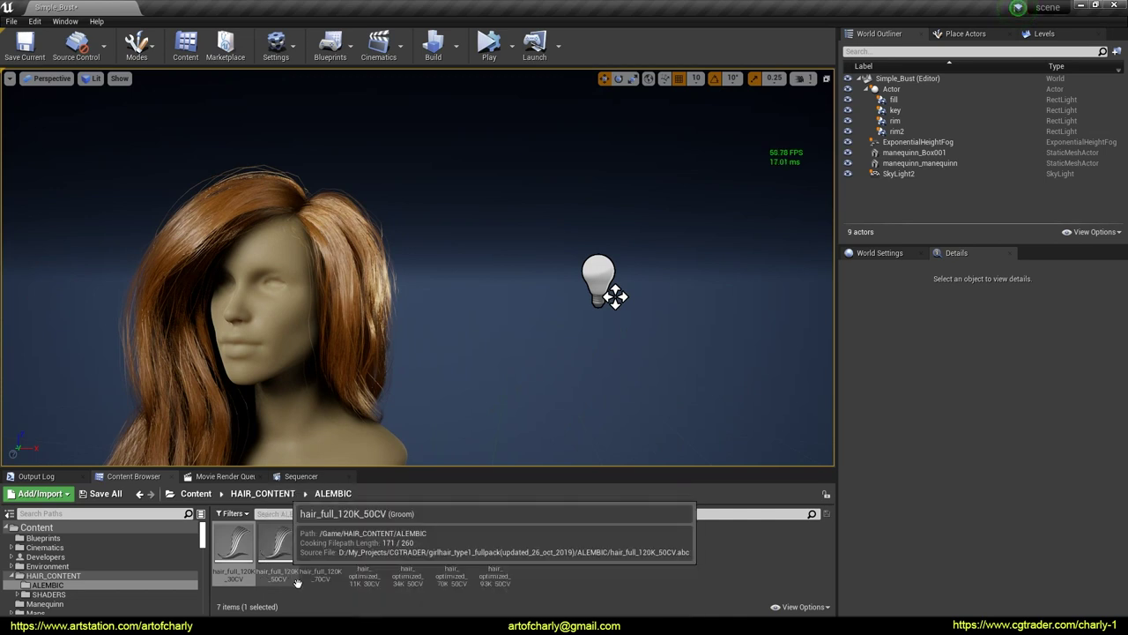
pyautogui.moveTo(301, 590); pyautogui.dragTo(329, 586)
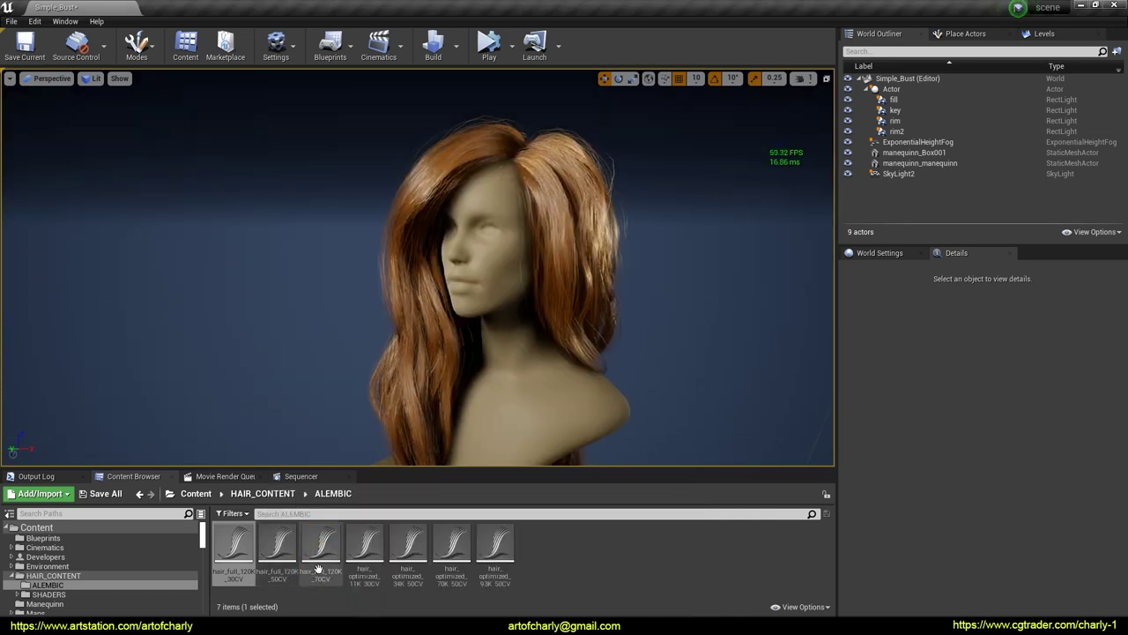
pyautogui.moveTo(270, 591); pyautogui.dragTo(278, 583)
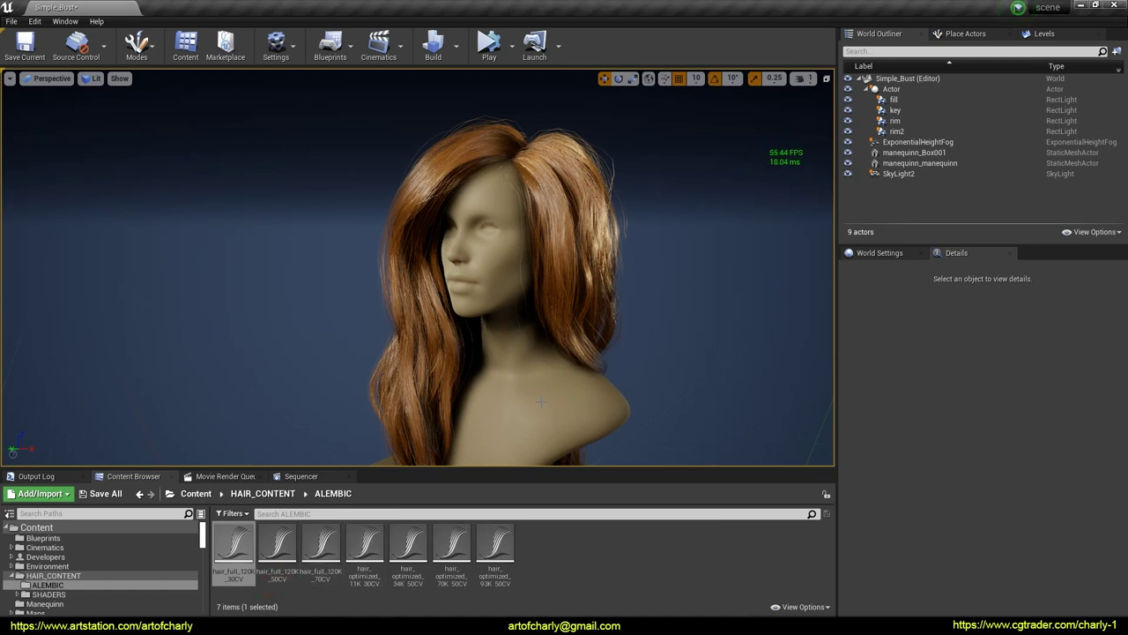
# Step: Open the Main_Hair_Inst material instance from the SHADERS folder of HAIR_CONTENT and place its editor beside the viewport
pyautogui.click(551, 558)
pyautogui.click(557, 211)
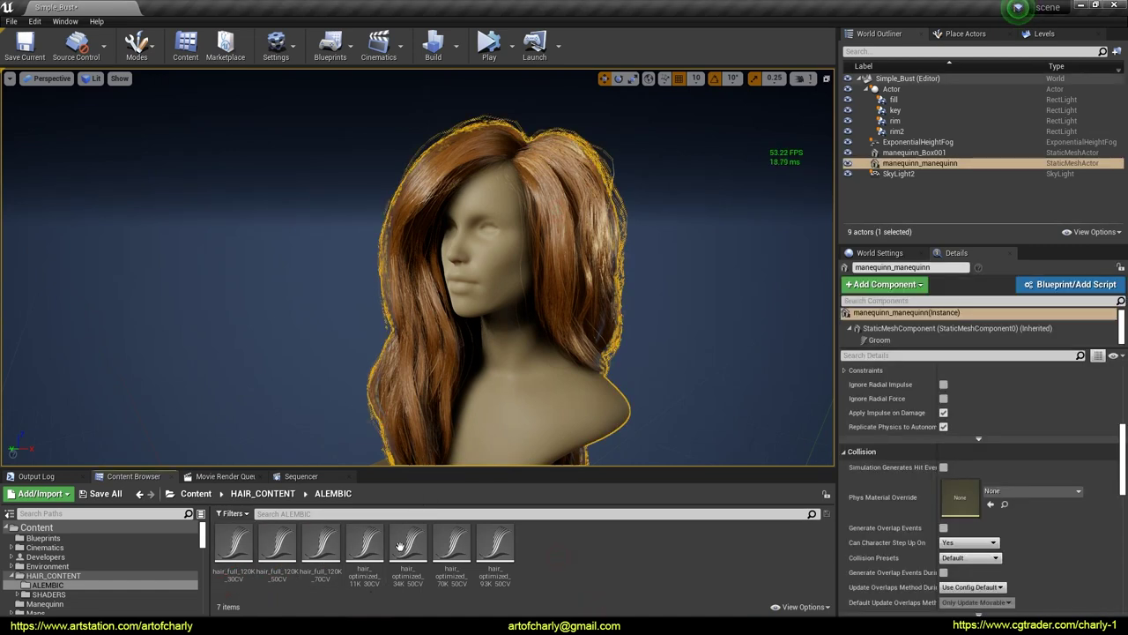
pyautogui.click(264, 495)
pyautogui.doubleClick(268, 552)
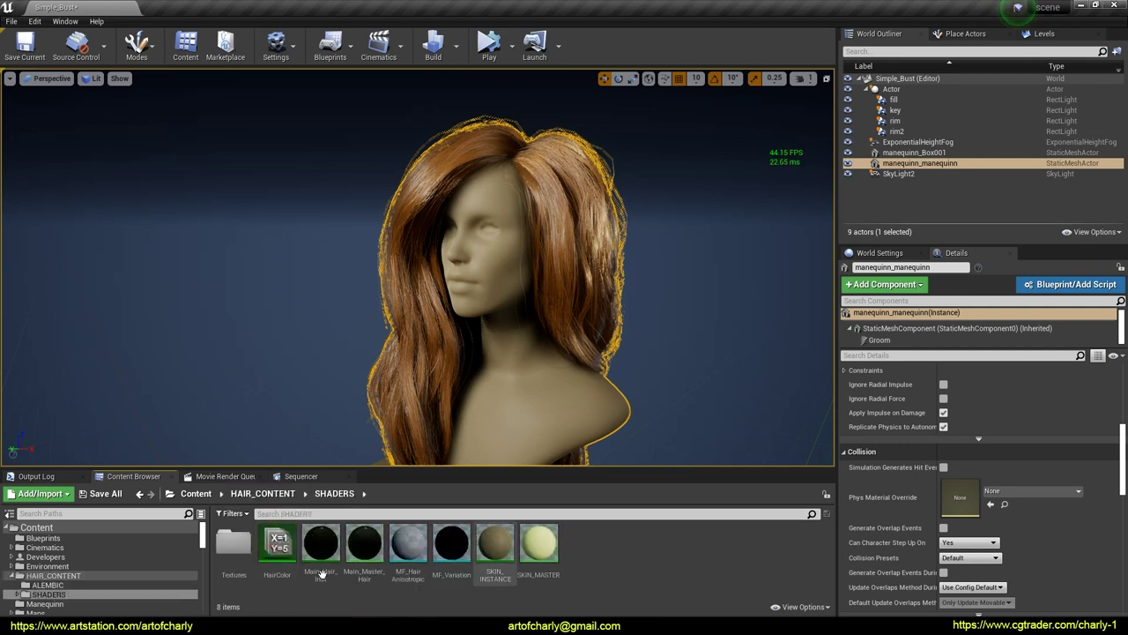
pyautogui.doubleClick(342, 552)
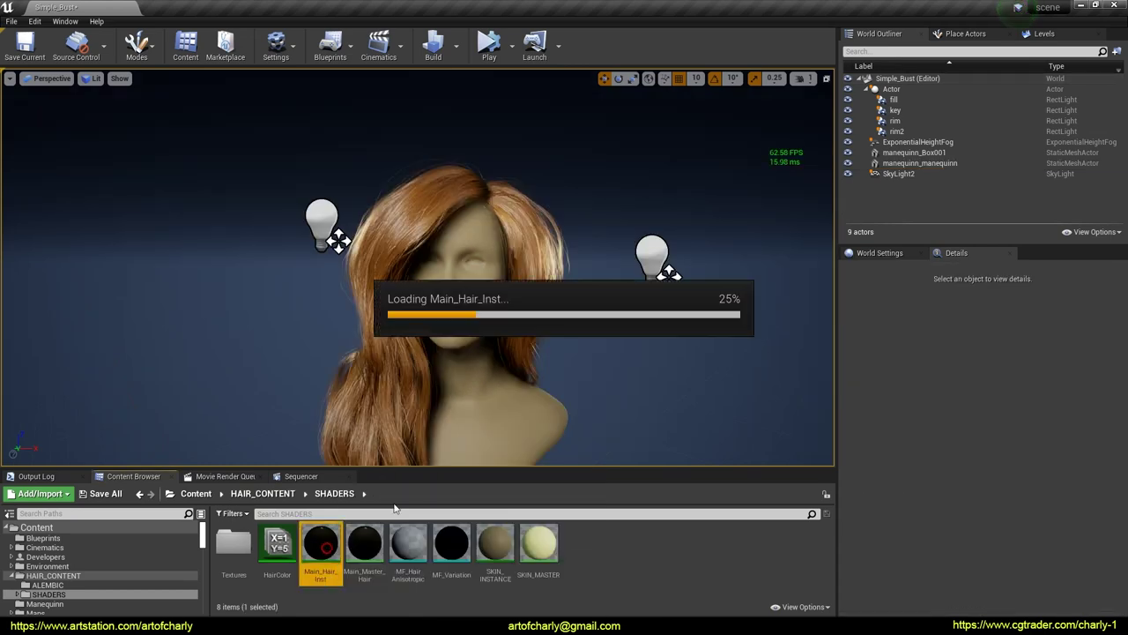
pyautogui.moveTo(220, 12); pyautogui.dragTo(793, 59)
# Step: Open the Main_Master_Hair material and examine its node graph, including the Dye Color, Albedo Texture and Vertex Color groups
pyautogui.doubleClick(364, 545)
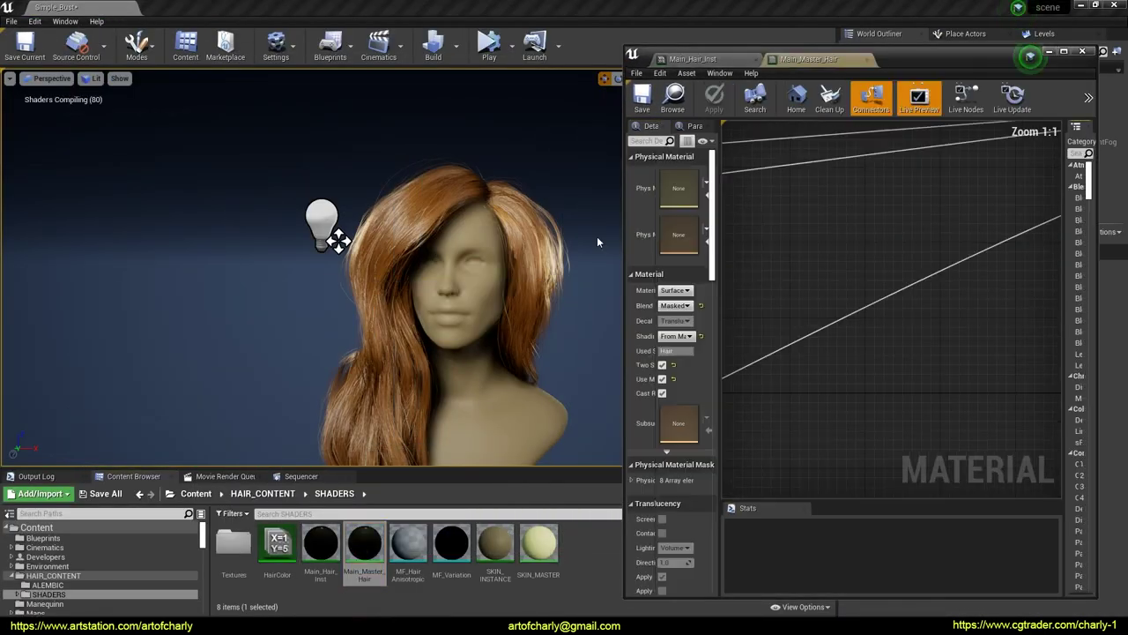
pyautogui.doubleClick(935, 59)
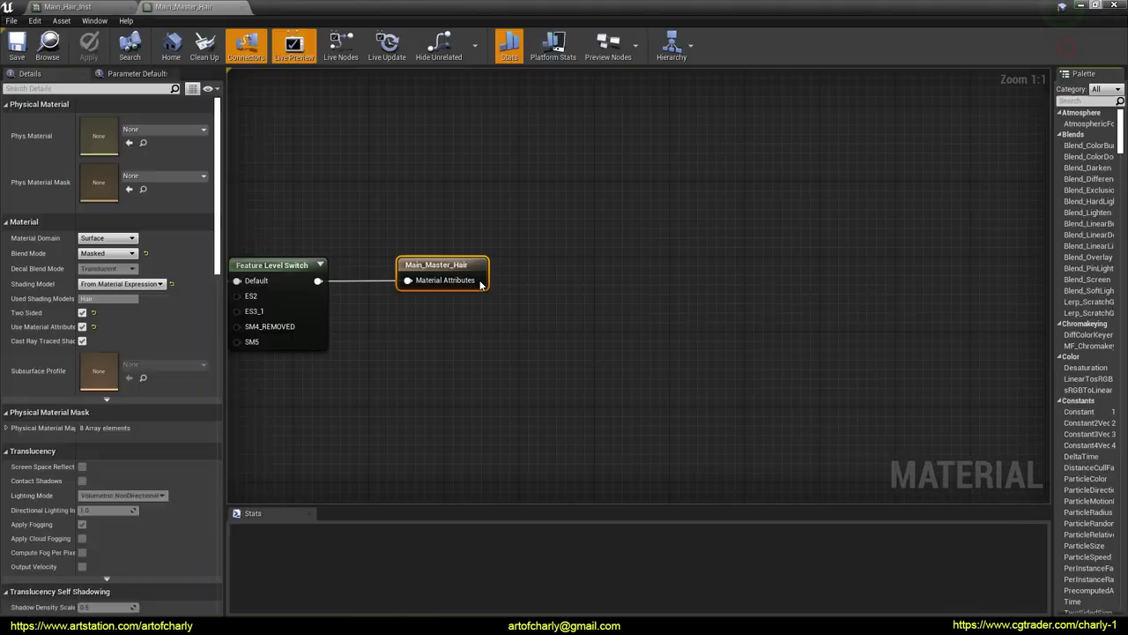
pyautogui.moveTo(315, 267); pyautogui.dragTo(693, 274, button='right')
pyautogui.scroll(-5, 693, 274)
pyautogui.moveTo(370, 256); pyautogui.dragTo(624, 287, button='right')
pyautogui.scroll(2, 467, 301)
pyautogui.scroll(-5, 500, 367)
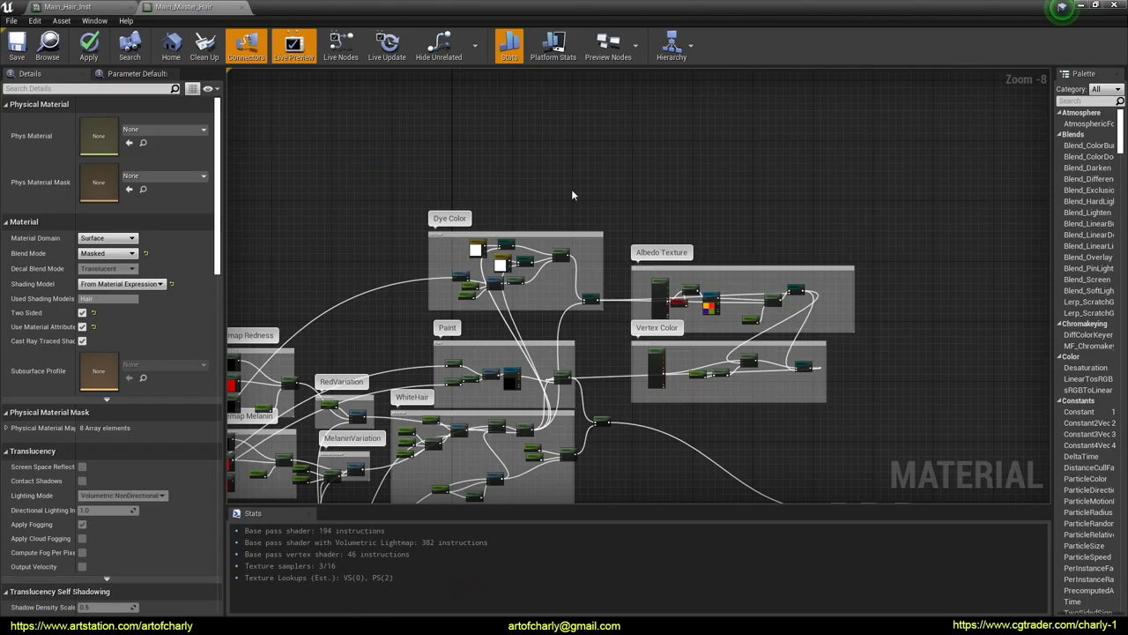
pyautogui.moveTo(571, 188); pyautogui.dragTo(440, 232, button='right')
pyautogui.scroll(2, 510, 240)
pyautogui.scroll(5, 509, 362)
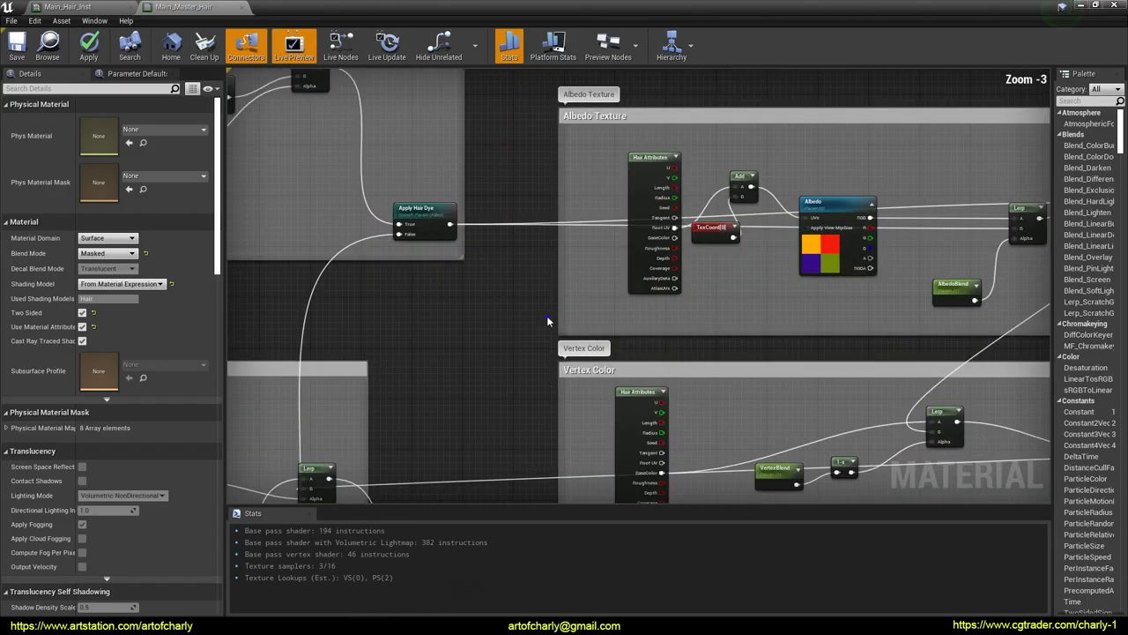
pyautogui.moveTo(547, 316); pyautogui.dragTo(418, 387, button='right')
pyautogui.scroll(-4, 344, 168)
pyautogui.moveTo(349, 160); pyautogui.dragTo(615, 201, button='right')
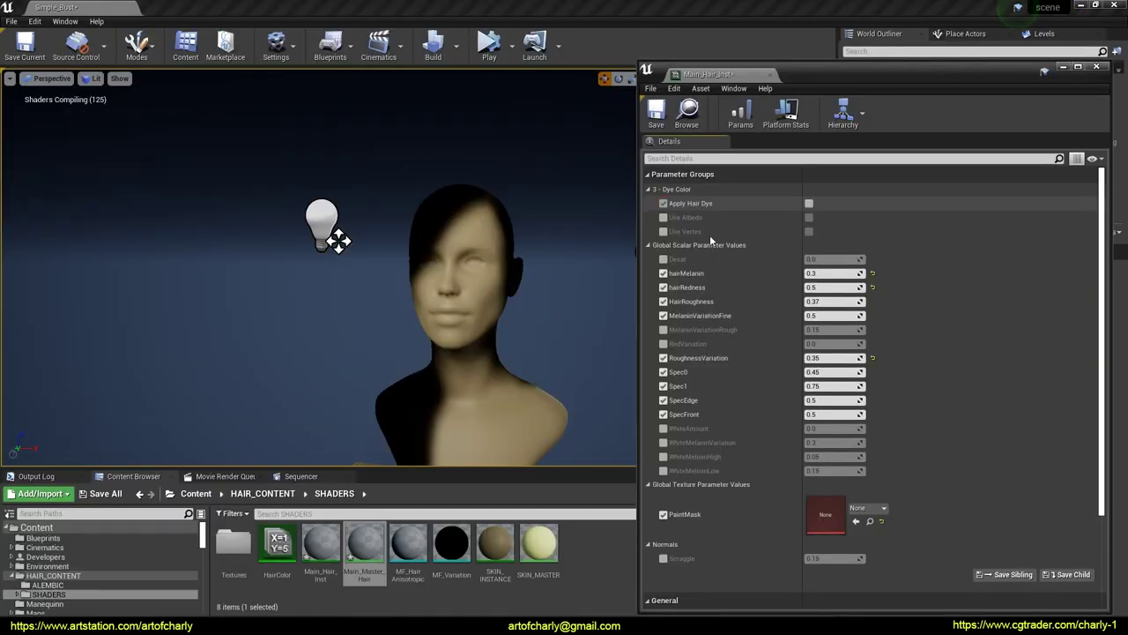
# Step: Enable Apply Hair Dye and Use Root Dye in the Main_Hair_Inst material instance
pyautogui.click(808, 204)
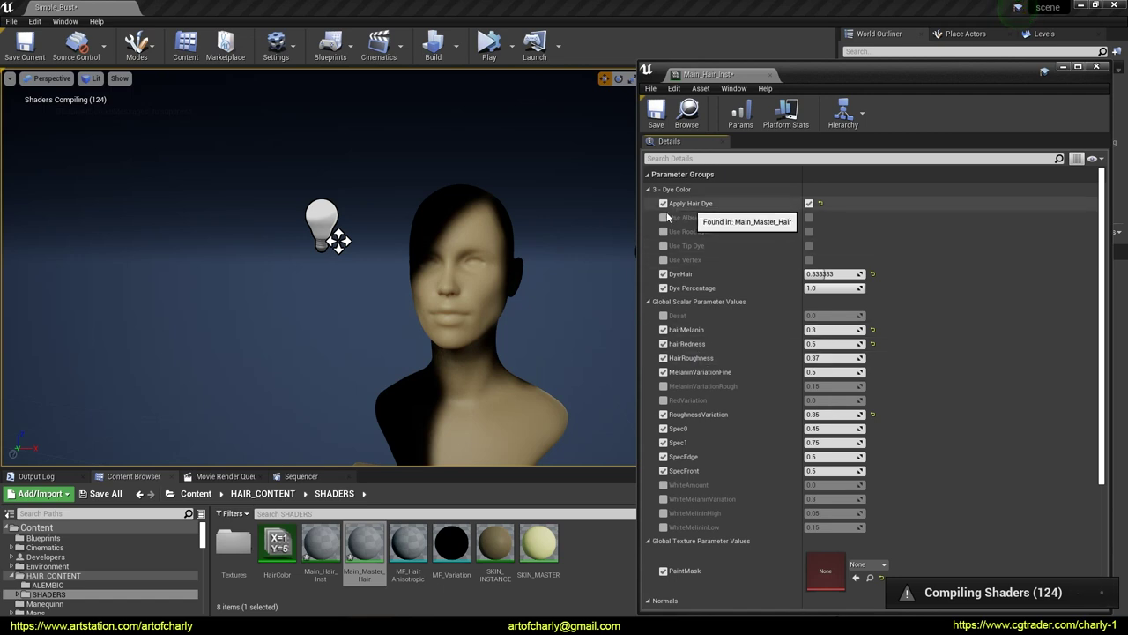
pyautogui.moveTo(661, 234); pyautogui.dragTo(712, 235)
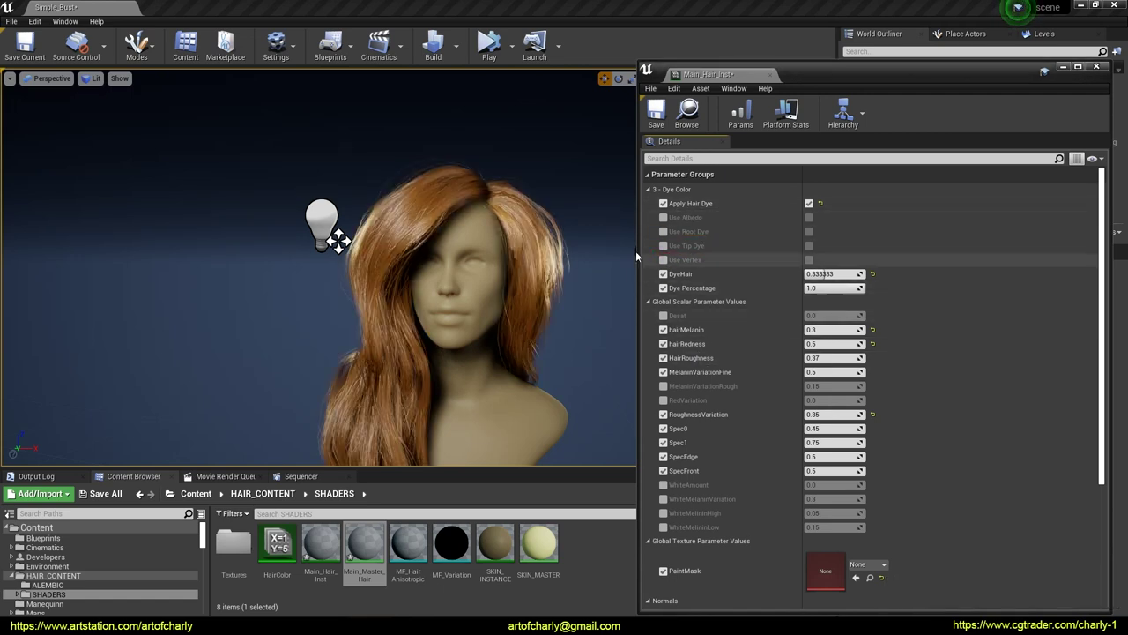
pyautogui.click(662, 231)
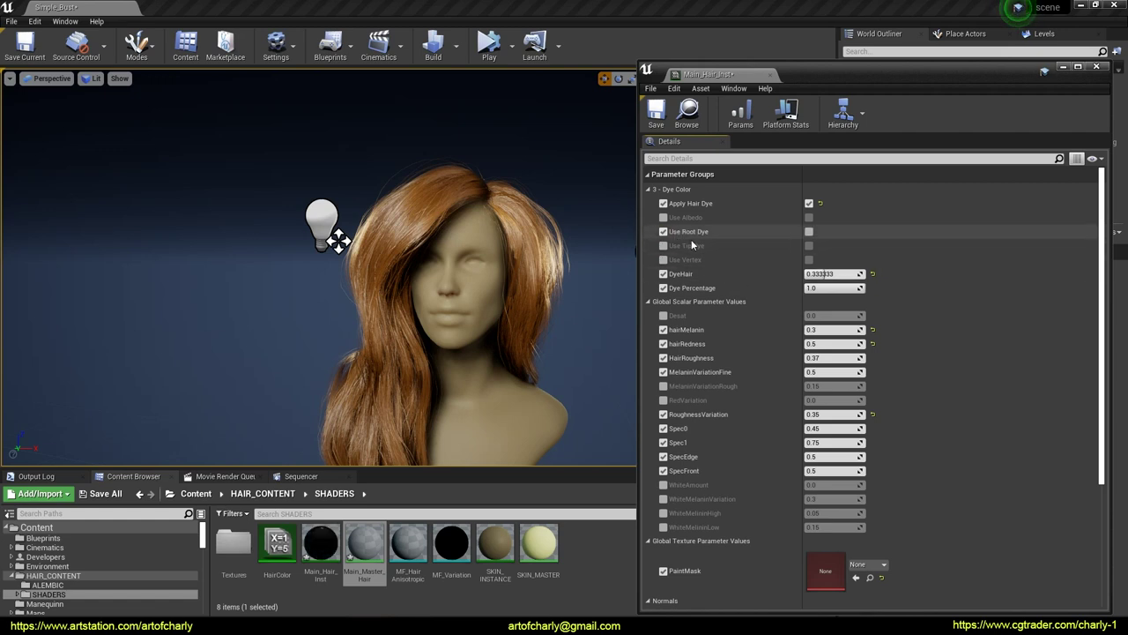
pyautogui.click(809, 232)
pyautogui.click(809, 231)
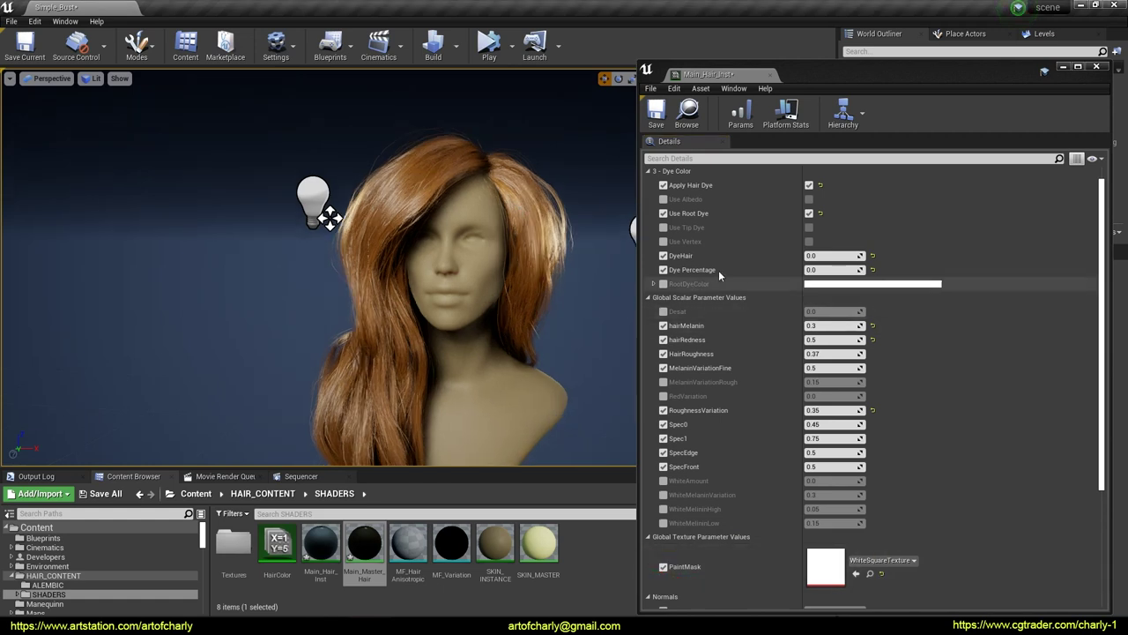
# Step: Set Dye Percentage to about 0.21 and override RootDyeColor with a blue colour
pyautogui.moveTo(821, 256)
pyautogui.mouseDown()
pyautogui.moveTo(868, 255)
pyautogui.moveTo(842, 270)
pyautogui.moveTo(855, 270)
pyautogui.moveTo(820, 269)
pyautogui.moveTo(837, 256)
pyautogui.moveTo(806, 255)
pyautogui.moveTo(824, 269)
pyautogui.moveTo(809, 270)
pyautogui.moveTo(823, 269)
pyautogui.mouseUp()
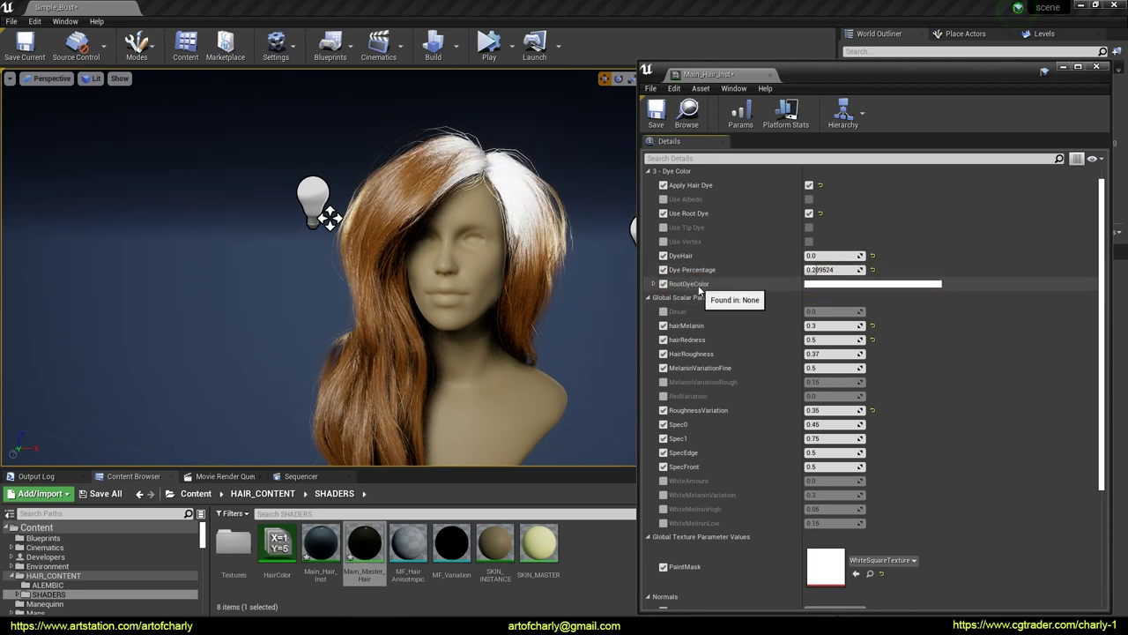
pyautogui.click(837, 284)
pyautogui.click(994, 322)
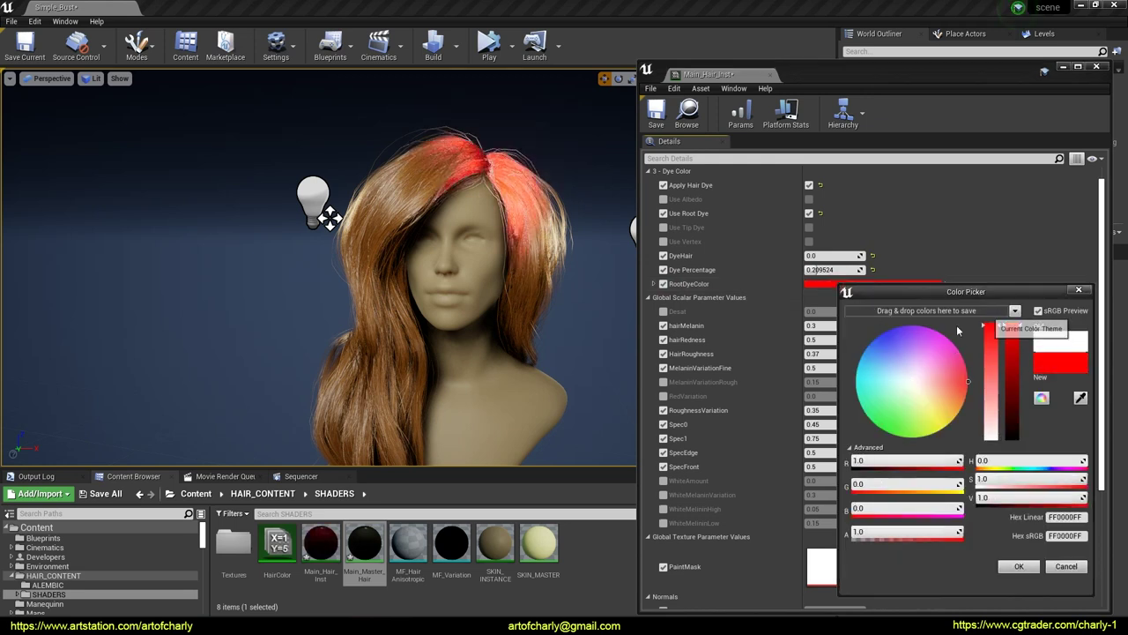
pyautogui.moveTo(942, 368); pyautogui.dragTo(885, 344)
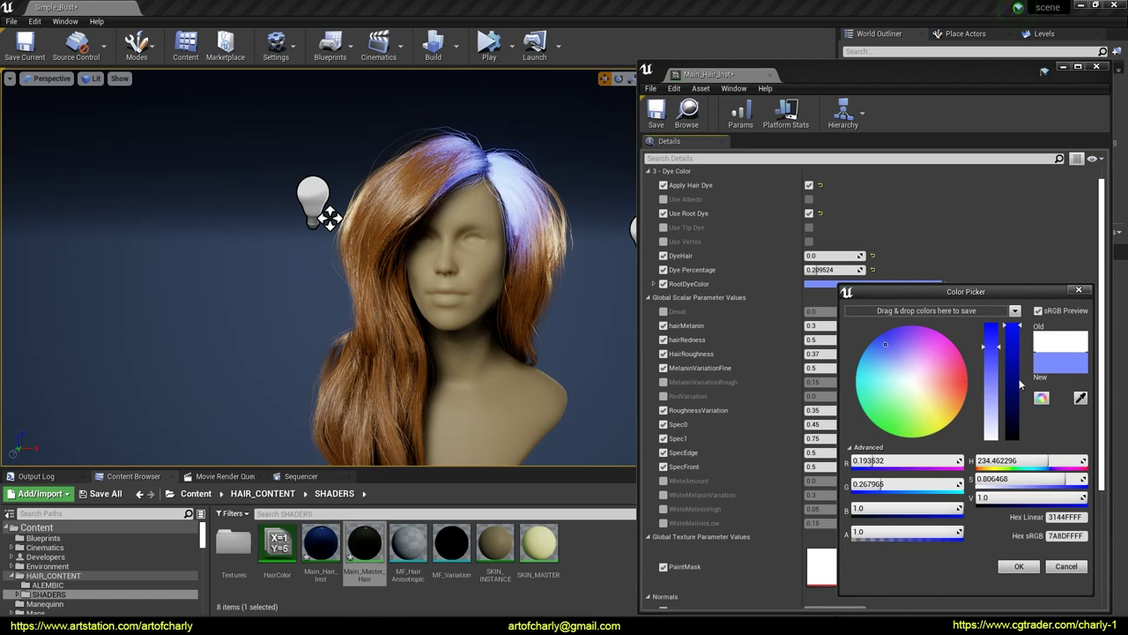
pyautogui.click(1017, 567)
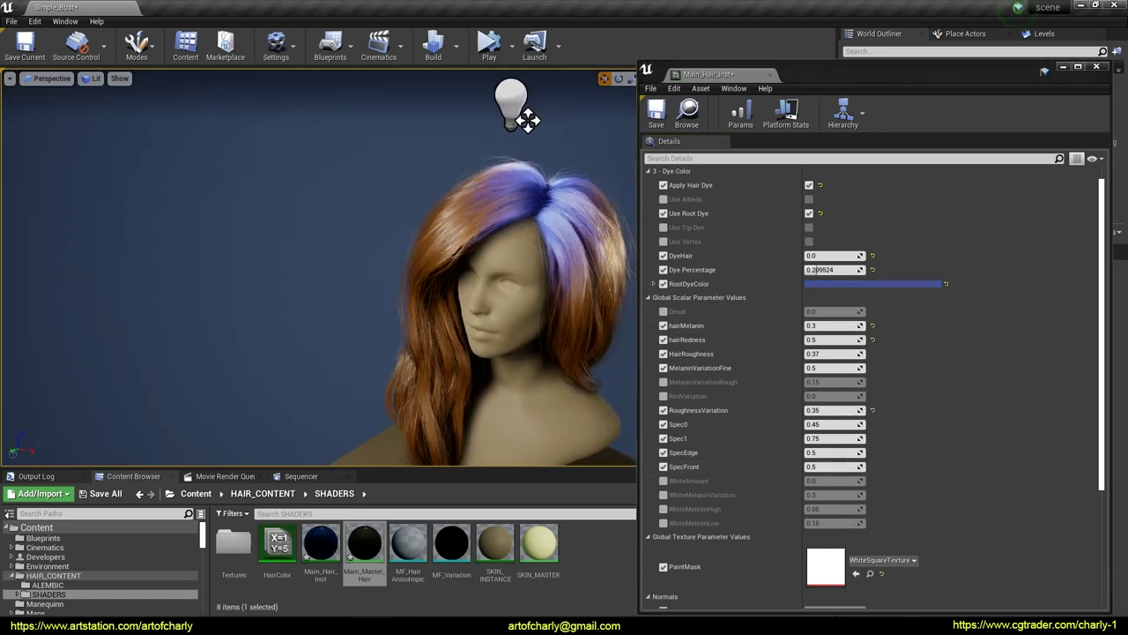
# Step: Inspect the blue roots from above and raise Dye Percentage to about 0.45
pyautogui.moveTo(353, 264)
pyautogui.keyDown('alt'); pyautogui.mouseDown()
pyautogui.moveTo(317, 264)
pyautogui.moveTo(318, 344)
pyautogui.moveTo(370, 274)
pyautogui.mouseUp(); pyautogui.keyUp('alt')
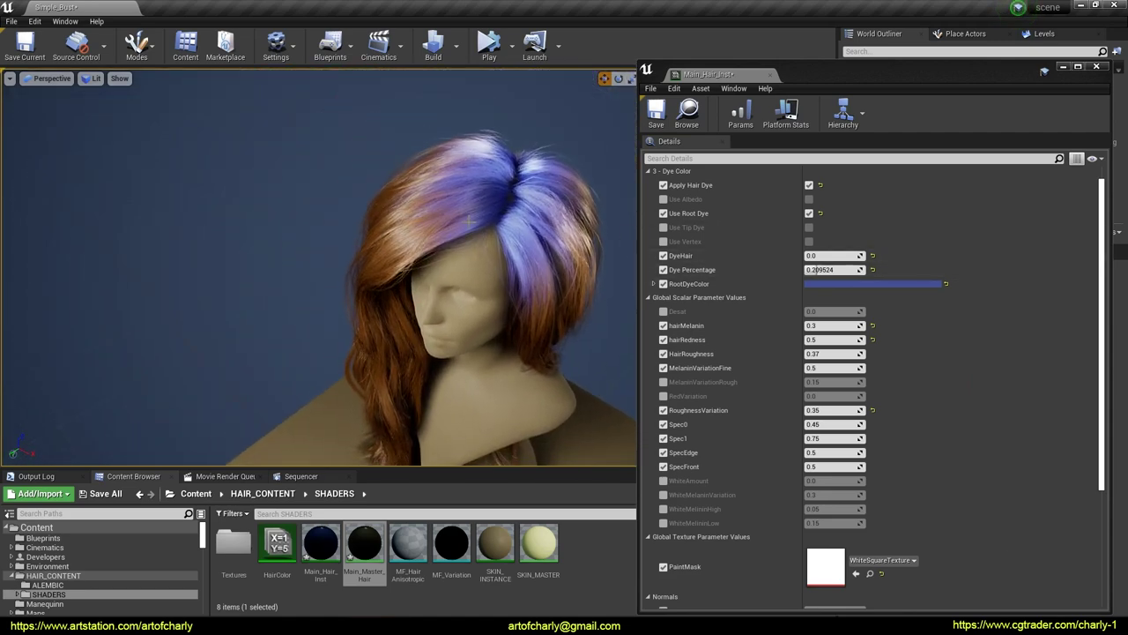
pyautogui.scroll(3, 470, 221)
pyautogui.keyDown('alt'); pyautogui.moveTo(544, 305); pyautogui.dragTo(534, 273); pyautogui.keyUp('alt')
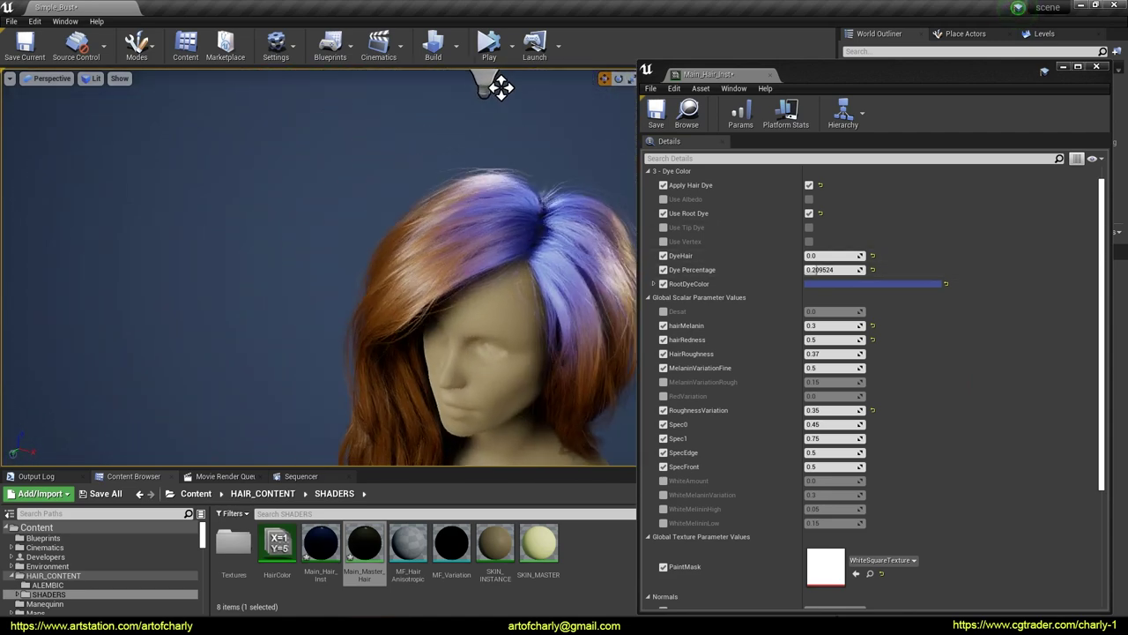
pyautogui.keyDown('alt'); pyautogui.moveTo(595, 330); pyautogui.dragTo(602, 311); pyautogui.keyUp('alt')
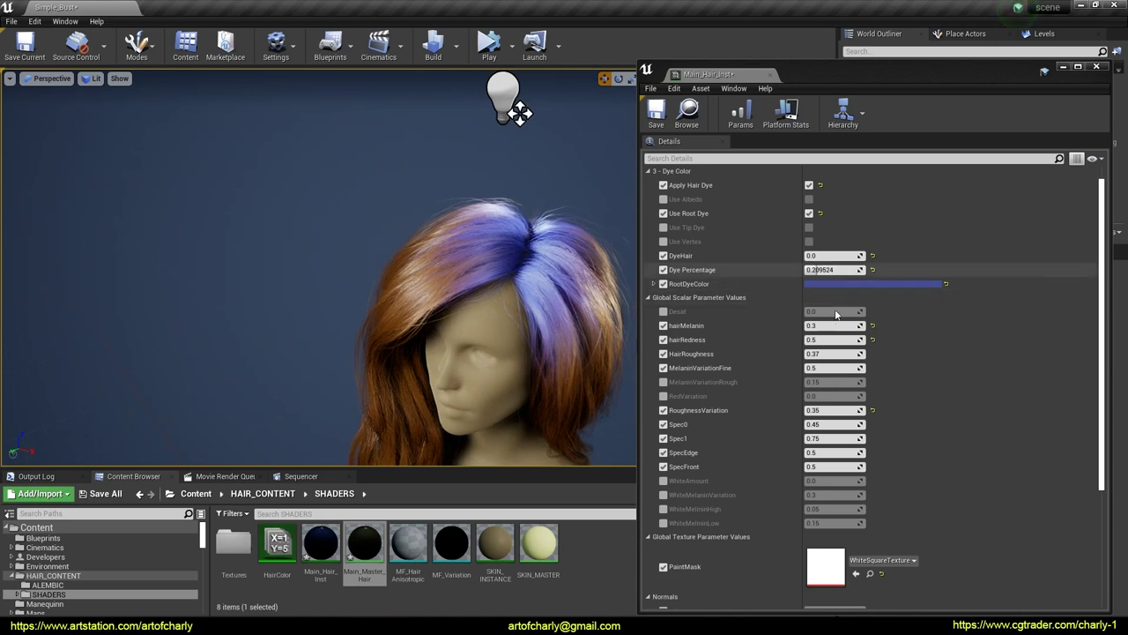
pyautogui.moveTo(831, 270); pyautogui.dragTo(859, 269)
pyautogui.keyDown('alt'); pyautogui.moveTo(551, 308); pyautogui.dragTo(528, 231); pyautogui.keyUp('alt')
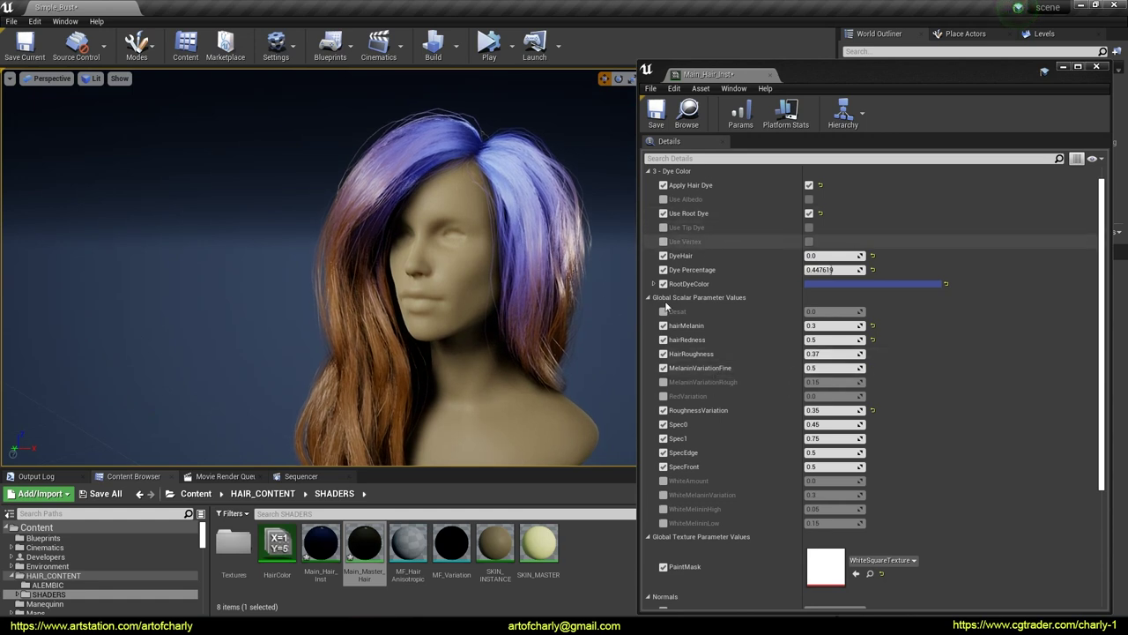
# Step: Enable Use Tip Dye in the hair material instance and set TipDyeColor to a light red
pyautogui.hotkey('ctrl', '2')
pyautogui.moveTo(655, 235); pyautogui.dragTo(716, 236)
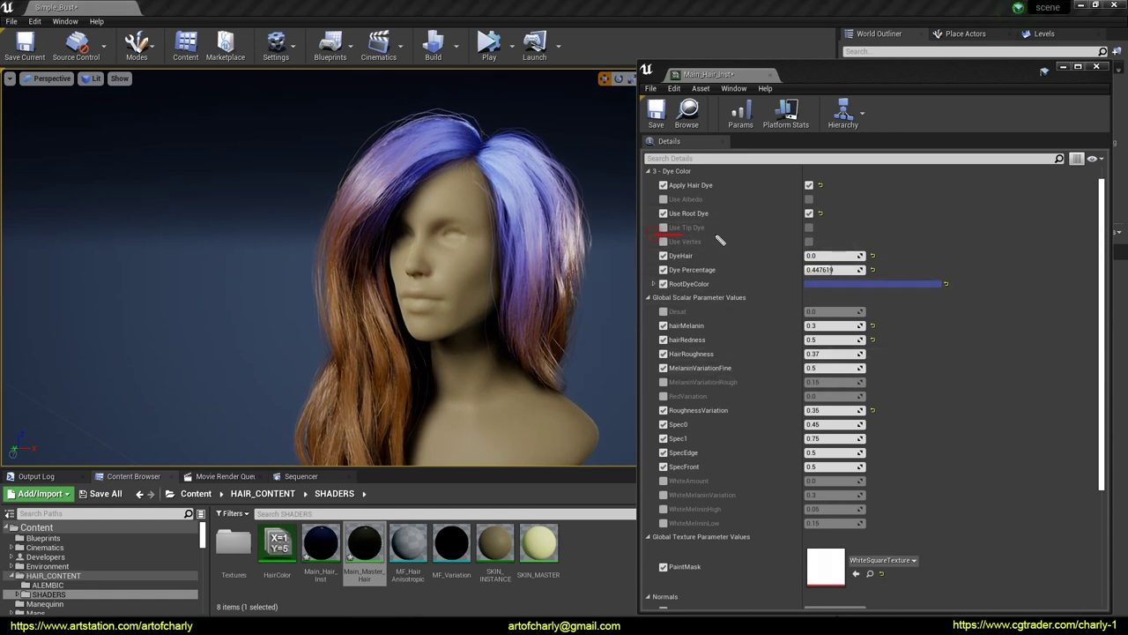
pyautogui.click(663, 228)
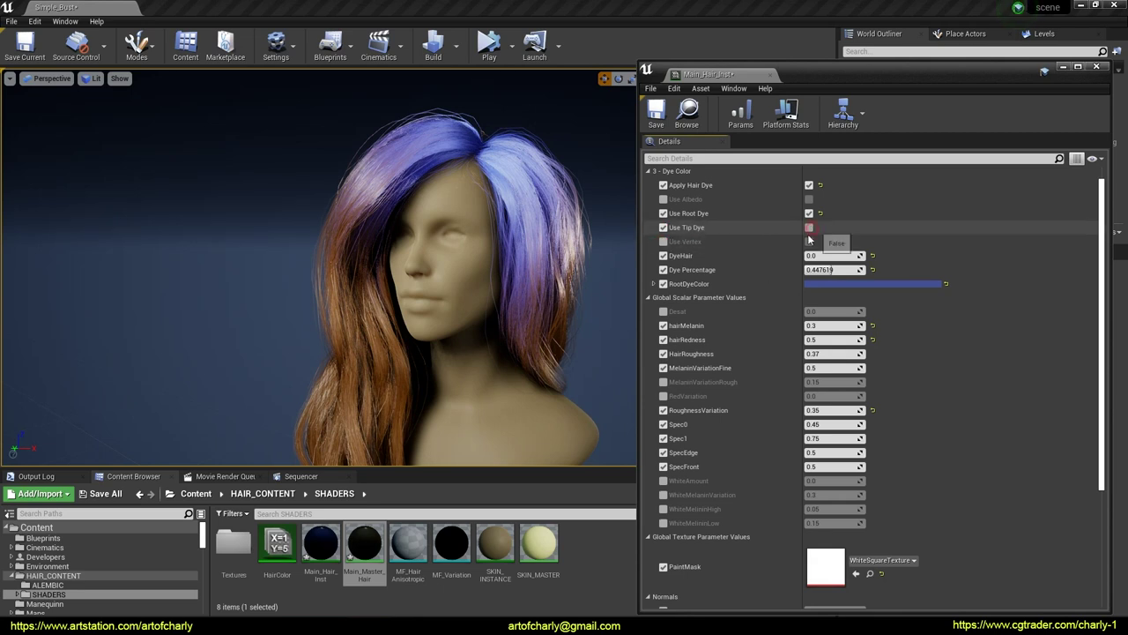
pyautogui.click(809, 228)
pyautogui.click(842, 300)
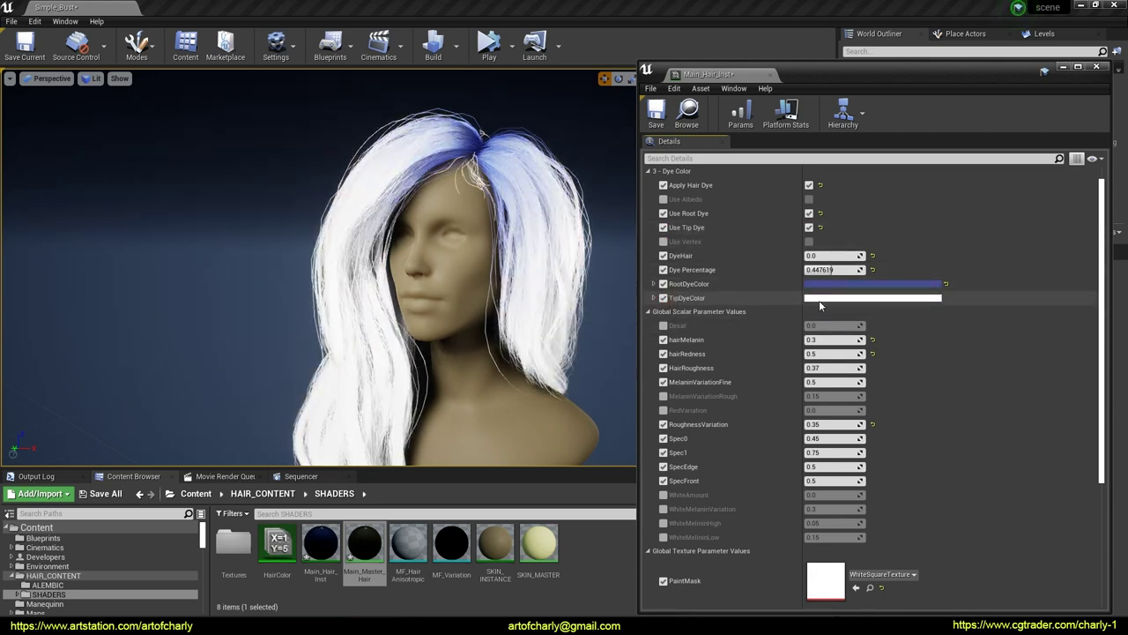
pyautogui.click(819, 300)
pyautogui.click(981, 350)
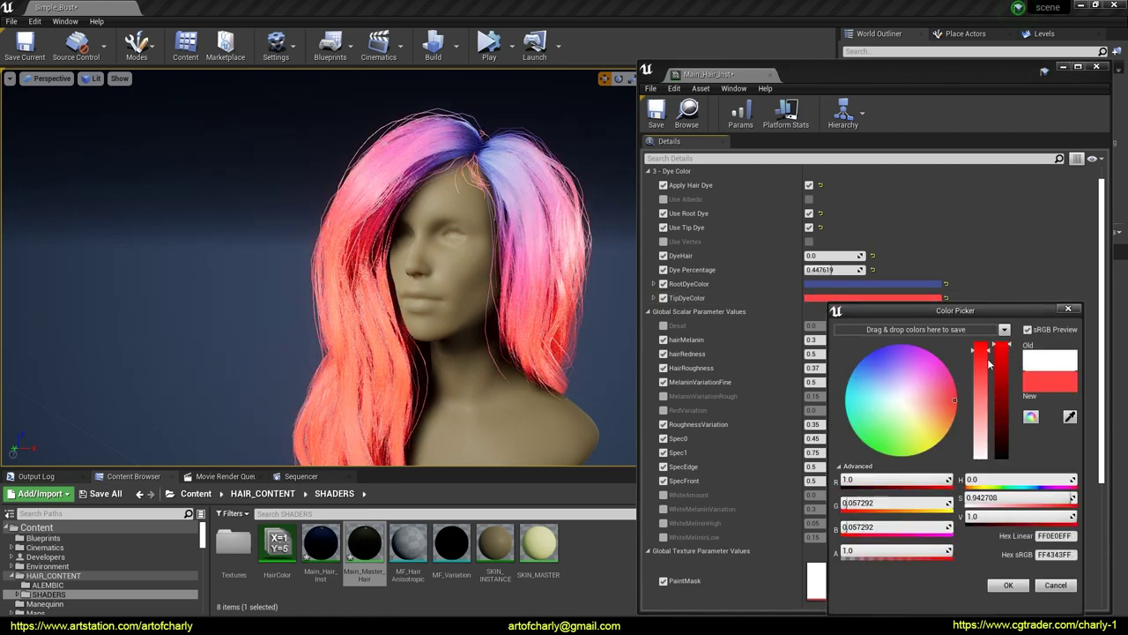
pyautogui.click(1014, 587)
# Step: Adjust the root-to-tip dye blend, setting DyeHair to about 0.52 and Dye Percentage to 0.8, and inspect the hair
pyautogui.moveTo(813, 255); pyautogui.dragTo(848, 256)
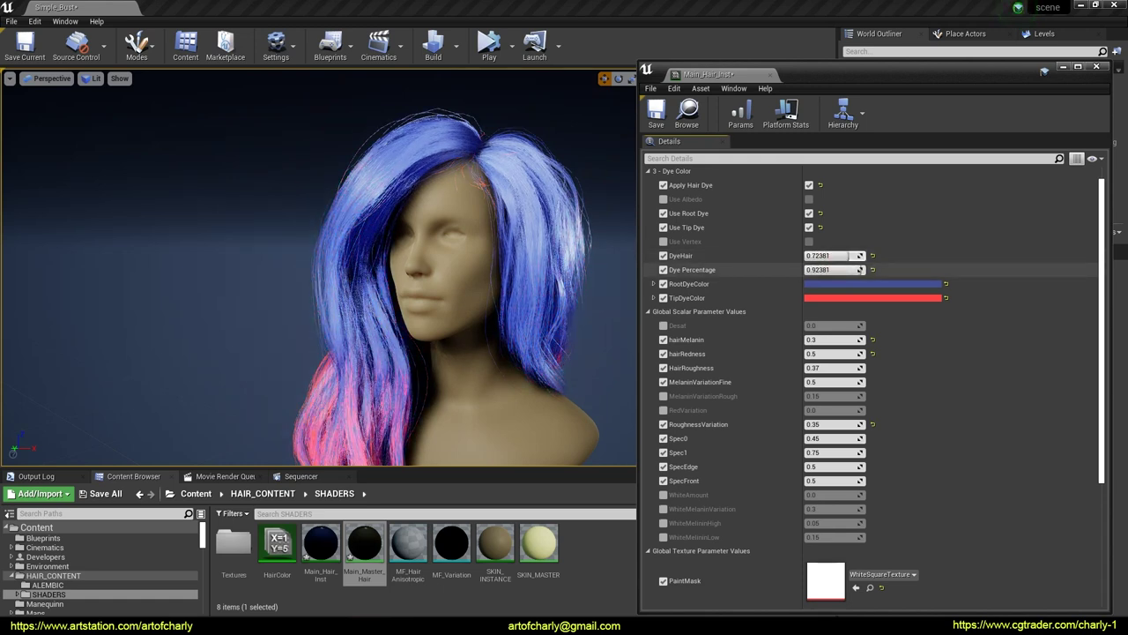
pyautogui.keyDown('alt'); pyautogui.moveTo(520, 282); pyautogui.dragTo(397, 309, button='right'); pyautogui.keyUp('alt')
pyautogui.keyDown('alt'); pyautogui.moveTo(397, 309); pyautogui.dragTo(467, 304); pyautogui.keyUp('alt')
pyautogui.keyDown('alt'); pyautogui.moveTo(467, 304); pyautogui.dragTo(520, 299, button='right'); pyautogui.keyUp('alt')
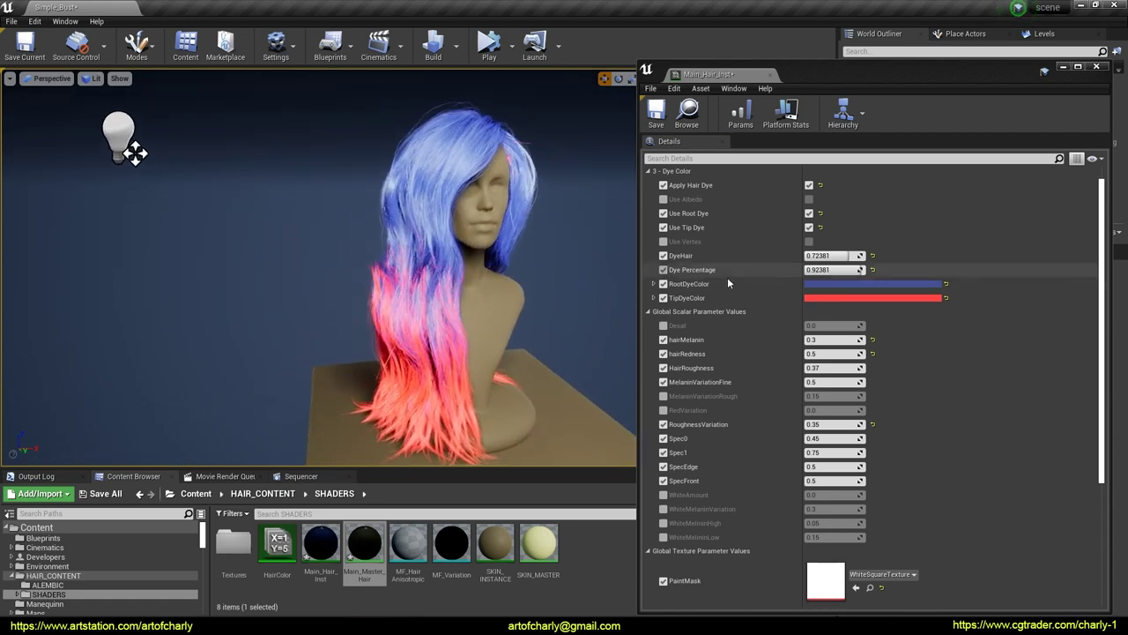
pyautogui.moveTo(845, 255); pyautogui.dragTo(840, 255)
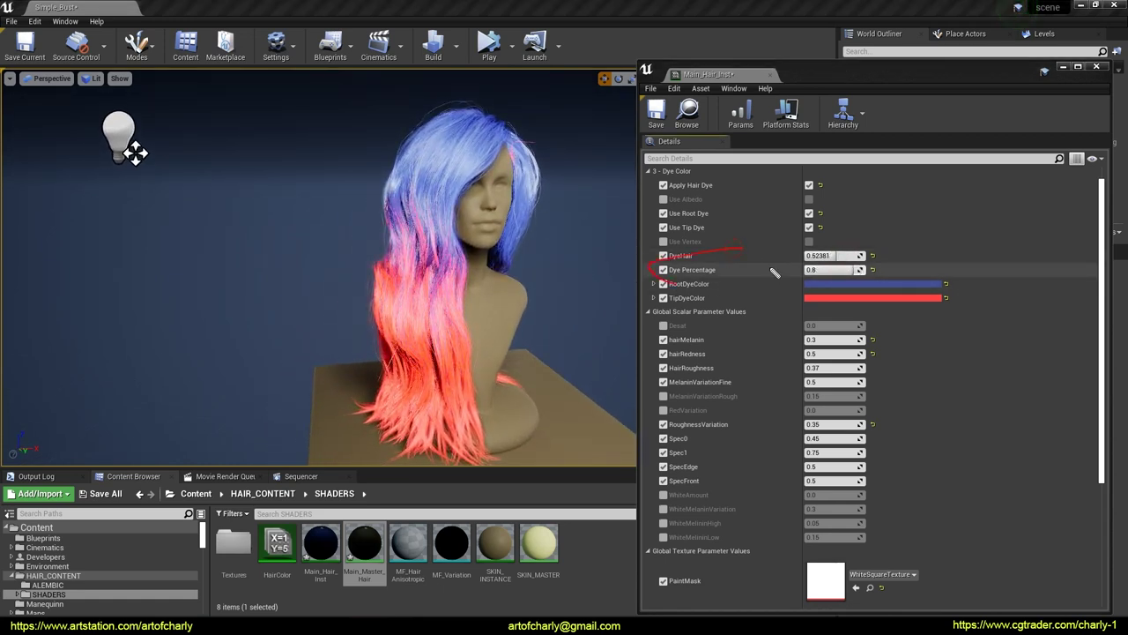
pyautogui.keyDown('alt'); pyautogui.moveTo(502, 256); pyautogui.dragTo(564, 243, button='right'); pyautogui.keyUp('alt')
pyautogui.keyDown('alt'); pyautogui.moveTo(564, 242); pyautogui.dragTo(486, 235); pyautogui.keyUp('alt')
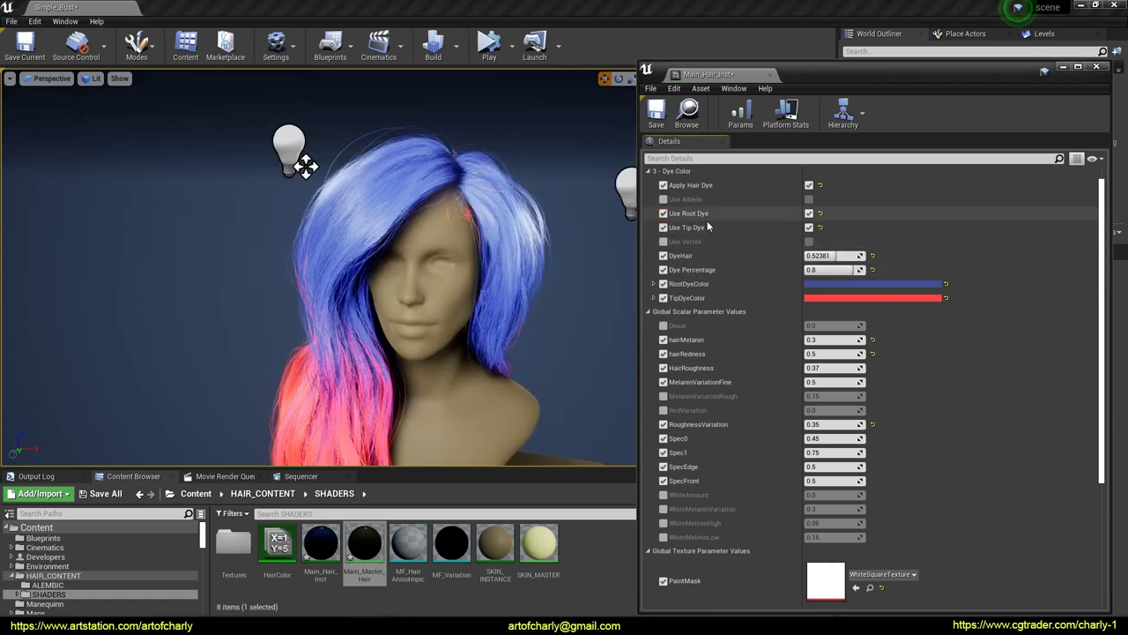
# Step: Turn off the Use Root Dye override and set DyeHair to about 0.34 and Dye Percentage to about 0.79
pyautogui.click(663, 212)
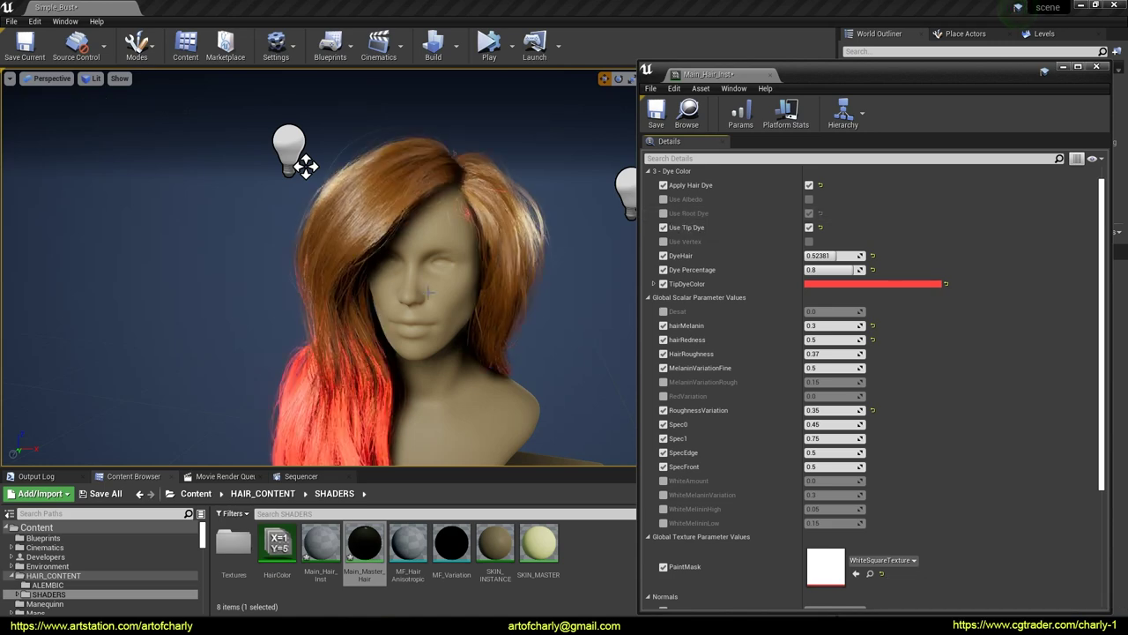
pyautogui.moveTo(466, 175); pyautogui.dragTo(506, 227, button='right')
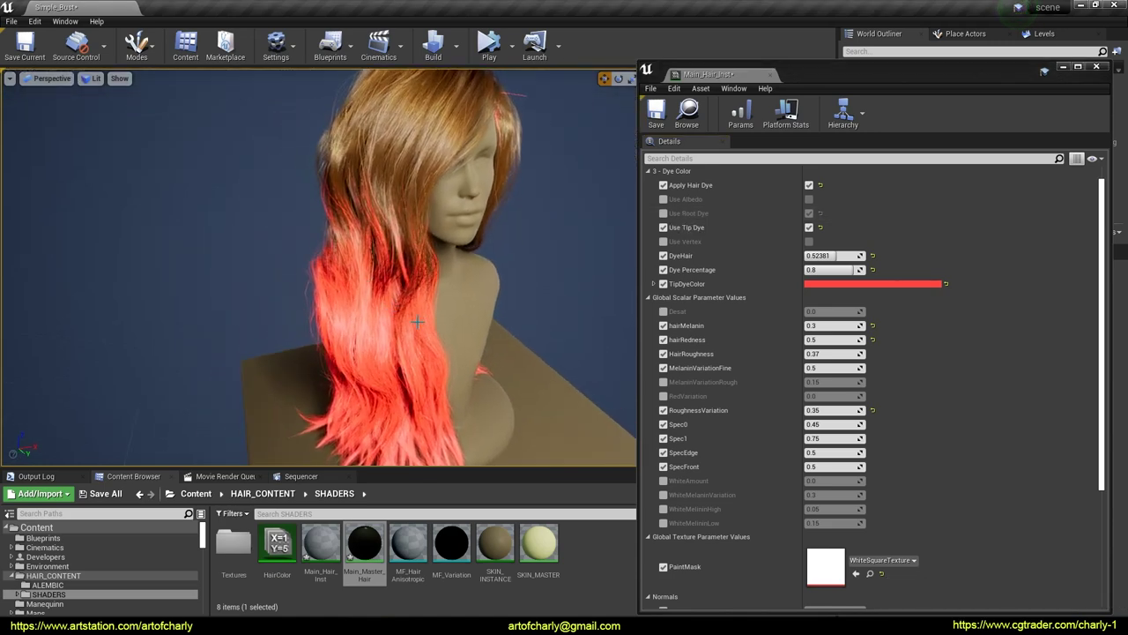
pyautogui.moveTo(846, 270)
pyautogui.mouseDown()
pyautogui.moveTo(830, 270)
pyautogui.moveTo(872, 270)
pyautogui.moveTo(838, 269)
pyautogui.moveTo(872, 251)
pyautogui.mouseUp()
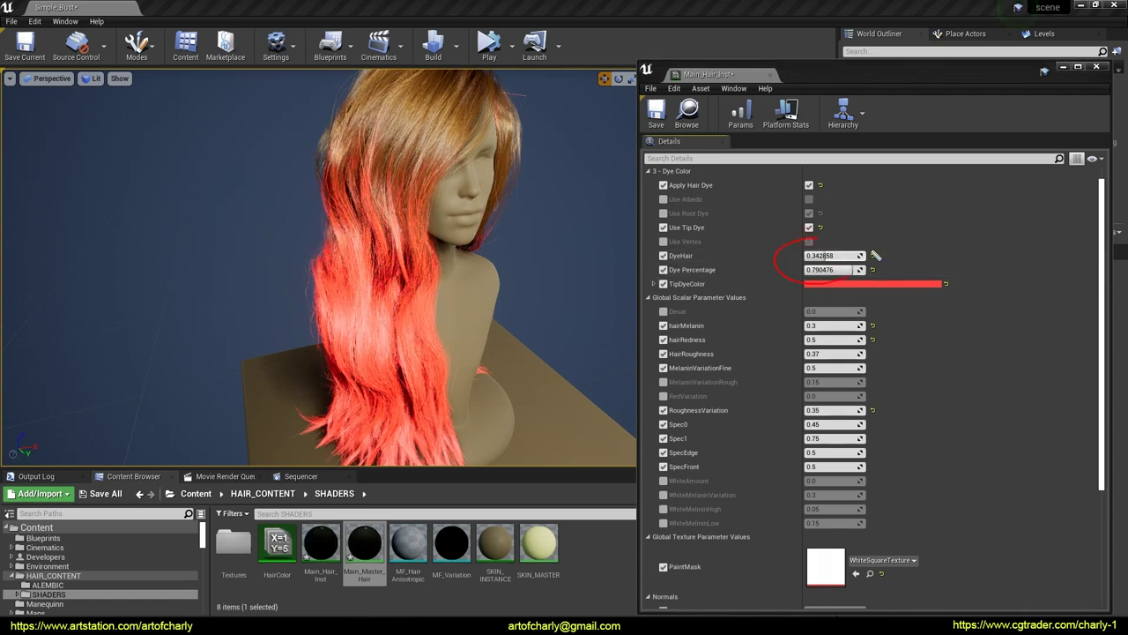
pyautogui.keyDown('alt'); pyautogui.moveTo(539, 257); pyautogui.dragTo(459, 257); pyautogui.keyUp('alt')
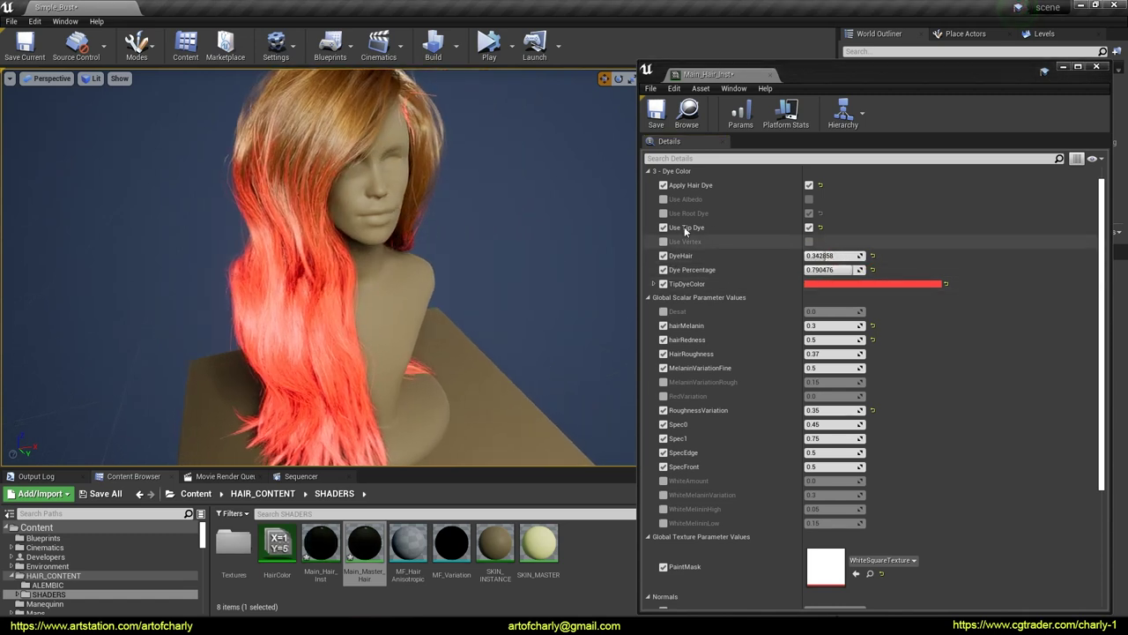
# Step: Turn off the Use Tip Dye override and inspect the undyed hair from the front
pyautogui.click(663, 227)
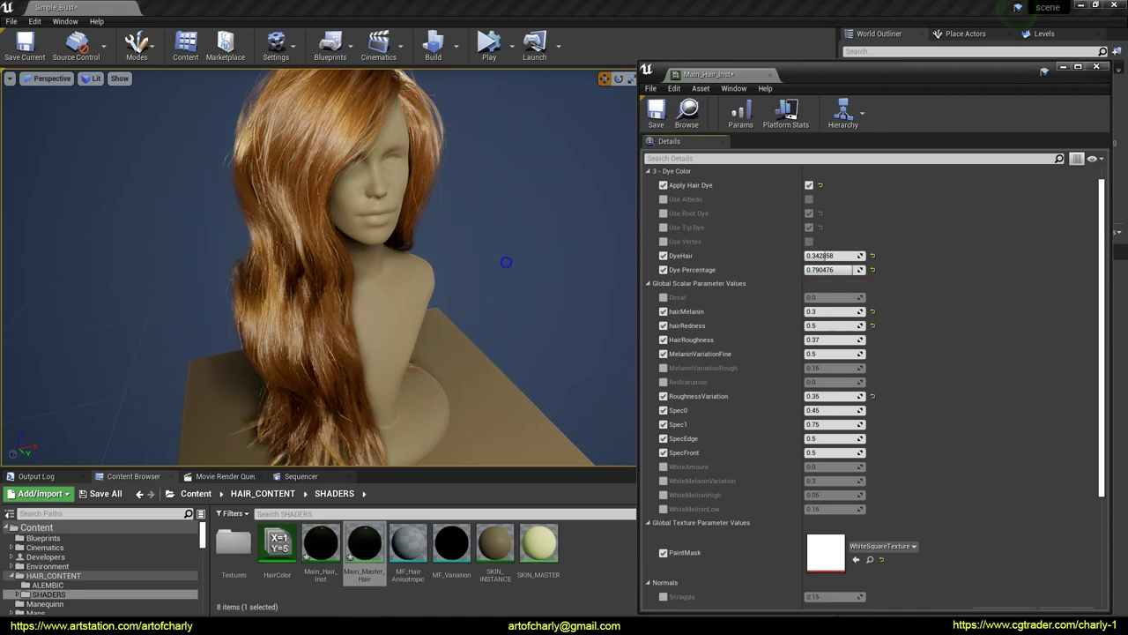
pyautogui.keyDown('alt'); pyautogui.moveTo(506, 262); pyautogui.dragTo(407, 270); pyautogui.keyUp('alt')
pyautogui.scroll(2, 407, 270)
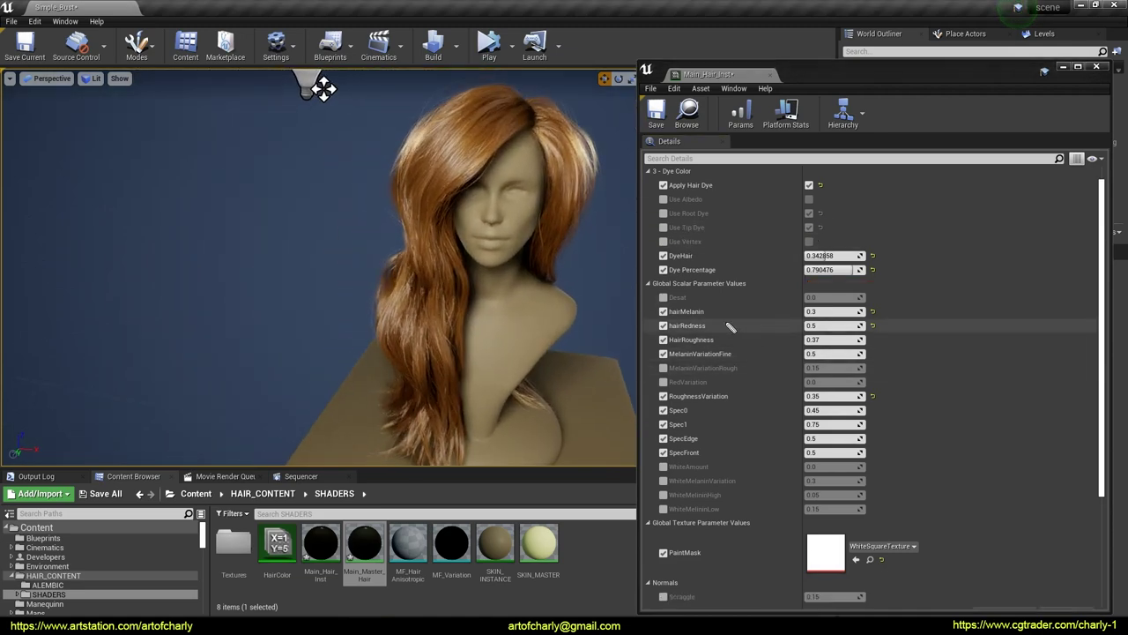
# Step: Set hairMelanin to about 0.51, hairRedness to about 0.42 and WhiteAmount to about 0.10
pyautogui.moveTo(654, 322)
pyautogui.mouseDown()
pyautogui.moveTo(872, 311)
pyautogui.moveTo(793, 311)
pyautogui.moveTo(815, 311)
pyautogui.moveTo(811, 325)
pyautogui.moveTo(826, 338)
pyautogui.mouseUp()
pyautogui.scroll(-3, 714, 379)
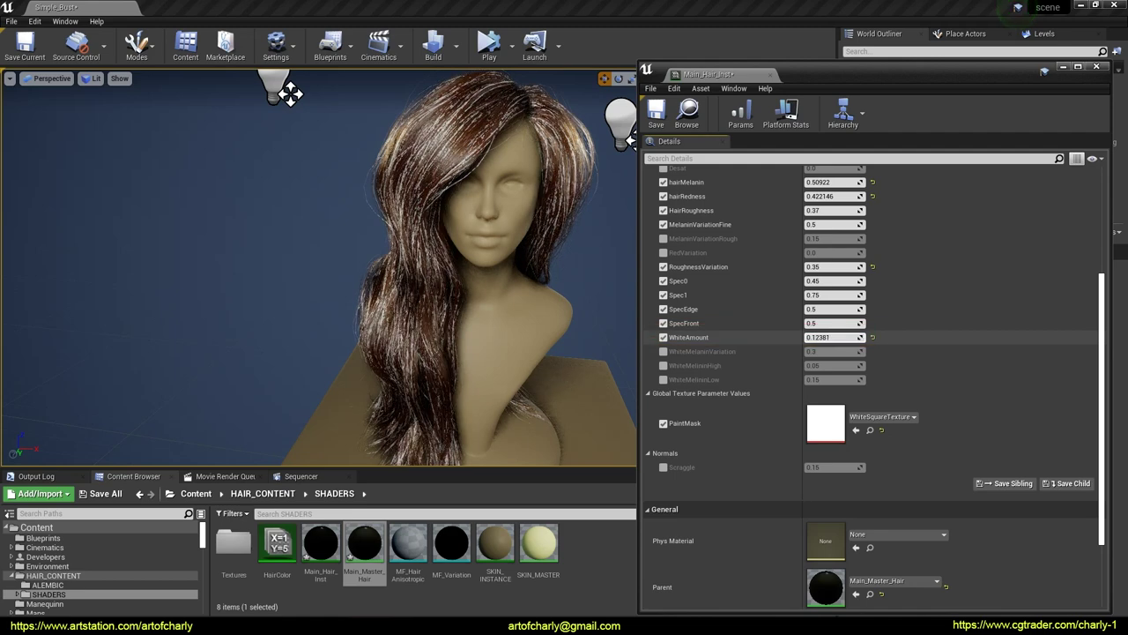
pyautogui.keyDown('alt'); pyautogui.moveTo(451, 227); pyautogui.dragTo(503, 247); pyautogui.keyUp('alt')
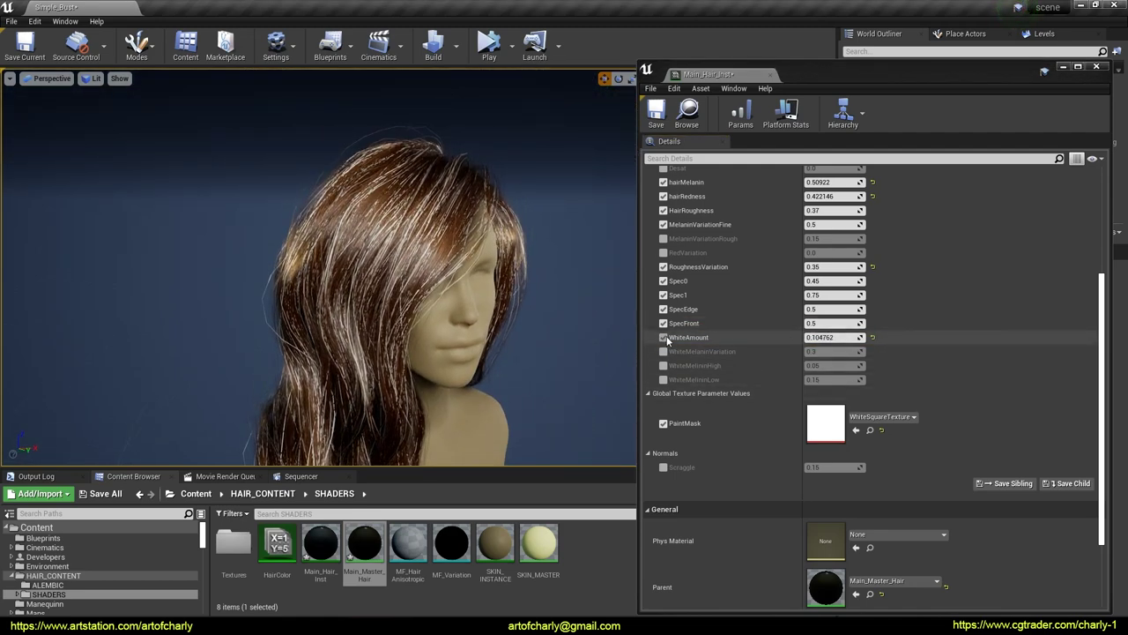
# Step: Try WhiteMelaninVariation values down to about -0.28, and turn off the WhiteMelaninVariation and WhiteAmount overrides
pyautogui.click(662, 351)
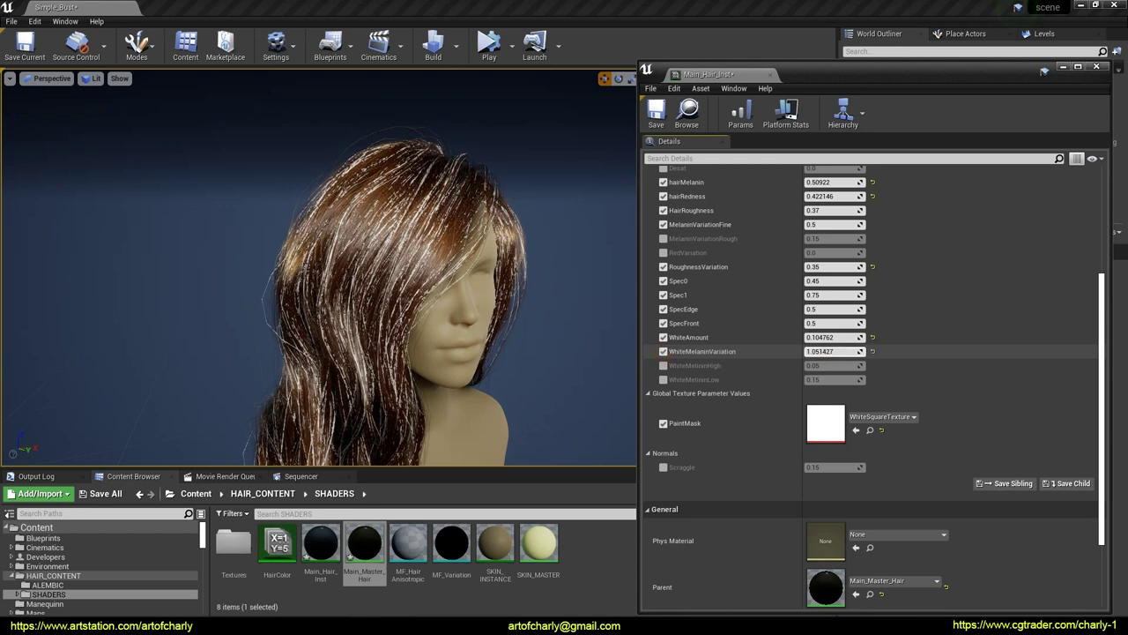
pyautogui.moveTo(832, 352); pyautogui.dragTo(802, 352)
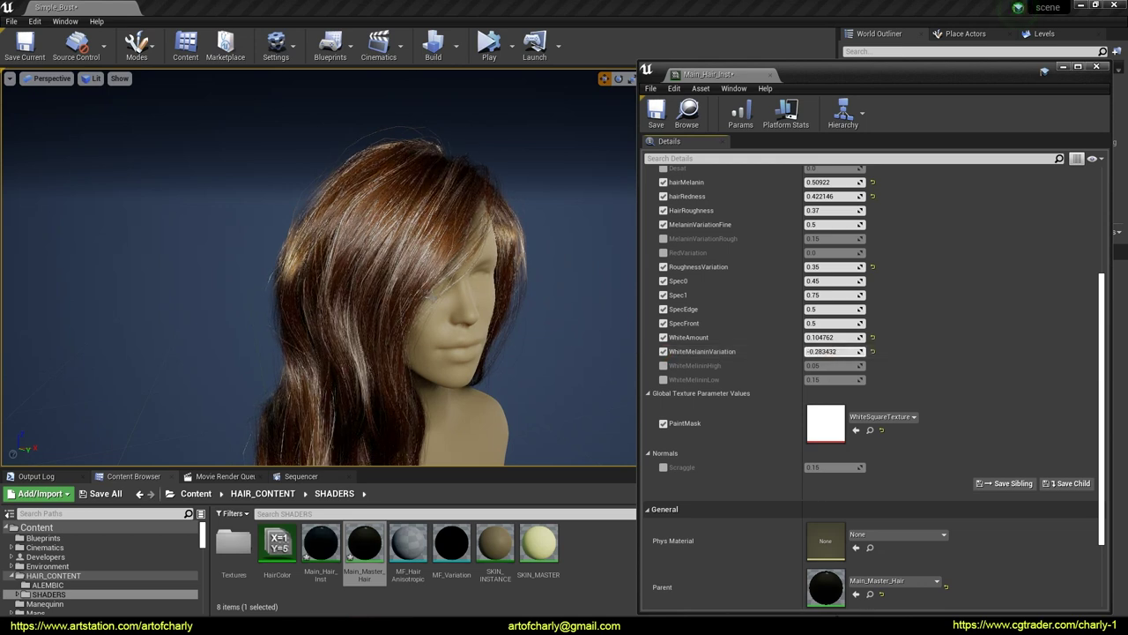
pyautogui.click(663, 350)
pyautogui.click(663, 336)
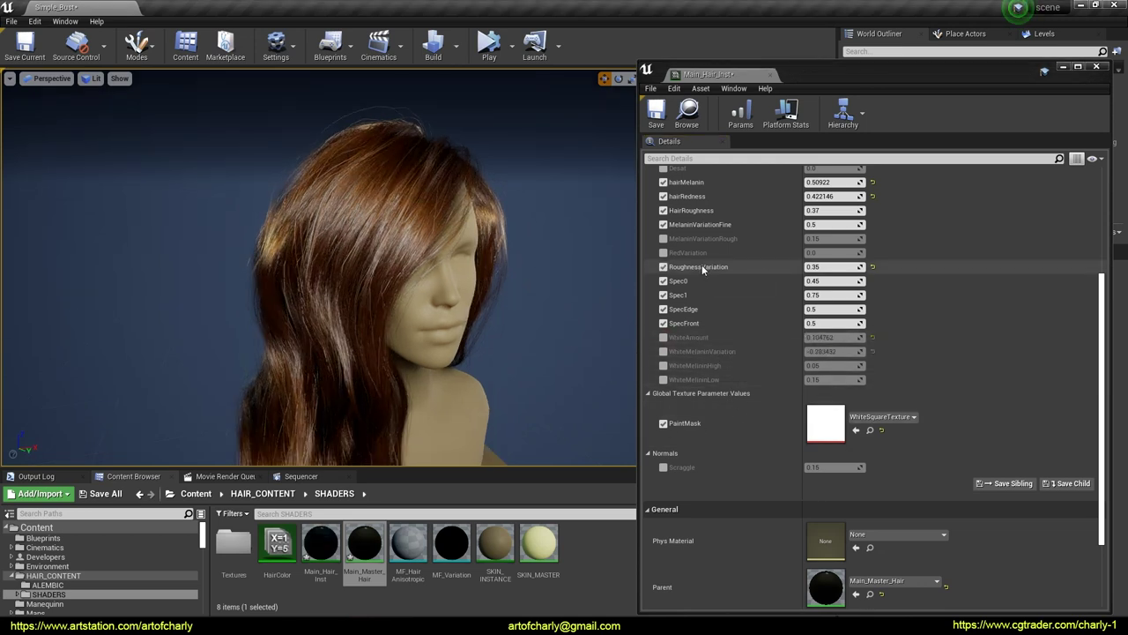
# Step: Set RoughnessVariation to about 0.27 and HairRoughness to about 0.31, and inspect the hair from the front
pyautogui.moveTo(828, 267)
pyautogui.mouseDown()
pyautogui.moveTo(844, 267)
pyautogui.moveTo(824, 267)
pyautogui.mouseUp()
pyautogui.scroll(5, 825, 267)
pyautogui.moveTo(828, 357)
pyautogui.mouseDown()
pyautogui.moveTo(854, 358)
pyautogui.moveTo(815, 358)
pyautogui.moveTo(830, 357)
pyautogui.mouseUp()
pyautogui.moveTo(405, 319); pyautogui.dragTo(444, 298, button='right')
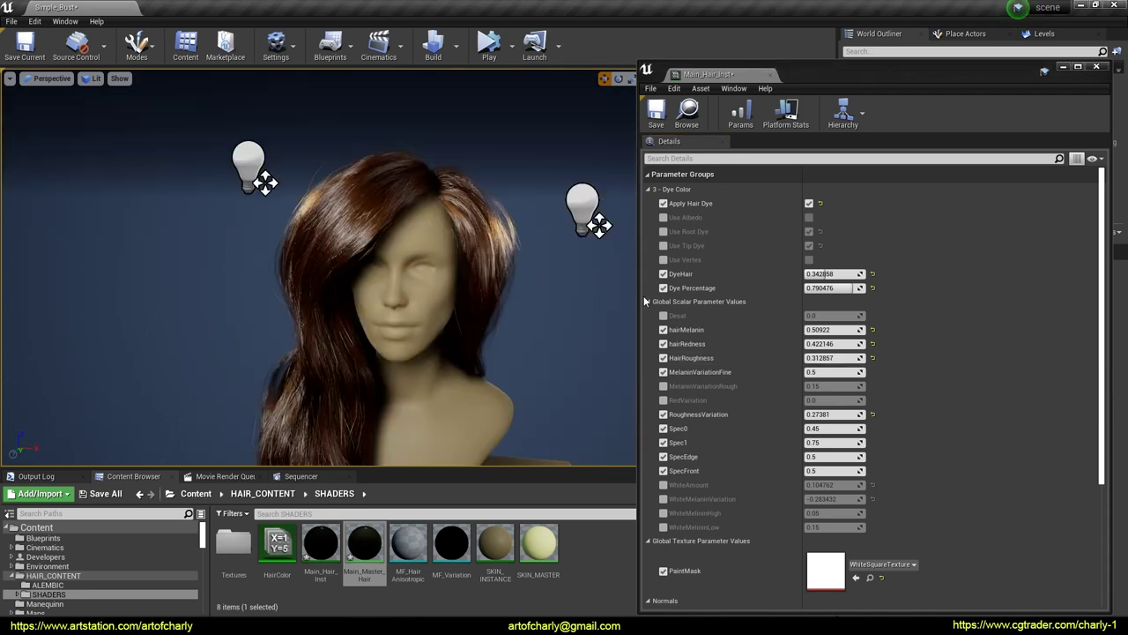
# Step: Enable Use Albedo in the Dye Color group and set AlbedoBlend to 0
pyautogui.moveTo(659, 220); pyautogui.dragTo(728, 228)
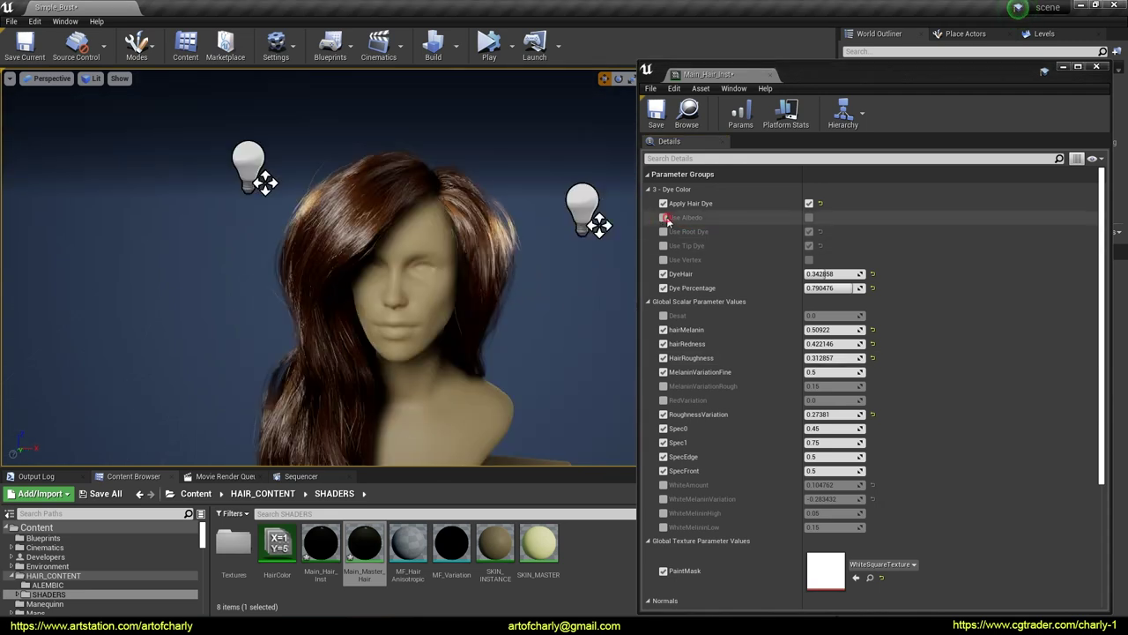
pyautogui.click(663, 217)
pyautogui.click(809, 217)
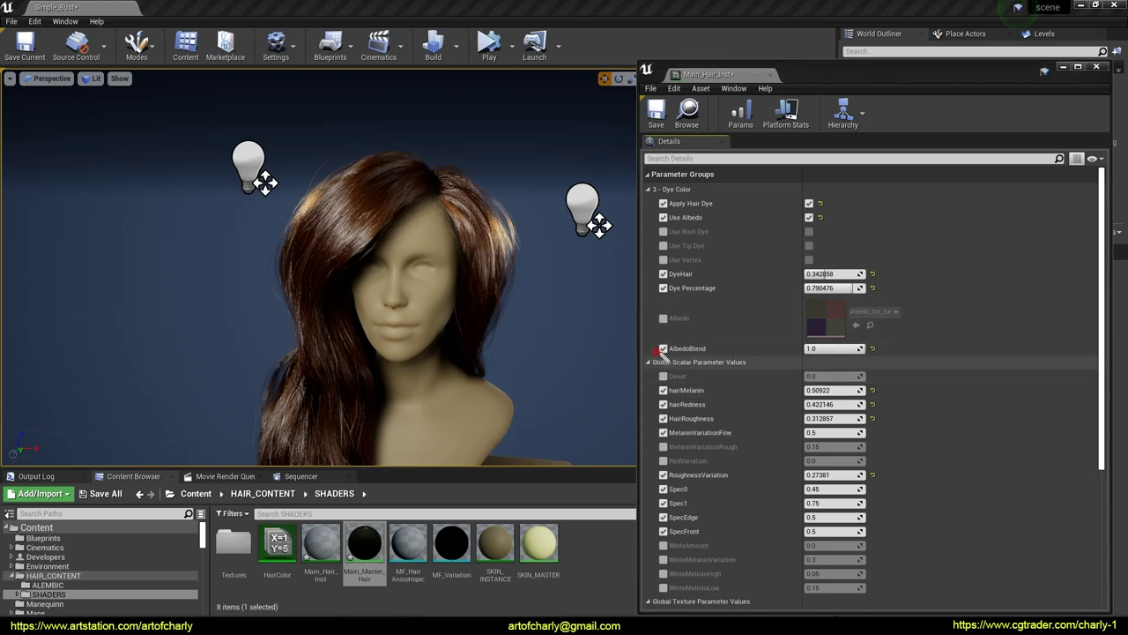
pyautogui.moveTo(656, 354)
pyautogui.mouseDown()
pyautogui.moveTo(832, 354)
pyautogui.moveTo(795, 350)
pyautogui.mouseUp()
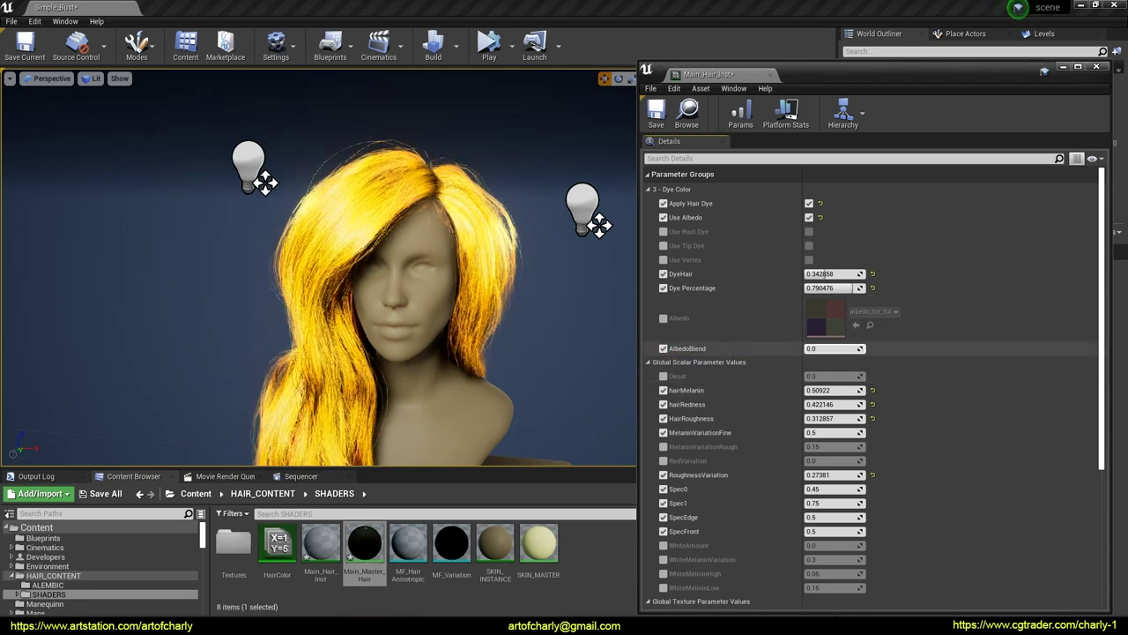
# Step: Enable the Albedo texture override with albedo_for_fur
pyautogui.click(662, 321)
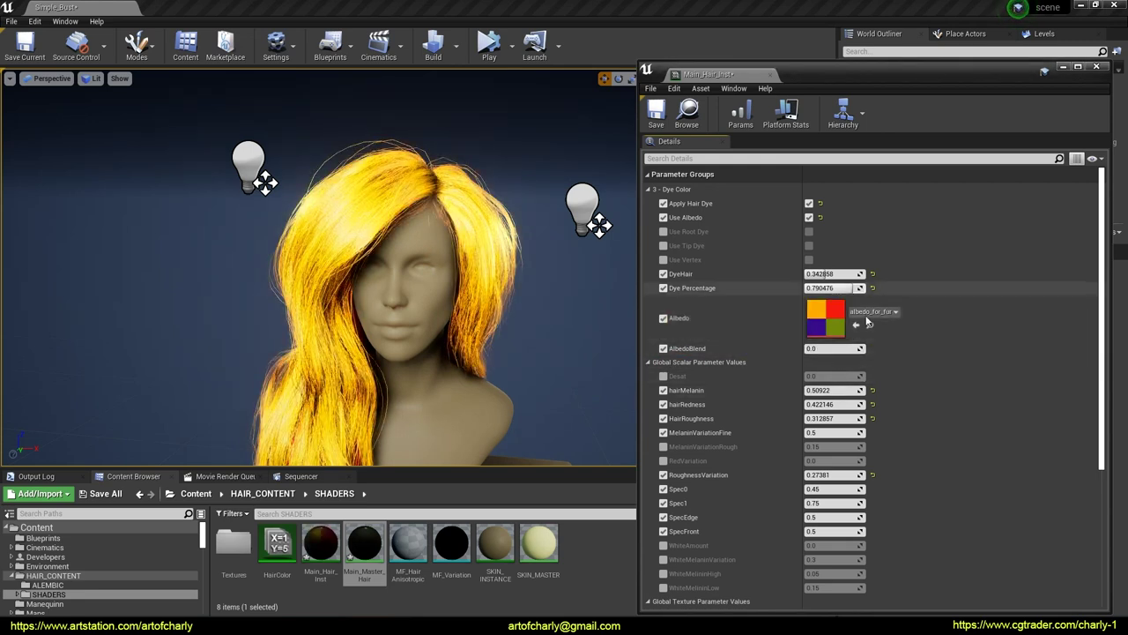
pyautogui.moveTo(494, 291); pyautogui.dragTo(525, 312, button='right')
pyautogui.moveTo(416, 259)
pyautogui.mouseDown(button='right')
pyautogui.moveTo(428, 269)
pyautogui.moveTo(416, 259)
pyautogui.mouseUp(button='right')
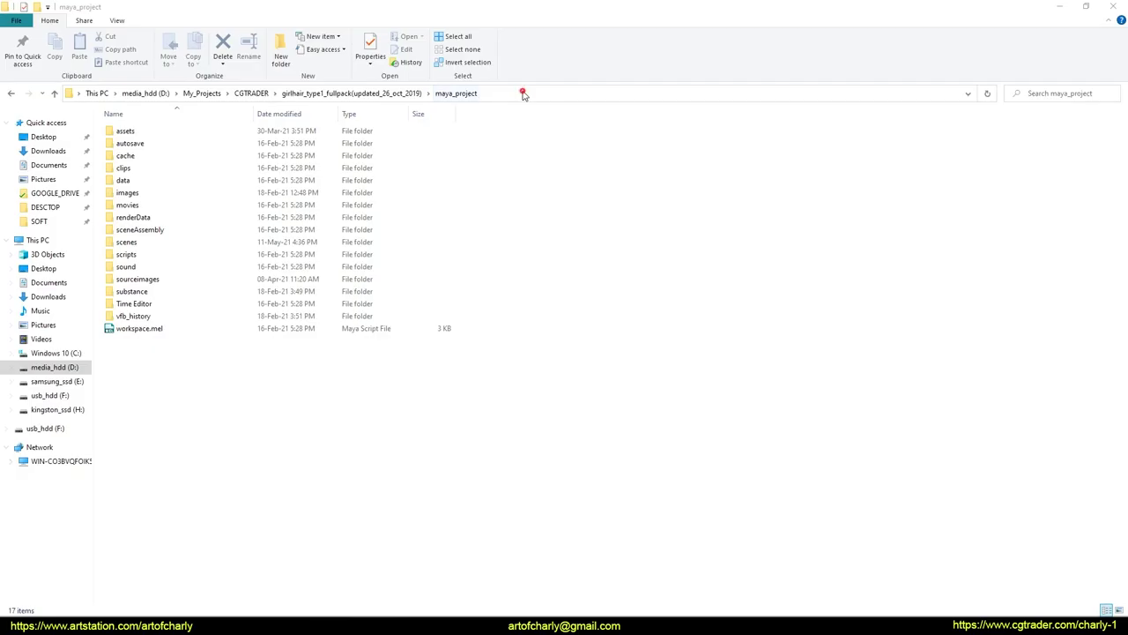
# Step: Copy the maya_project folder path, switch to Maya, and set that folder as the current project
pyautogui.hotkey('alt', 'd')
pyautogui.click(541, 473)
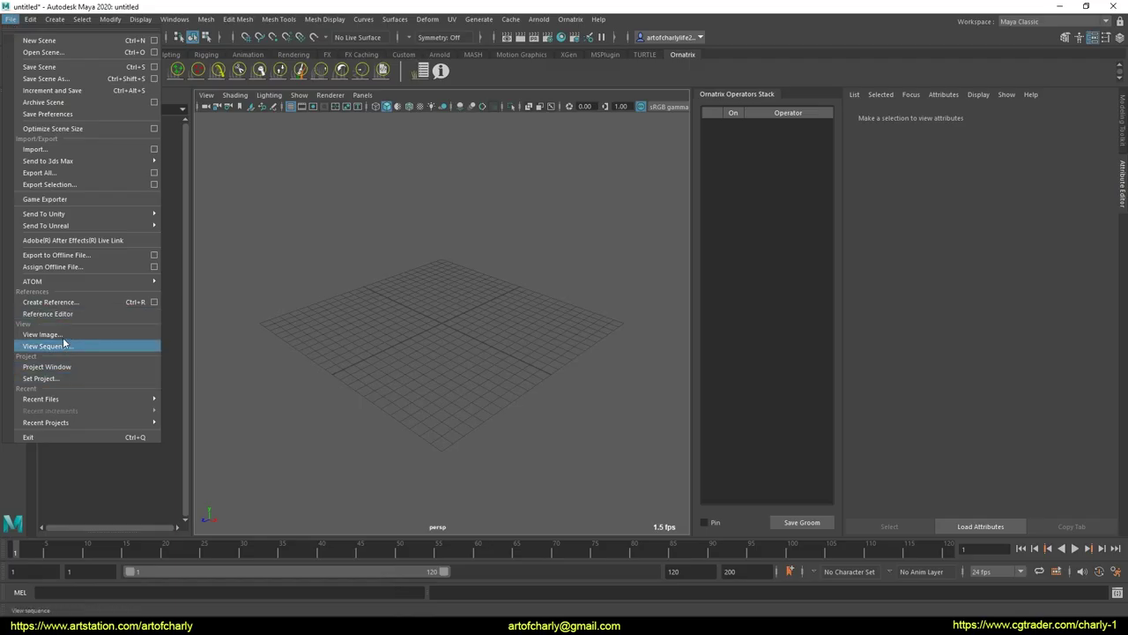
pyautogui.click(76, 378)
pyautogui.hotkey('ctrl', 'v')
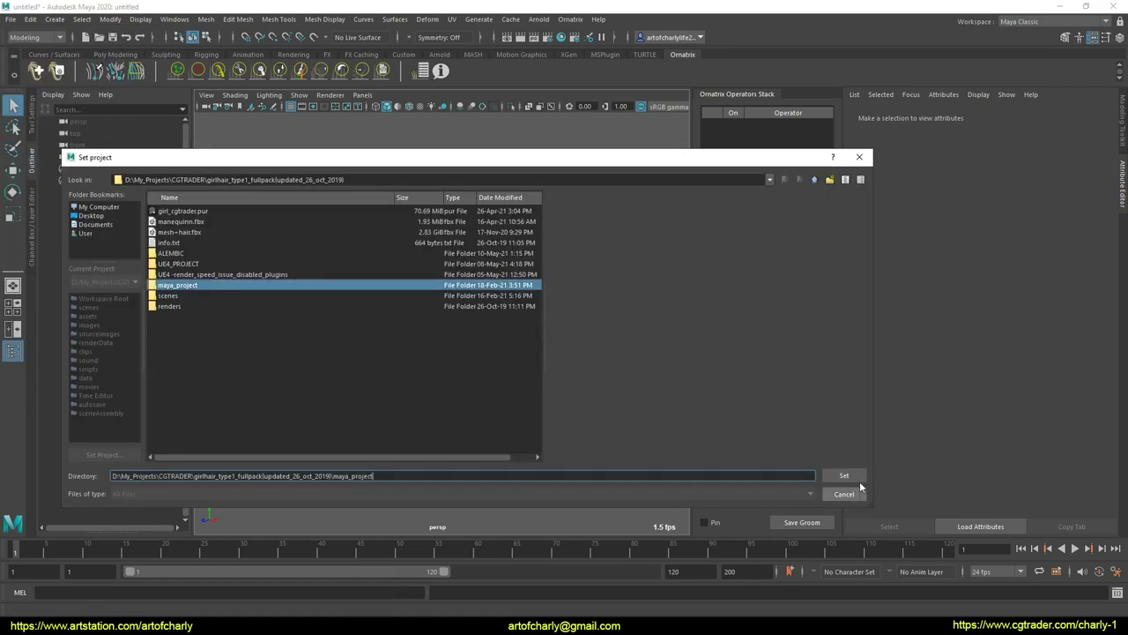
pyautogui.click(856, 474)
# Step: Open the final_hair.ma scene, discarding changes to the untitled scene
pyautogui.click(11, 19)
pyautogui.click(35, 50)
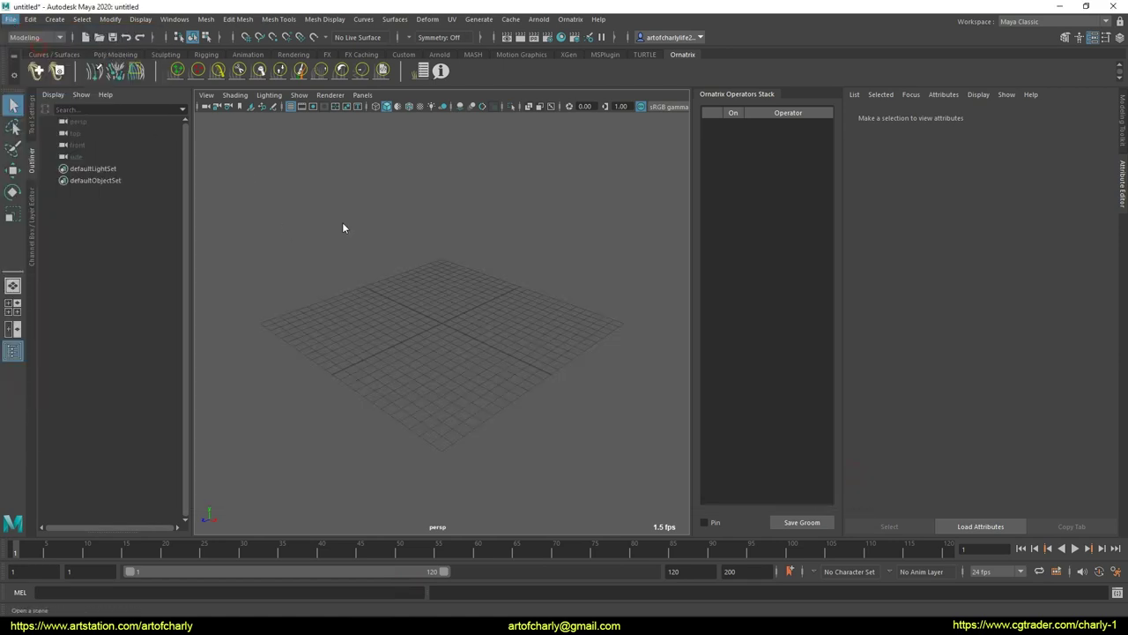
pyautogui.click(174, 212)
pyautogui.click(842, 476)
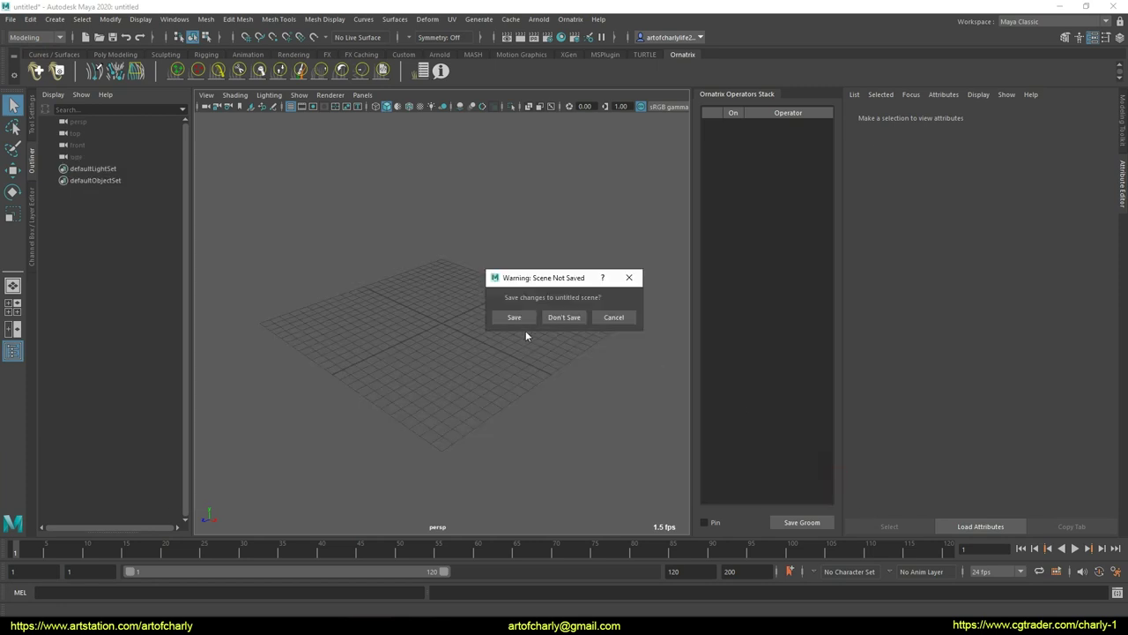
pyautogui.click(552, 315)
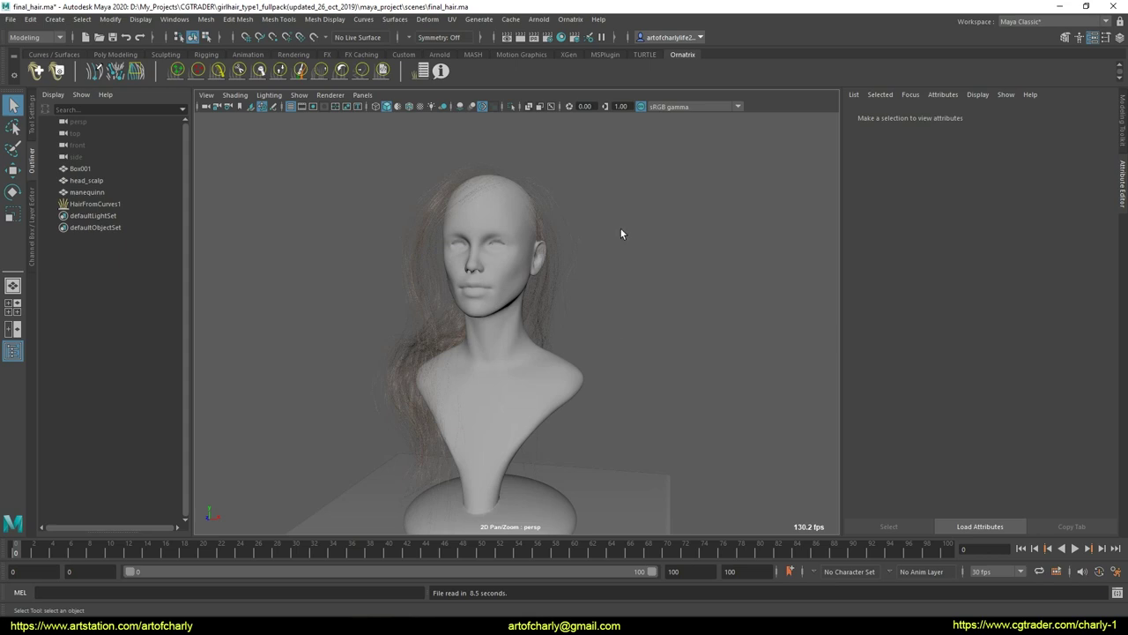
# Step: Isolate the head_scalp mesh by hiding the other objects, and open the export options for the selection
pyautogui.keyDown('alt'); pyautogui.moveTo(565, 191); pyautogui.dragTo(485, 352); pyautogui.keyUp('alt')
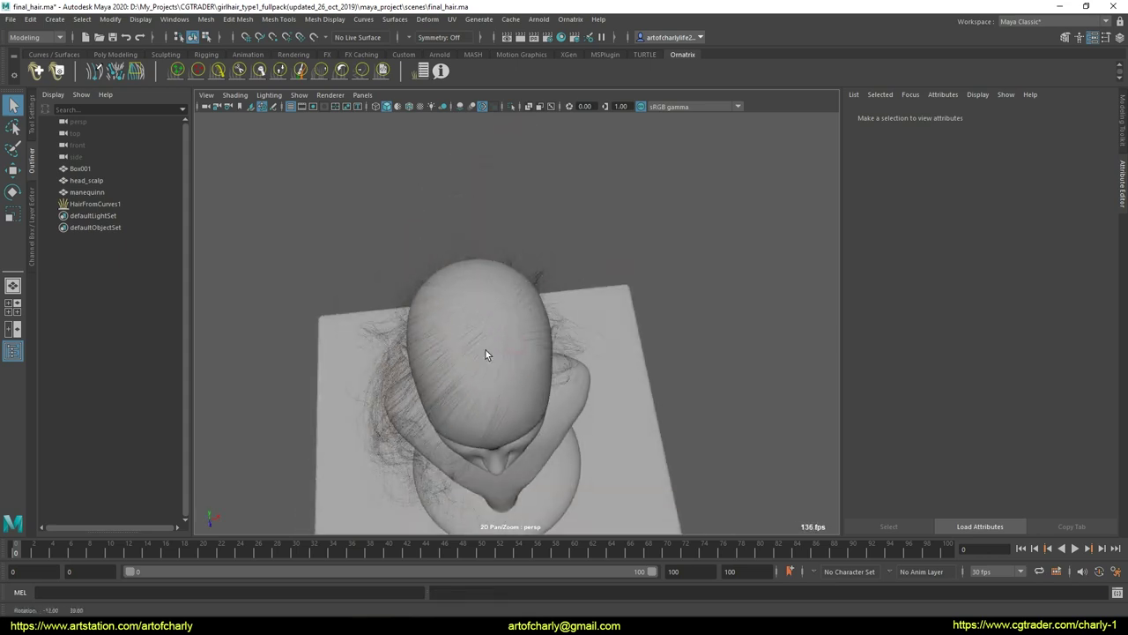
pyautogui.keyDown('alt'); pyautogui.moveTo(450, 312); pyautogui.dragTo(453, 231); pyautogui.keyUp('alt')
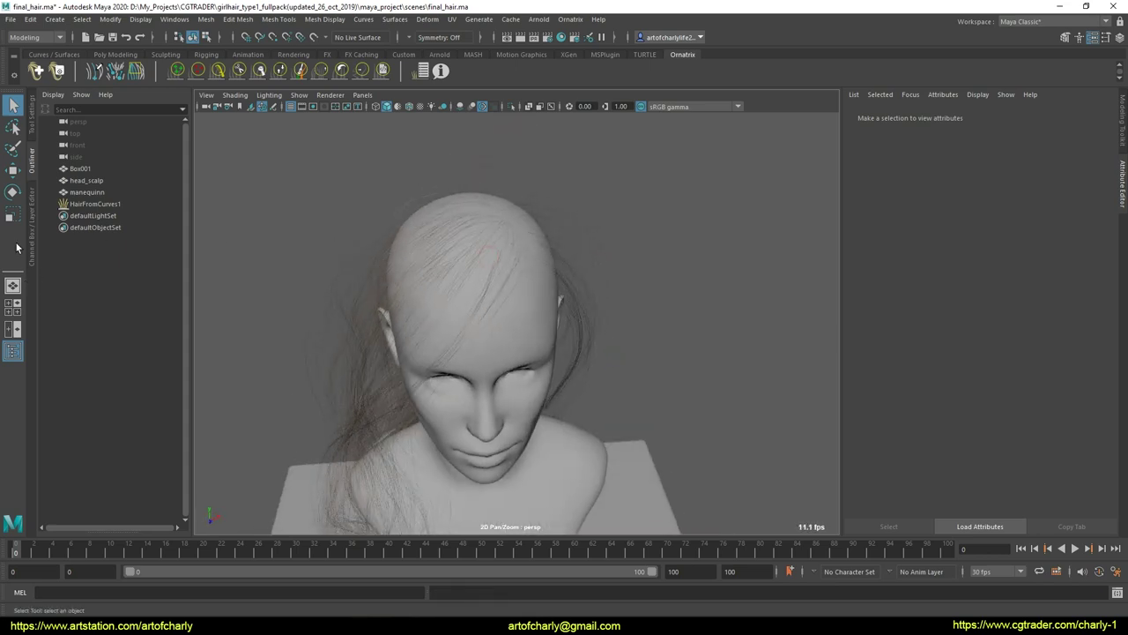
pyautogui.click(88, 181)
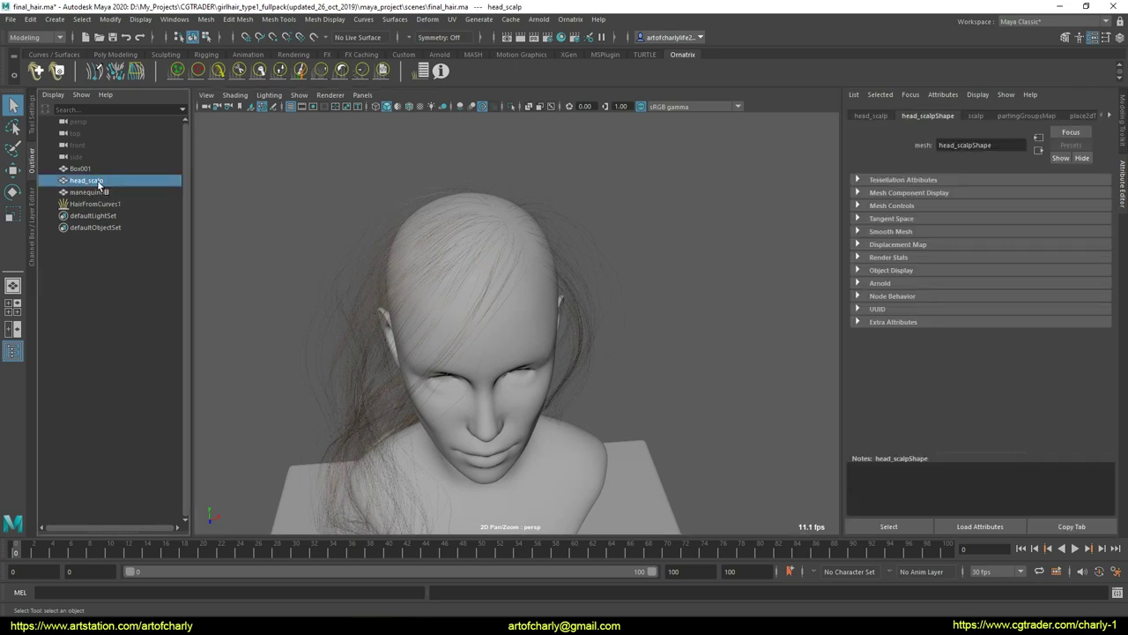
pyautogui.click(34, 234)
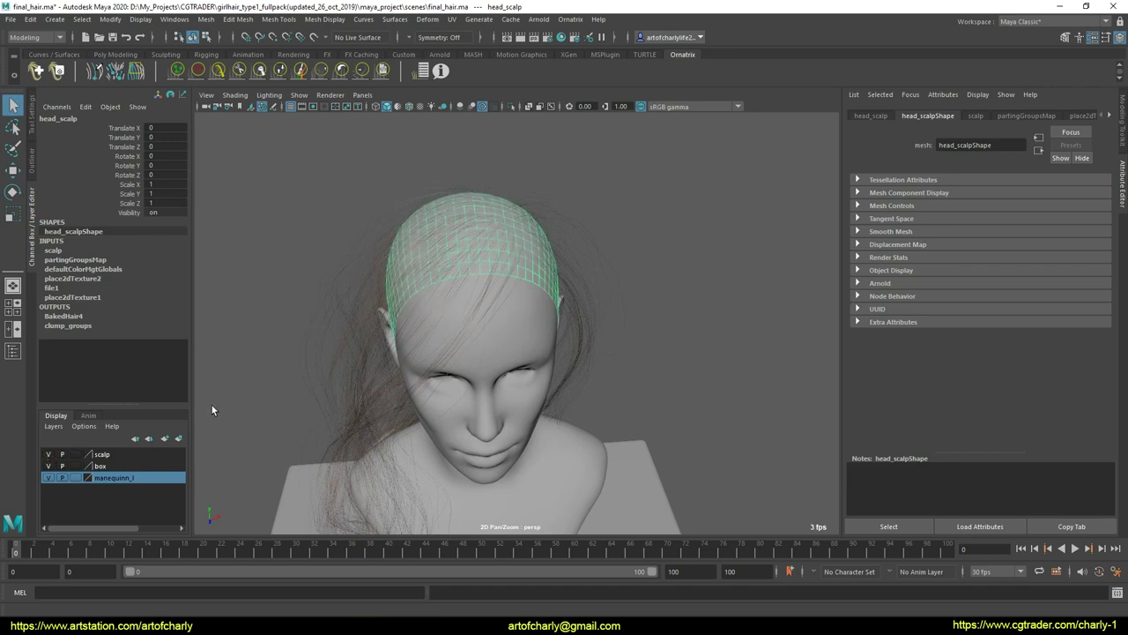
pyautogui.keyDown('alt'); pyautogui.moveTo(506, 236); pyautogui.dragTo(511, 322); pyautogui.keyUp('alt')
pyautogui.hotkey('alt', 'h')
pyautogui.click(11, 19)
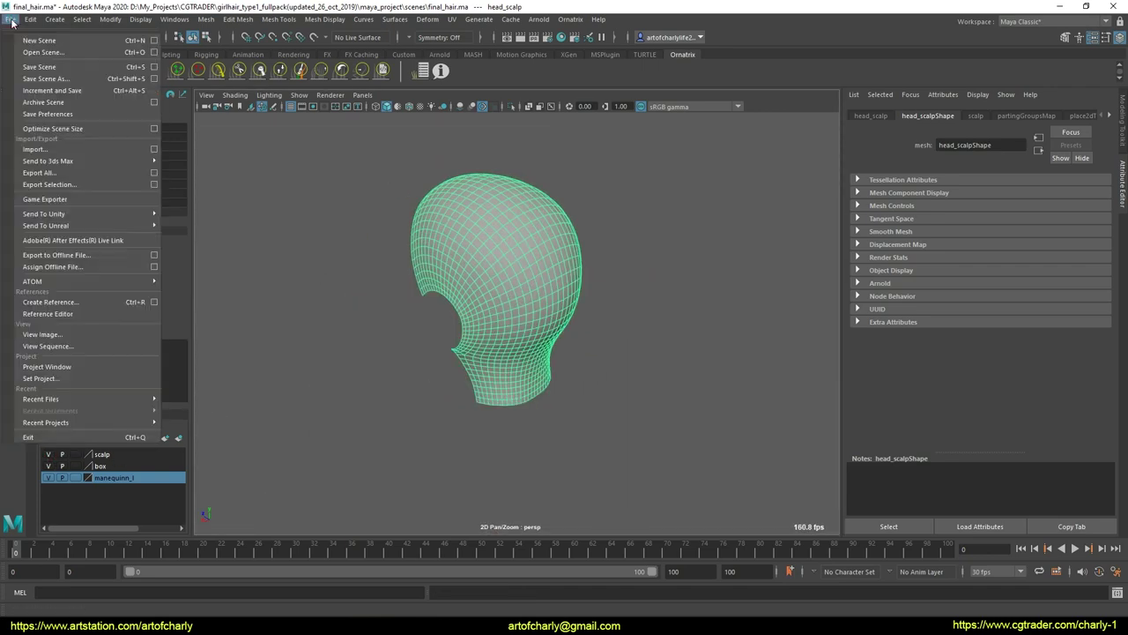
pyautogui.click(153, 185)
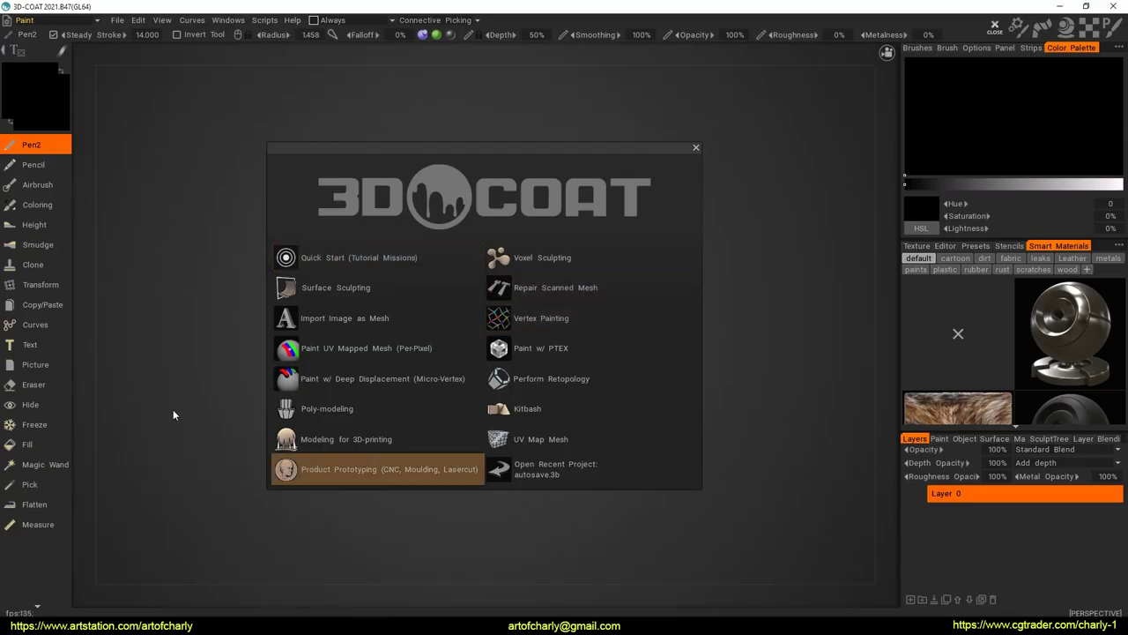
# Step: Switch to 3D-Coat and import the scalp mesh for per-pixel painting, keeping its UVs with a 2048 by 2048 texture
pyautogui.click(369, 349)
pyautogui.click(296, 309)
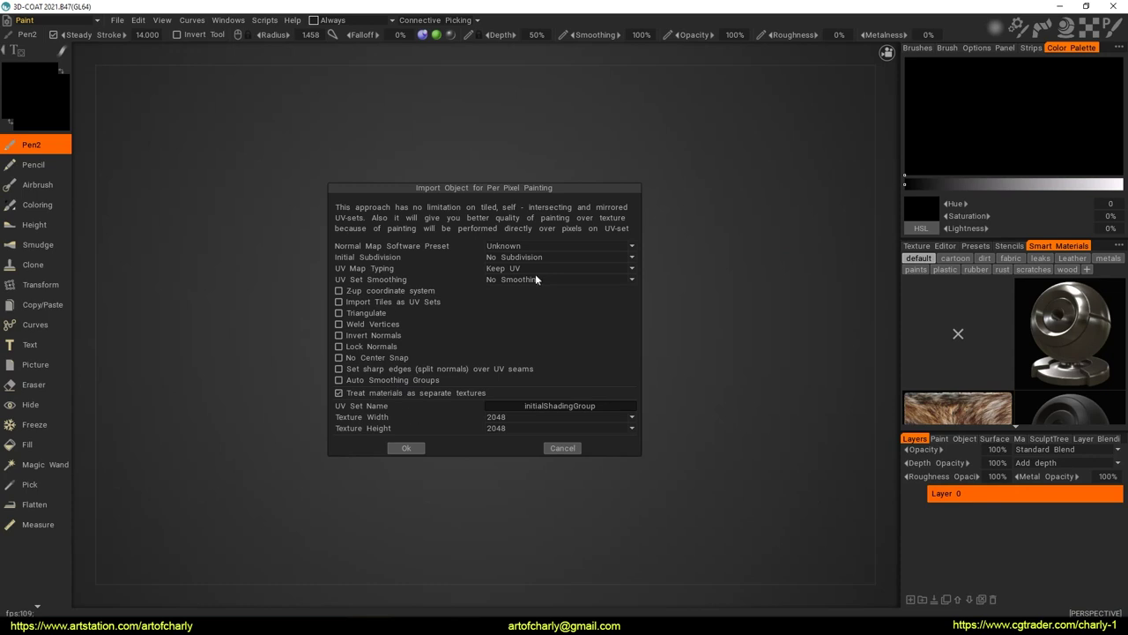
pyautogui.click(408, 448)
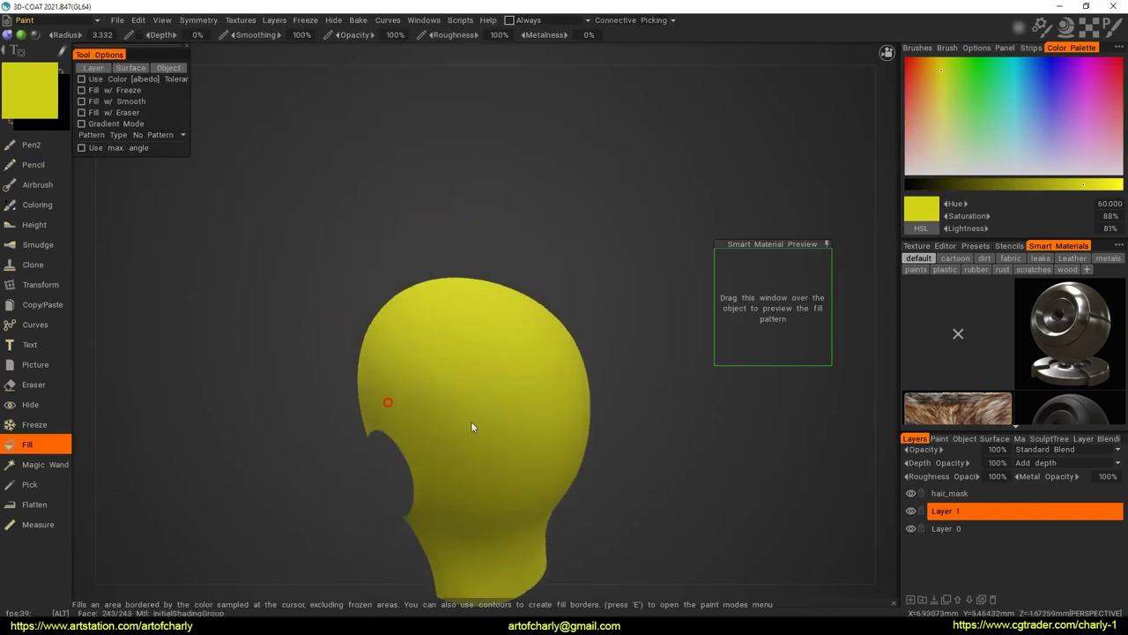
# Step: Pick a blue color and paint a large soft-edged patch over the scalp's front edge with Pen2 on Layer 1
pyautogui.keyDown('alt'); pyautogui.moveTo(470, 423); pyautogui.dragTo(348, 360); pyautogui.keyUp('alt')
pyautogui.keyDown('alt'); pyautogui.moveTo(349, 361); pyautogui.dragTo(417, 368, button='right'); pyautogui.keyUp('alt')
pyautogui.keyDown('alt'); pyautogui.moveTo(418, 368); pyautogui.dragTo(438, 236); pyautogui.keyUp('alt')
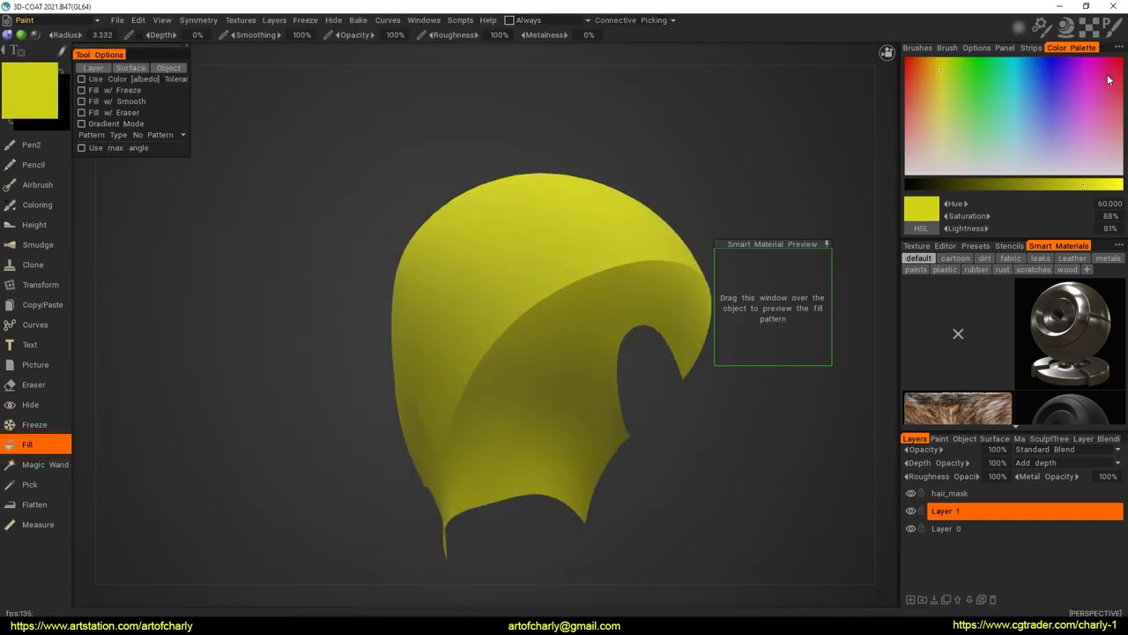
pyautogui.click(1074, 73)
pyautogui.click(1041, 69)
pyautogui.click(1077, 184)
pyautogui.keyDown('alt'); pyautogui.moveTo(551, 295); pyautogui.dragTo(440, 310); pyautogui.keyUp('alt')
pyautogui.click(34, 144)
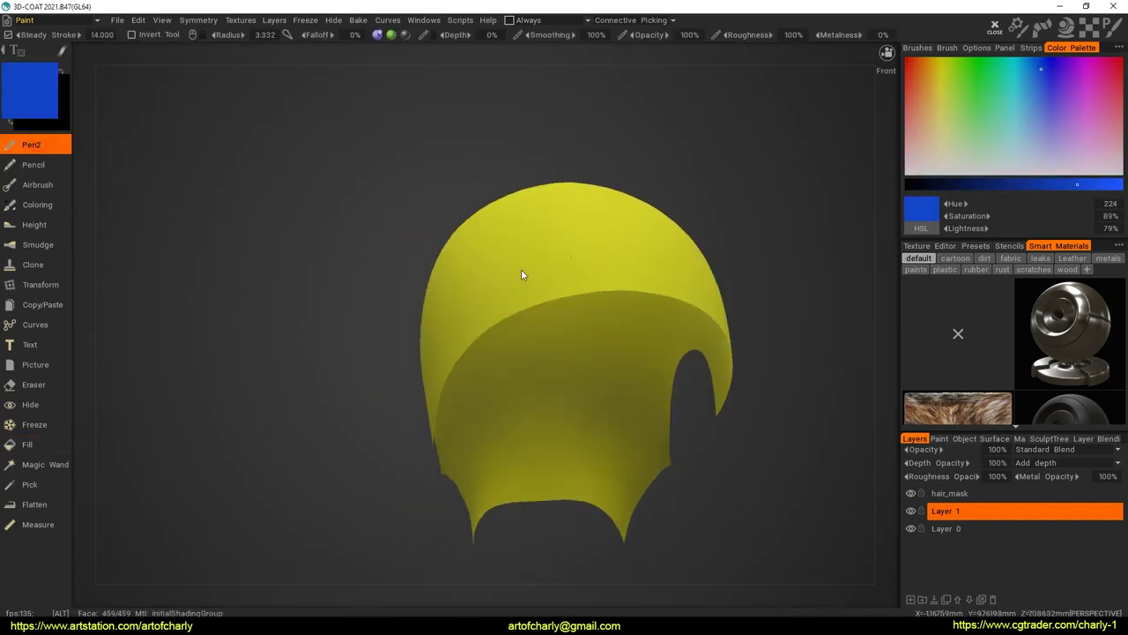
pyautogui.moveTo(521, 269)
pyautogui.keyDown('alt'); pyautogui.mouseDown()
pyautogui.moveTo(533, 260)
pyautogui.moveTo(557, 302)
pyautogui.mouseUp(); pyautogui.keyUp('alt')
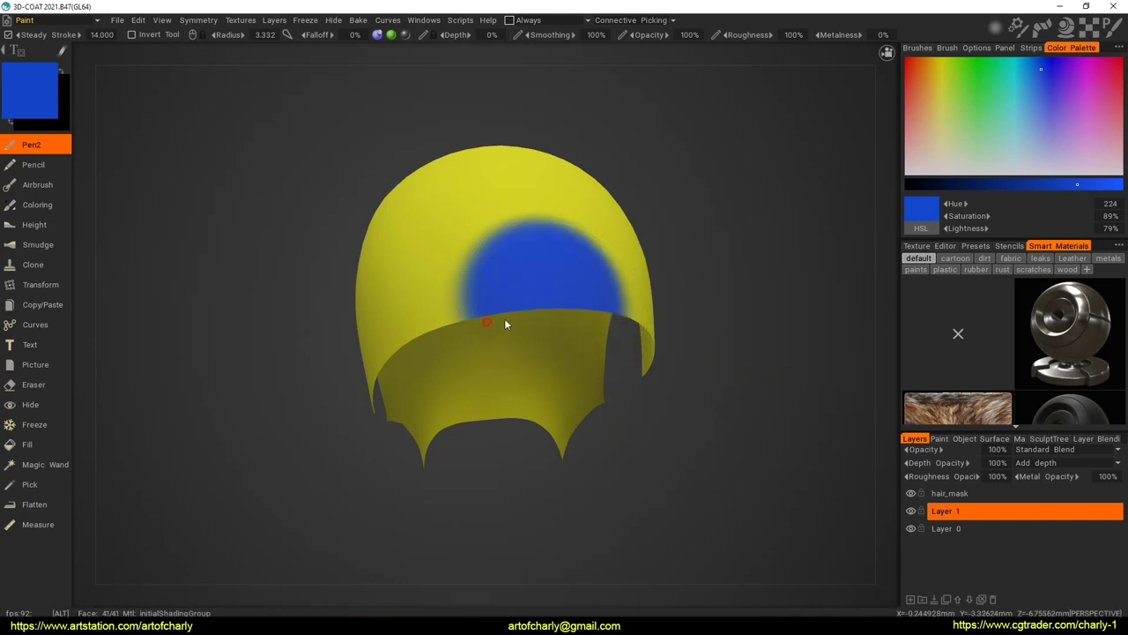
# Step: Paint an orange spot and a green spot inside the blue patch with a smaller brush of radius 0.578
pyautogui.keyDown('alt'); pyautogui.moveTo(504, 319); pyautogui.dragTo(601, 282, button='middle'); pyautogui.keyUp('alt')
pyautogui.keyDown('alt'); pyautogui.moveTo(602, 282); pyautogui.dragTo(508, 295); pyautogui.keyUp('alt')
pyautogui.keyDown('alt'); pyautogui.moveTo(508, 294); pyautogui.dragTo(502, 334, button='right'); pyautogui.keyUp('alt')
pyautogui.scroll(-5, 500, 333)
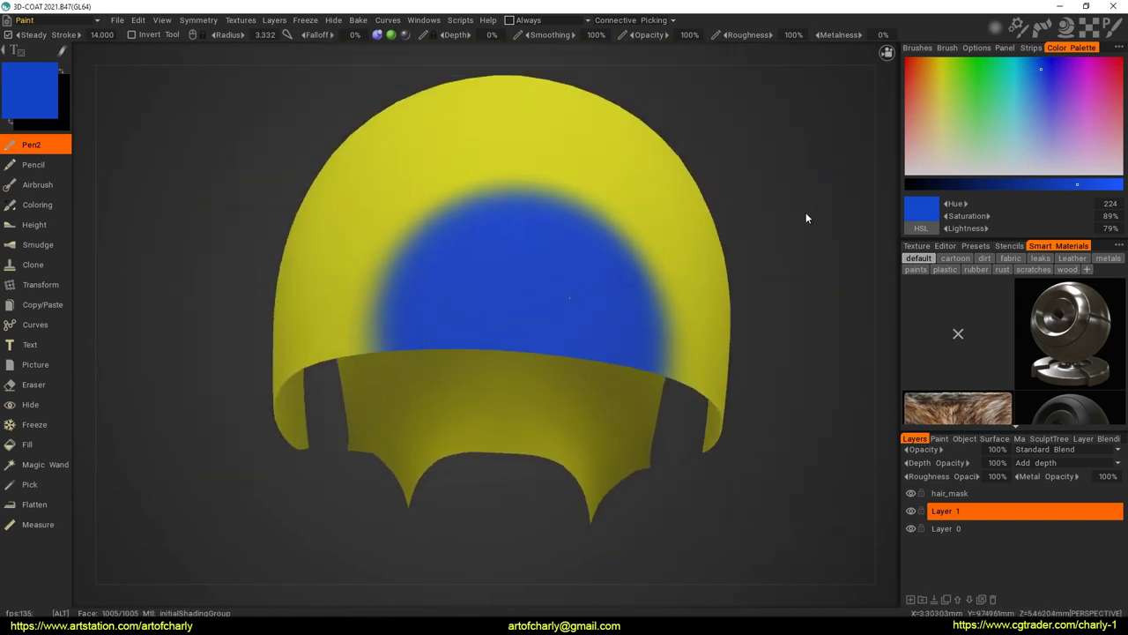
pyautogui.click(918, 62)
pyautogui.click(1041, 184)
pyautogui.moveTo(489, 273); pyautogui.dragTo(445, 321)
pyautogui.click(978, 83)
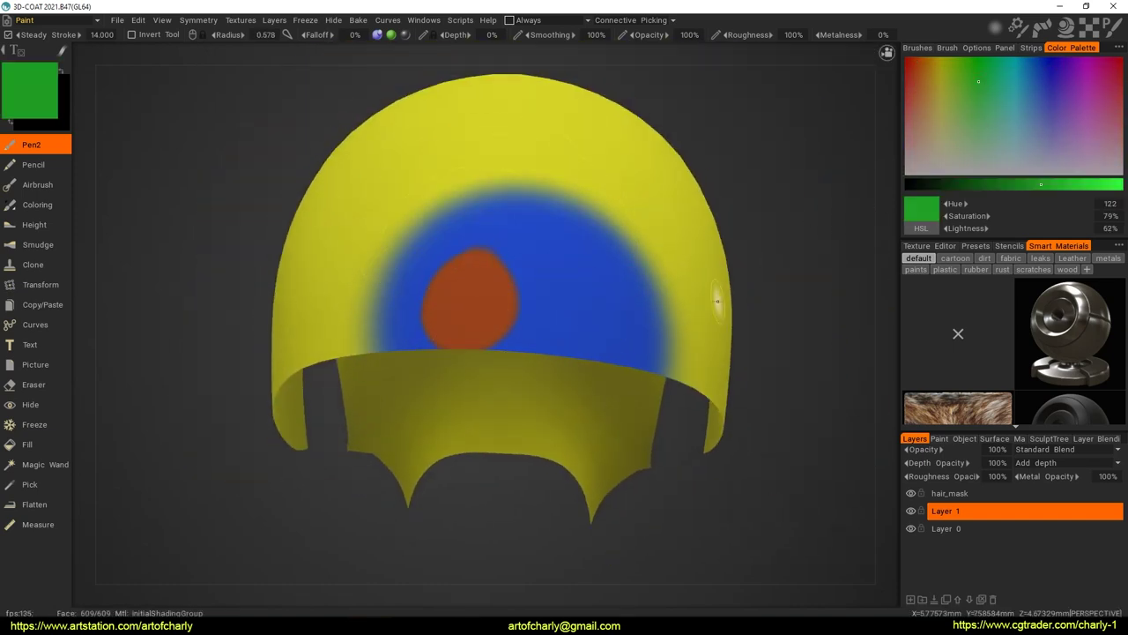
# Step: Add ochre, magenta, red and tan spots around the orange and green ones in the blue patch
pyautogui.click(929, 77)
pyautogui.moveTo(551, 257)
pyautogui.mouseDown()
pyautogui.moveTo(595, 298)
pyautogui.moveTo(528, 243)
pyautogui.mouseUp()
pyautogui.click(1089, 75)
pyautogui.moveTo(573, 324); pyautogui.dragTo(548, 331)
pyautogui.click(1118, 66)
pyautogui.moveTo(614, 279); pyautogui.dragTo(623, 292)
pyautogui.click(932, 107)
pyautogui.moveTo(448, 240); pyautogui.dragTo(443, 252)
# Step: Add brighter cyan and light green spots among the existing color spots at the front of the scalp
pyautogui.click(979, 63)
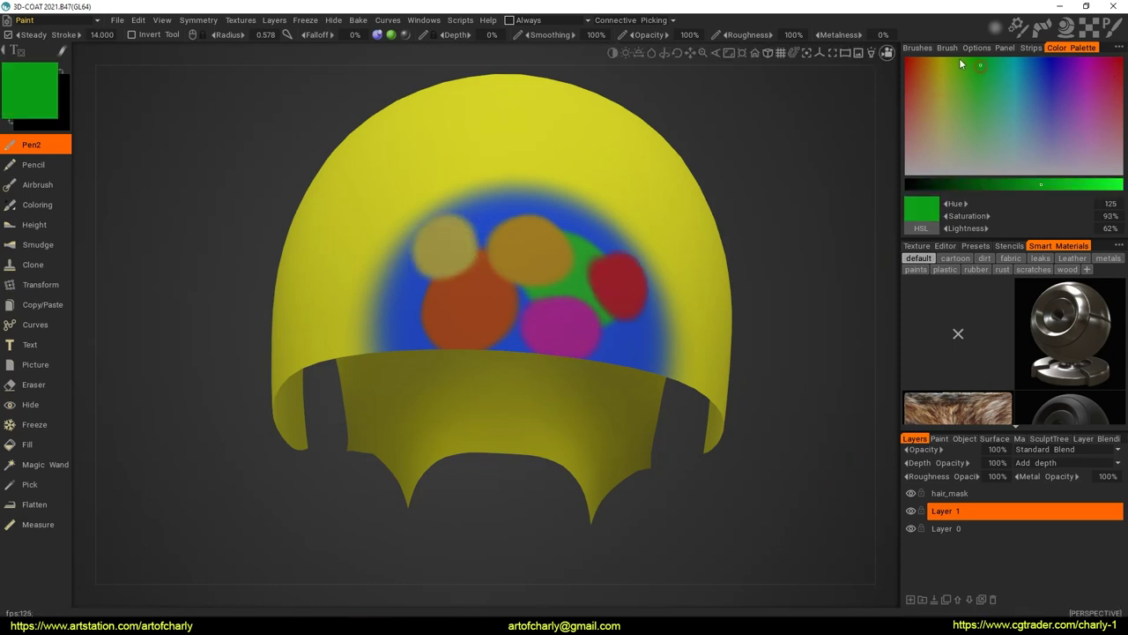
pyautogui.click(1073, 184)
pyautogui.click(1016, 110)
pyautogui.moveTo(571, 345); pyautogui.dragTo(560, 362)
pyautogui.click(956, 92)
# Step: Paint a long magenta stripe from the blue patch over the top of the scalp and export the painted texture
pyautogui.moveTo(555, 298)
pyautogui.keyDown('alt'); pyautogui.mouseDown(button='right')
pyautogui.moveTo(582, 267)
pyautogui.moveTo(564, 343)
pyautogui.mouseUp(button='right'); pyautogui.keyUp('alt')
pyautogui.click(1098, 60)
pyautogui.moveTo(529, 291)
pyautogui.keyDown('alt'); pyautogui.mouseDown()
pyautogui.moveTo(502, 344)
pyautogui.moveTo(480, 353)
pyautogui.moveTo(527, 342)
pyautogui.mouseUp(); pyautogui.keyUp('alt')
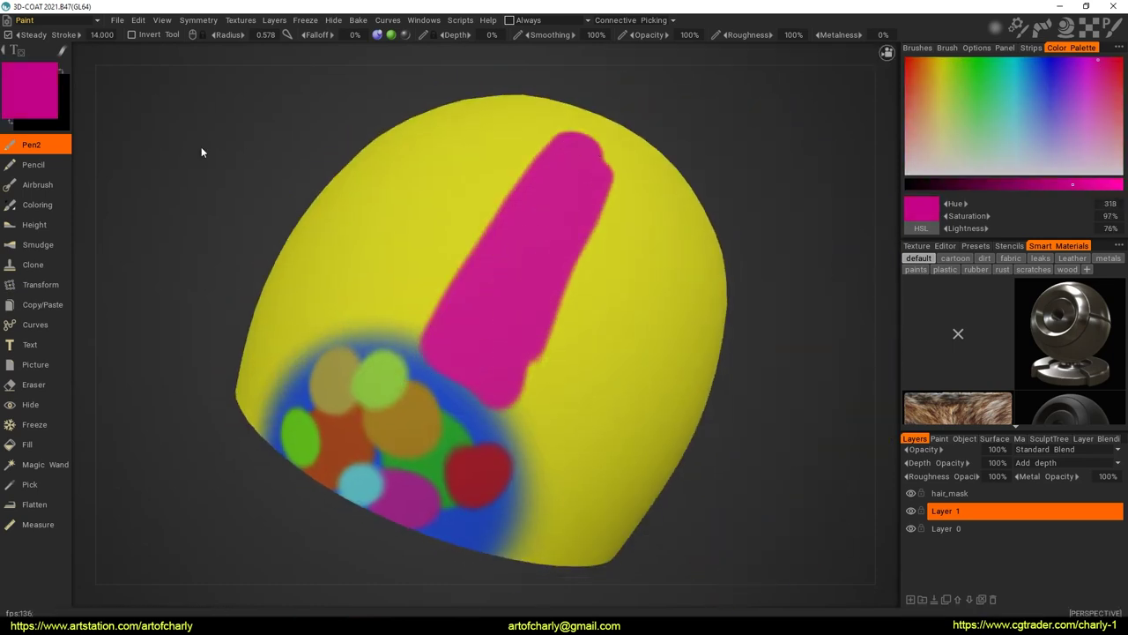
pyautogui.click(238, 20)
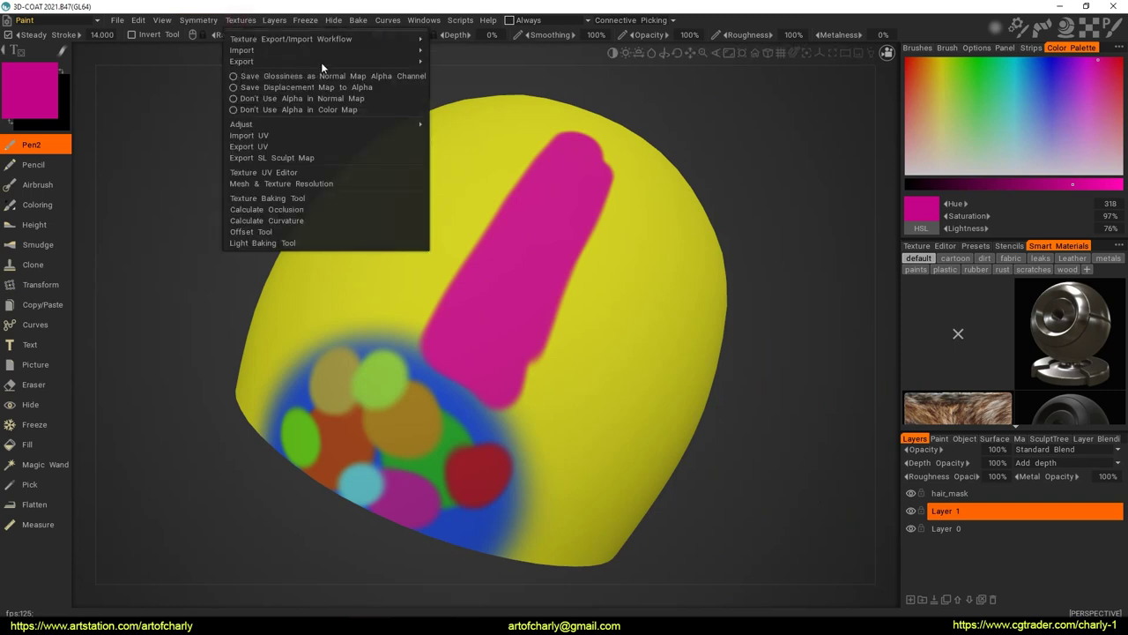
pyautogui.moveTo(342, 61)
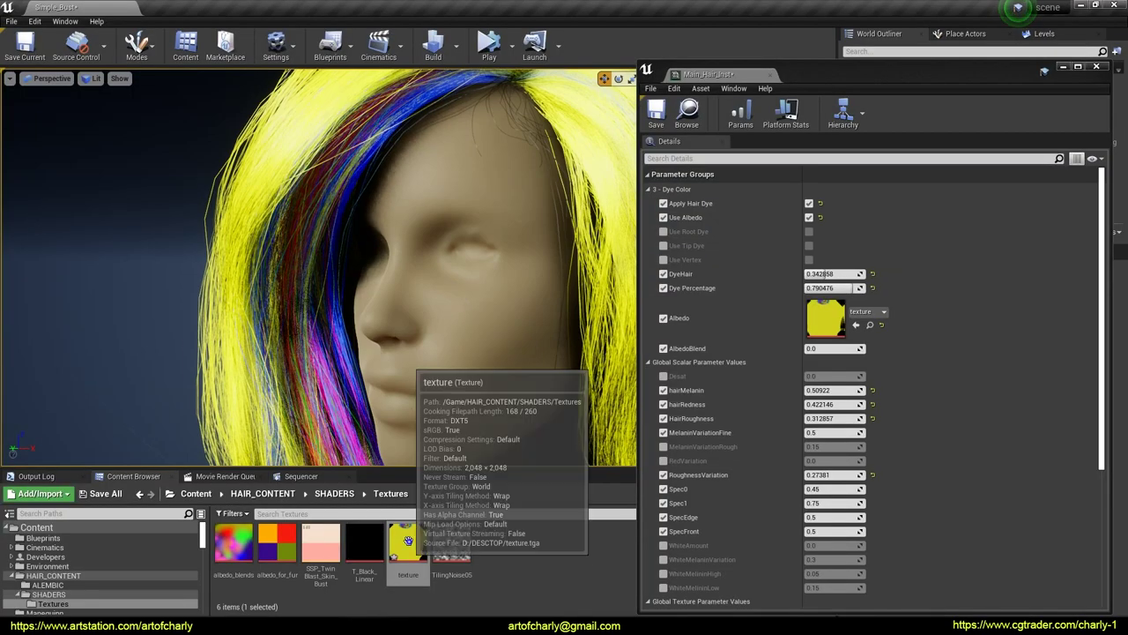
# Step: Switch to Unreal, reimport the texture asset, and inspect the recolored hair from the top, back and front
pyautogui.rightClick(408, 551)
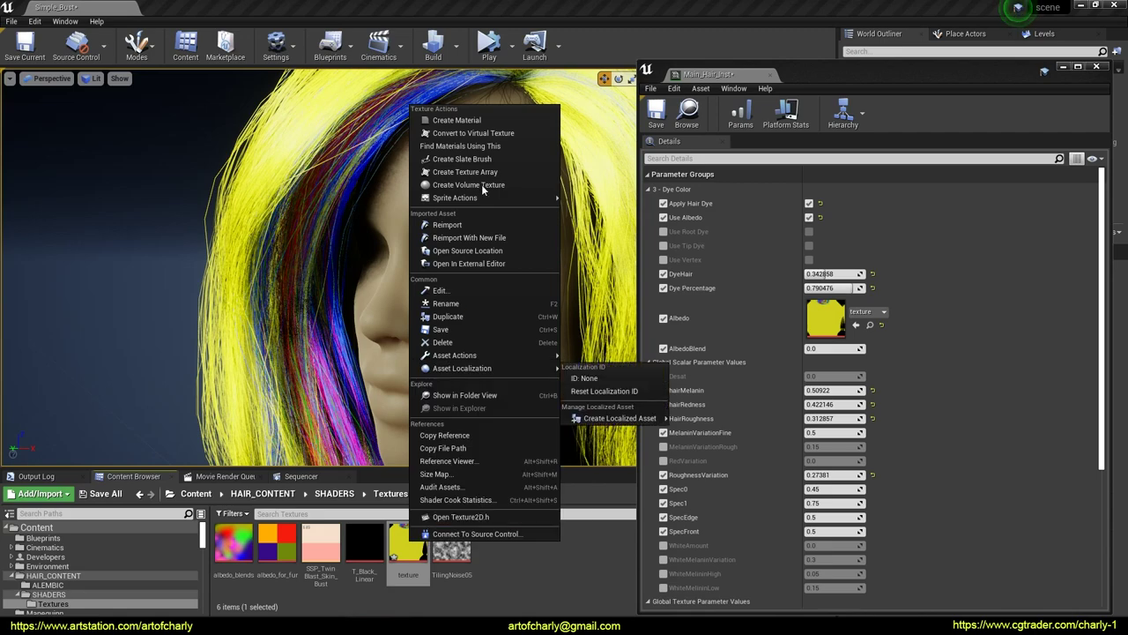
pyautogui.click(447, 224)
pyautogui.moveTo(473, 252); pyautogui.dragTo(339, 291, button='right')
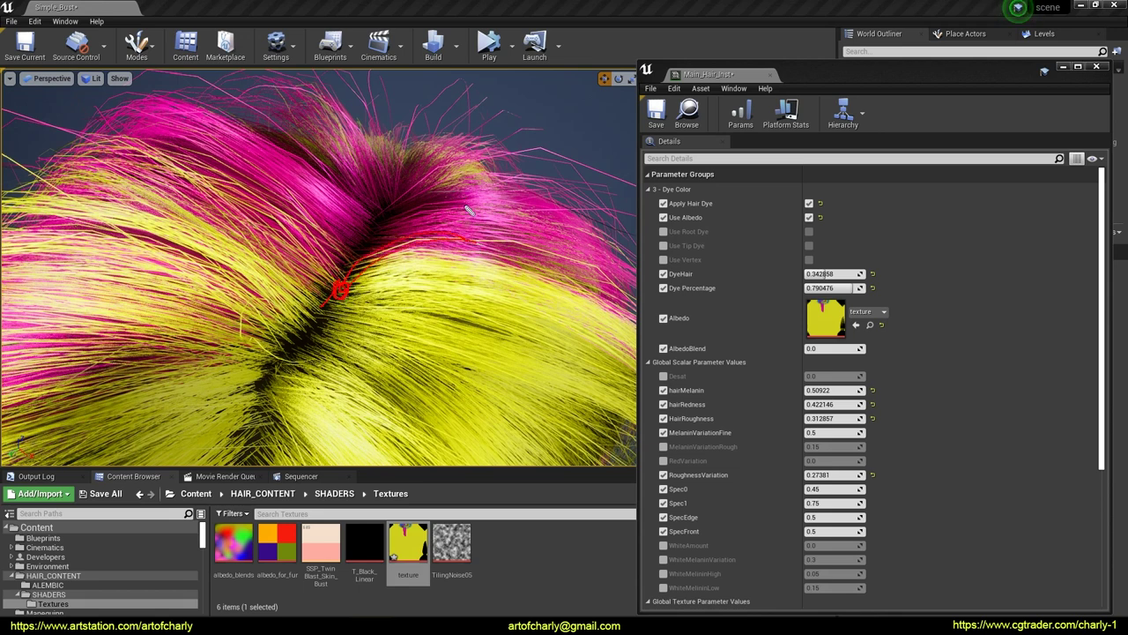
pyautogui.press('Escape')
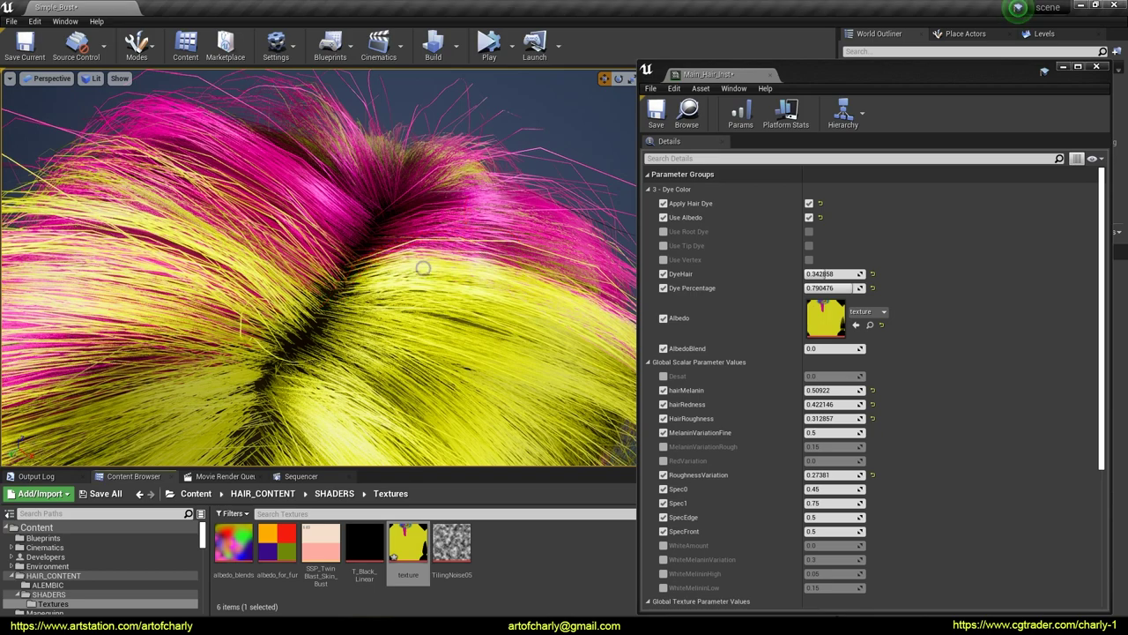
pyautogui.moveTo(423, 265)
pyautogui.mouseDown(button='right')
pyautogui.moveTo(458, 273)
pyautogui.moveTo(423, 256)
pyautogui.moveTo(396, 264)
pyautogui.moveTo(432, 291)
pyautogui.moveTo(476, 264)
pyautogui.moveTo(511, 264)
pyautogui.mouseUp(button='right')
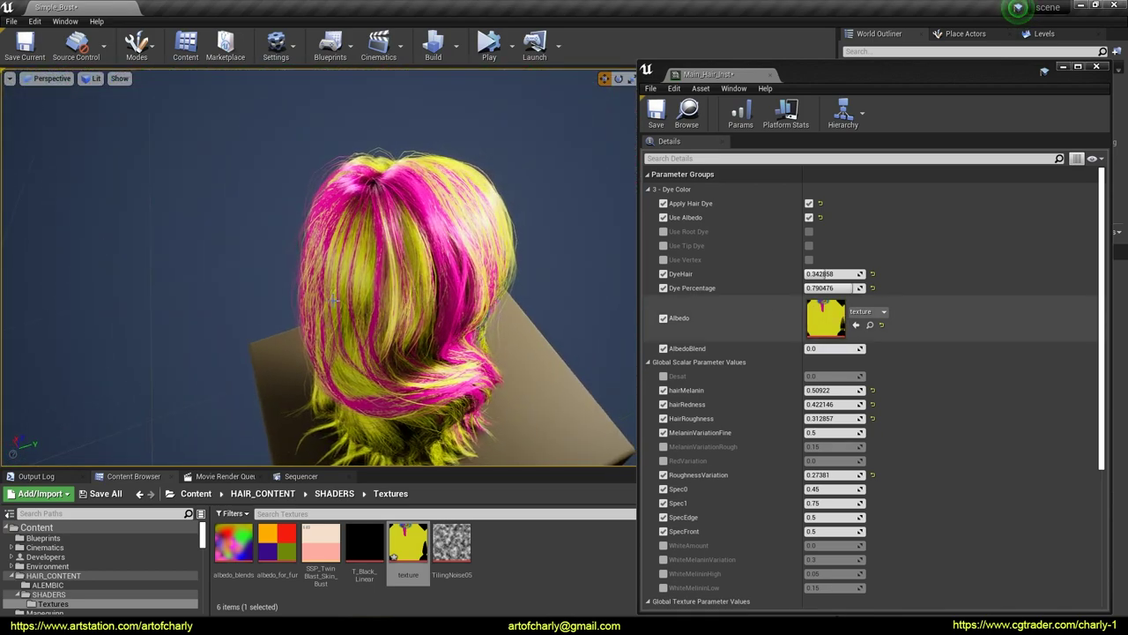
pyautogui.moveTo(333, 301); pyautogui.dragTo(198, 251, button='right')
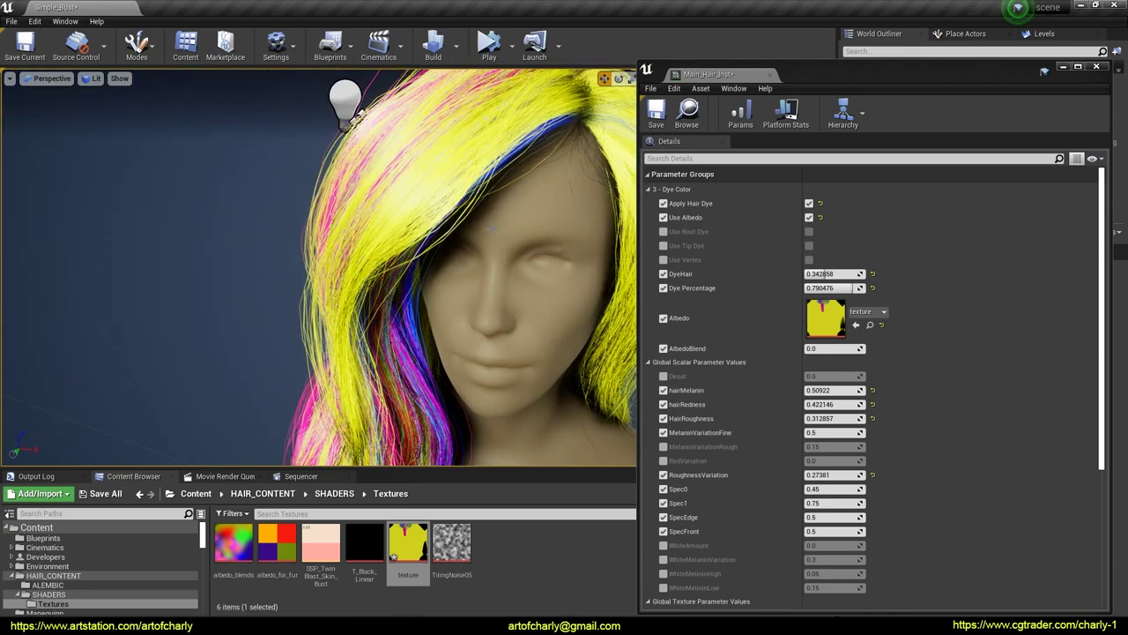
pyautogui.moveTo(492, 229); pyautogui.dragTo(529, 237, button='right')
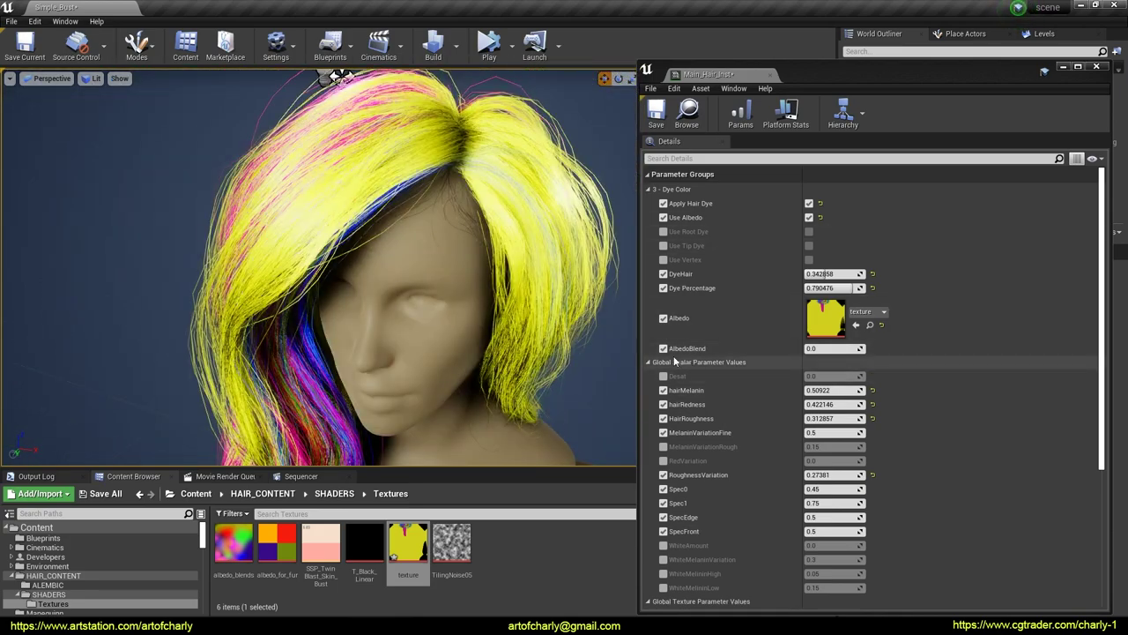
# Step: Raise AlbedoBlend to about 0.82 and view the hair from the front
pyautogui.moveTo(663, 355); pyautogui.dragTo(684, 357)
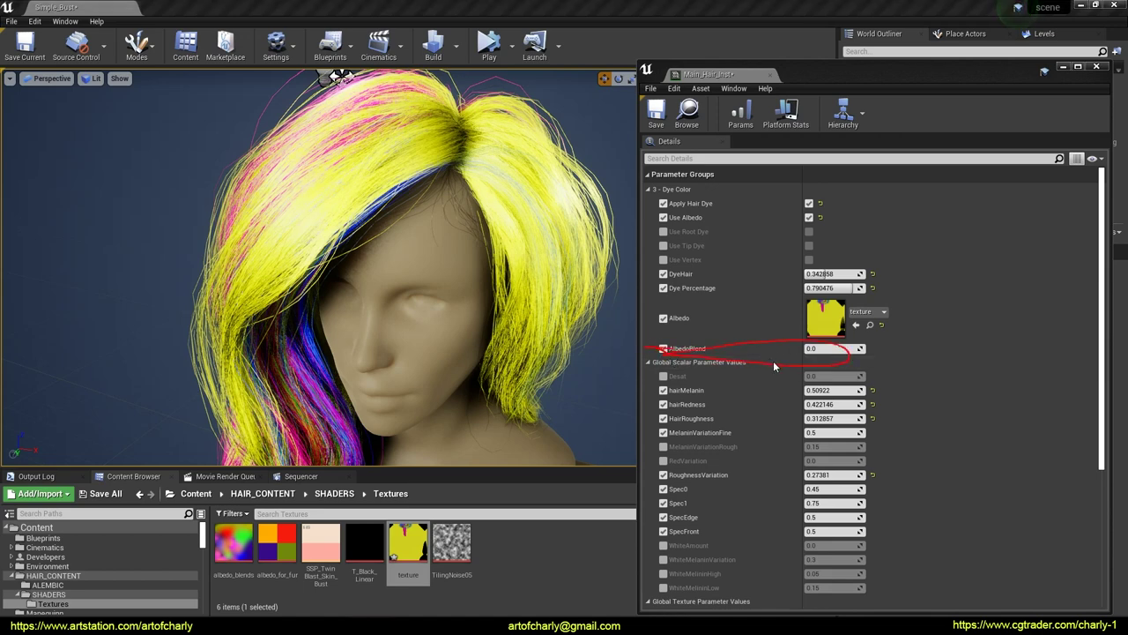
pyautogui.moveTo(820, 348); pyautogui.dragTo(854, 348)
pyautogui.moveTo(584, 314); pyautogui.dragTo(338, 314, button='right')
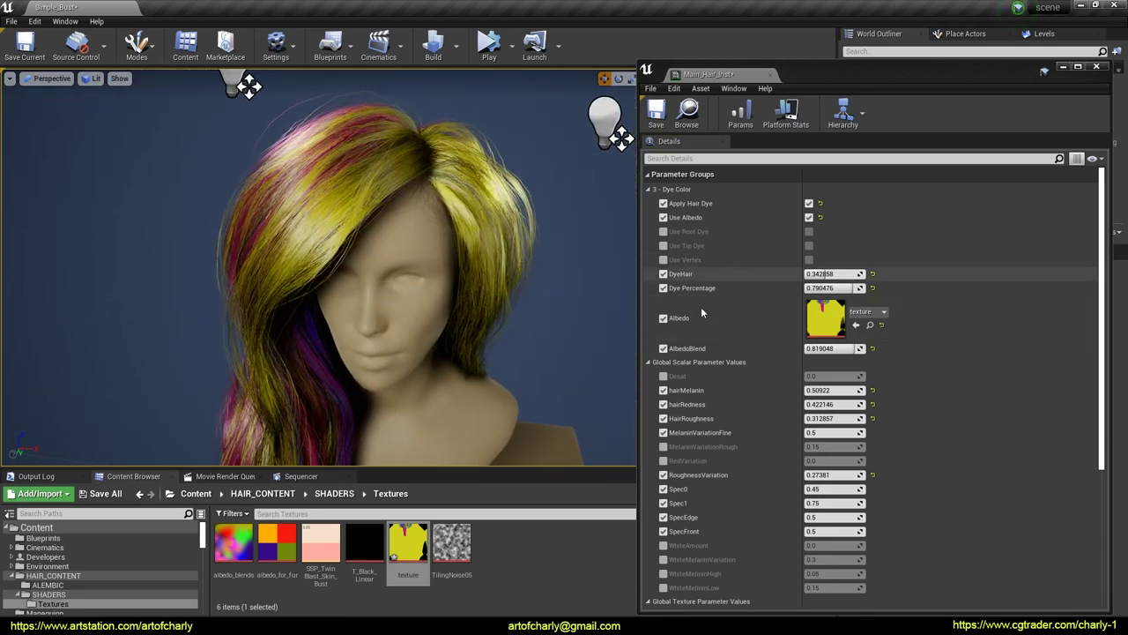
# Step: Lower hairMelanin to about 0.18 and inspect the lighter blended hair
pyautogui.moveTo(819, 390)
pyautogui.mouseDown()
pyautogui.moveTo(775, 390)
pyautogui.moveTo(815, 390)
pyautogui.mouseUp()
pyautogui.moveTo(833, 390); pyautogui.dragTo(818, 390)
pyautogui.moveTo(379, 282); pyautogui.dragTo(498, 292, button='middle')
pyautogui.moveTo(352, 282)
pyautogui.keyDown('alt'); pyautogui.mouseDown()
pyautogui.moveTo(467, 280)
pyautogui.moveTo(335, 273)
pyautogui.mouseUp(); pyautogui.keyUp('alt')
pyautogui.keyDown('alt'); pyautogui.moveTo(352, 277); pyautogui.dragTo(330, 278, button='right'); pyautogui.keyUp('alt')
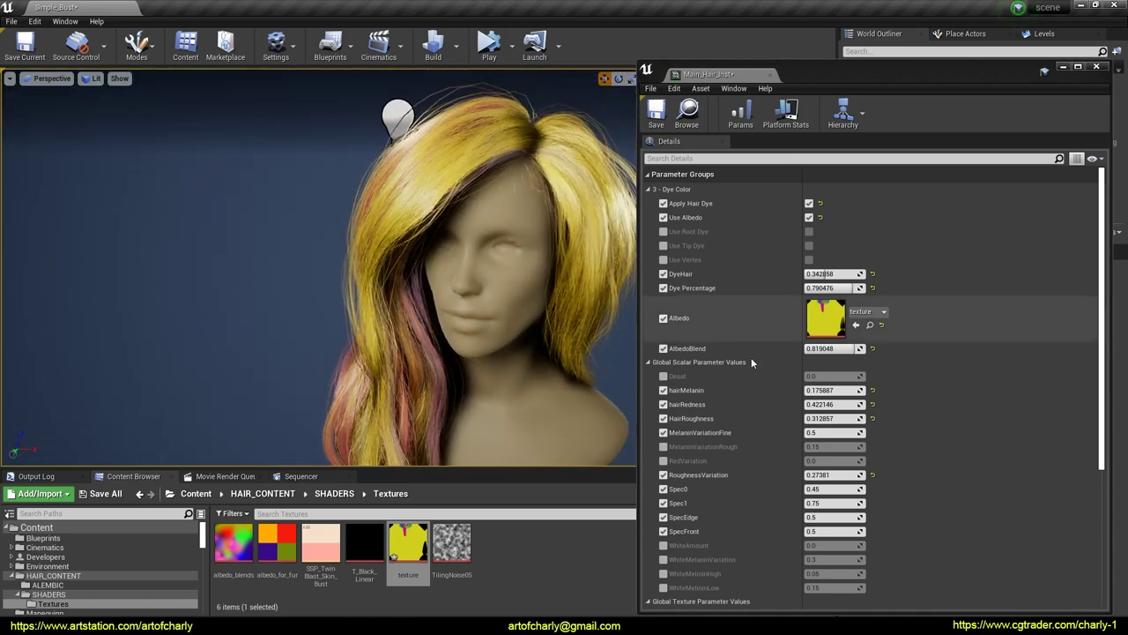
# Step: Try lower AlbedoBlend values and set it to about 0.66
pyautogui.moveTo(833, 348); pyautogui.dragTo(654, 347)
pyautogui.keyDown('alt'); pyautogui.moveTo(520, 295); pyautogui.dragTo(644, 297); pyautogui.keyUp('alt')
pyautogui.keyDown('alt'); pyautogui.moveTo(644, 297); pyautogui.dragTo(696, 304, button='right'); pyautogui.keyUp('alt')
pyautogui.moveTo(815, 347); pyautogui.dragTo(837, 350)
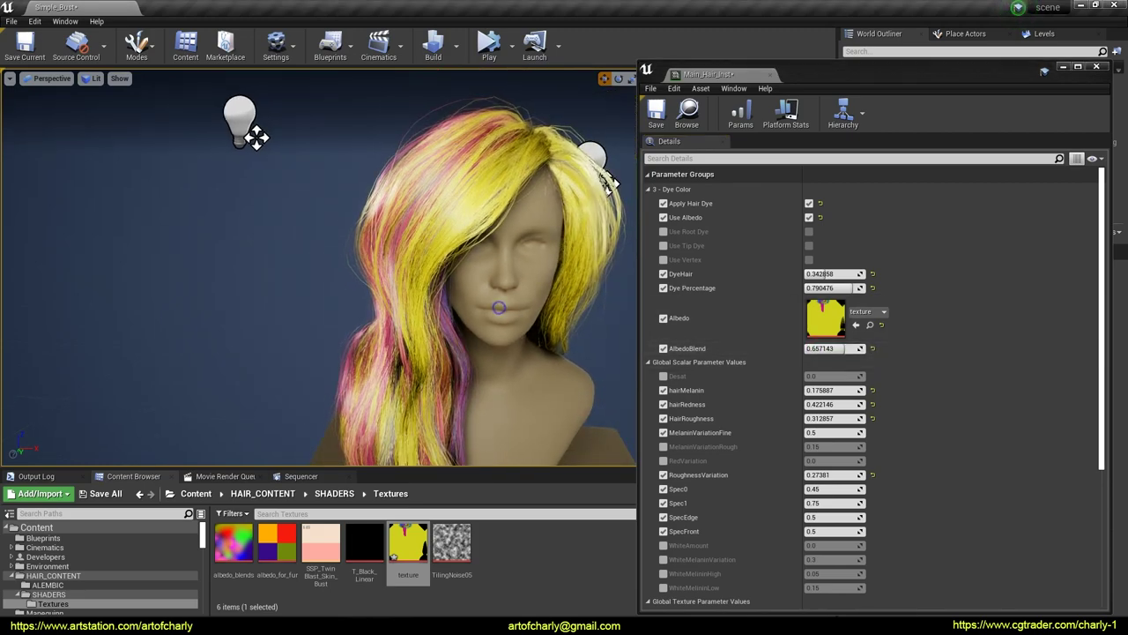
# Step: Examine the blended hair colors on the bust from above, the front and the side, near and far
pyautogui.keyDown('alt'); pyautogui.moveTo(499, 308); pyautogui.dragTo(384, 315); pyautogui.keyUp('alt')
pyautogui.keyDown('alt'); pyautogui.moveTo(383, 316); pyautogui.dragTo(450, 319, button='right'); pyautogui.keyUp('alt')
pyautogui.keyDown('alt'); pyautogui.moveTo(449, 319); pyautogui.dragTo(503, 349); pyautogui.keyUp('alt')
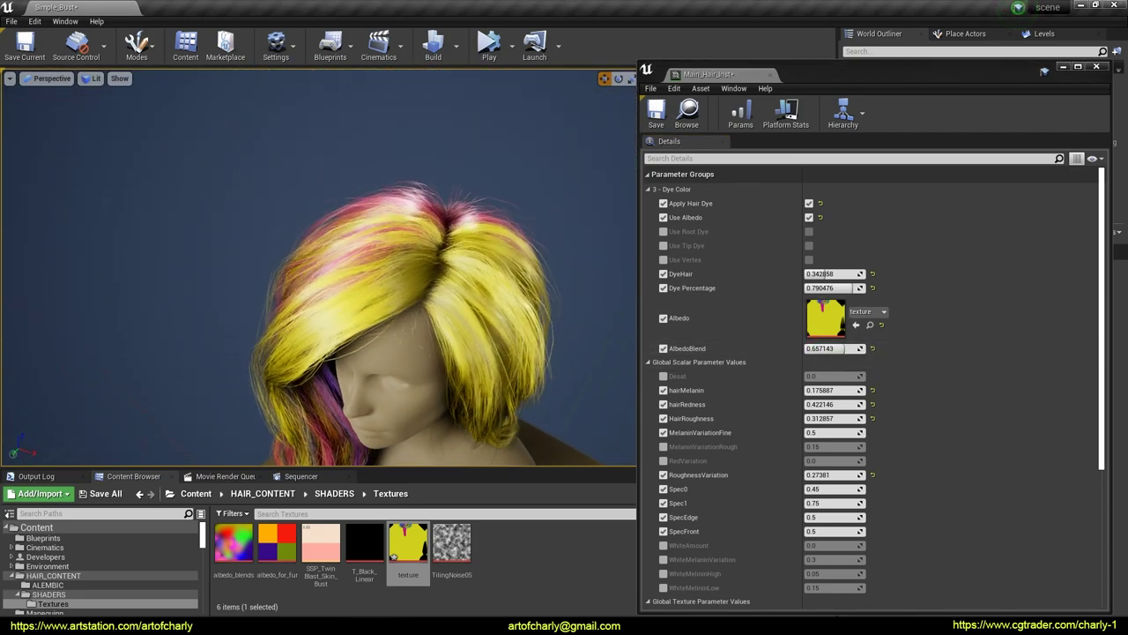
pyautogui.keyDown('alt'); pyautogui.moveTo(502, 348); pyautogui.dragTo(546, 351, button='right'); pyautogui.keyUp('alt')
pyautogui.keyDown('alt'); pyautogui.moveTo(547, 351); pyautogui.dragTo(568, 344); pyautogui.keyUp('alt')
pyautogui.keyDown('alt'); pyautogui.moveTo(569, 344); pyautogui.dragTo(493, 339, button='right'); pyautogui.keyUp('alt')
pyautogui.keyDown('alt'); pyautogui.moveTo(494, 339); pyautogui.dragTo(511, 255, button='middle'); pyautogui.keyUp('alt')
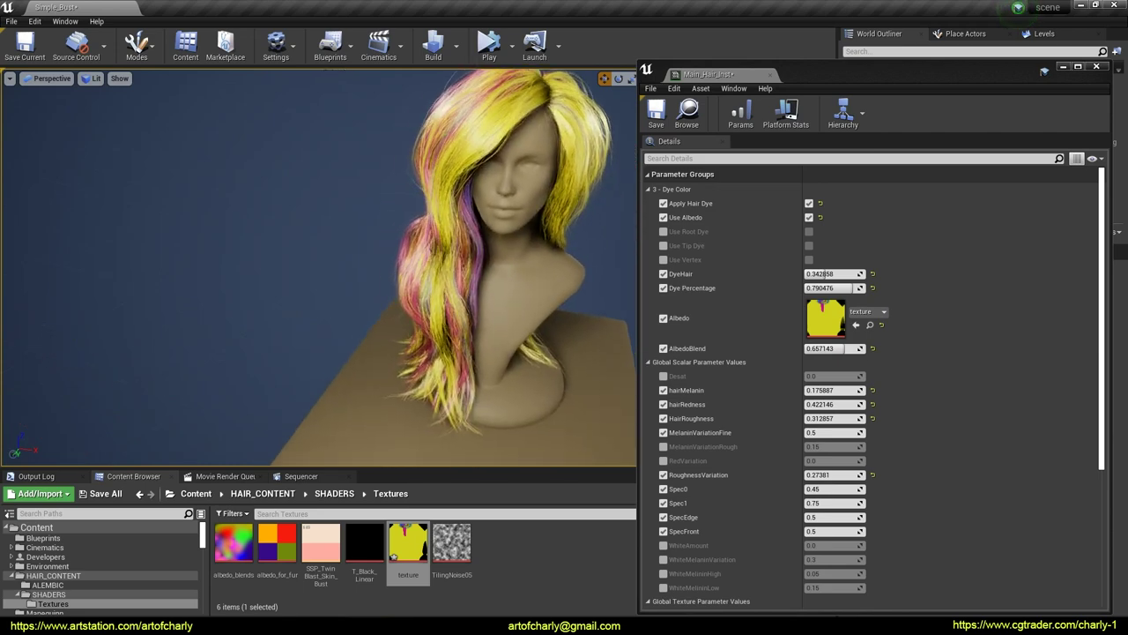
pyautogui.keyDown('alt'); pyautogui.moveTo(511, 256); pyautogui.dragTo(547, 256, button='right'); pyautogui.keyUp('alt')
pyautogui.keyDown('alt'); pyautogui.moveTo(547, 255); pyautogui.dragTo(520, 189); pyautogui.keyUp('alt')
pyautogui.keyDown('alt'); pyautogui.moveTo(520, 189); pyautogui.dragTo(483, 189, button='right'); pyautogui.keyUp('alt')
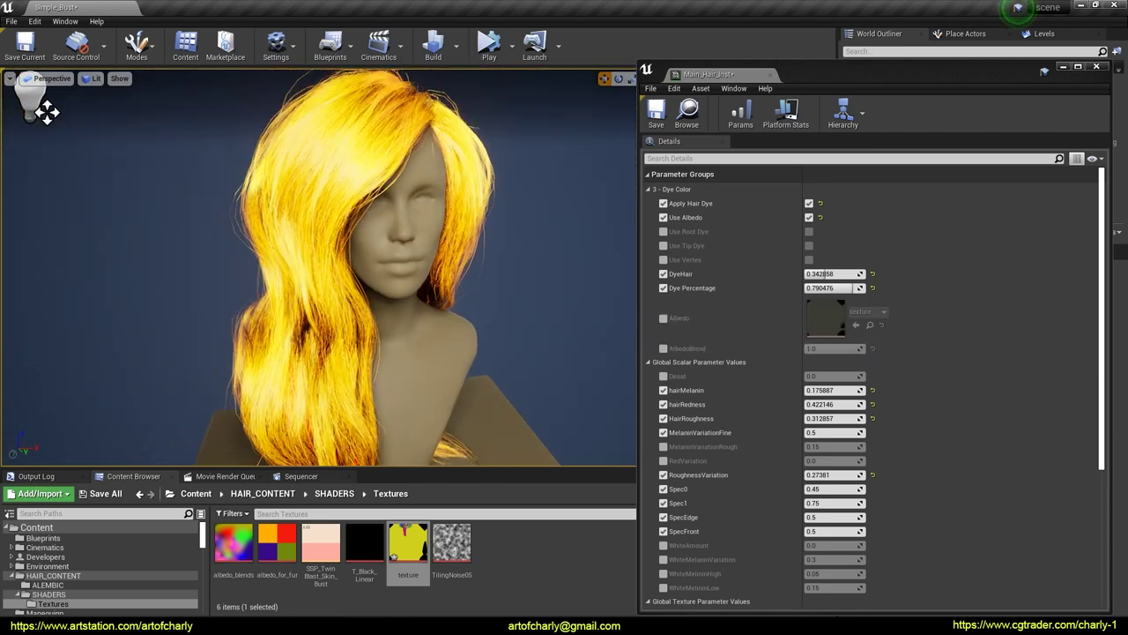
# Step: Turn off the Use Albedo override in the hair material instance, then toggle the Use Vertex and Apply Hair Dye overrides
pyautogui.scroll(-3, 317, 264)
pyautogui.click(664, 218)
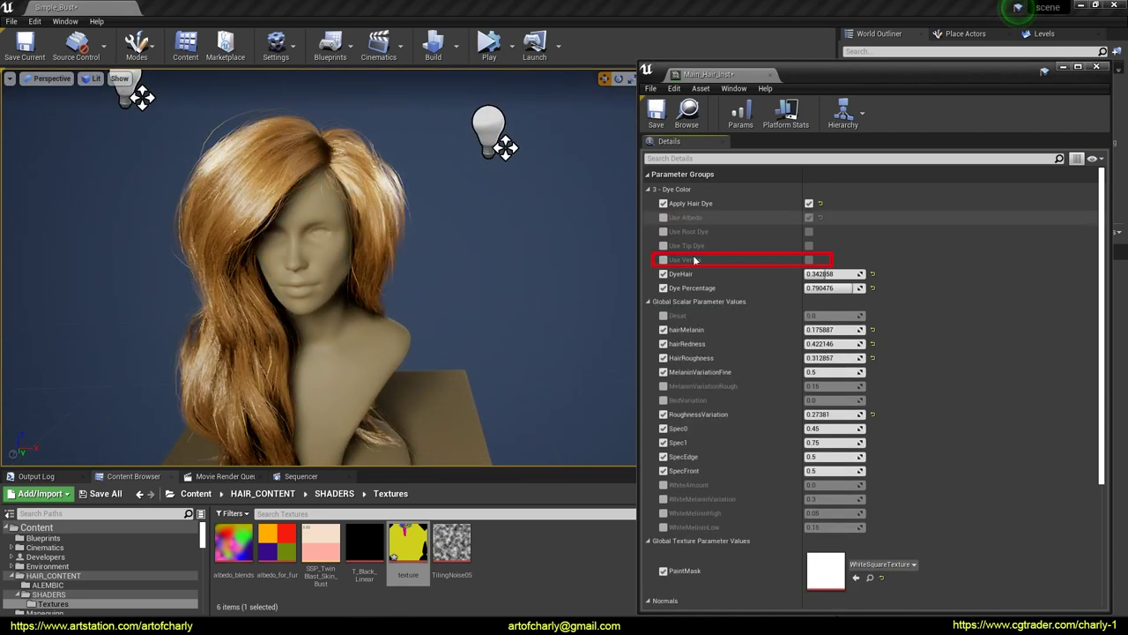
pyautogui.click(664, 260)
pyautogui.click(663, 204)
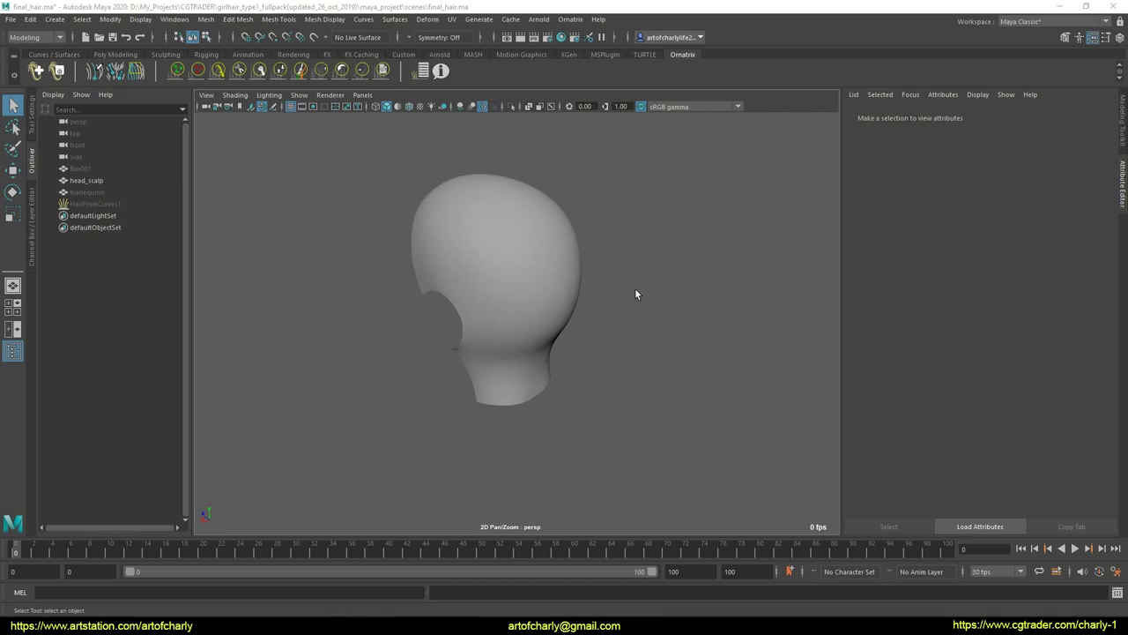
# Step: Switch to Maya, unhide the HairFromCurves1 hair object and view it from the front
pyautogui.click(97, 205)
pyautogui.hotkey('shift', 'h')
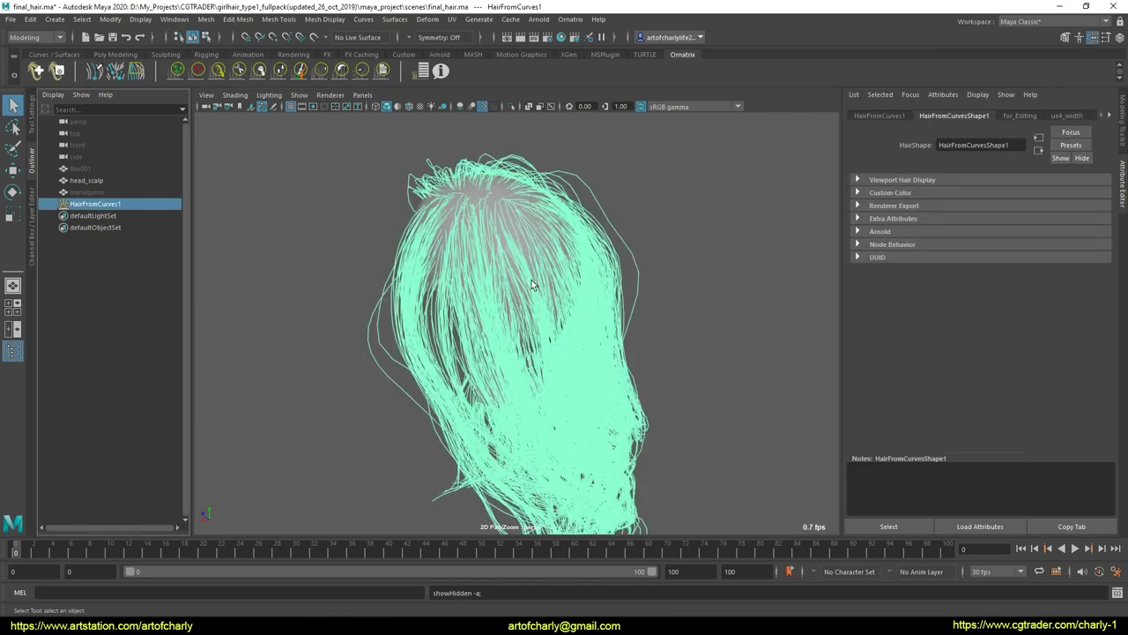
pyautogui.keyDown('alt'); pyautogui.moveTo(368, 288); pyautogui.dragTo(614, 231); pyautogui.keyUp('alt')
pyautogui.click(614, 231)
pyautogui.click(559, 223)
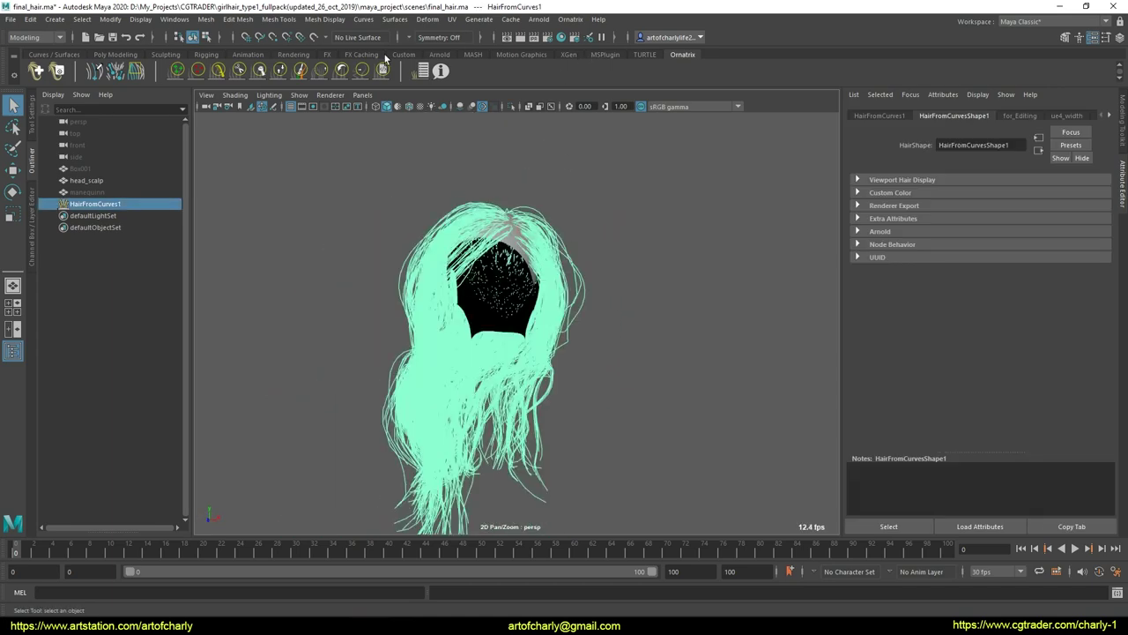
# Step: Show the Ornatrix operators stack, set BakedHair4's Display Fraction to 1 and inspect the full-density hair
pyautogui.click(423, 71)
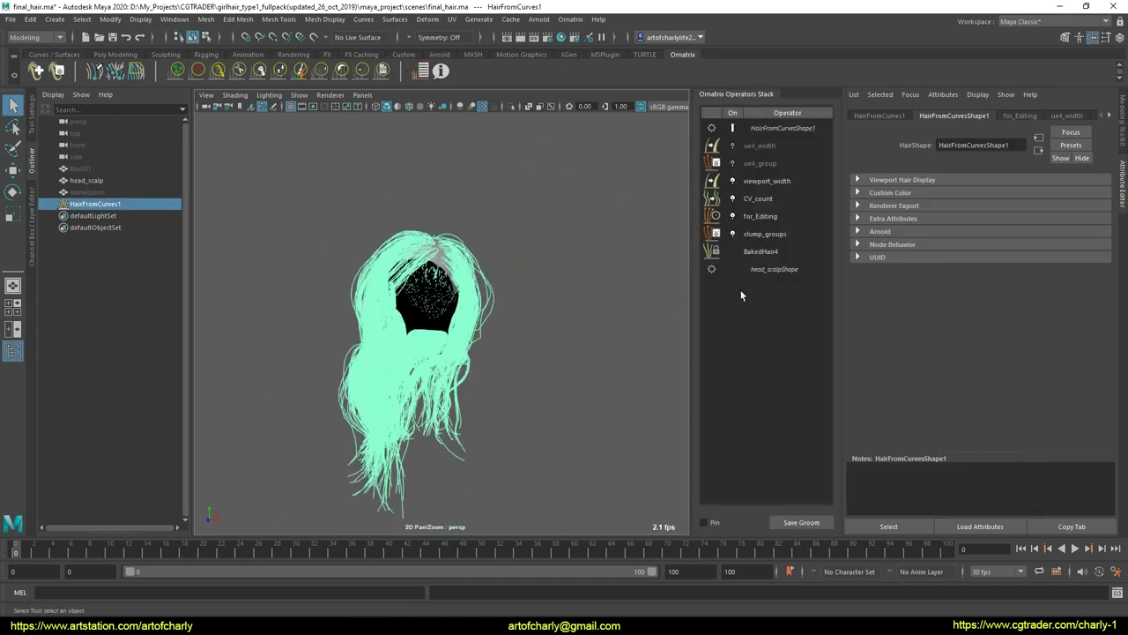
pyautogui.click(763, 252)
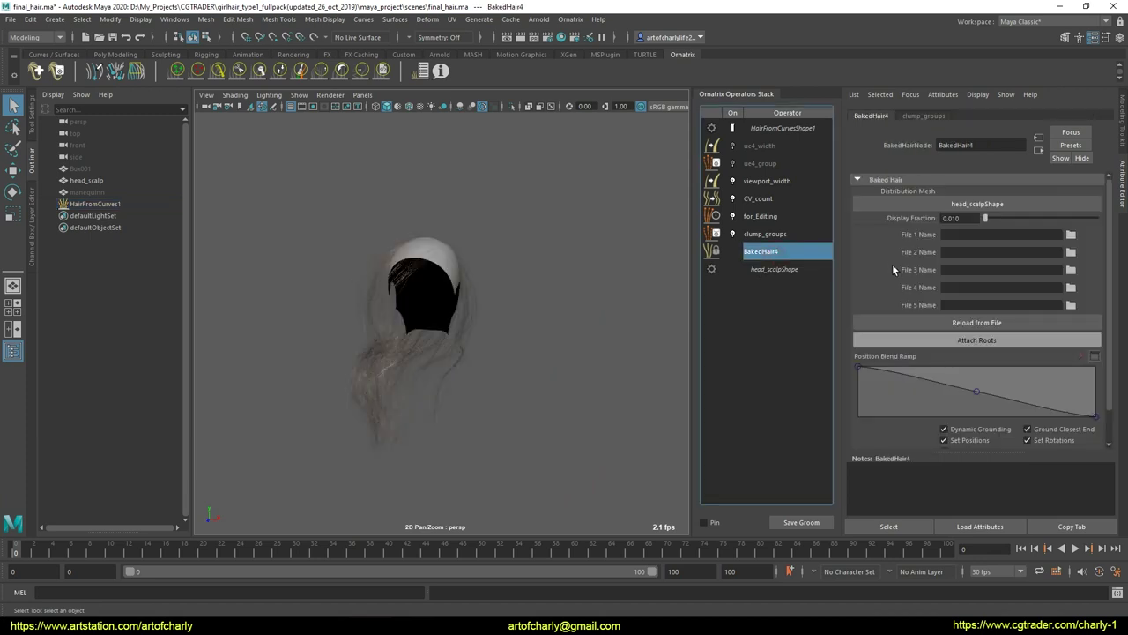
pyautogui.click(968, 218)
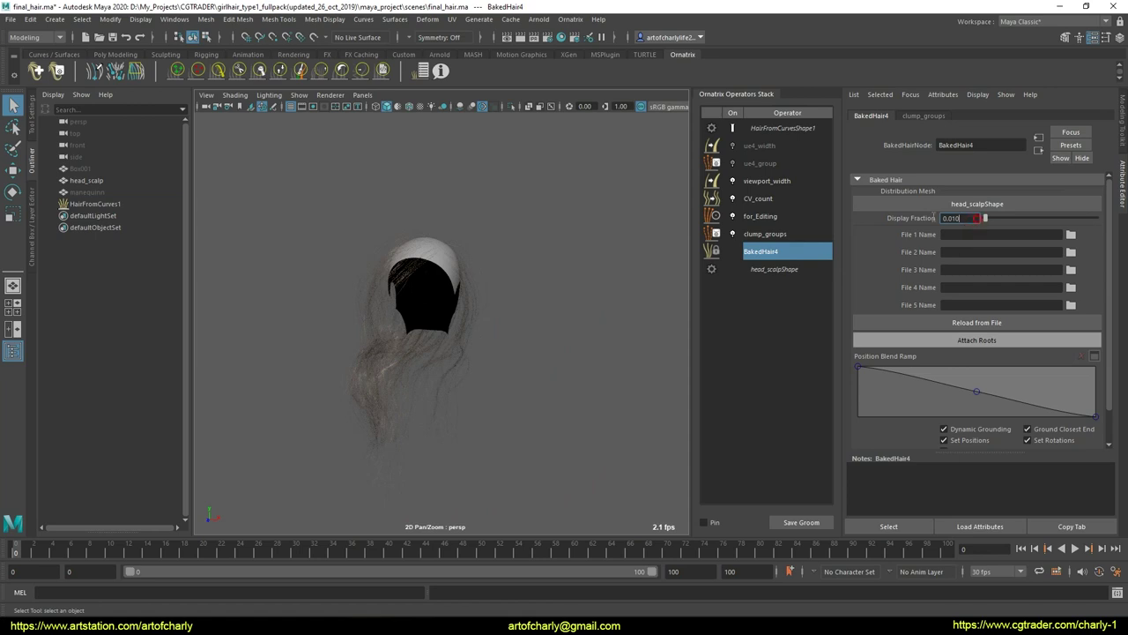
pyautogui.write('1')
pyautogui.press('Return')
pyautogui.scroll(5, 572, 316)
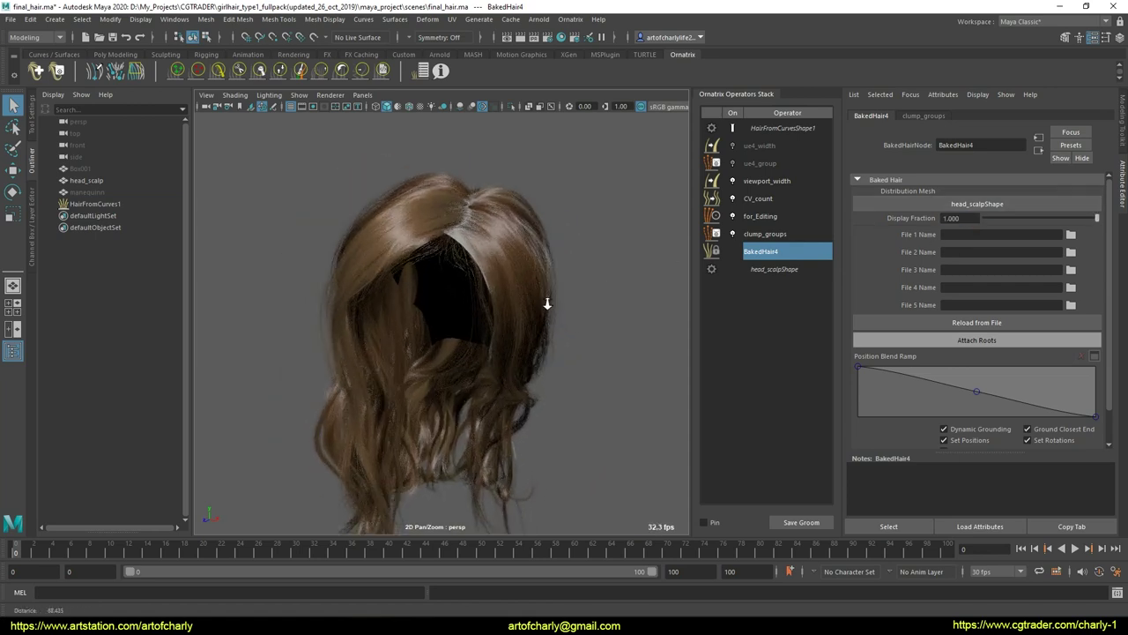
pyautogui.keyDown('alt'); pyautogui.moveTo(547, 303); pyautogui.dragTo(617, 365); pyautogui.keyUp('alt')
pyautogui.keyDown('alt'); pyautogui.moveTo(511, 289); pyautogui.dragTo(493, 249); pyautogui.keyUp('alt')
pyautogui.keyDown('alt'); pyautogui.moveTo(494, 249); pyautogui.dragTo(534, 288, button='right'); pyautogui.keyUp('alt')
pyautogui.keyDown('alt'); pyautogui.moveTo(534, 288); pyautogui.dragTo(504, 286); pyautogui.keyUp('alt')
pyautogui.scroll(-1, 886, 427)
# Step: Isolate a lock of strands beside the front parting on the head's right side, hiding all other hair
pyautogui.click(886, 428)
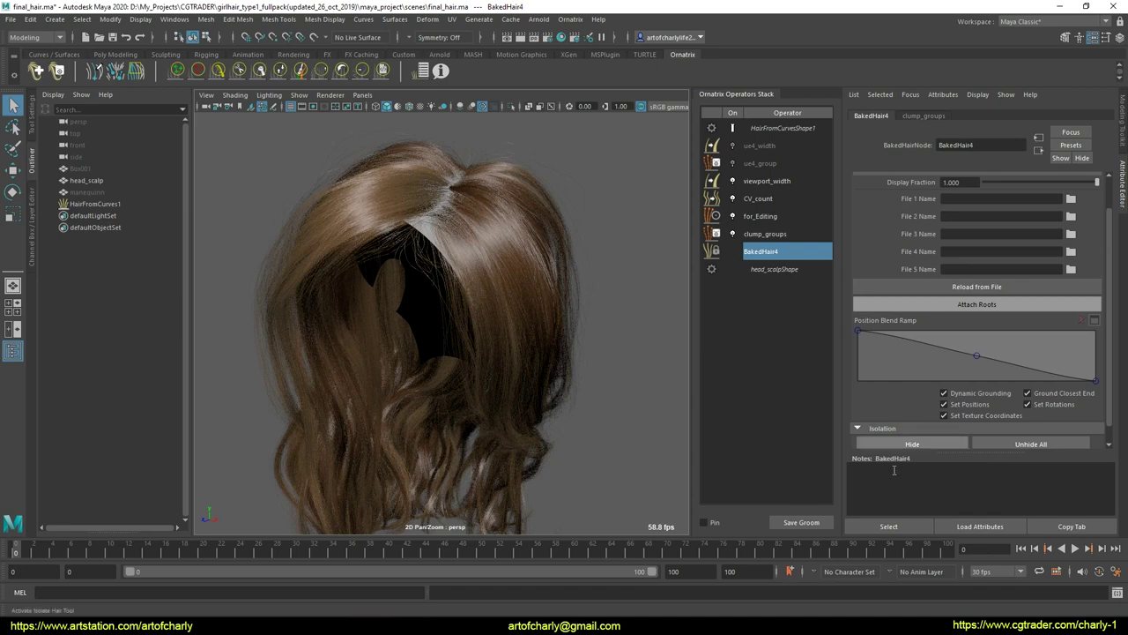
pyautogui.click(872, 444)
pyautogui.keyDown('alt'); pyautogui.moveTo(494, 247); pyautogui.dragTo(490, 314); pyautogui.keyUp('alt')
pyautogui.keyDown('alt'); pyautogui.moveTo(490, 313); pyautogui.dragTo(493, 417, button='right'); pyautogui.keyUp('alt')
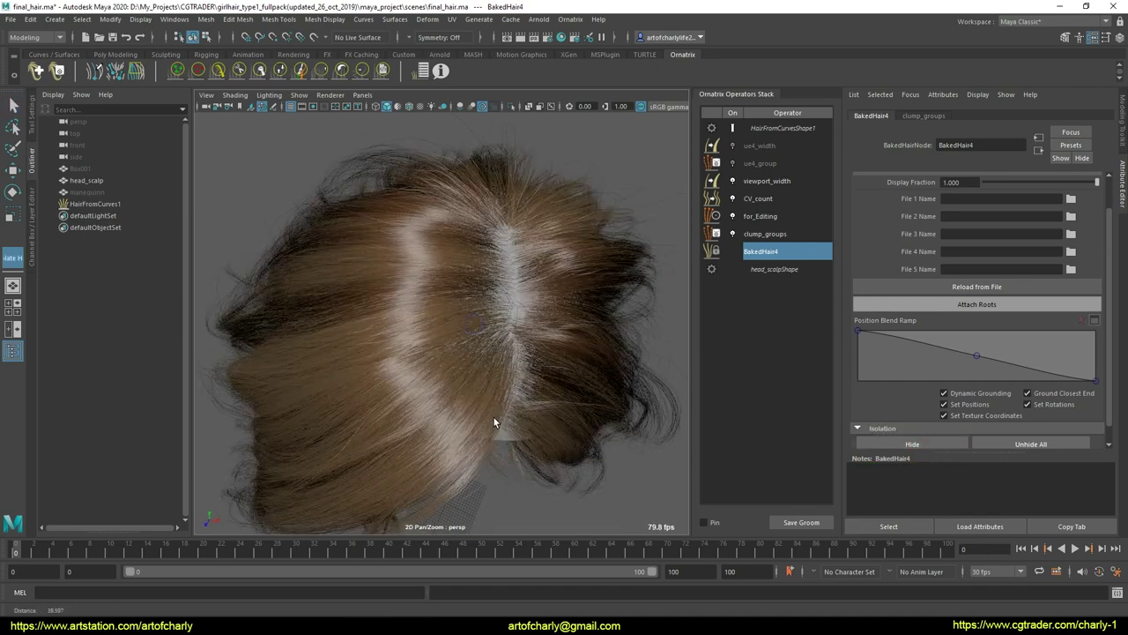
pyautogui.keyDown('alt'); pyautogui.moveTo(493, 417); pyautogui.dragTo(441, 333, button='middle'); pyautogui.keyUp('alt')
pyautogui.moveTo(468, 368); pyautogui.dragTo(470, 370)
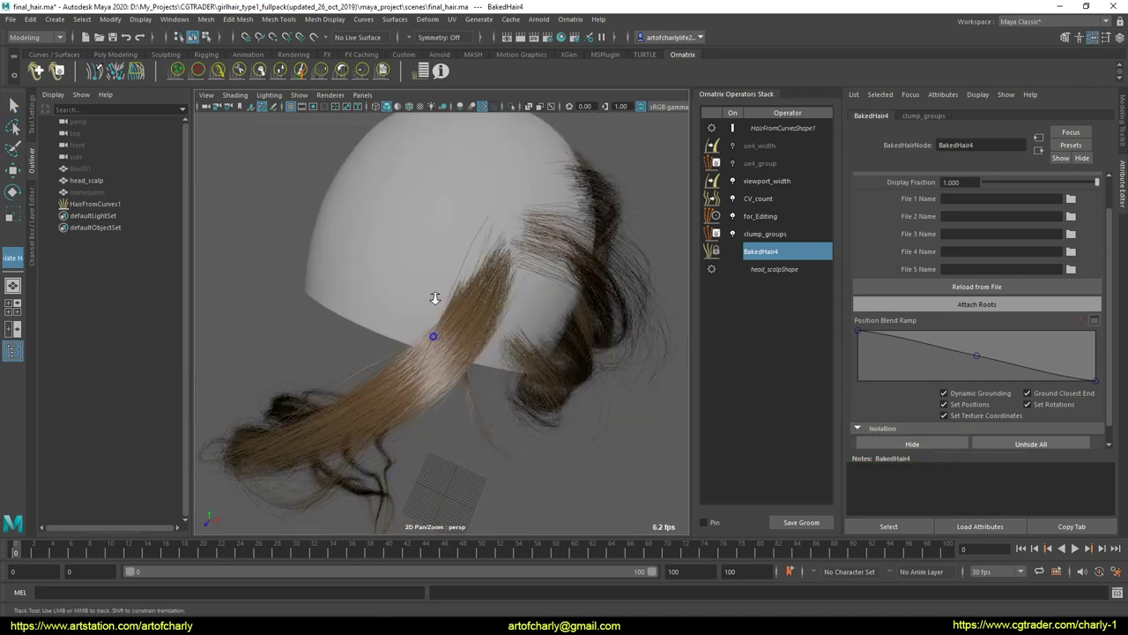
pyautogui.keyDown('alt'); pyautogui.moveTo(433, 300); pyautogui.dragTo(397, 348, button='right'); pyautogui.keyUp('alt')
pyautogui.keyDown('alt'); pyautogui.moveTo(396, 348); pyautogui.dragTo(391, 294); pyautogui.keyUp('alt')
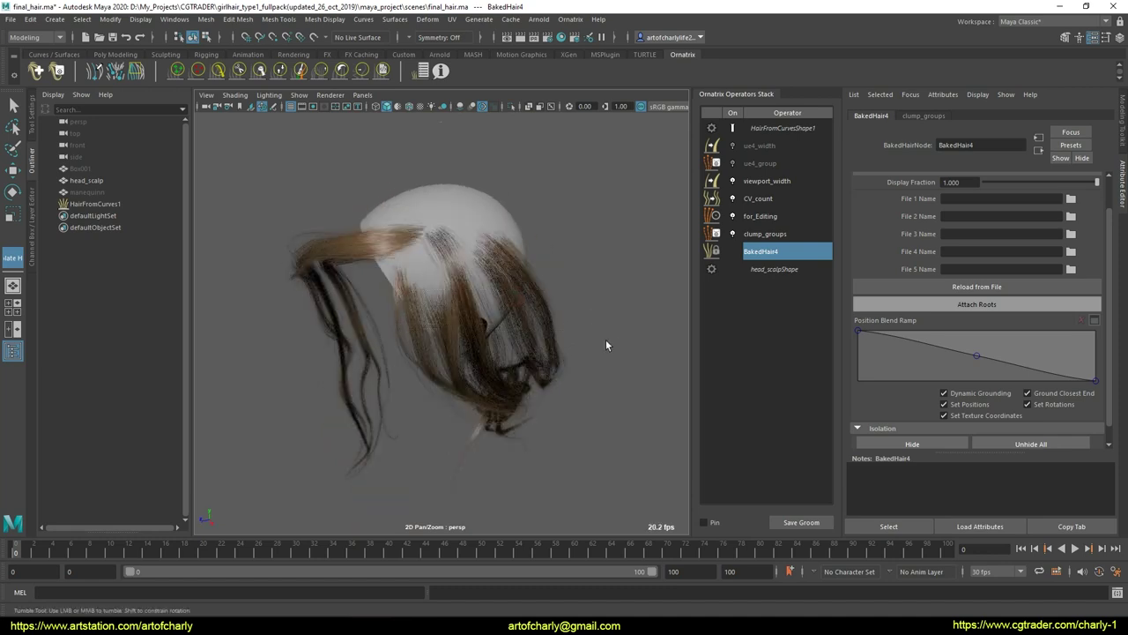
pyautogui.keyDown('alt'); pyautogui.moveTo(605, 344); pyautogui.dragTo(432, 314); pyautogui.keyUp('alt')
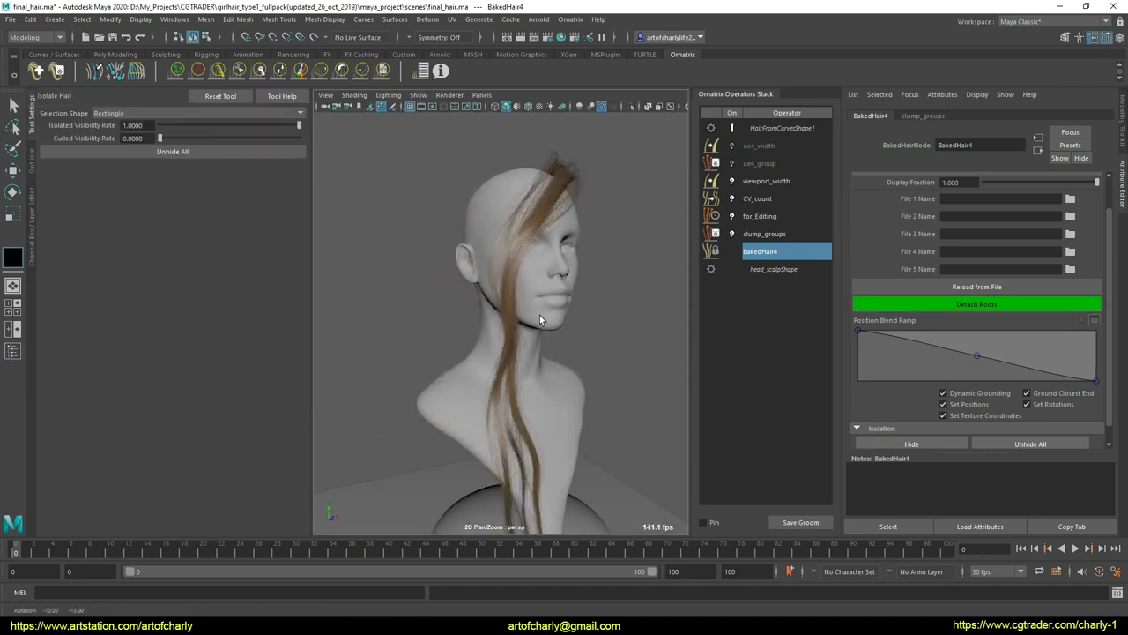
pyautogui.keyDown('alt'); pyautogui.moveTo(539, 314); pyautogui.dragTo(546, 265); pyautogui.keyUp('alt')
# Step: Activate the for_Editing operator and the Ornatrix Paint Brush, checking the per-vertex target channel name groom_Color
pyautogui.click(779, 219)
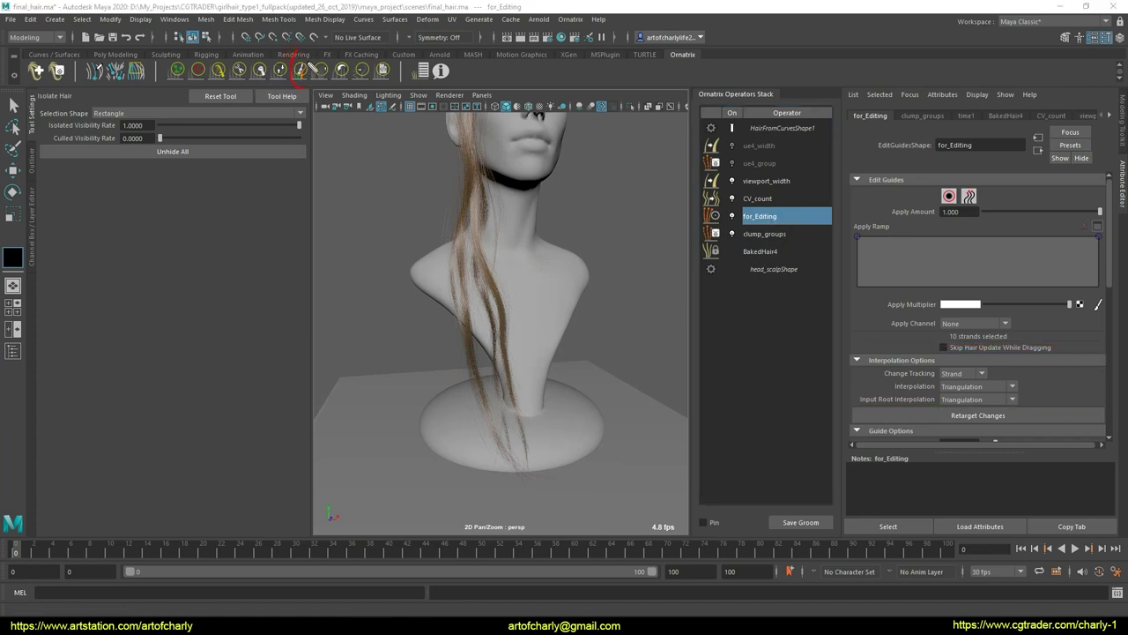
pyautogui.click(299, 70)
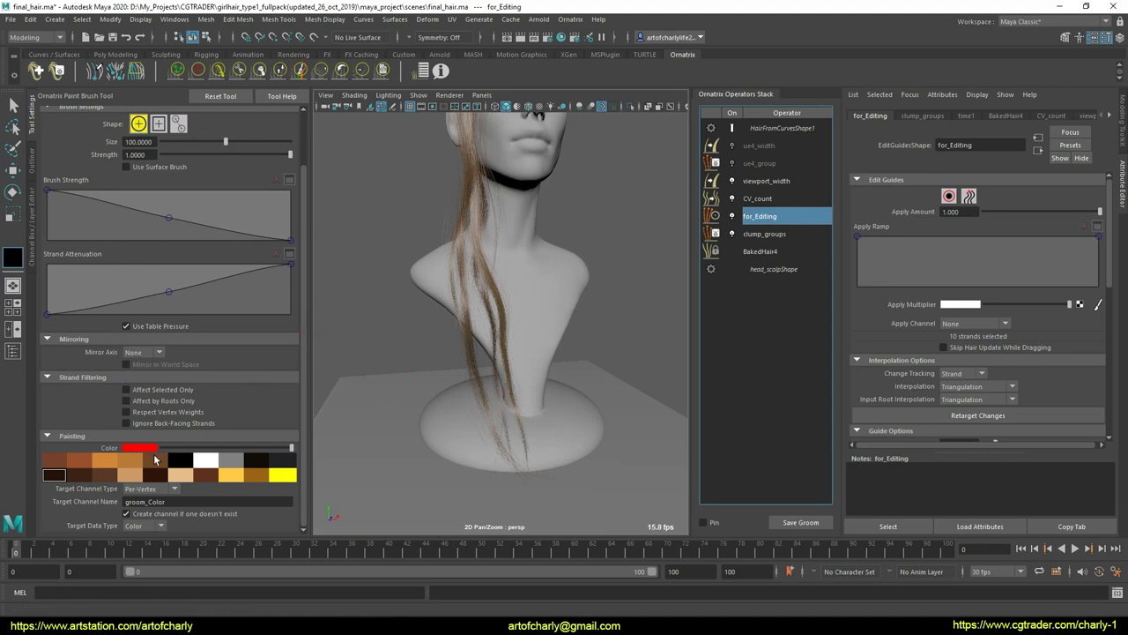
pyautogui.moveTo(187, 501); pyautogui.dragTo(72, 502)
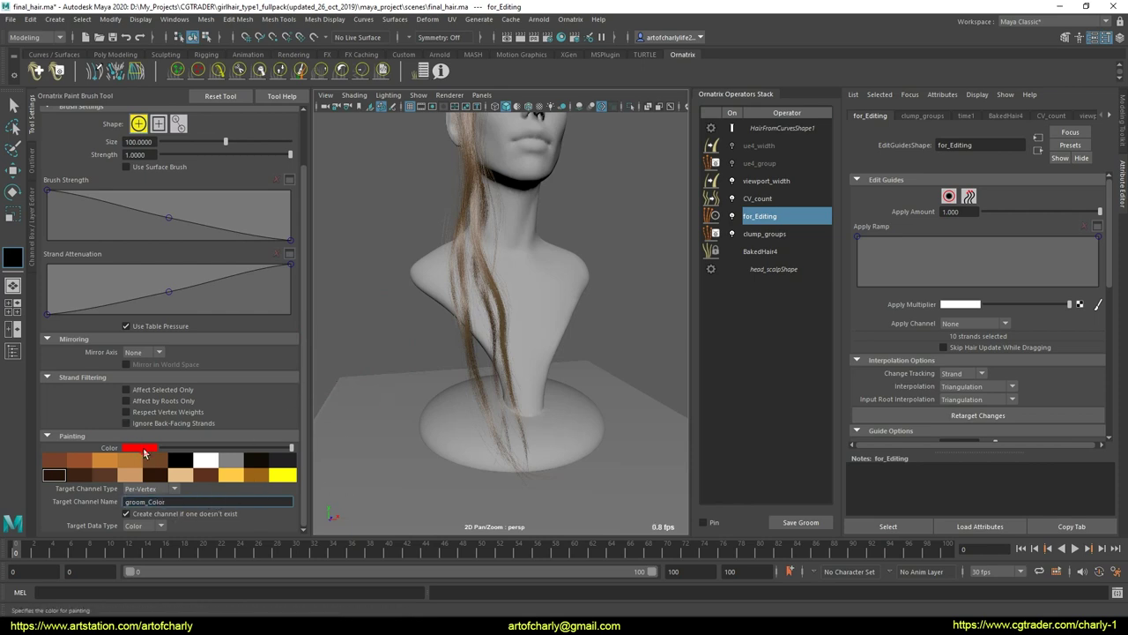
# Step: Paint the isolated lock's tips blue, its middle section green and its upper section red
pyautogui.click(141, 449)
pyautogui.click(161, 423)
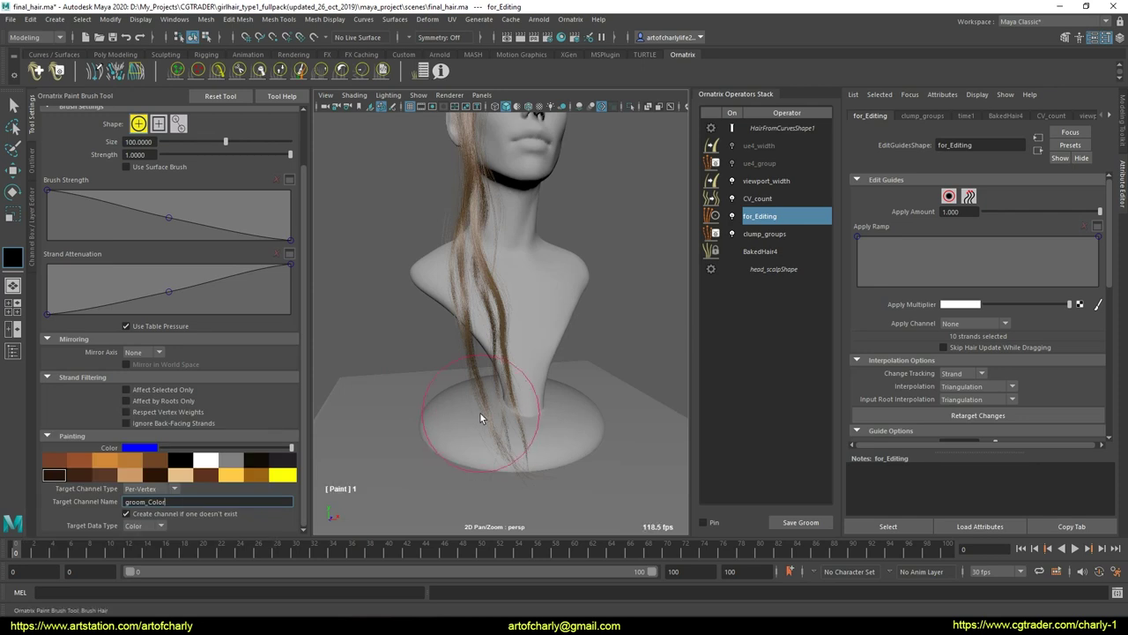
pyautogui.click(155, 421)
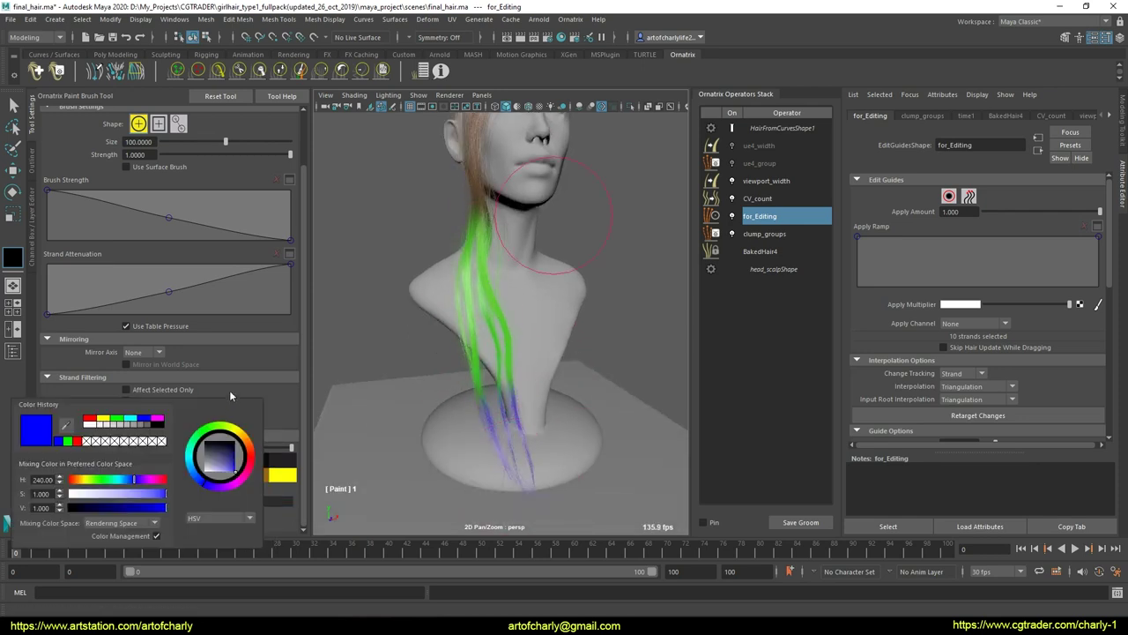
pyautogui.click(90, 423)
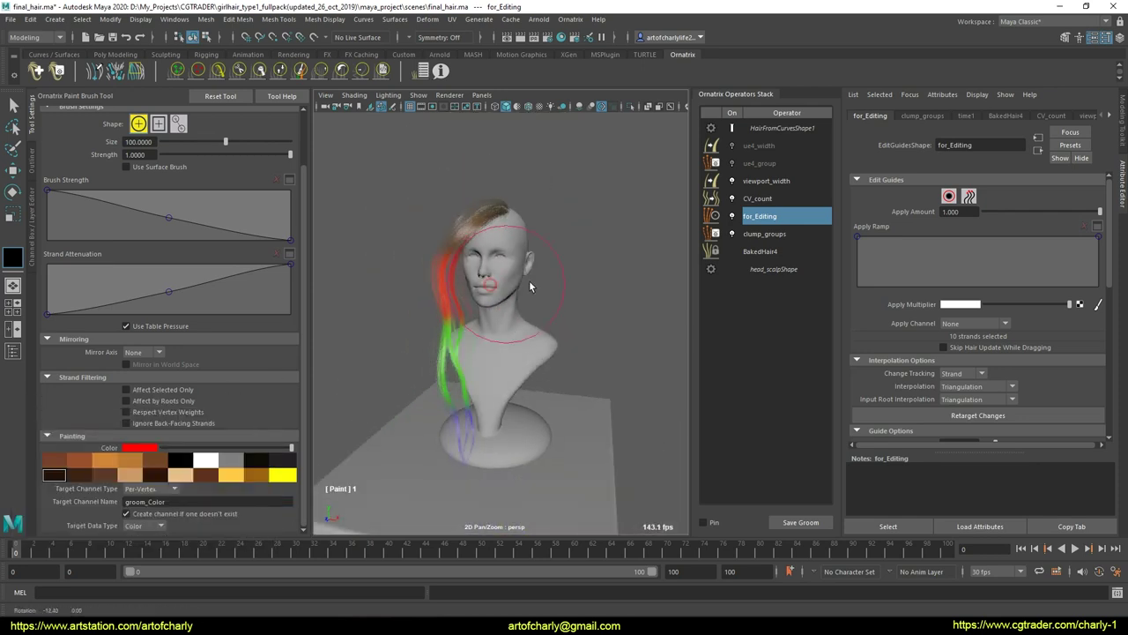
pyautogui.keyDown('alt'); pyautogui.moveTo(530, 286); pyautogui.dragTo(566, 288); pyautogui.keyUp('alt')
pyautogui.scroll(3, 500, 306)
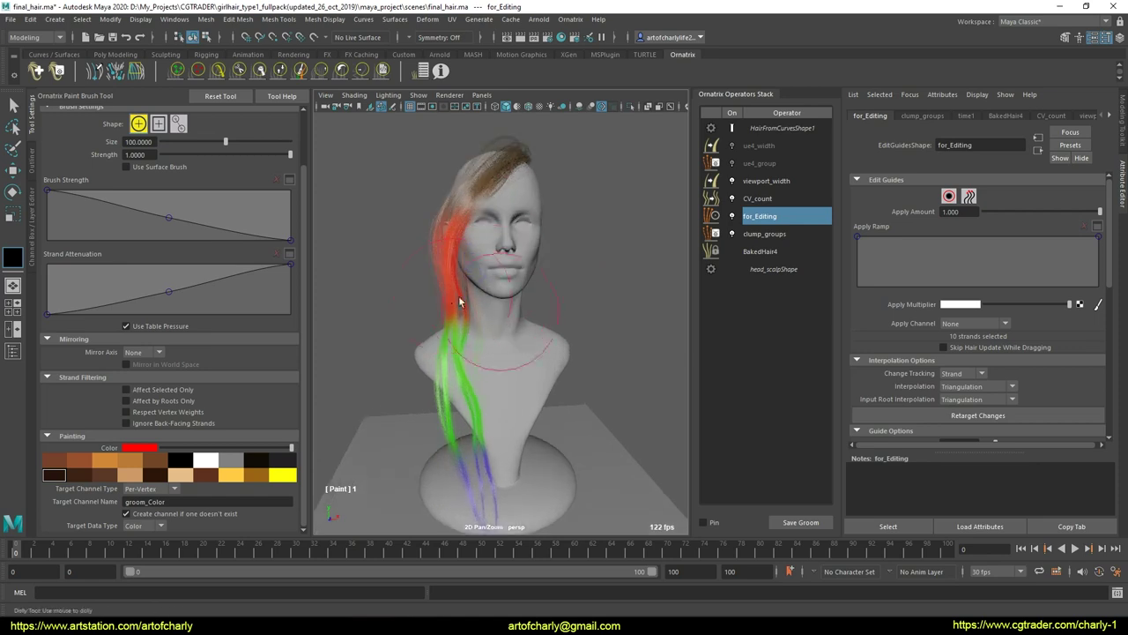
pyautogui.press('q')
# Step: Unhide all hair strands through the BakedHair4 operator and view the painted lock within the full hair
pyautogui.click(779, 254)
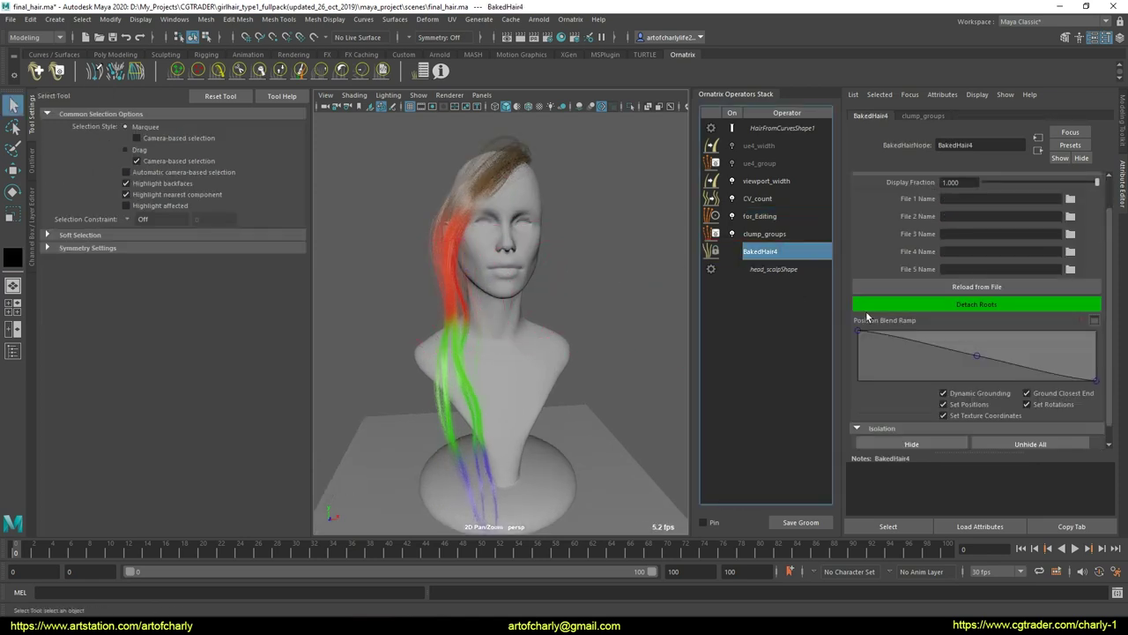
pyautogui.click(1022, 443)
pyautogui.keyDown('alt'); pyautogui.moveTo(535, 298); pyautogui.dragTo(532, 340); pyautogui.keyUp('alt')
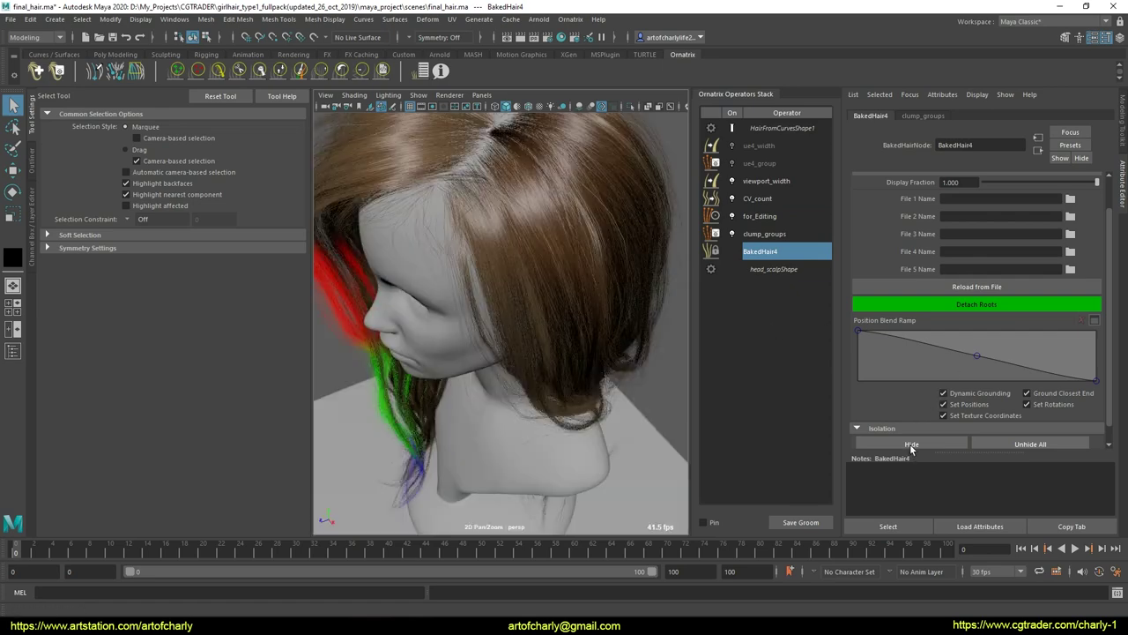
# Step: Isolate another lock of strands near the parting on the head's left side
pyautogui.click(910, 444)
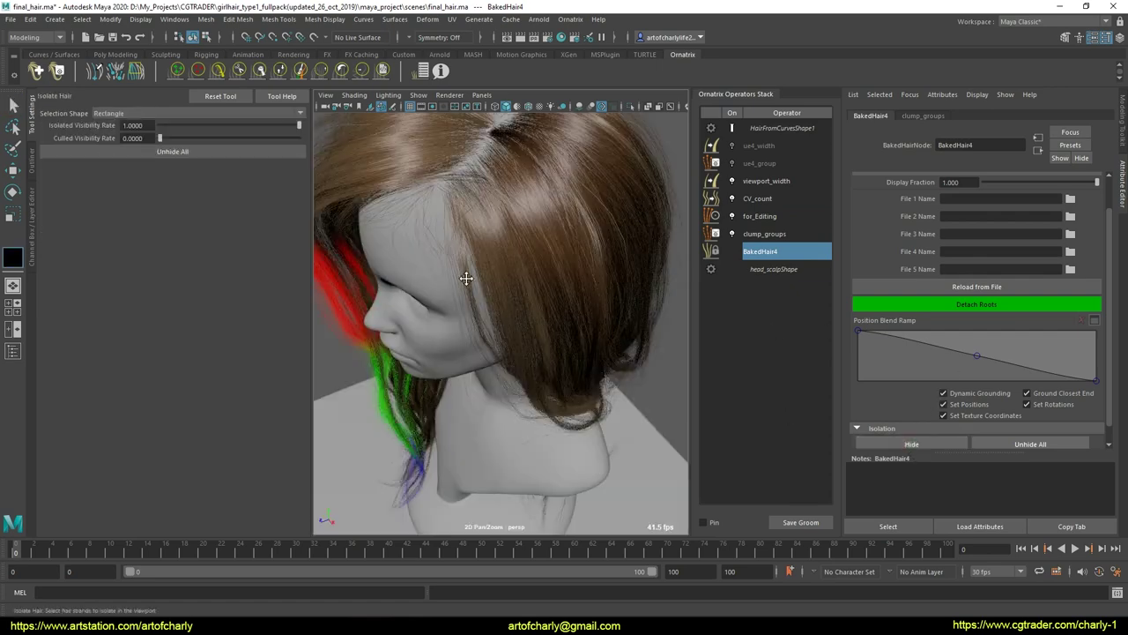
pyautogui.keyDown('alt'); pyautogui.moveTo(467, 272); pyautogui.dragTo(574, 275); pyautogui.keyUp('alt')
pyautogui.keyDown('alt'); pyautogui.moveTo(467, 282); pyautogui.dragTo(516, 305, button='right'); pyautogui.keyUp('alt')
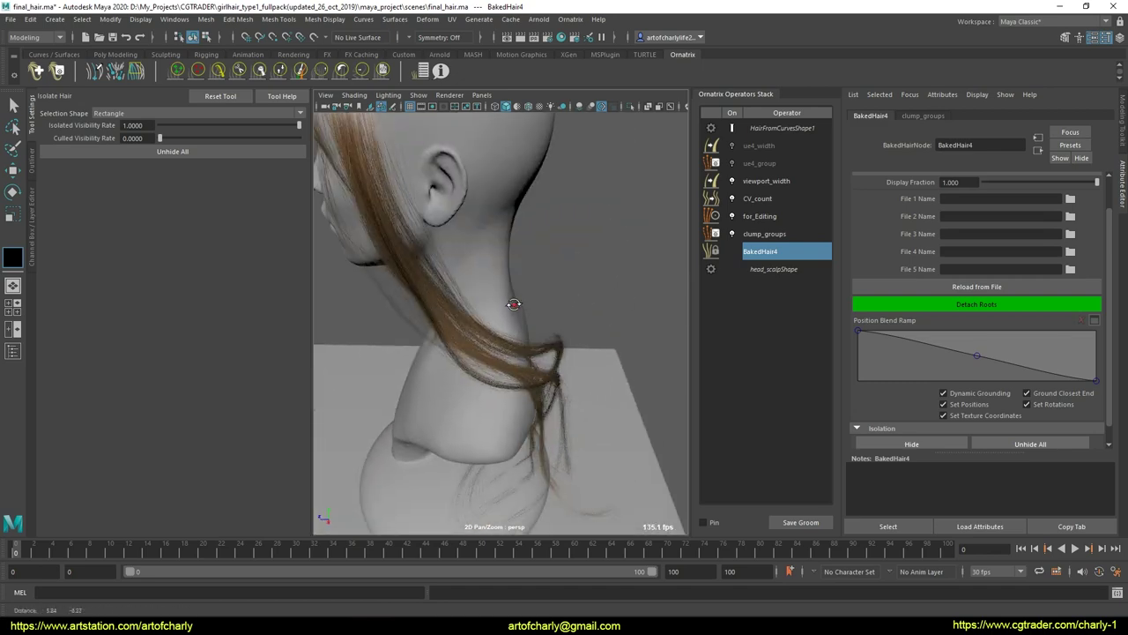
pyautogui.keyDown('alt'); pyautogui.moveTo(516, 305); pyautogui.dragTo(471, 287); pyautogui.keyUp('alt')
pyautogui.keyDown('alt'); pyautogui.moveTo(472, 287); pyautogui.dragTo(515, 328, button='right'); pyautogui.keyUp('alt')
pyautogui.keyDown('alt'); pyautogui.moveTo(515, 328); pyautogui.dragTo(486, 285, button='middle'); pyautogui.keyUp('alt')
pyautogui.keyDown('alt'); pyautogui.moveTo(485, 285); pyautogui.dragTo(526, 329, button='right'); pyautogui.keyUp('alt')
pyautogui.keyDown('alt'); pyautogui.moveTo(527, 330); pyautogui.dragTo(499, 270, button='middle'); pyautogui.keyUp('alt')
# Step: Select a group of strands inside the isolated left lock in the for_Editing operator and view them from around
pyautogui.keyDown('alt'); pyautogui.moveTo(559, 352); pyautogui.dragTo(522, 386); pyautogui.keyUp('alt')
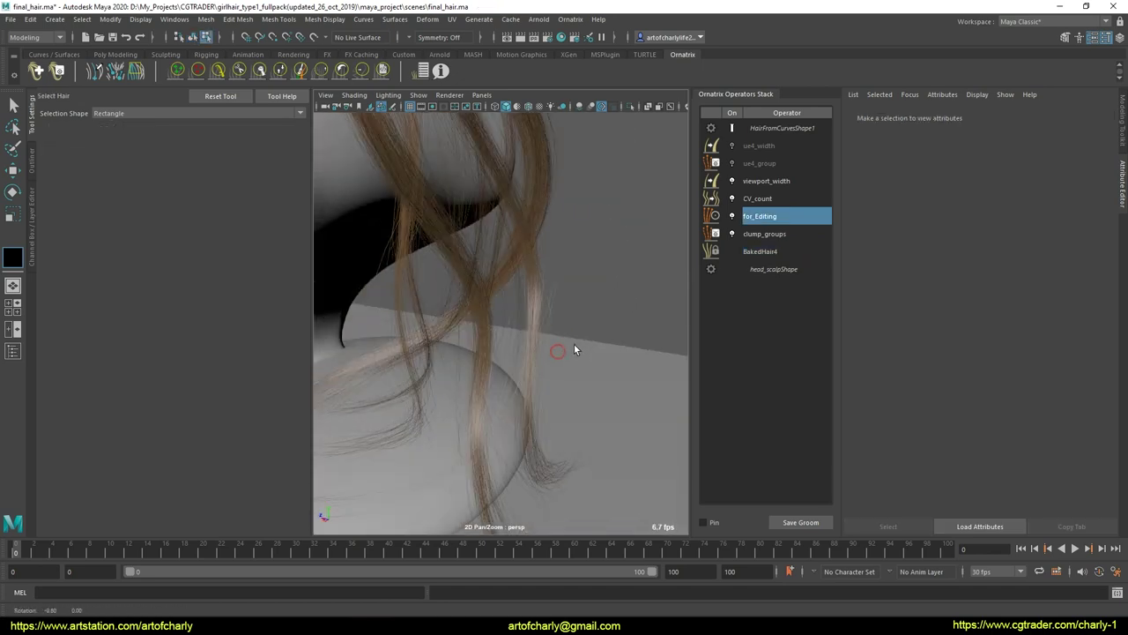
pyautogui.keyDown('alt'); pyautogui.moveTo(529, 291); pyautogui.dragTo(549, 288); pyautogui.keyUp('alt')
pyautogui.keyDown('alt'); pyautogui.moveTo(549, 287); pyautogui.dragTo(496, 308, button='right'); pyautogui.keyUp('alt')
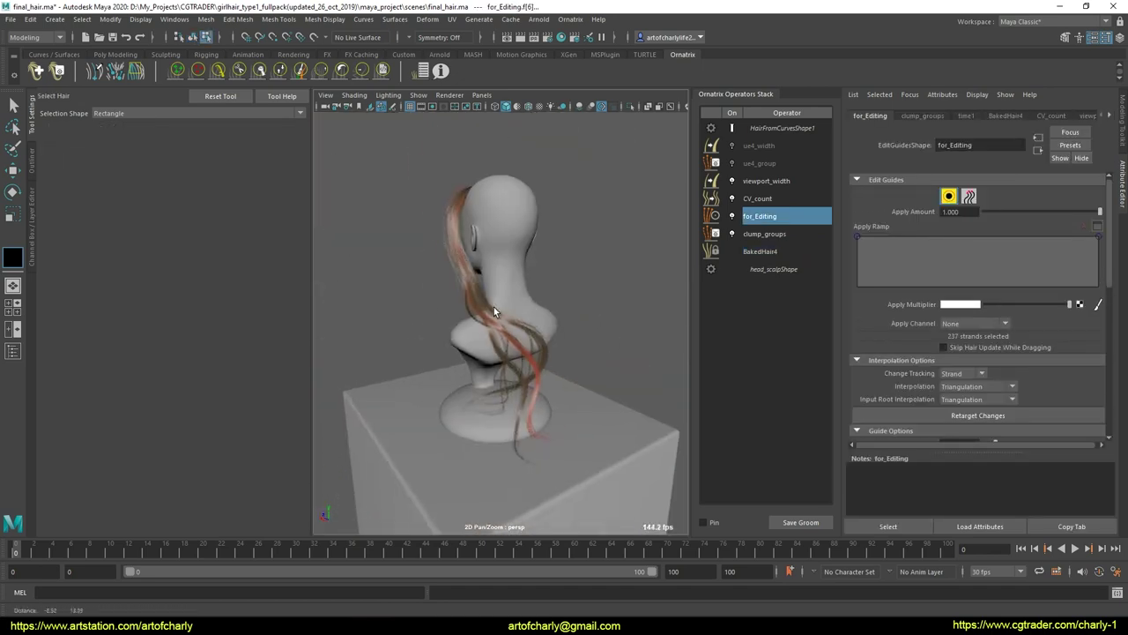
pyautogui.keyDown('alt'); pyautogui.moveTo(495, 309); pyautogui.dragTo(607, 317); pyautogui.keyUp('alt')
pyautogui.keyDown('alt'); pyautogui.moveTo(483, 264); pyautogui.dragTo(499, 278); pyautogui.keyUp('alt')
pyautogui.keyDown('alt'); pyautogui.moveTo(500, 278); pyautogui.dragTo(512, 350, button='right'); pyautogui.keyUp('alt')
pyautogui.keyDown('alt'); pyautogui.moveTo(512, 350); pyautogui.dragTo(353, 313); pyautogui.keyUp('alt')
pyautogui.moveTo(483, 264)
pyautogui.keyDown('alt'); pyautogui.mouseDown(button='middle')
pyautogui.moveTo(501, 259)
pyautogui.moveTo(511, 314)
pyautogui.mouseUp(button='middle'); pyautogui.keyUp('alt')
pyautogui.keyDown('alt'); pyautogui.moveTo(511, 314); pyautogui.dragTo(547, 304); pyautogui.keyUp('alt')
# Step: Set the Ornatrix Paint Brush to affect selected strands only and paint the selected strands of the left lock blue
pyautogui.click(300, 71)
pyautogui.scroll(-3, 161, 382)
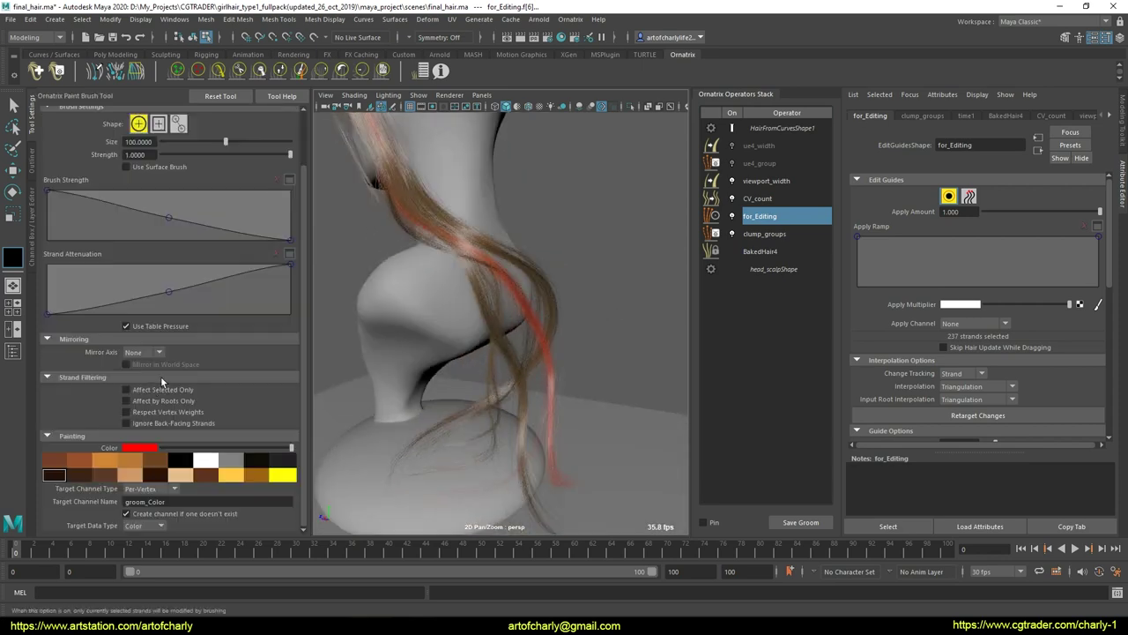
pyautogui.keyDown('alt'); pyautogui.moveTo(536, 377); pyautogui.dragTo(414, 414); pyautogui.keyUp('alt')
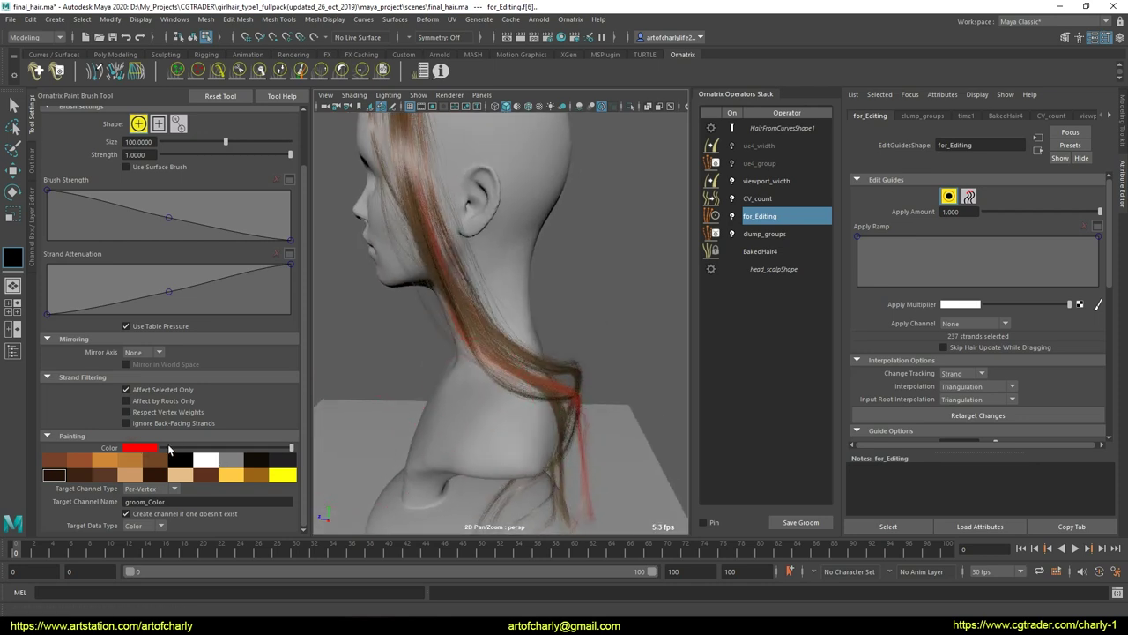
pyautogui.click(150, 451)
pyautogui.click(160, 420)
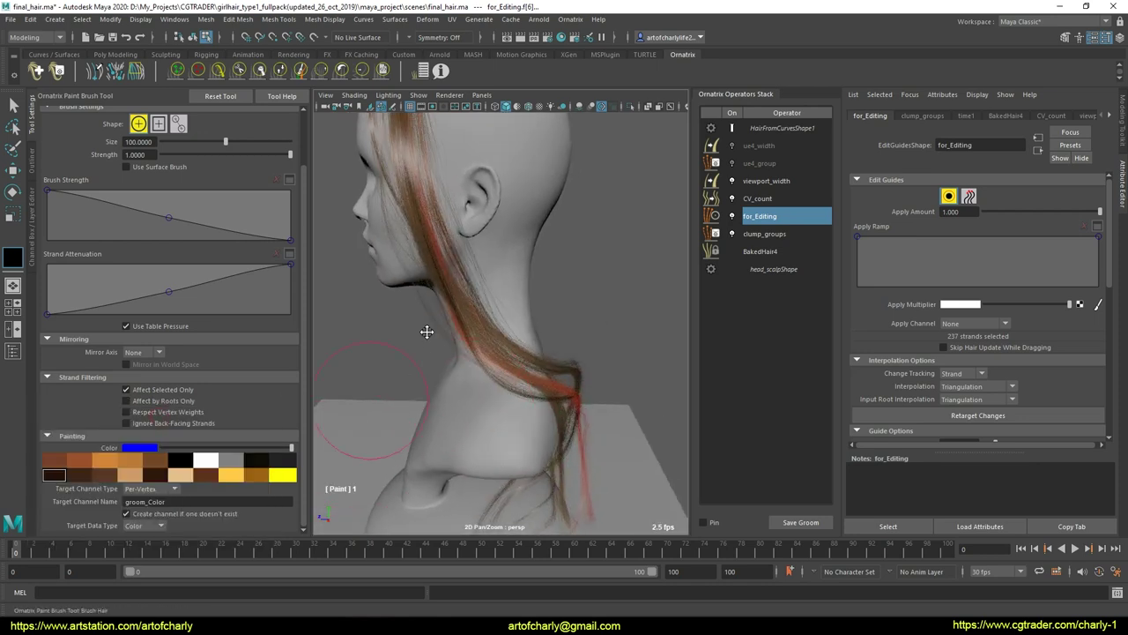
pyautogui.moveTo(426, 329); pyautogui.dragTo(511, 242)
pyautogui.moveTo(511, 242)
pyautogui.keyDown('alt'); pyautogui.mouseDown()
pyautogui.moveTo(411, 138)
pyautogui.moveTo(466, 324)
pyautogui.moveTo(379, 172)
pyautogui.mouseUp(); pyautogui.keyUp('alt')
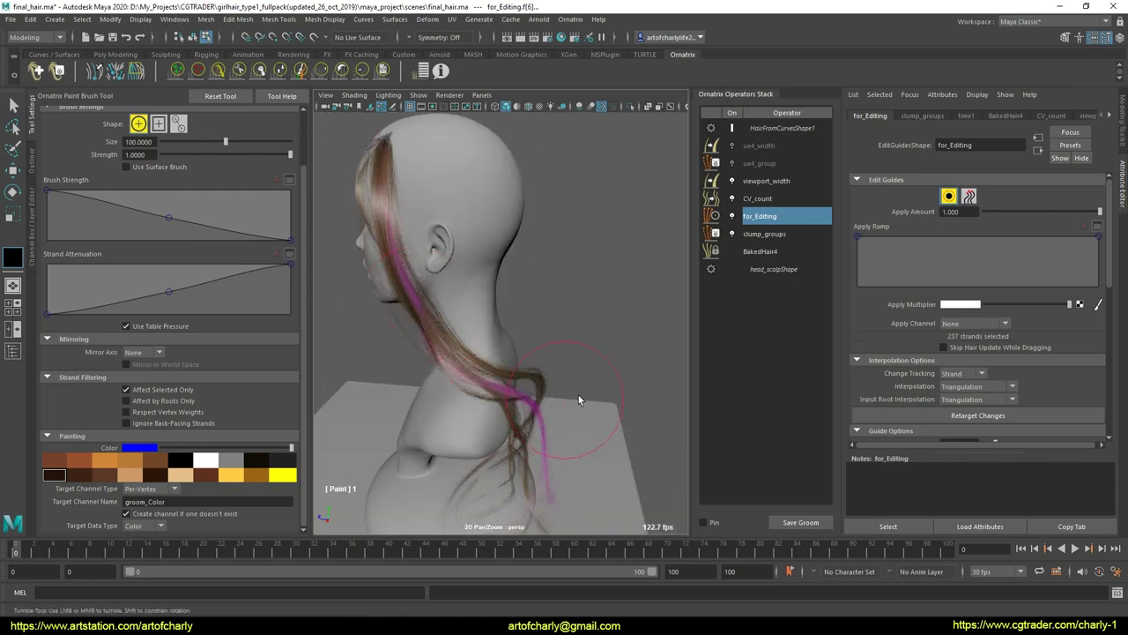
pyautogui.keyDown('alt'); pyautogui.moveTo(578, 399); pyautogui.dragTo(353, 361); pyautogui.keyUp('alt')
pyautogui.keyDown('alt'); pyautogui.moveTo(532, 304); pyautogui.dragTo(527, 311, button='middle'); pyautogui.keyUp('alt')
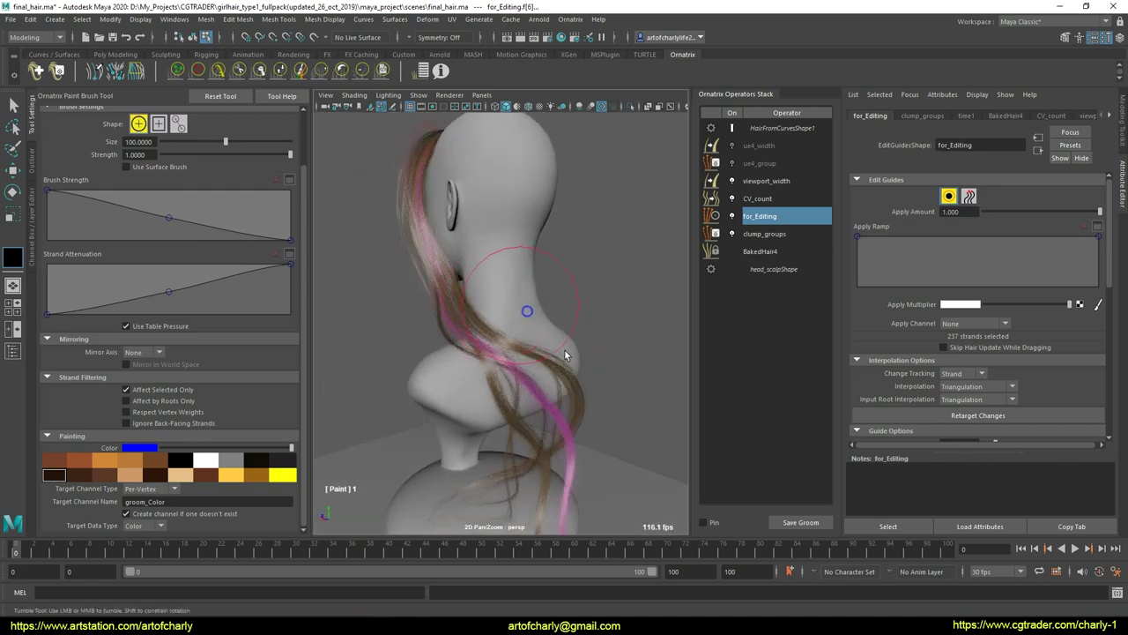
pyautogui.keyDown('alt'); pyautogui.moveTo(527, 311); pyautogui.dragTo(546, 373, button='right'); pyautogui.keyUp('alt')
# Step: Paint the upper part of the left lock's selected strands green, then leave strand selection mode
pyautogui.click(145, 448)
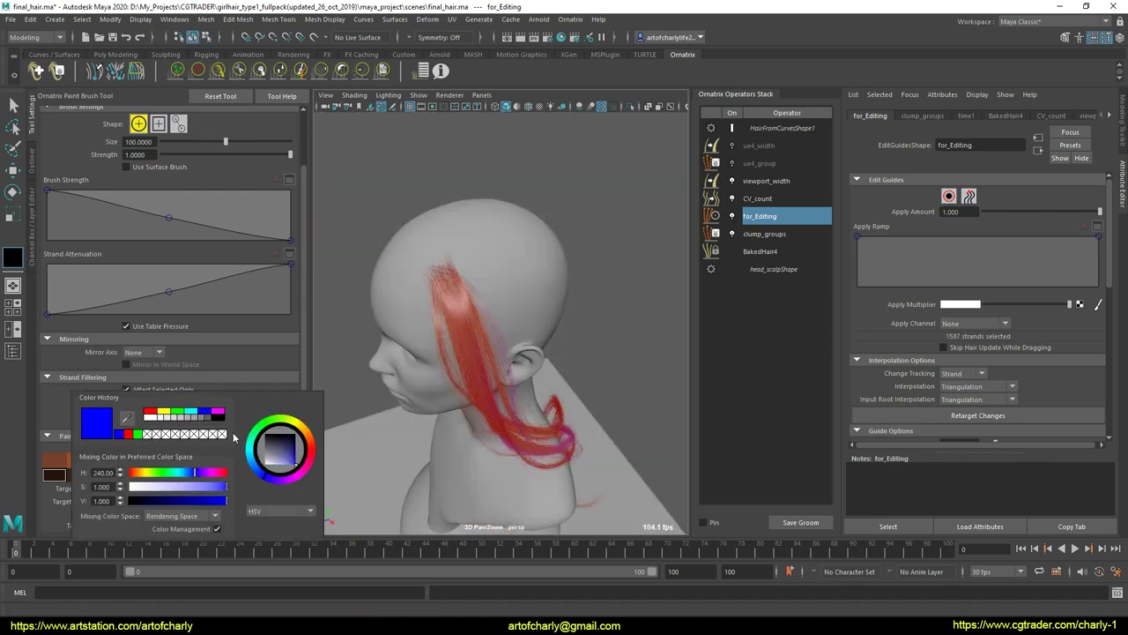
pyautogui.click(179, 414)
pyautogui.keyDown('alt'); pyautogui.moveTo(471, 309); pyautogui.dragTo(481, 290); pyautogui.keyUp('alt')
pyautogui.moveTo(441, 304); pyautogui.dragTo(467, 361)
pyautogui.keyDown('alt'); pyautogui.moveTo(491, 287); pyautogui.dragTo(503, 238); pyautogui.keyUp('alt')
pyautogui.keyDown('alt'); pyautogui.moveTo(504, 264); pyautogui.dragTo(564, 291, button='right'); pyautogui.keyUp('alt')
pyautogui.click(951, 198)
pyautogui.moveTo(525, 331)
pyautogui.keyDown('alt'); pyautogui.mouseDown()
pyautogui.moveTo(486, 315)
pyautogui.moveTo(516, 340)
pyautogui.mouseUp(); pyautogui.keyUp('alt')
# Step: Unhide all strands through BakedHair4 and return to the Select tool with the whole painted hair in view
pyautogui.click(760, 252)
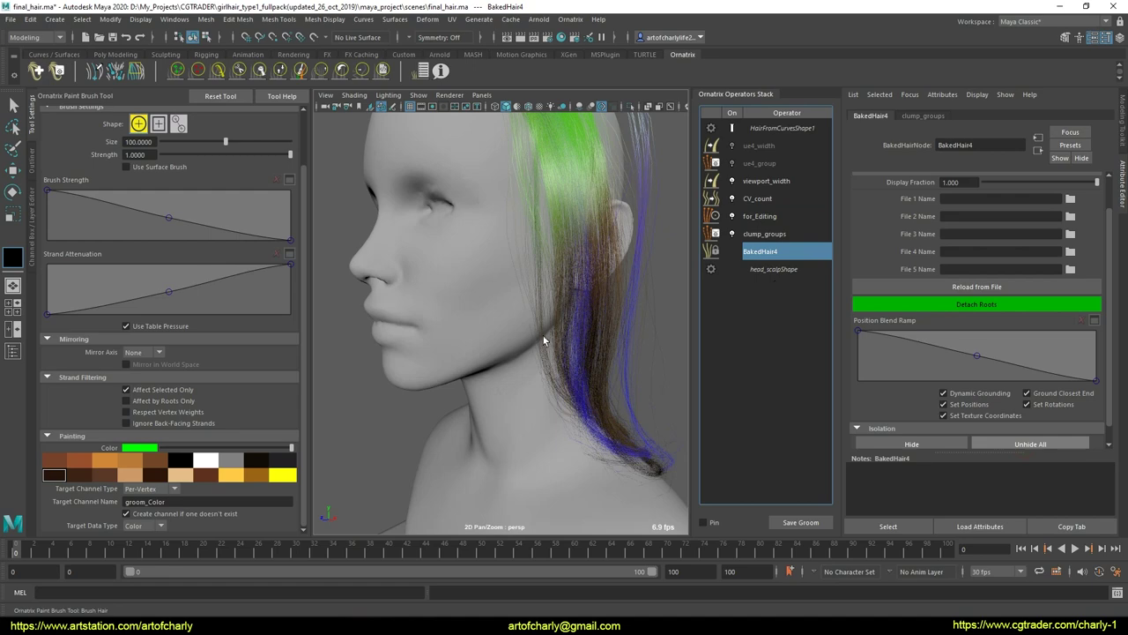
pyautogui.keyDown('alt'); pyautogui.moveTo(558, 343); pyautogui.dragTo(518, 304, button='right'); pyautogui.keyUp('alt')
pyautogui.moveTo(518, 304)
pyautogui.keyDown('alt'); pyautogui.mouseDown()
pyautogui.moveTo(418, 300)
pyautogui.moveTo(573, 294)
pyautogui.moveTo(605, 277)
pyautogui.moveTo(523, 282)
pyautogui.moveTo(494, 303)
pyautogui.moveTo(564, 291)
pyautogui.moveTo(579, 266)
pyautogui.moveTo(647, 259)
pyautogui.mouseUp(); pyautogui.keyUp('alt')
pyautogui.press('q')
pyautogui.scroll(3, 528, 297)
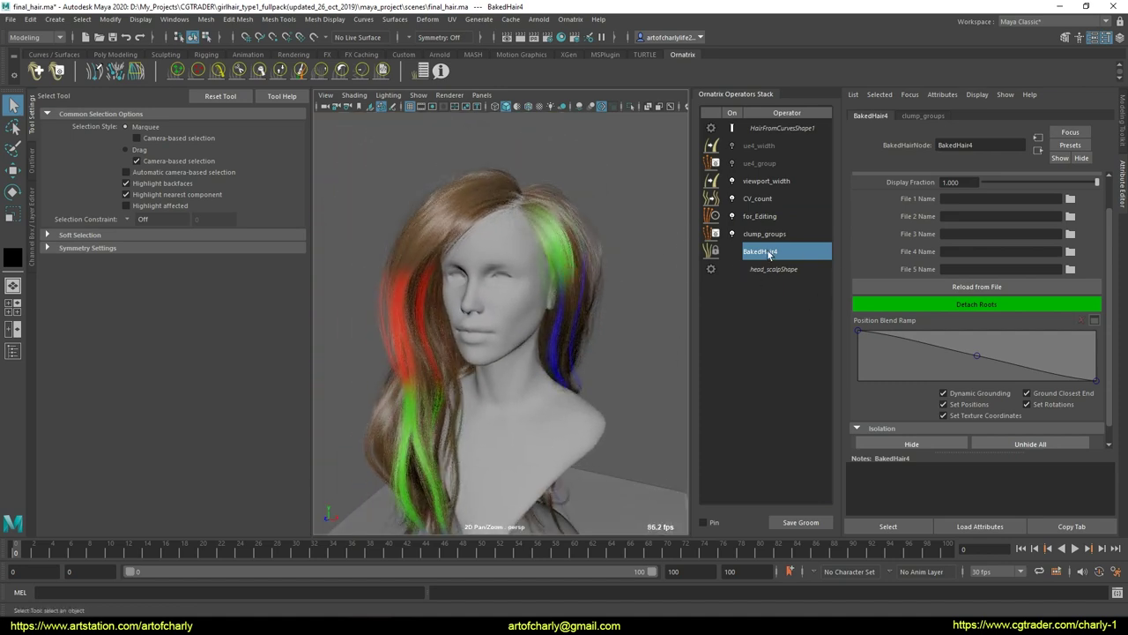
pyautogui.scroll(1, 1110, 238)
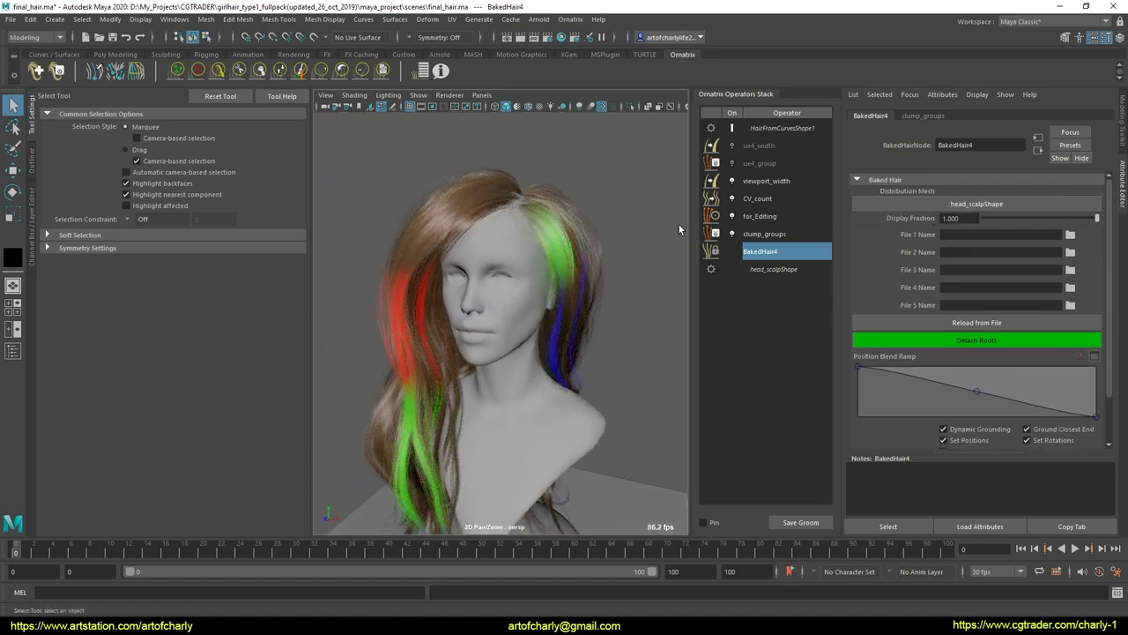
# Step: Examine the CV_count operator's view point count and view the painted hair from close up and around
pyautogui.click(767, 198)
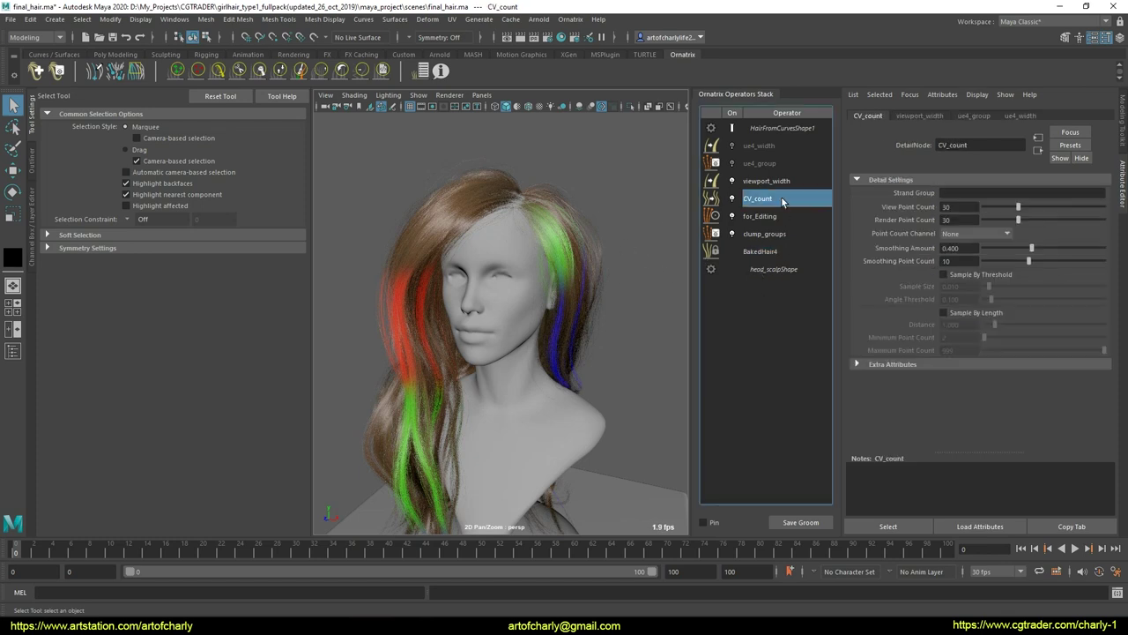
pyautogui.click(959, 207)
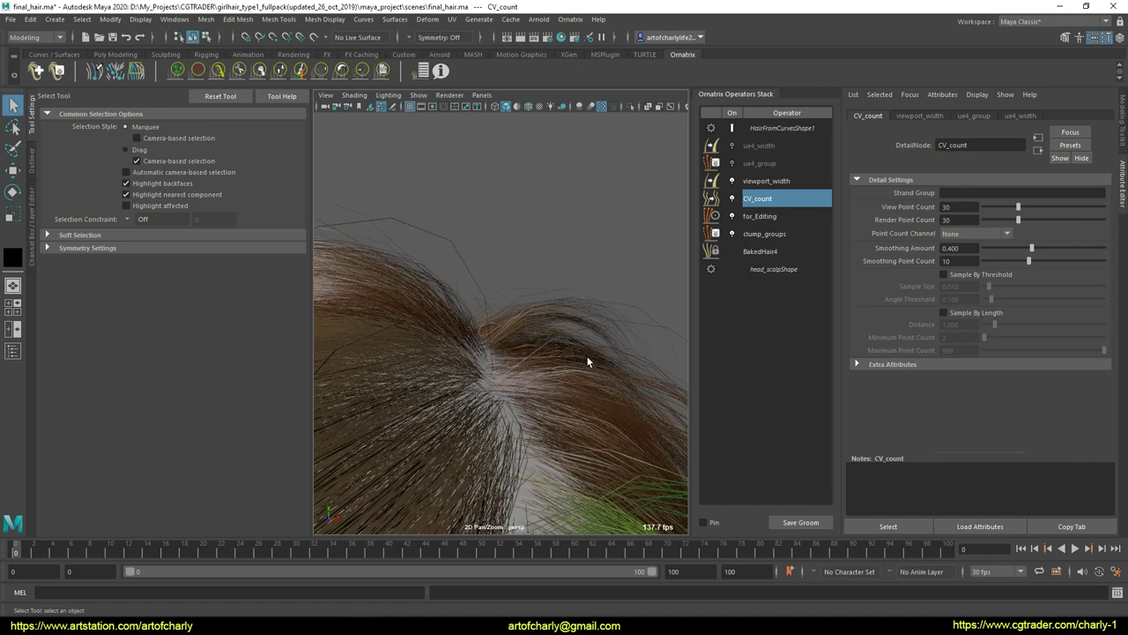
pyautogui.keyDown('alt'); pyautogui.moveTo(587, 361); pyautogui.dragTo(569, 242, button='right'); pyautogui.keyUp('alt')
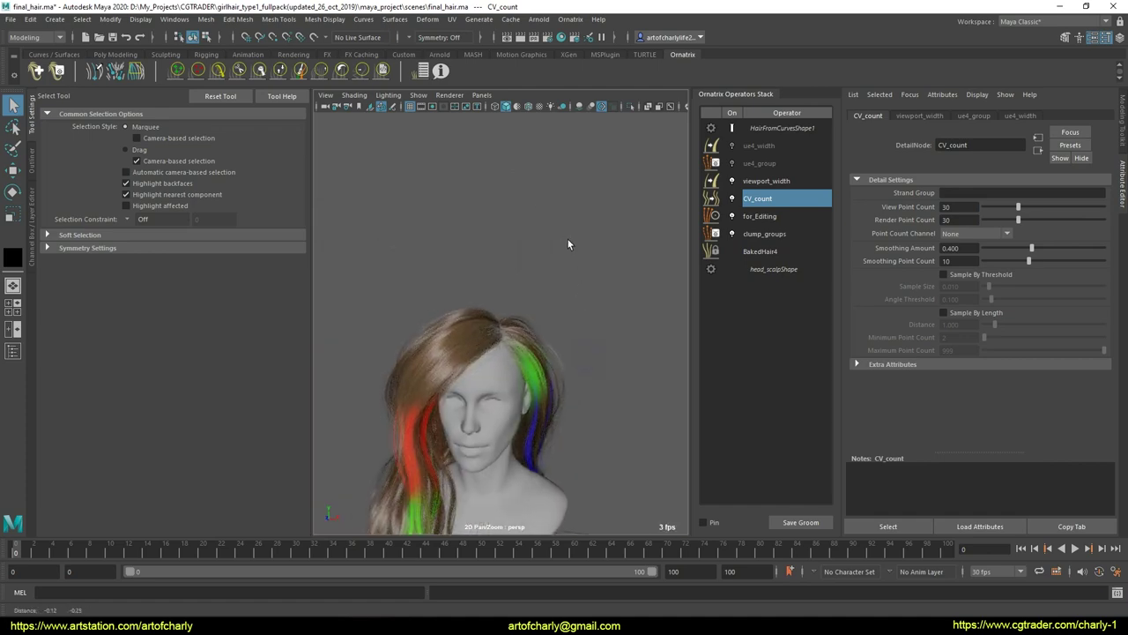
pyautogui.keyDown('alt'); pyautogui.moveTo(569, 242); pyautogui.dragTo(499, 297); pyautogui.keyUp('alt')
pyautogui.keyDown('alt'); pyautogui.moveTo(499, 297); pyautogui.dragTo(535, 304, button='right'); pyautogui.keyUp('alt')
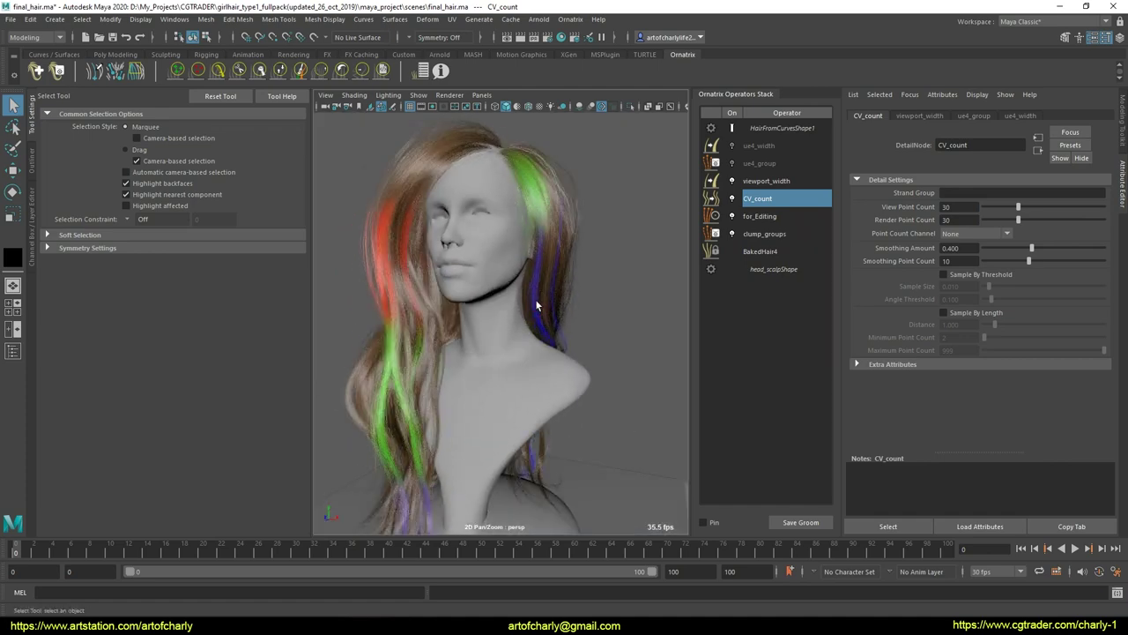
# Step: Enable the ue4_group and ue4_width operators and select the HairFromCurvesShape1 node
pyautogui.click(753, 164)
pyautogui.click(741, 147)
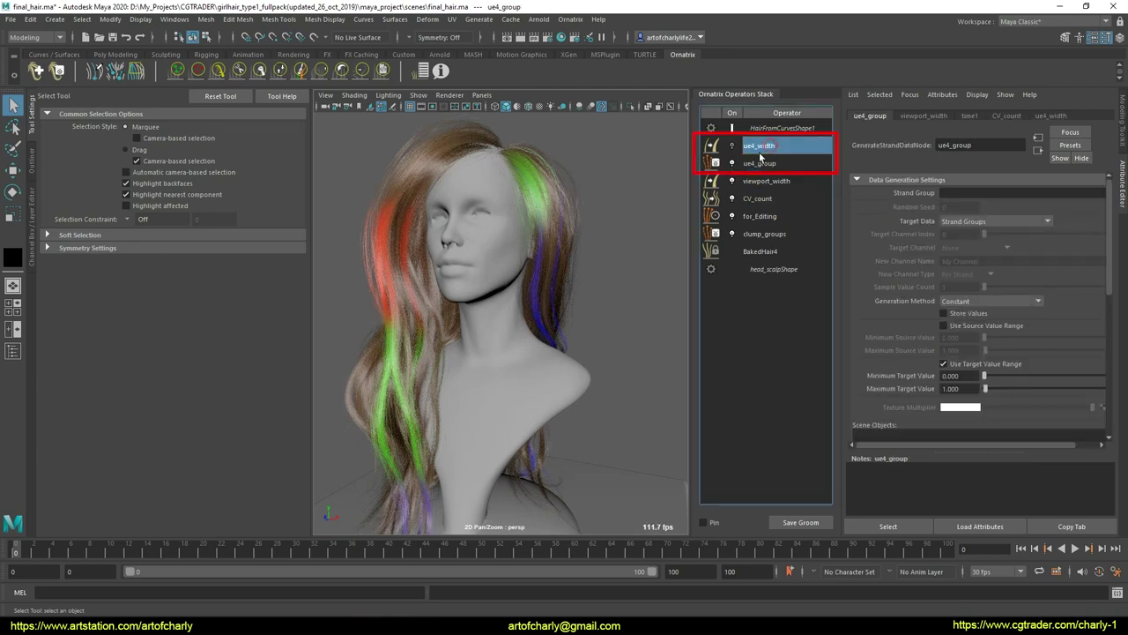
pyautogui.click(764, 129)
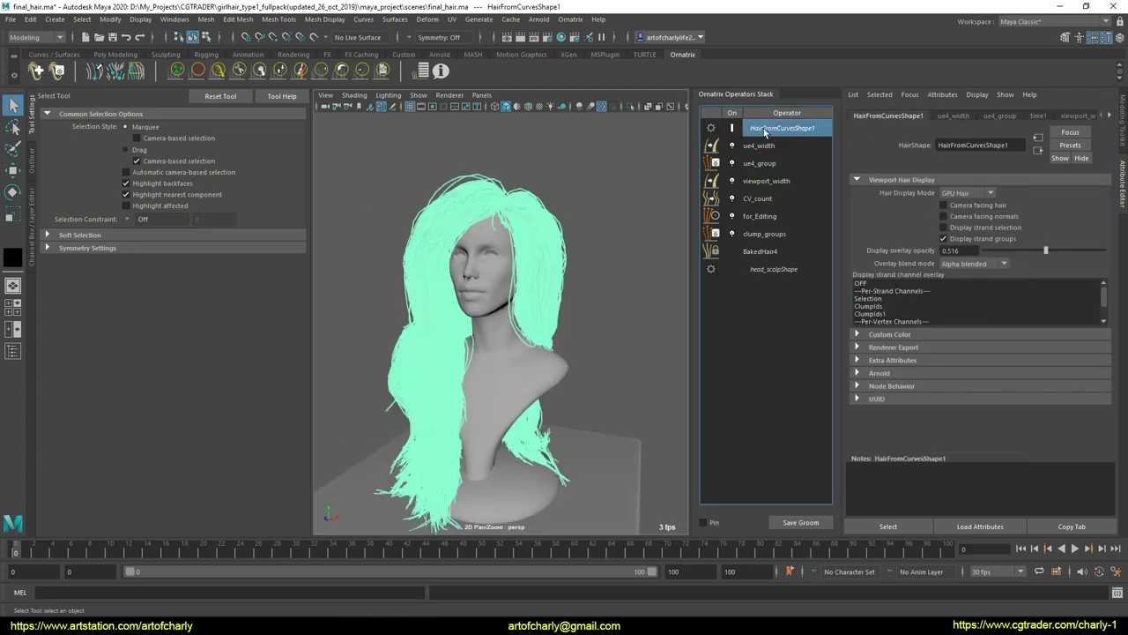
# Step: Open the export options for the selected groom and set the file type to Ornatrix Alembic
pyautogui.click(10, 19)
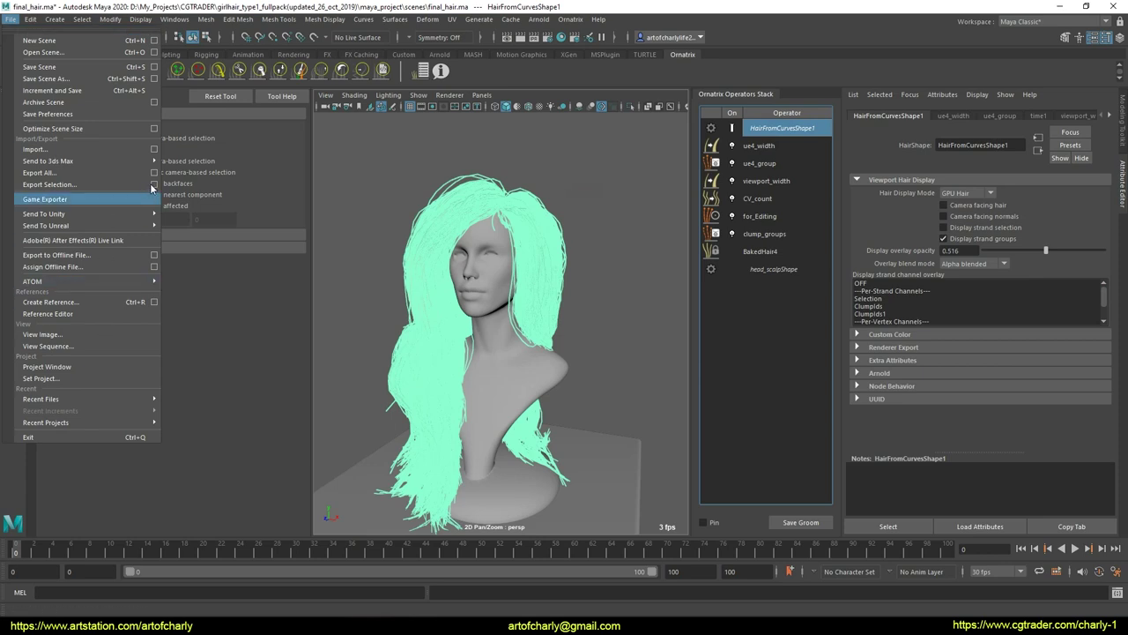
pyautogui.click(155, 185)
pyautogui.click(719, 183)
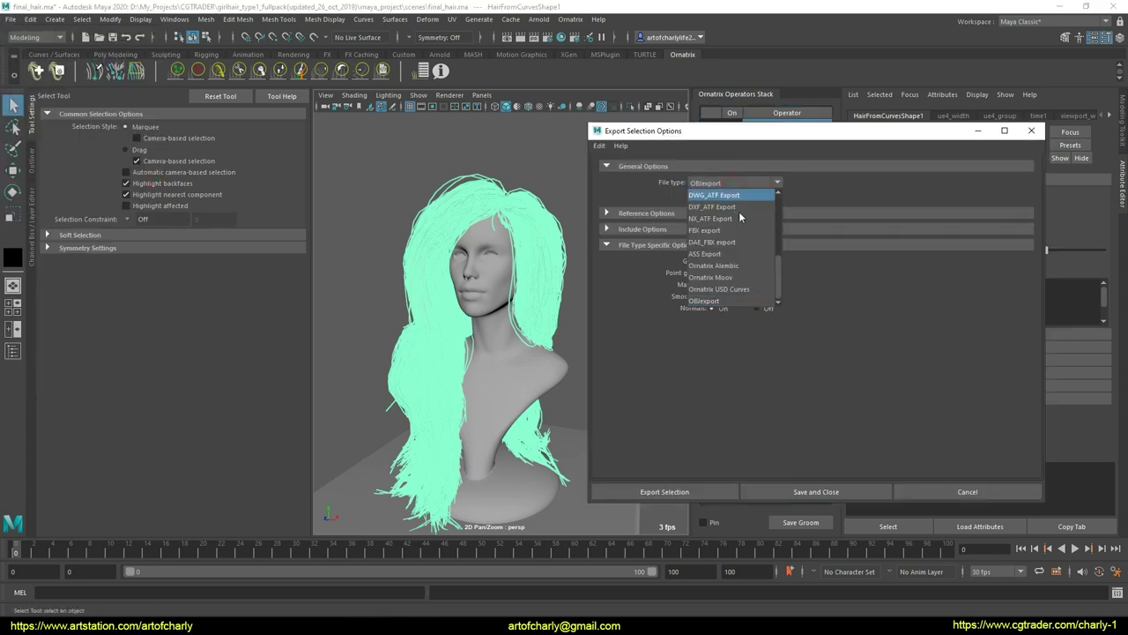
pyautogui.click(739, 217)
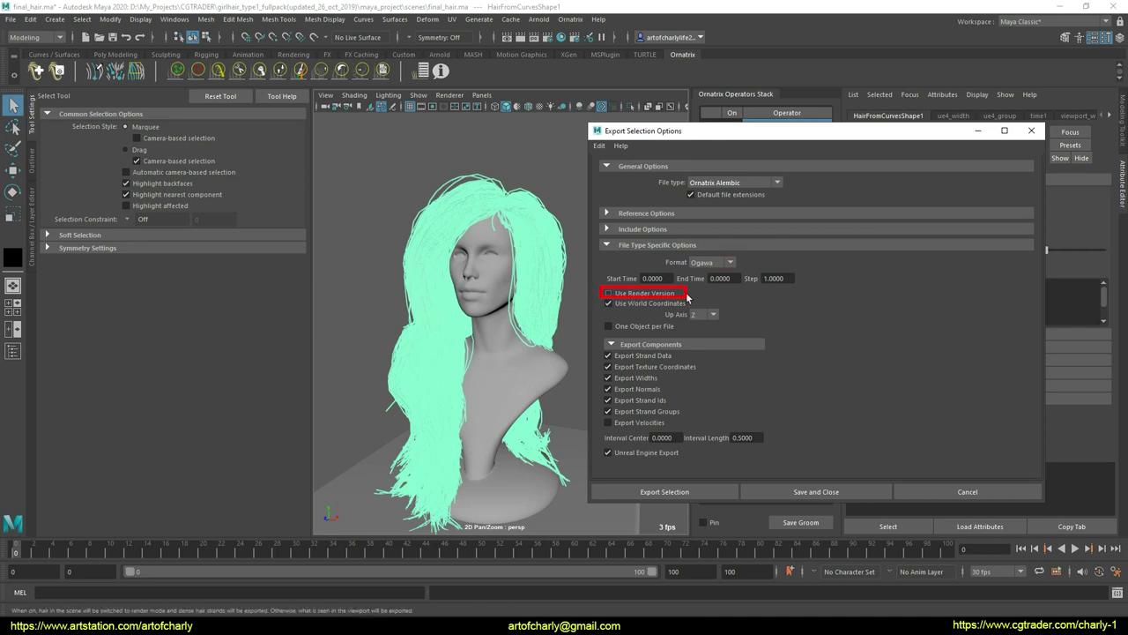
pyautogui.moveTo(893, 141); pyautogui.dragTo(711, 147)
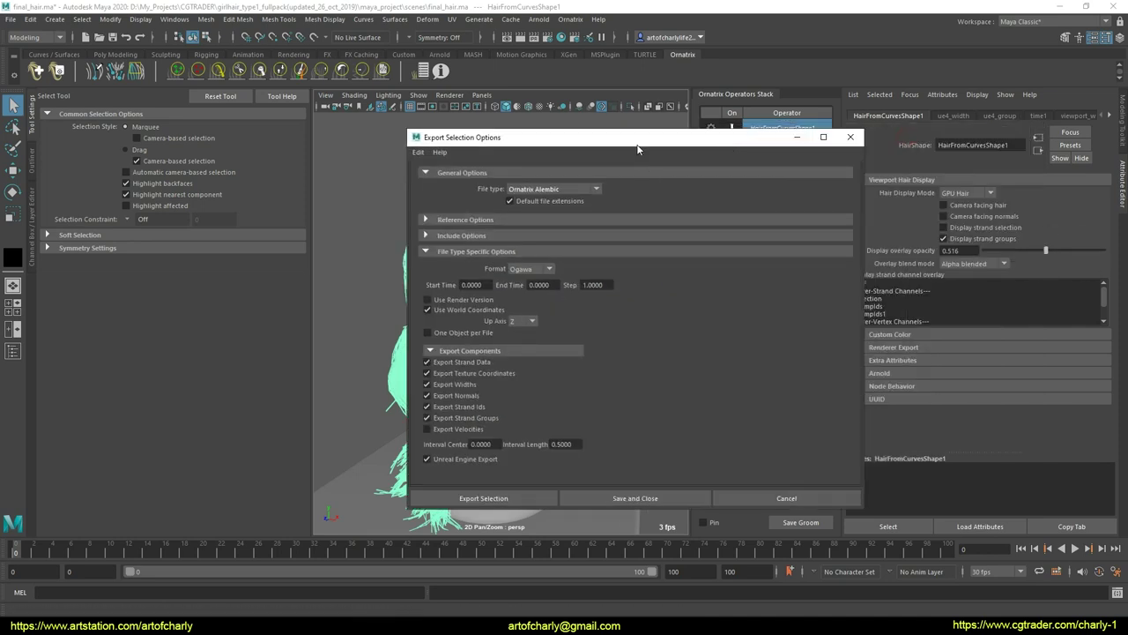
pyautogui.moveTo(638, 149); pyautogui.dragTo(779, 138)
# Step: Export the selected groom over the existing alembic_test.abc file in D:\DESCTOP
pyautogui.click(637, 489)
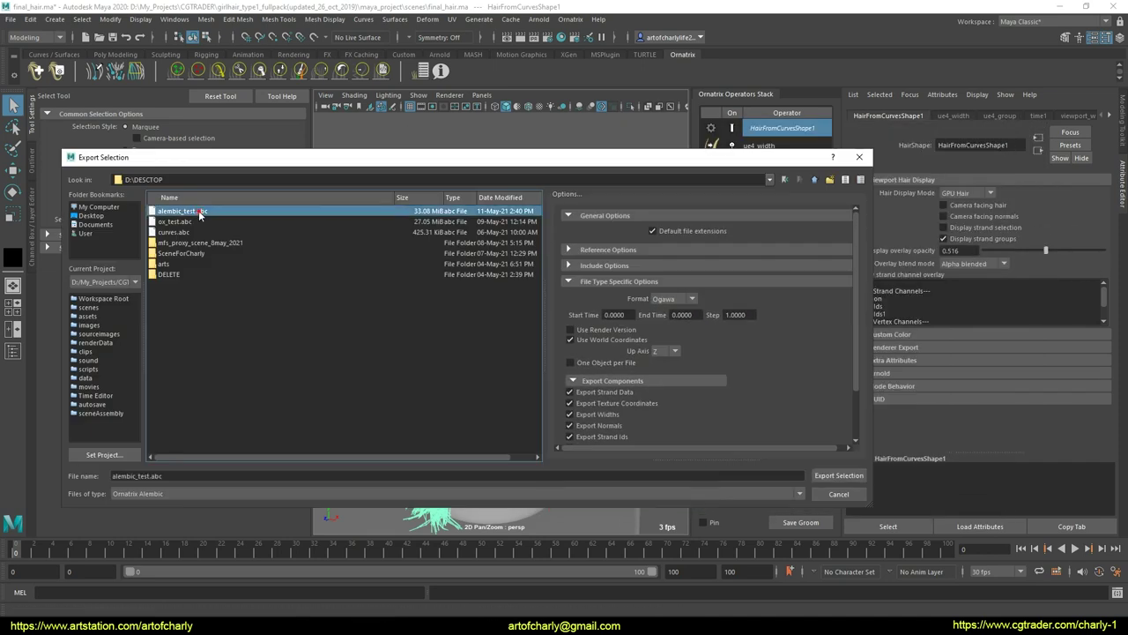
pyautogui.doubleClick(200, 214)
pyautogui.click(448, 350)
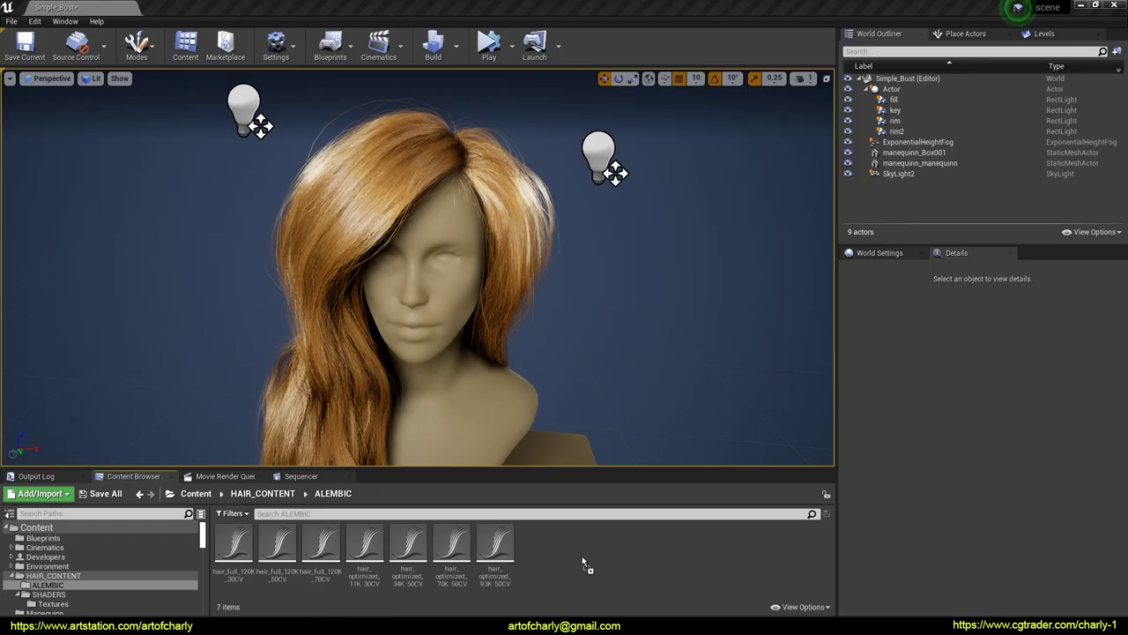
# Step: Import alembic_test.abc as a groom into Unreal's ALEMBIC folder with Z rotation 180 and X scale -1
pyautogui.moveTo(582, 558); pyautogui.dragTo(599, 547)
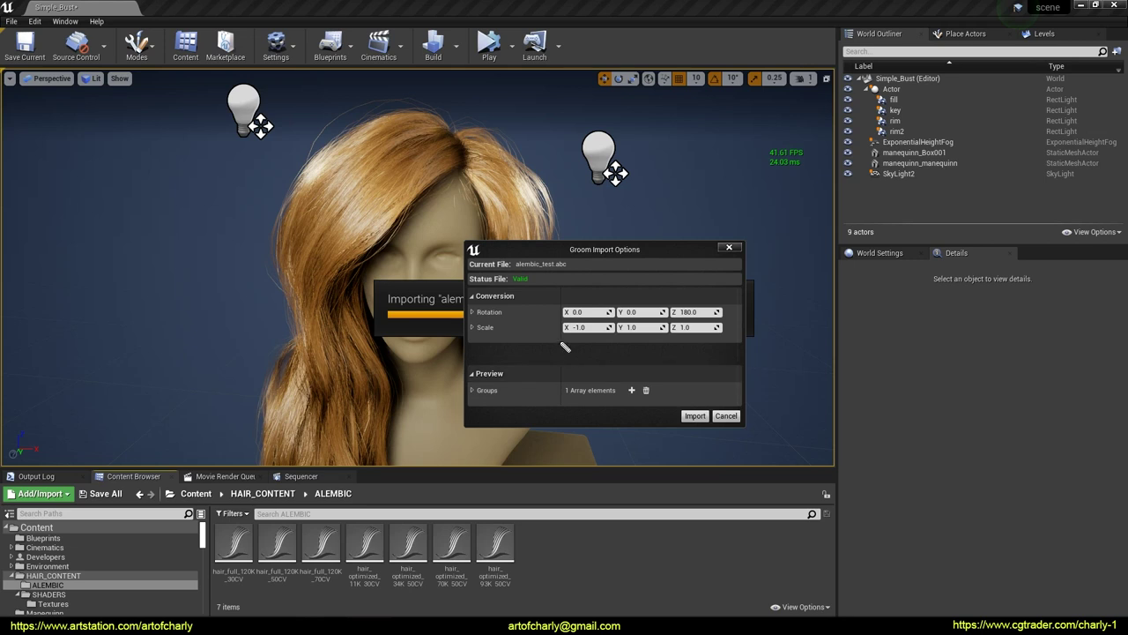
pyautogui.moveTo(559, 333); pyautogui.dragTo(609, 328)
pyautogui.moveTo(671, 312)
pyautogui.mouseDown()
pyautogui.moveTo(696, 298)
pyautogui.moveTo(739, 316)
pyautogui.mouseUp()
pyautogui.click(695, 416)
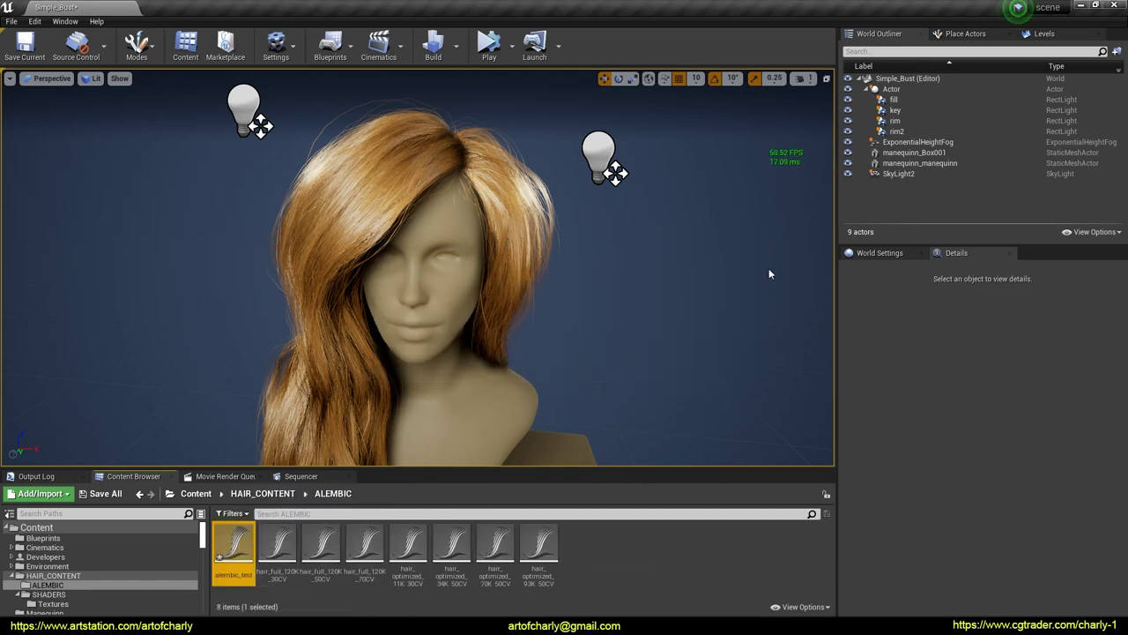
# Step: Assign alembic_test as the groom asset of the Groom component on manequinn_manequinn
pyautogui.click(916, 165)
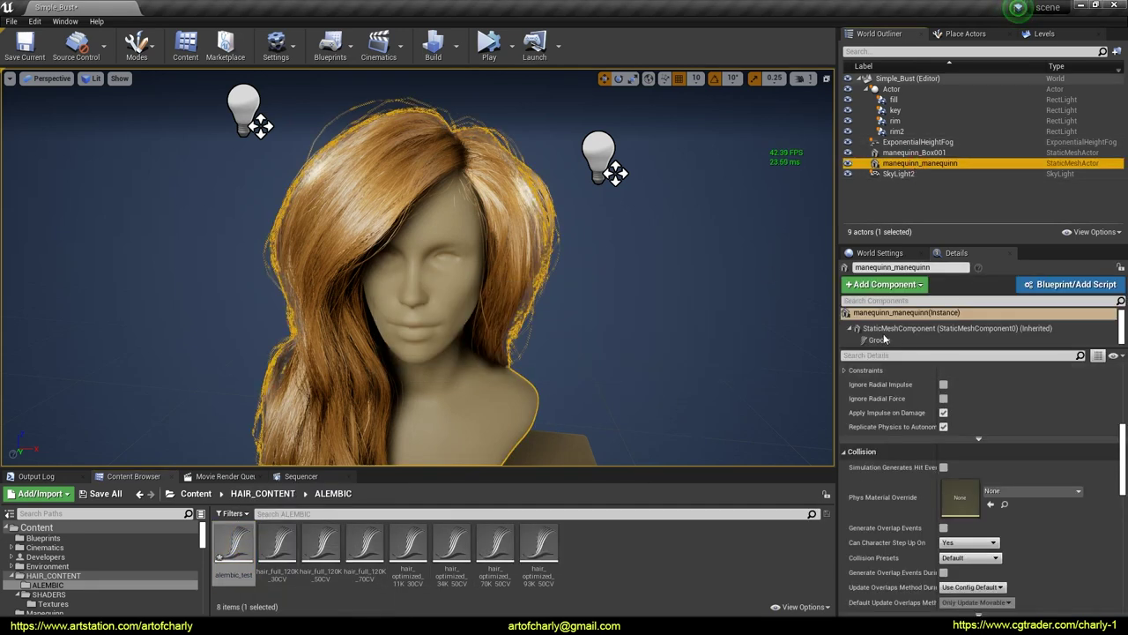
pyautogui.click(880, 341)
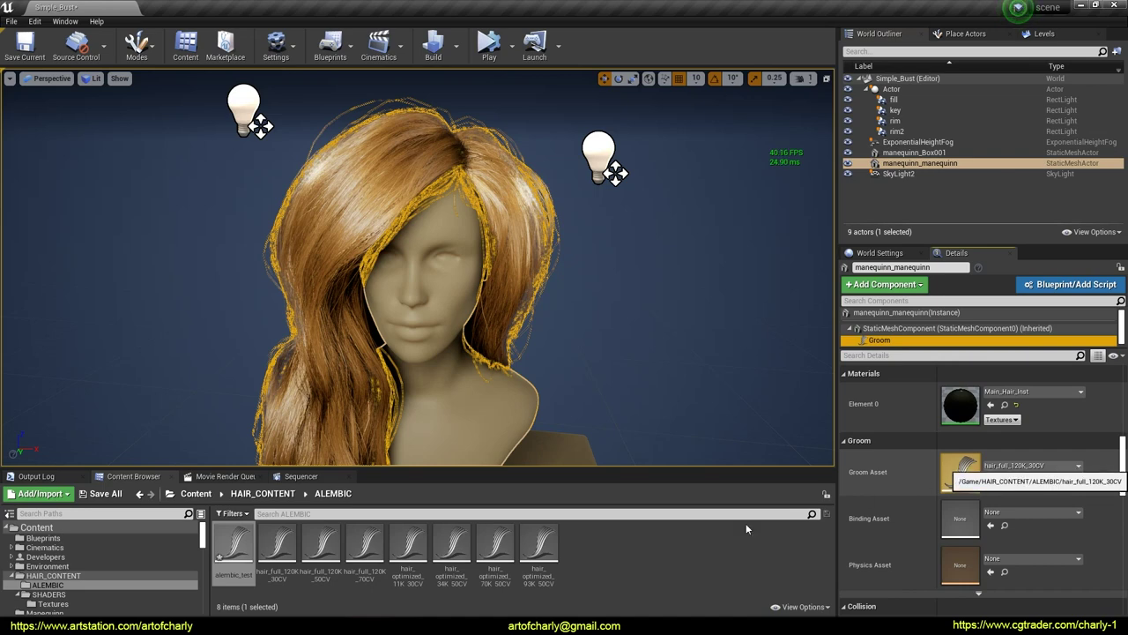
pyautogui.moveTo(235, 545); pyautogui.dragTo(956, 467)
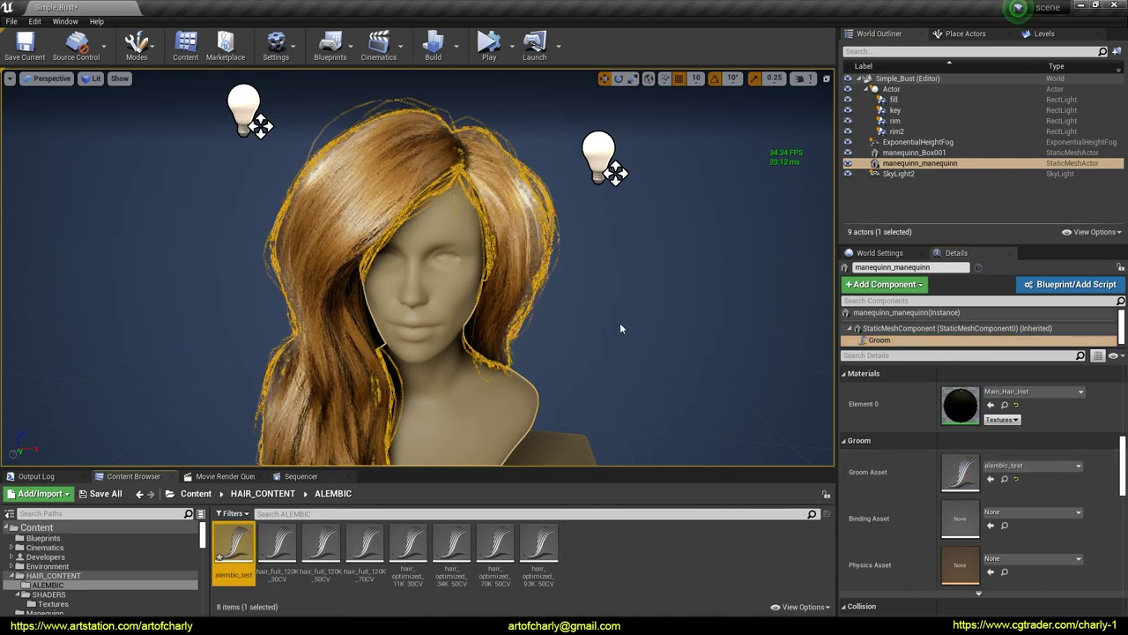
pyautogui.click(646, 561)
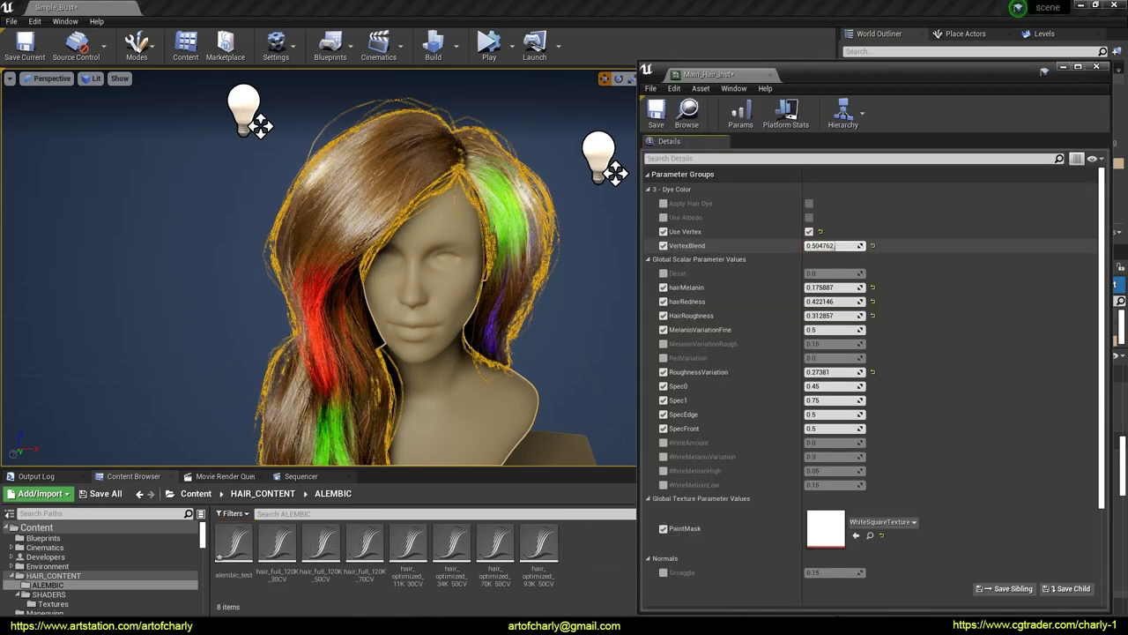
# Step: Set AlbedoBlend in Main_Hair_Inst to about 0.905, view the blended hair colors from around, and close the material instance
pyautogui.moveTo(481, 290)
pyautogui.mouseDown(button='right')
pyautogui.moveTo(423, 286)
pyautogui.moveTo(450, 300)
pyautogui.moveTo(450, 326)
pyautogui.mouseUp(button='right')
pyautogui.keyDown('alt'); pyautogui.moveTo(617, 291); pyautogui.dragTo(987, 300); pyautogui.keyUp('alt')
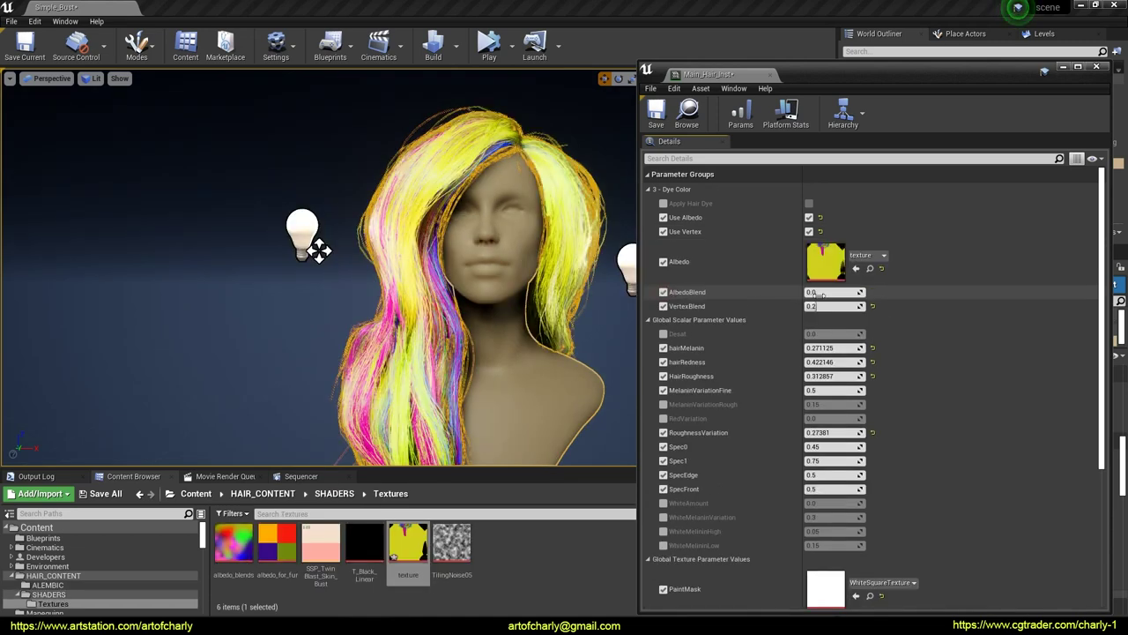
pyautogui.moveTo(827, 292); pyautogui.dragTo(856, 292)
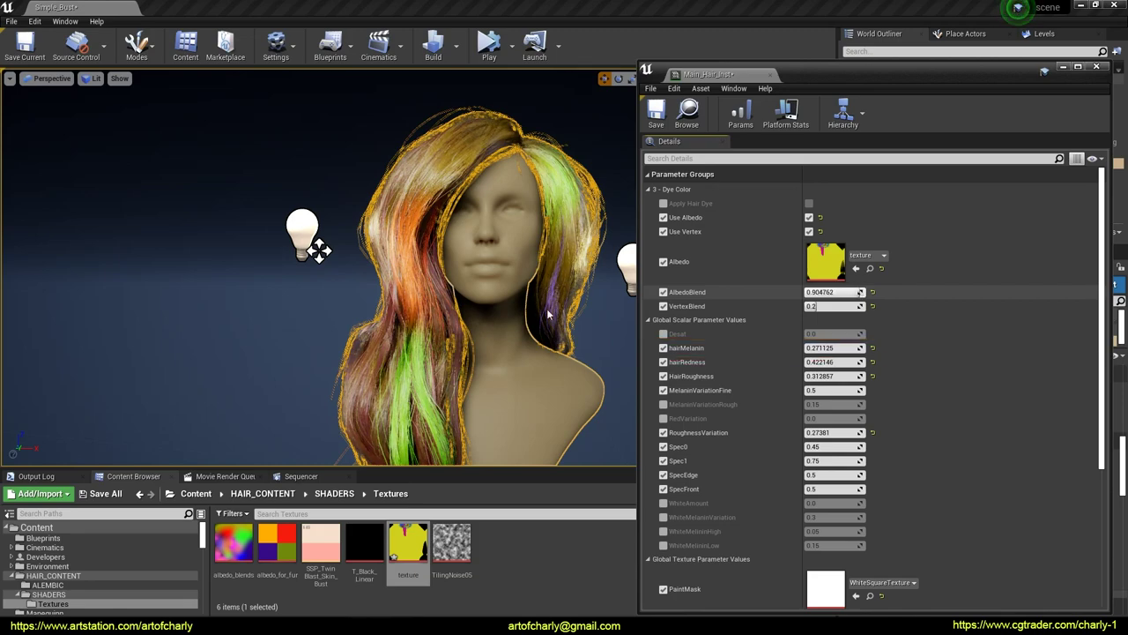
pyautogui.keyDown('alt'); pyautogui.moveTo(547, 314); pyautogui.dragTo(735, 313); pyautogui.keyUp('alt')
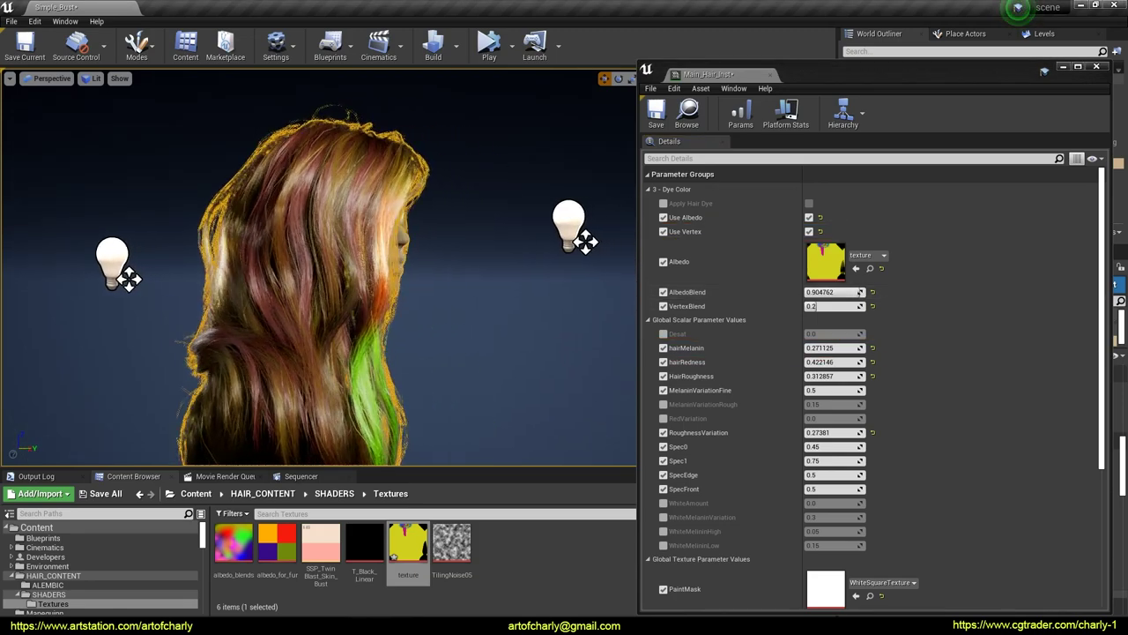
pyautogui.moveTo(352, 264); pyautogui.dragTo(141, 321, button='right')
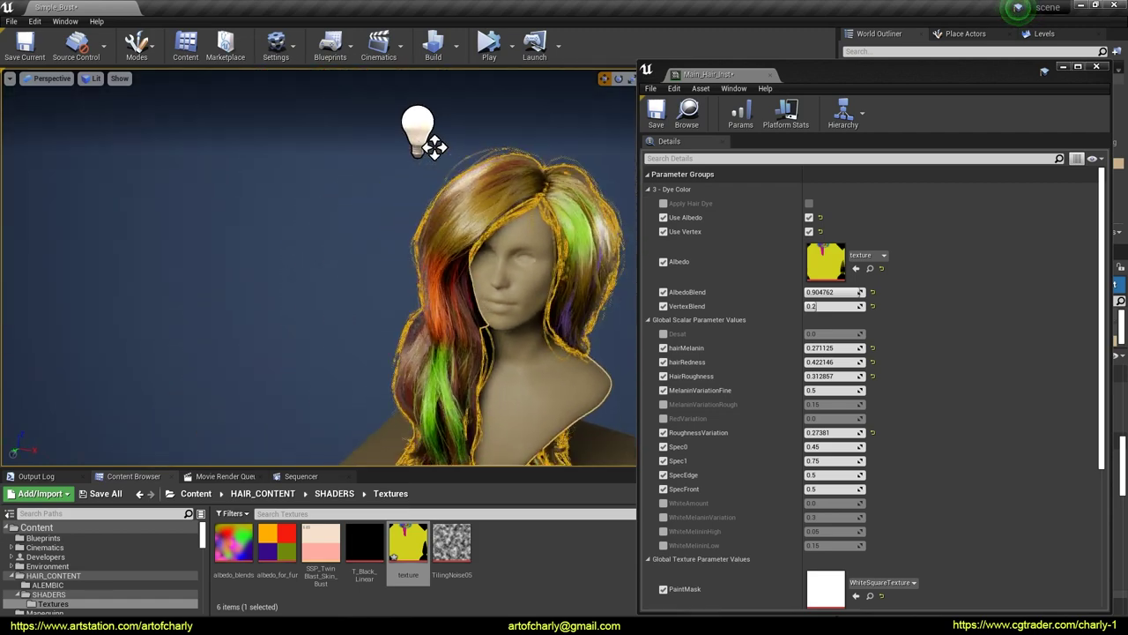
pyautogui.moveTo(399, 297); pyautogui.dragTo(467, 298, button='right')
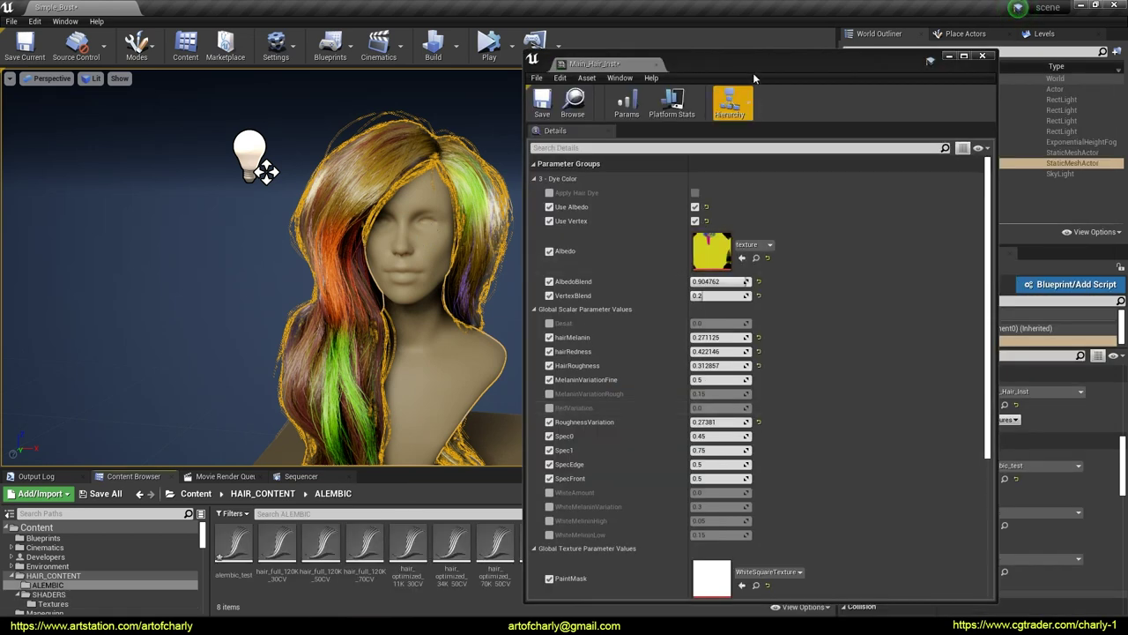
pyautogui.moveTo(753, 72); pyautogui.dragTo(862, 54)
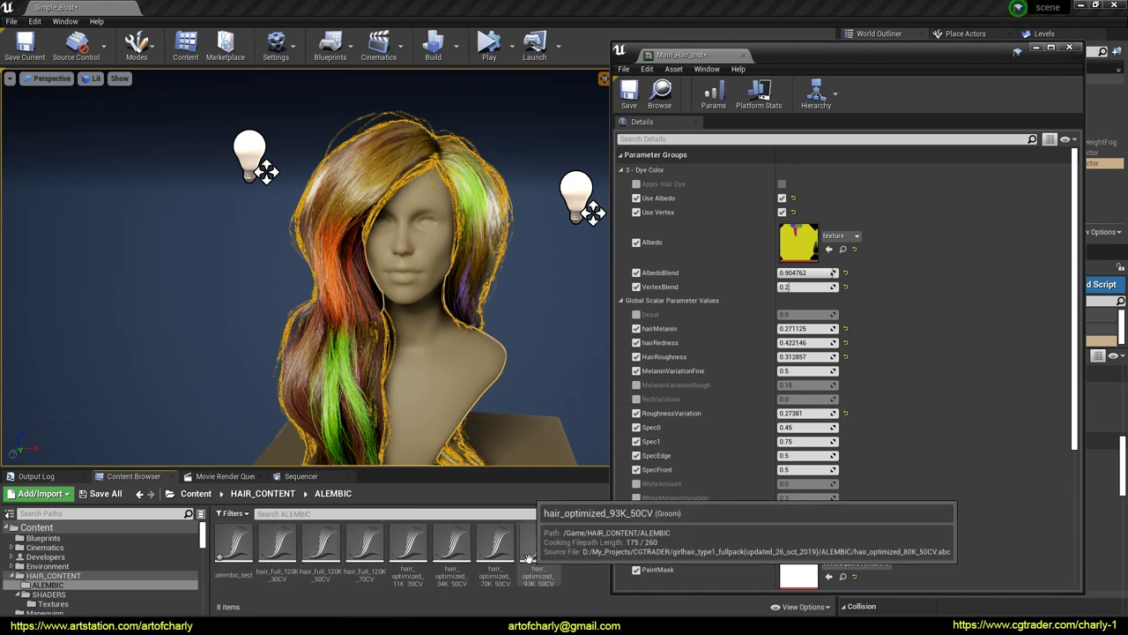
pyautogui.click(1069, 47)
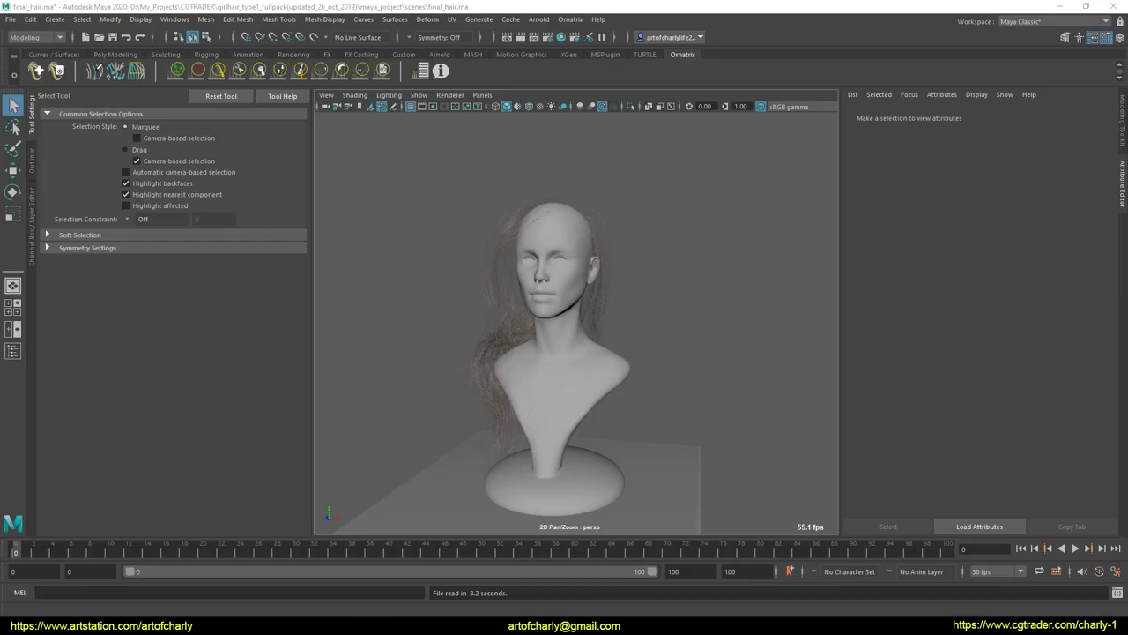
# Step: Switch to Maya, select the groom hair, open its Ornatrix Operators Stack and select the BakedHair4 operator
pyautogui.click(492, 211)
pyautogui.click(422, 71)
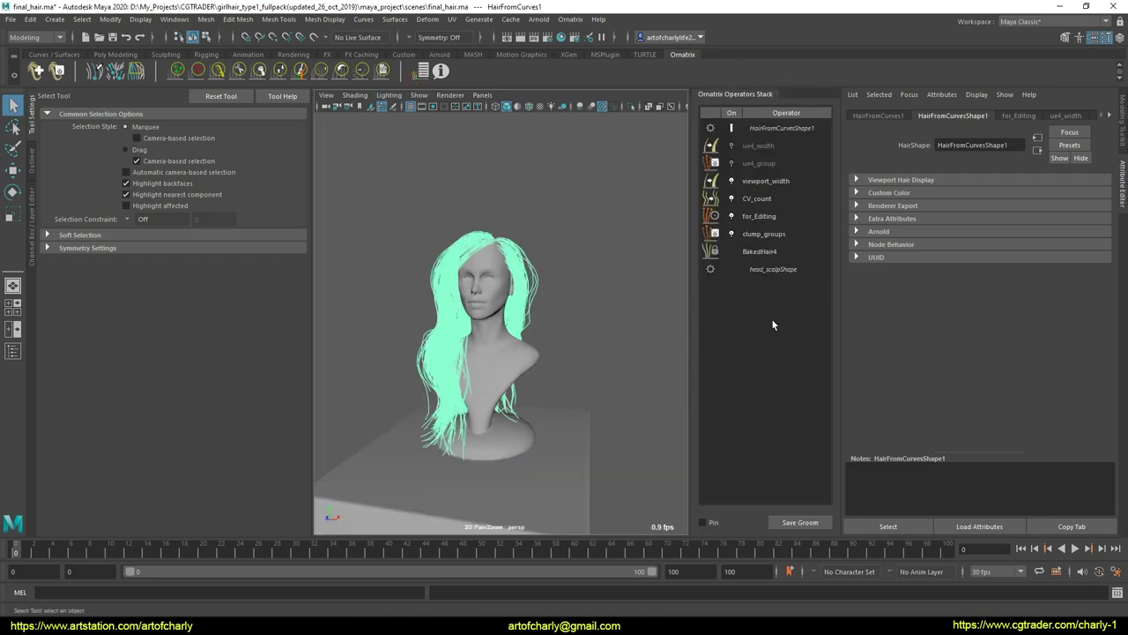
pyautogui.click(768, 252)
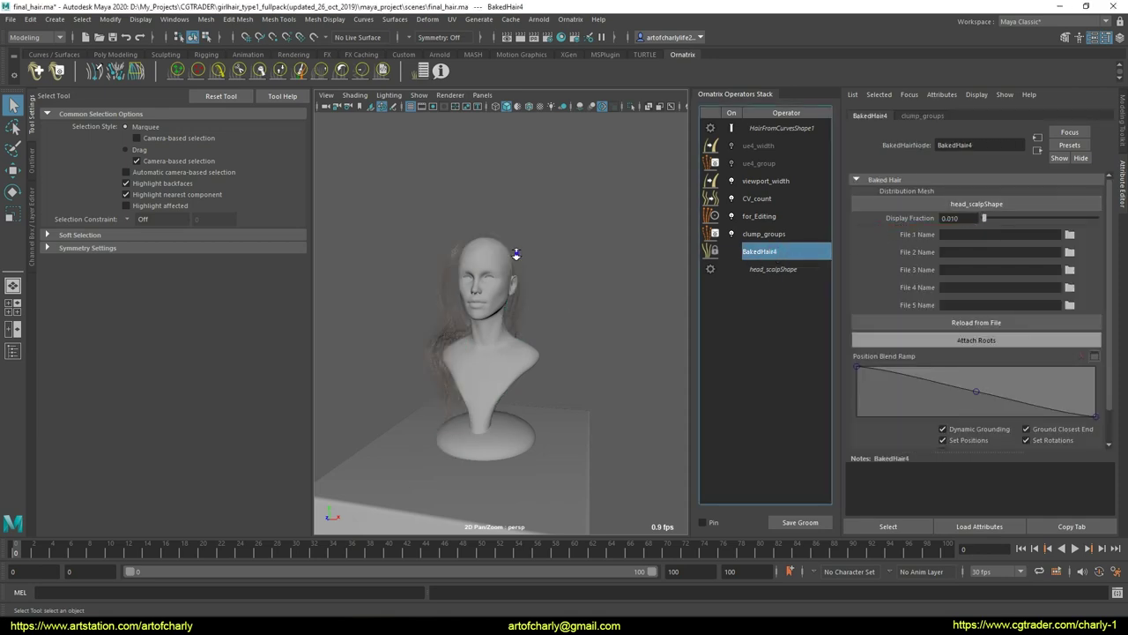
pyautogui.keyDown('alt'); pyautogui.moveTo(515, 253); pyautogui.dragTo(548, 333, button='right'); pyautogui.keyUp('alt')
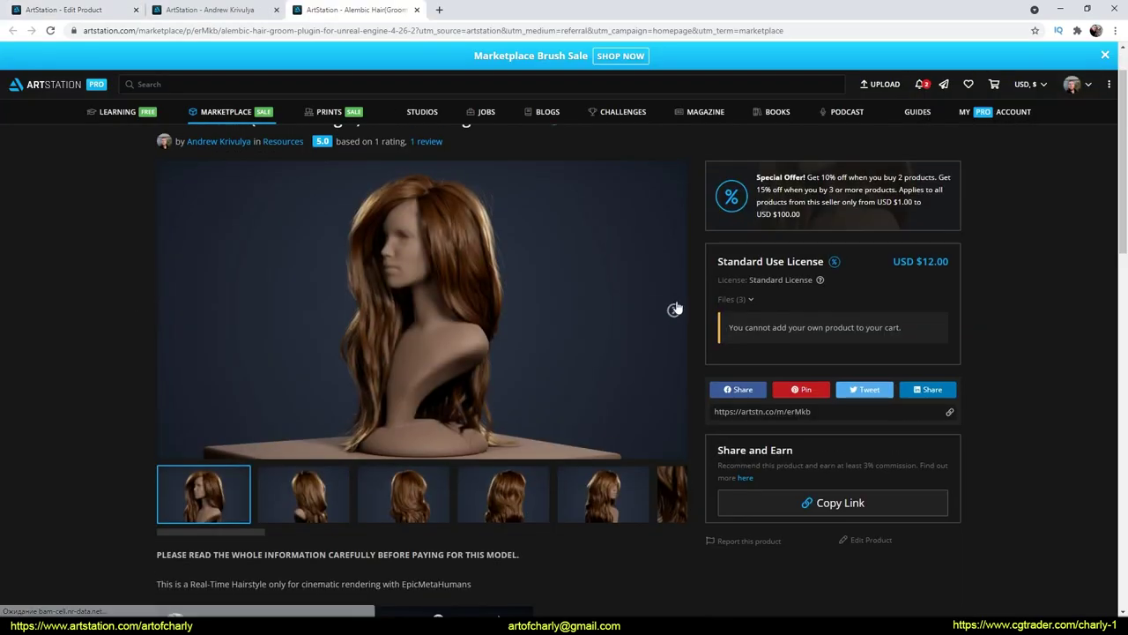
# Step: Look through the preview images on the ArtStation hair product page, and return to Maya
pyautogui.click(674, 310)
pyautogui.click(674, 310)
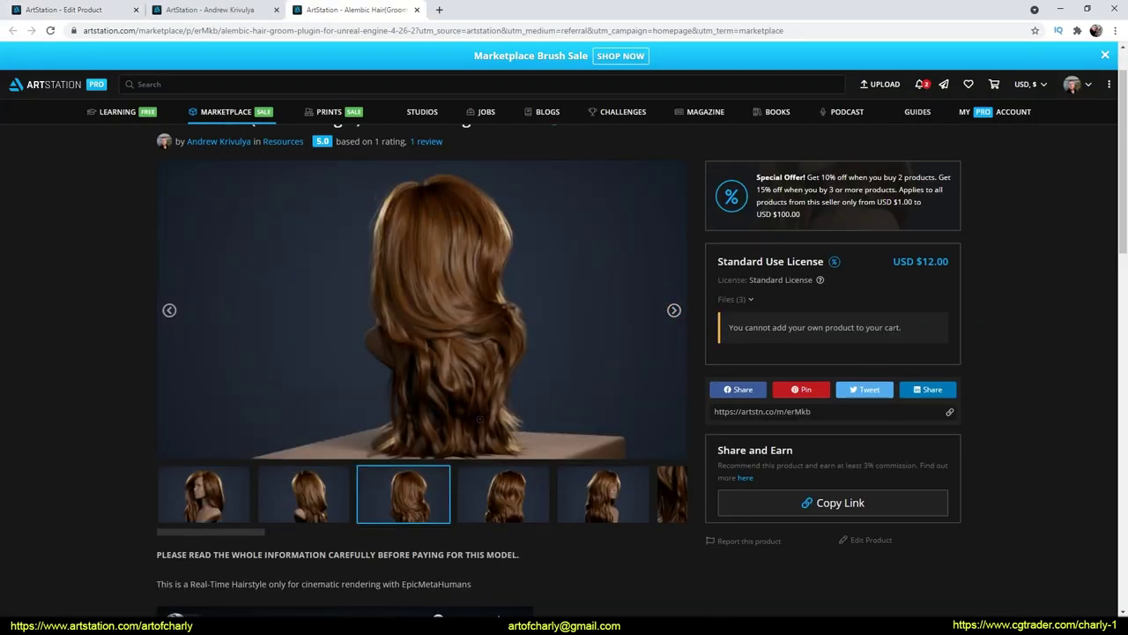
pyautogui.click(425, 625)
pyautogui.click(468, 591)
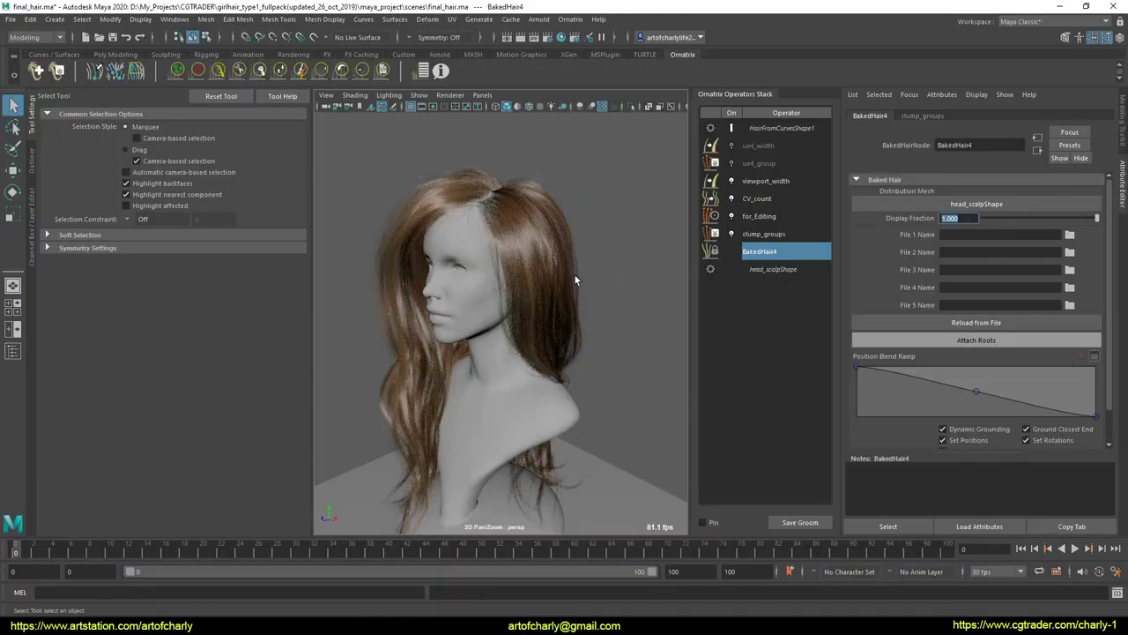
# Step: Set BakedHair4's Display Fraction to 0.3 and view the thinned hair from around
pyautogui.keyDown('alt'); pyautogui.moveTo(575, 280); pyautogui.dragTo(591, 241); pyautogui.keyUp('alt')
pyautogui.moveTo(970, 218); pyautogui.dragTo(853, 207)
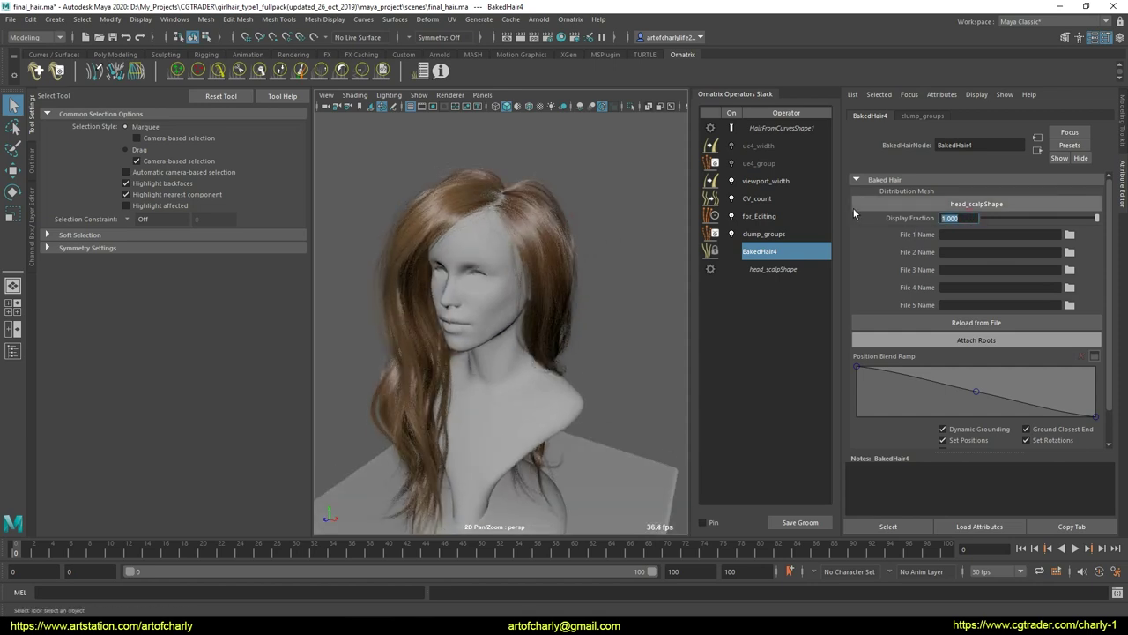
pyautogui.write('0.3')
pyautogui.press('Return')
pyautogui.keyDown('alt'); pyautogui.moveTo(552, 242); pyautogui.dragTo(537, 291); pyautogui.keyUp('alt')
pyautogui.keyDown('alt'); pyautogui.moveTo(537, 292); pyautogui.dragTo(421, 399, button='right'); pyautogui.keyUp('alt')
pyautogui.keyDown('alt'); pyautogui.moveTo(421, 399); pyautogui.dragTo(493, 366); pyautogui.keyUp('alt')
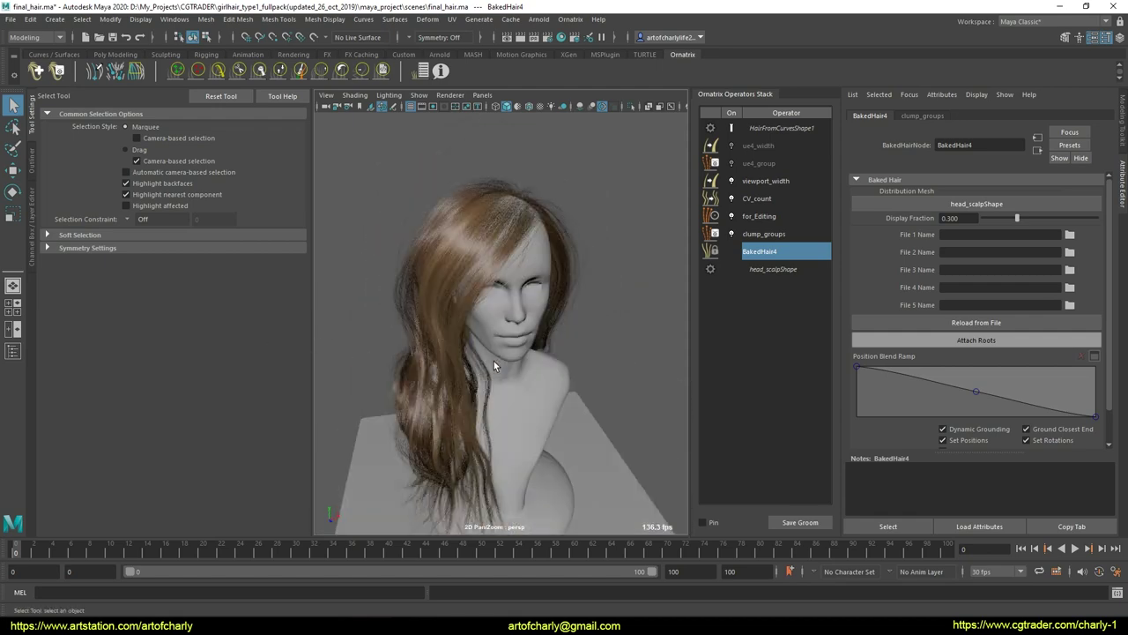
# Step: Check the clump_groups and for_Editing operators, view the hair from the other side, and reselect BakedHair4
pyautogui.click(777, 233)
pyautogui.click(791, 221)
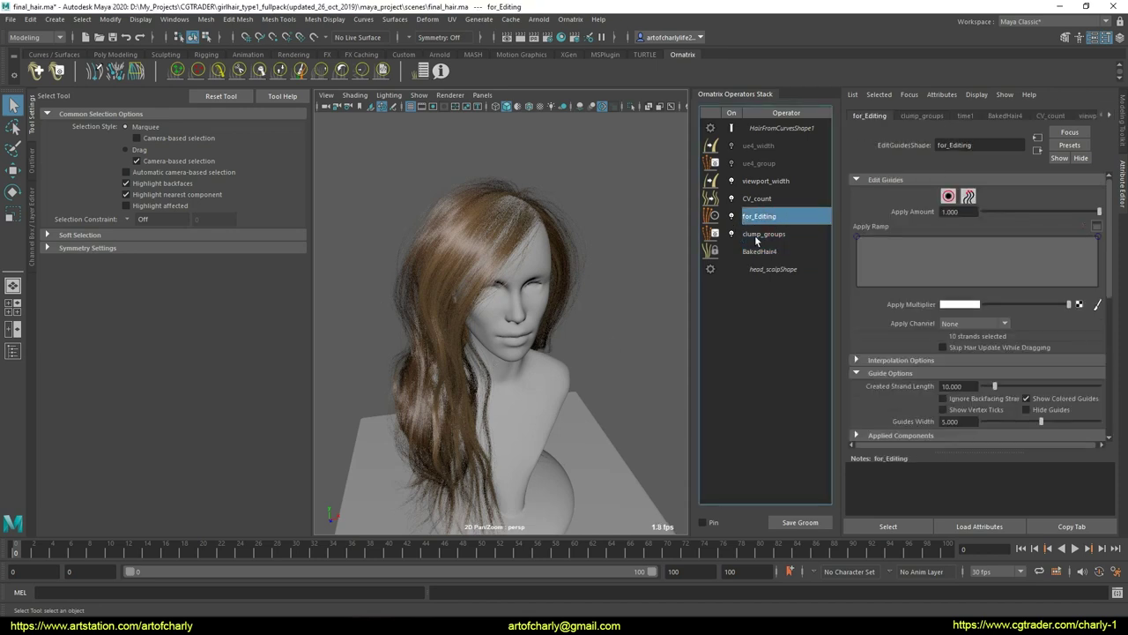
pyautogui.moveTo(760, 211); pyautogui.dragTo(687, 221)
pyautogui.press('Escape')
pyautogui.keyDown('alt'); pyautogui.moveTo(543, 309); pyautogui.dragTo(512, 222); pyautogui.keyUp('alt')
pyautogui.click(780, 254)
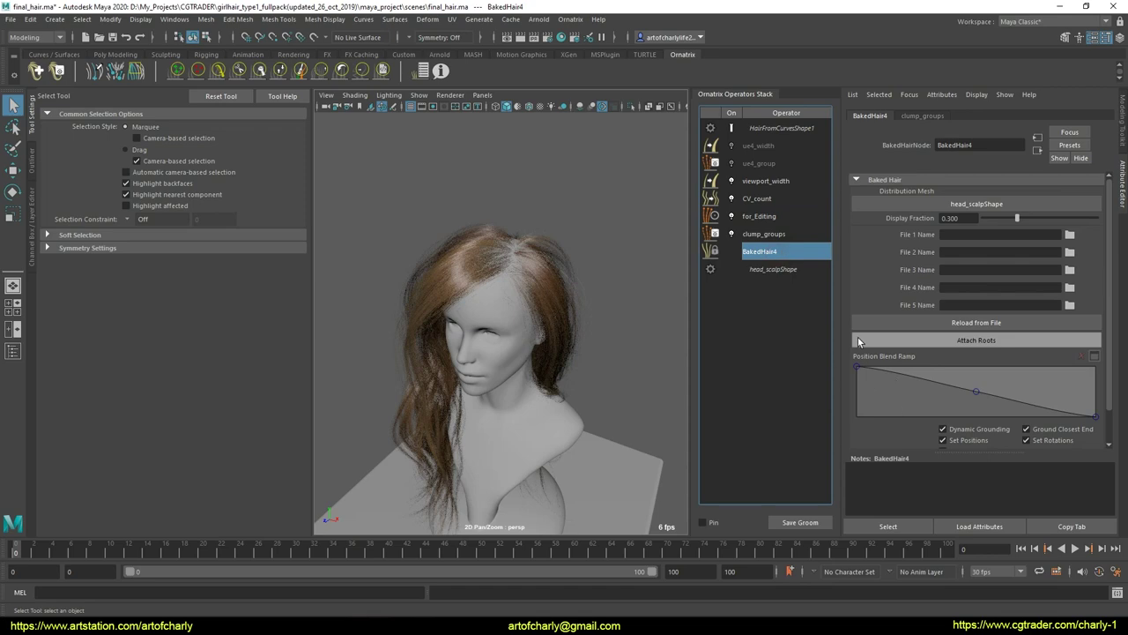
# Step: Expand the isolation settings of BakedHair4 and examine the hairstyle from the front, top and side
pyautogui.scroll(-1, 899, 409)
pyautogui.click(886, 429)
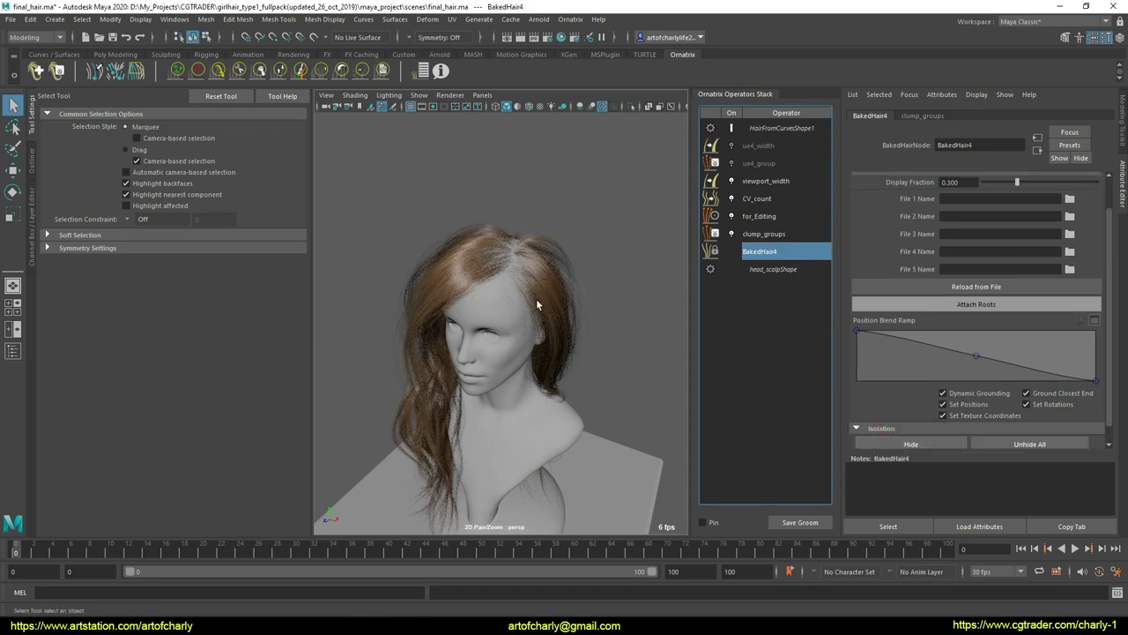
pyautogui.moveTo(535, 299)
pyautogui.keyDown('alt'); pyautogui.mouseDown()
pyautogui.moveTo(568, 349)
pyautogui.moveTo(582, 345)
pyautogui.moveTo(503, 264)
pyautogui.moveTo(470, 327)
pyautogui.moveTo(549, 292)
pyautogui.mouseUp(); pyautogui.keyUp('alt')
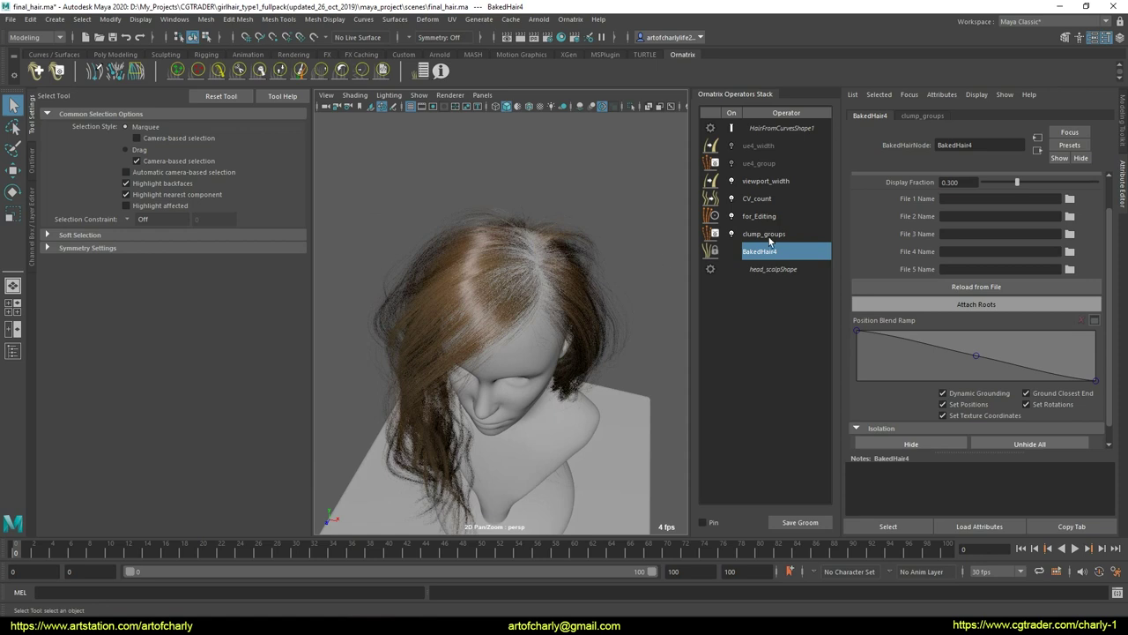
pyautogui.keyDown('alt'); pyautogui.moveTo(494, 247); pyautogui.dragTo(550, 256); pyautogui.keyUp('alt')
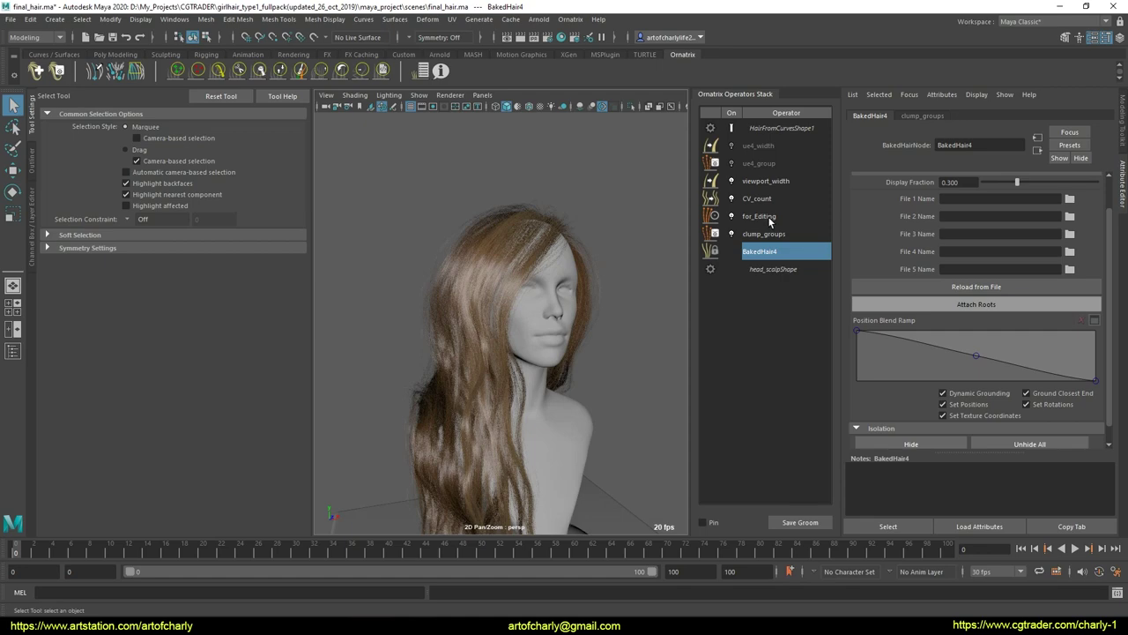
pyautogui.keyDown('alt'); pyautogui.moveTo(635, 291); pyautogui.dragTo(485, 364); pyautogui.keyUp('alt')
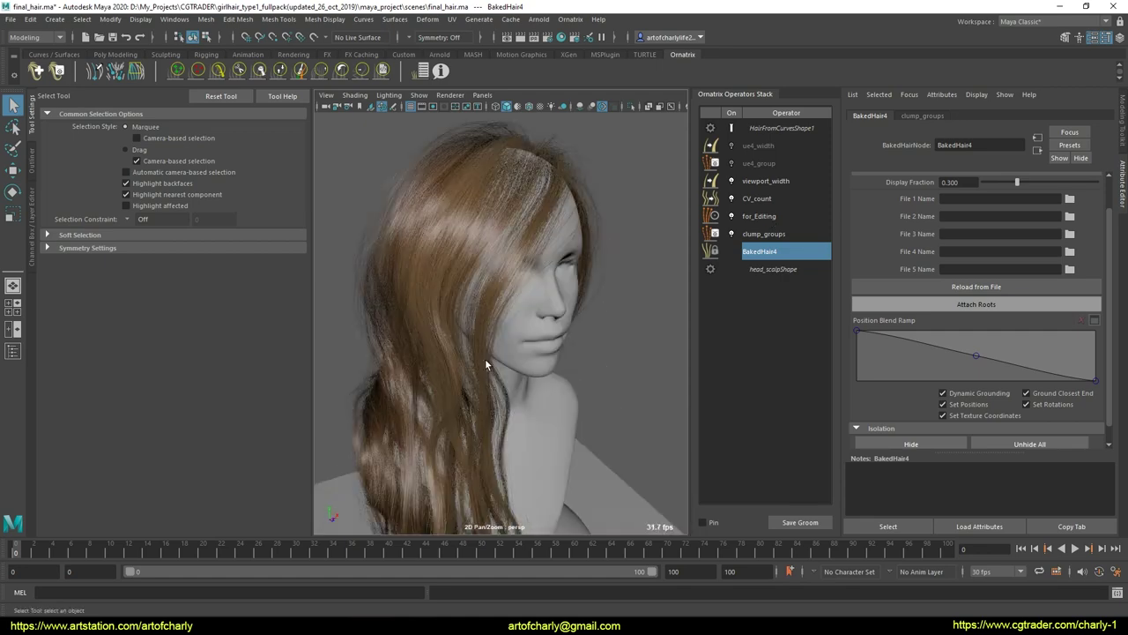
pyautogui.keyDown('alt'); pyautogui.moveTo(519, 296); pyautogui.dragTo(494, 269); pyautogui.keyUp('alt')
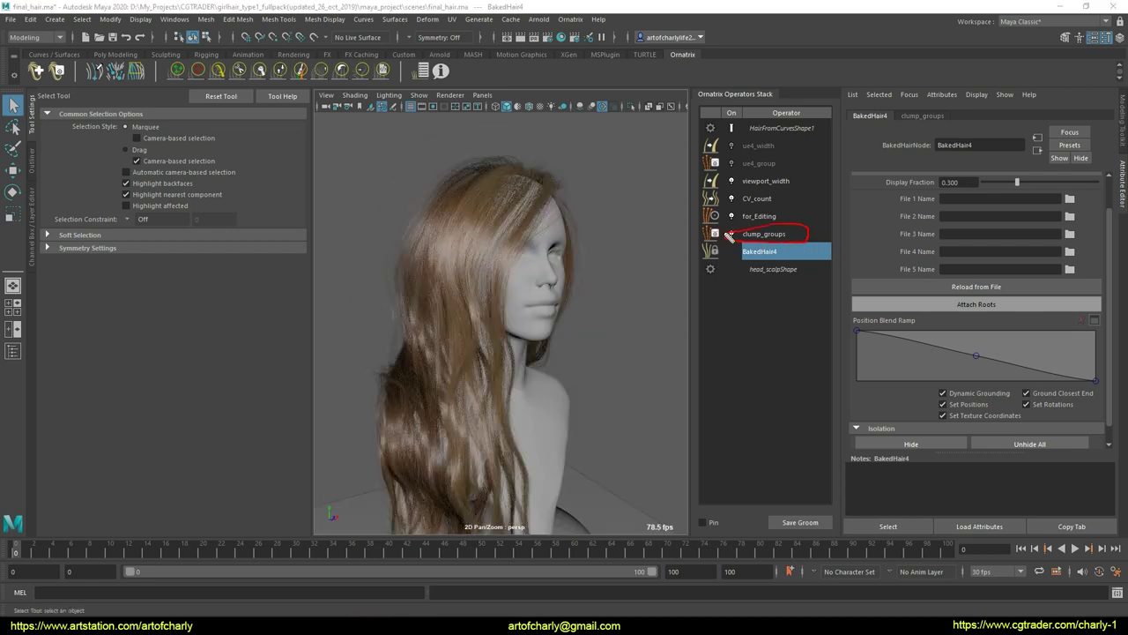
# Step: Inspect the clump_groups operator's expression and view the coloured strand groups with HairFromCurvesShape1 turned off
pyautogui.click(783, 234)
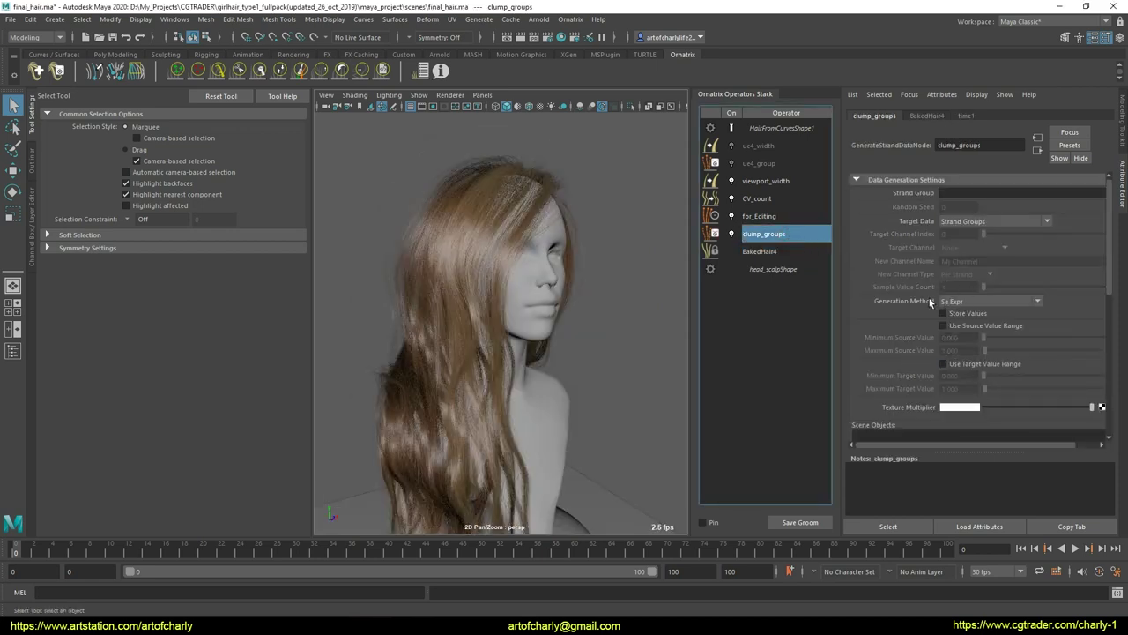
pyautogui.scroll(-5, 929, 298)
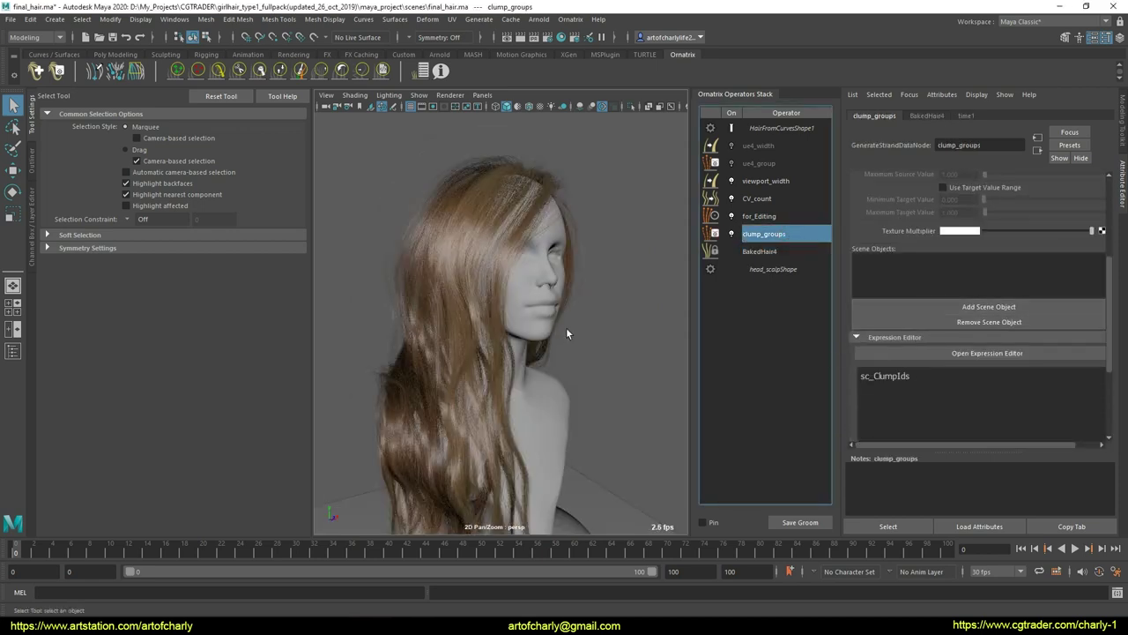
pyautogui.click(769, 128)
pyautogui.click(900, 180)
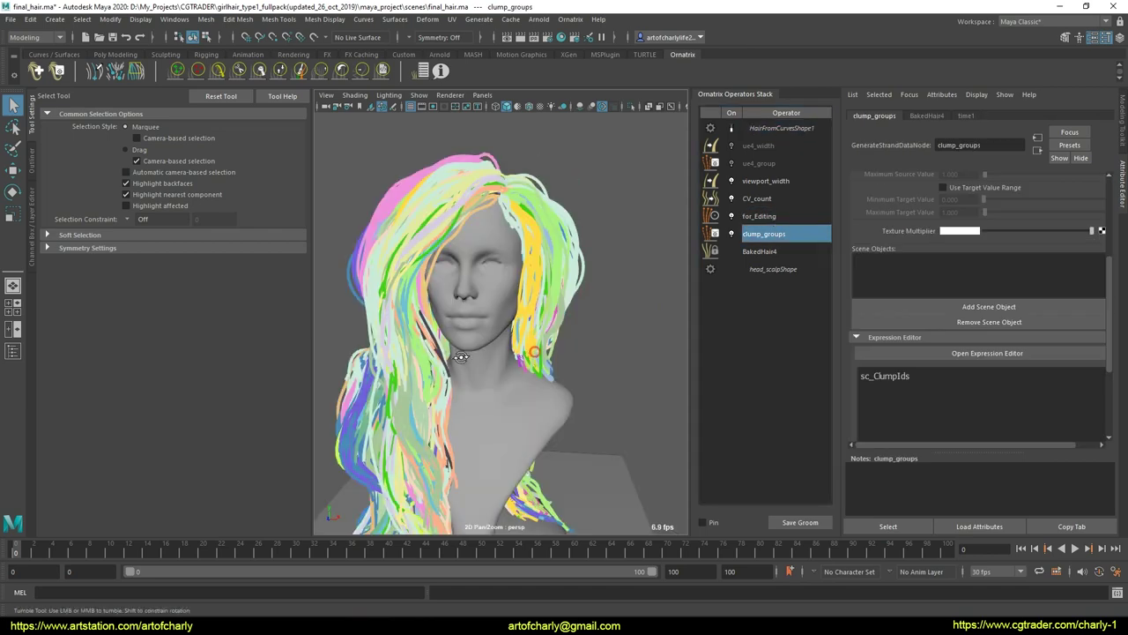
pyautogui.keyDown('alt'); pyautogui.moveTo(531, 348); pyautogui.dragTo(464, 302); pyautogui.keyUp('alt')
pyautogui.keyDown('alt'); pyautogui.moveTo(462, 297); pyautogui.dragTo(521, 395, button='right'); pyautogui.keyUp('alt')
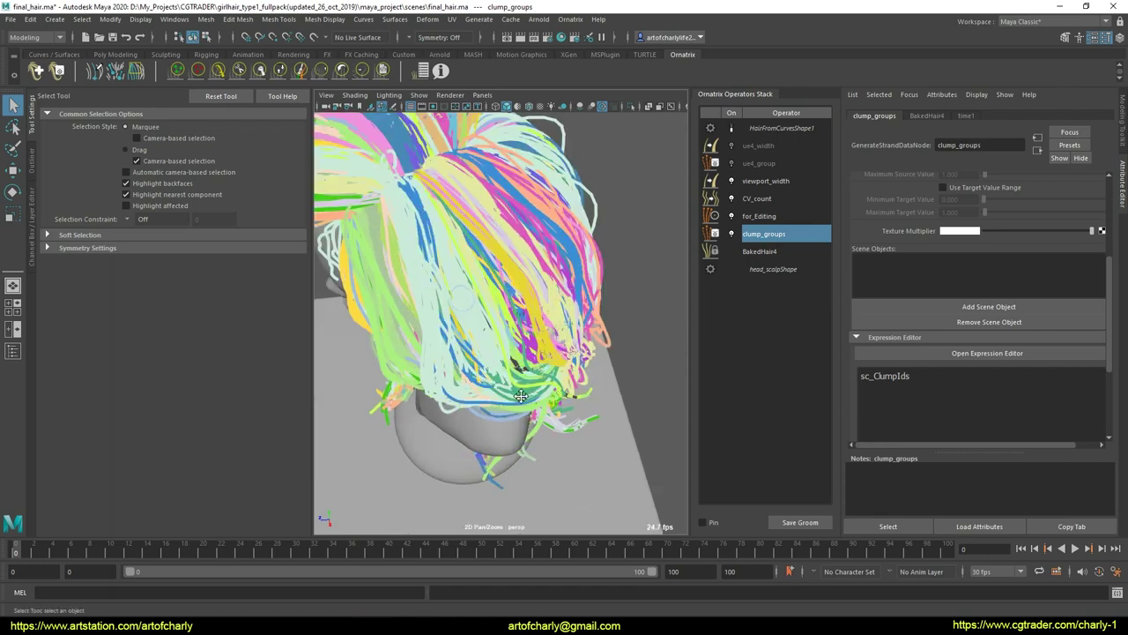
pyautogui.keyDown('alt'); pyautogui.moveTo(521, 396); pyautogui.dragTo(559, 445); pyautogui.keyUp('alt')
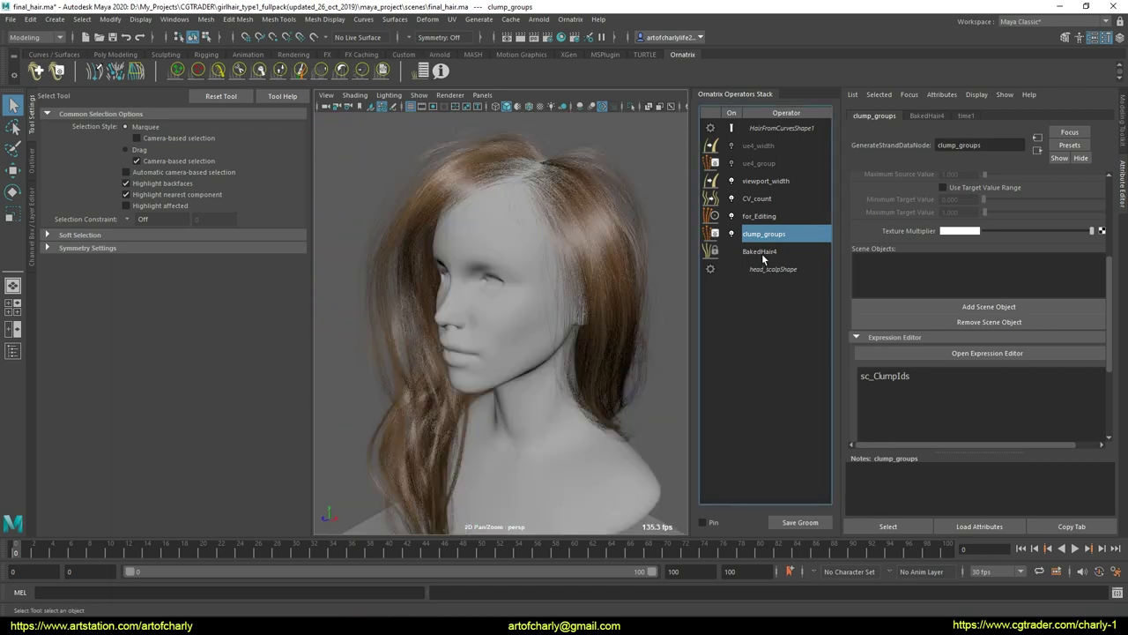
# Step: Isolate the BakedHair4 strands rooted along the front hairline above the temple with a rectangular selection
pyautogui.click(758, 252)
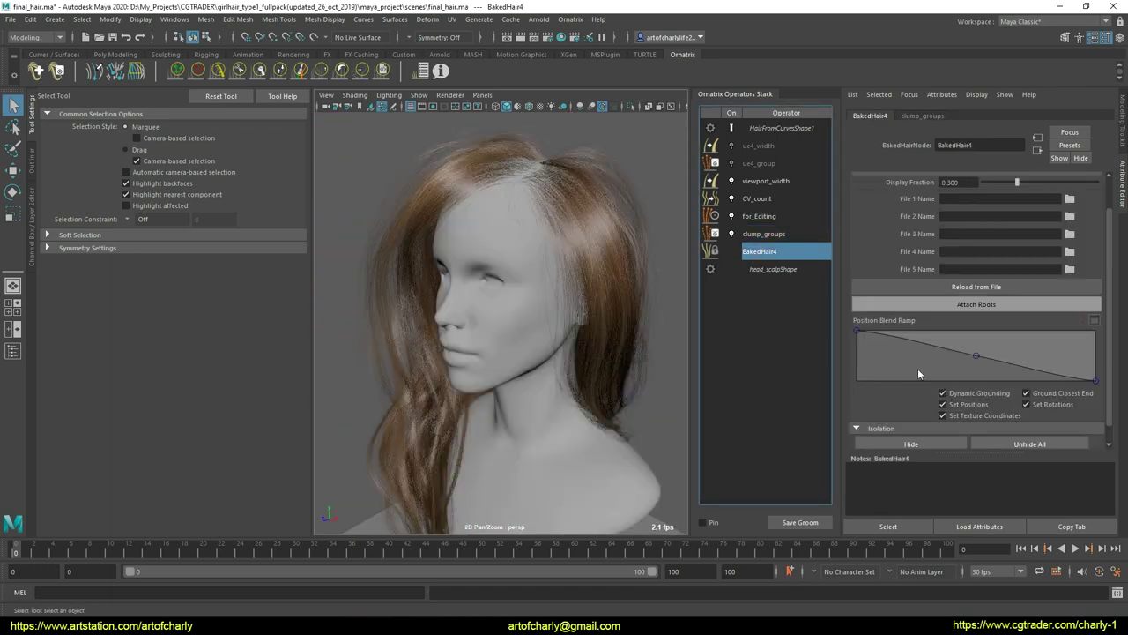
pyautogui.scroll(-1, 917, 368)
pyautogui.keyDown('alt'); pyautogui.moveTo(595, 362); pyautogui.dragTo(501, 312); pyautogui.keyUp('alt')
pyautogui.keyDown('alt'); pyautogui.moveTo(501, 312); pyautogui.dragTo(519, 340, button='right'); pyautogui.keyUp('alt')
pyautogui.keyDown('alt'); pyautogui.moveTo(517, 340); pyautogui.dragTo(506, 315); pyautogui.keyUp('alt')
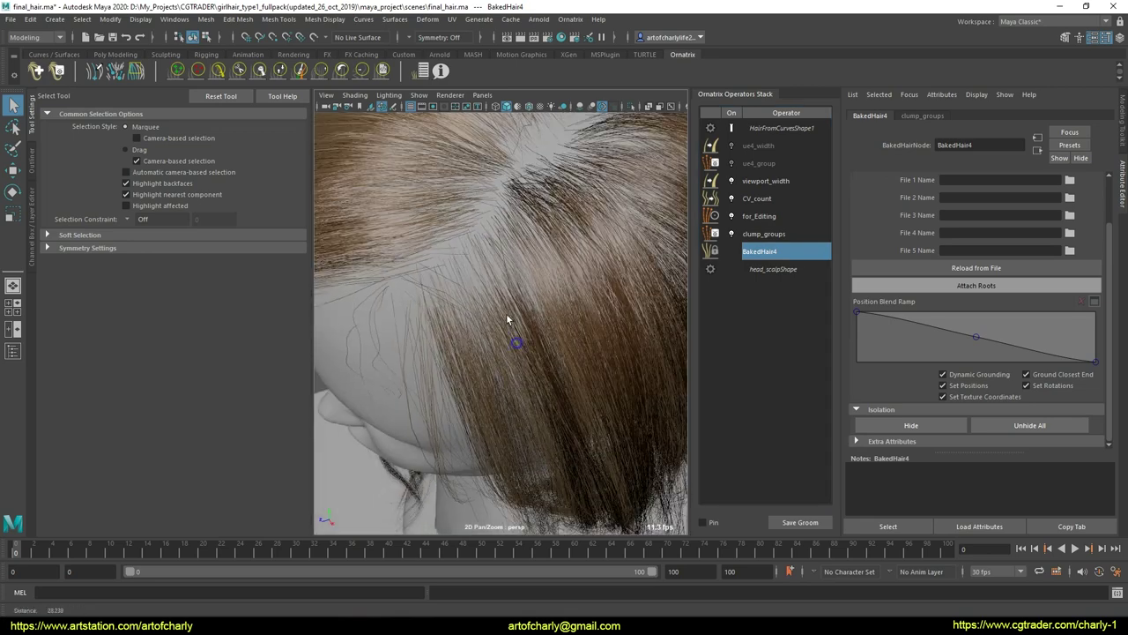
pyautogui.scroll(-3, 509, 313)
pyautogui.keyDown('alt'); pyautogui.moveTo(496, 360); pyautogui.dragTo(527, 320); pyautogui.keyUp('alt')
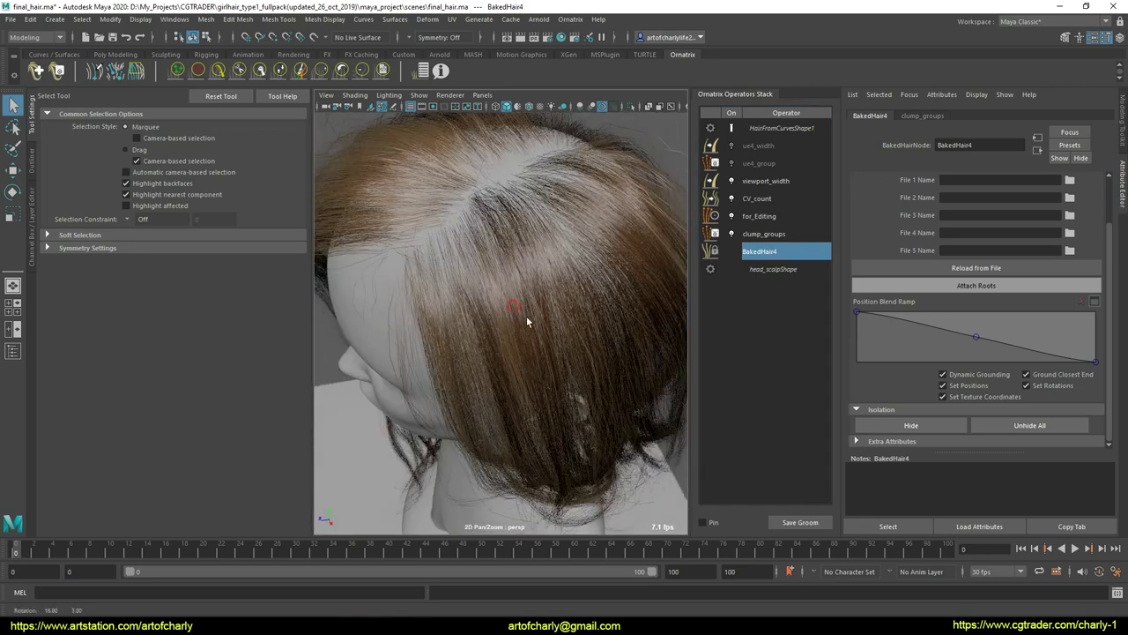
pyautogui.click(912, 424)
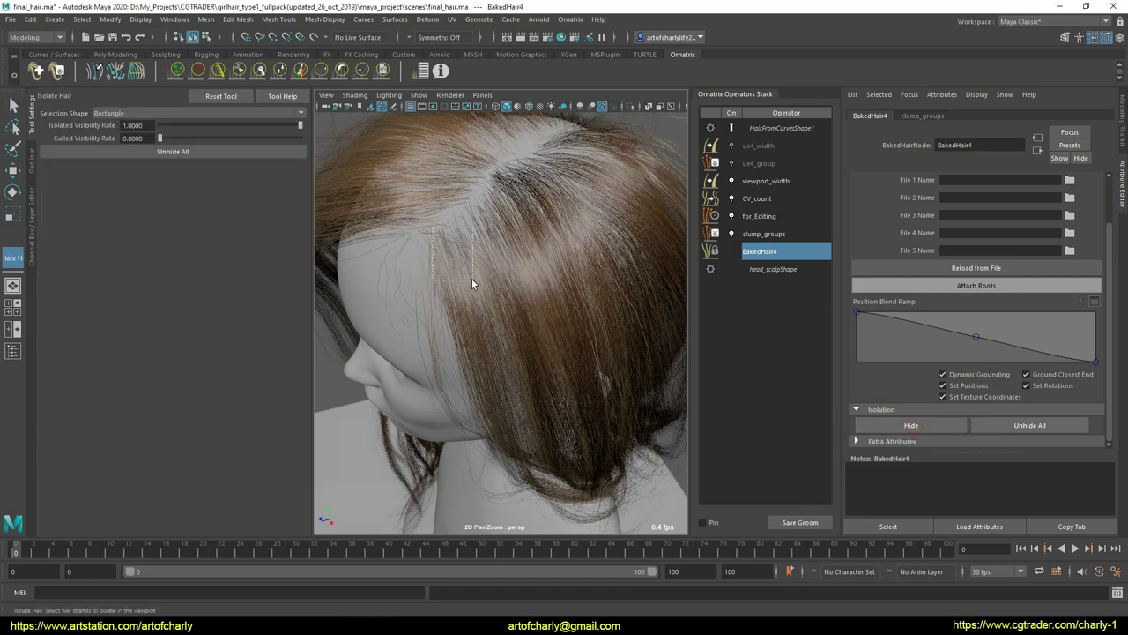
pyautogui.moveTo(471, 279); pyautogui.dragTo(473, 280)
pyautogui.keyDown('alt'); pyautogui.moveTo(473, 280); pyautogui.dragTo(393, 370); pyautogui.keyUp('alt')
pyautogui.keyDown('alt'); pyautogui.moveTo(527, 297); pyautogui.dragTo(677, 251, button='right'); pyautogui.keyUp('alt')
pyautogui.keyDown('alt'); pyautogui.moveTo(677, 251); pyautogui.dragTo(661, 270, button='middle'); pyautogui.keyUp('alt')
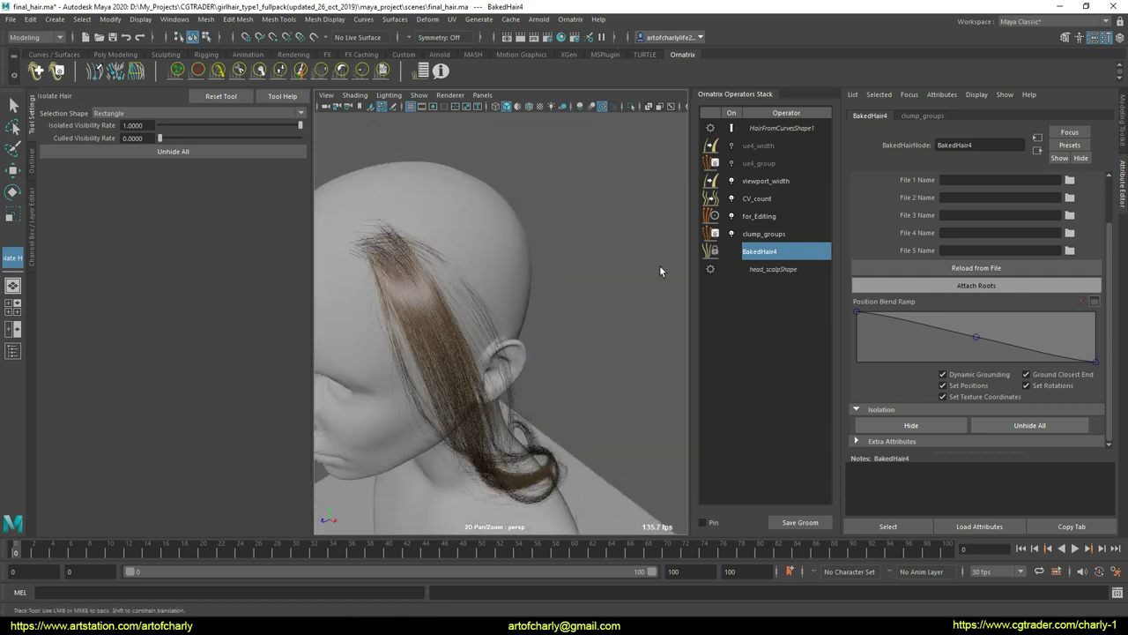
# Step: Open the for_Editing operator and turn off HairFromCurvesShape1 to show the isolated guides
pyautogui.click(762, 217)
pyautogui.keyDown('alt'); pyautogui.moveTo(480, 264); pyautogui.dragTo(758, 141, button='right'); pyautogui.keyUp('alt')
pyautogui.click(733, 129)
pyautogui.keyDown('alt'); pyautogui.moveTo(550, 256); pyautogui.dragTo(515, 252); pyautogui.keyUp('alt')
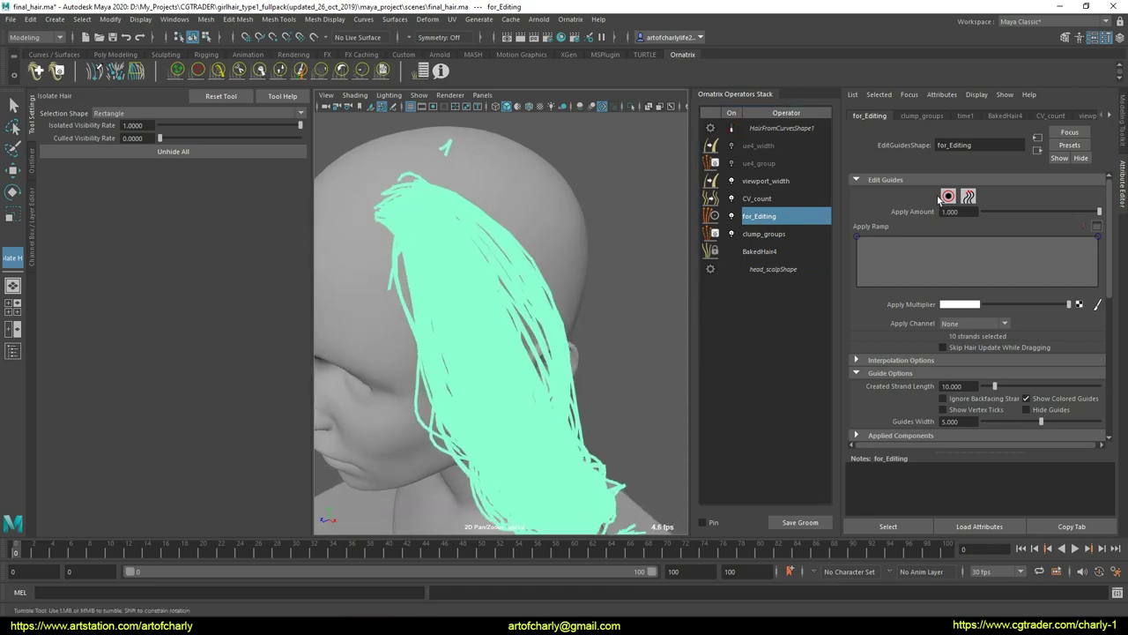
# Step: Activate strand selection in for_Editing with Select By Group enabled and select the guide group nearest the face
pyautogui.click(948, 197)
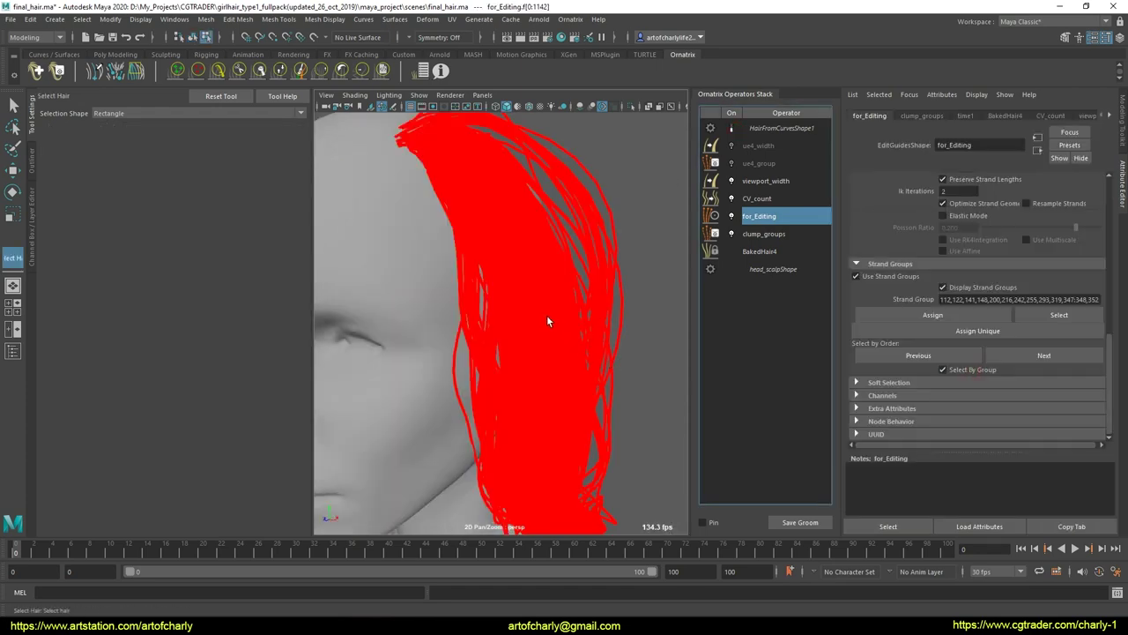
pyautogui.click(548, 321)
pyautogui.click(474, 271)
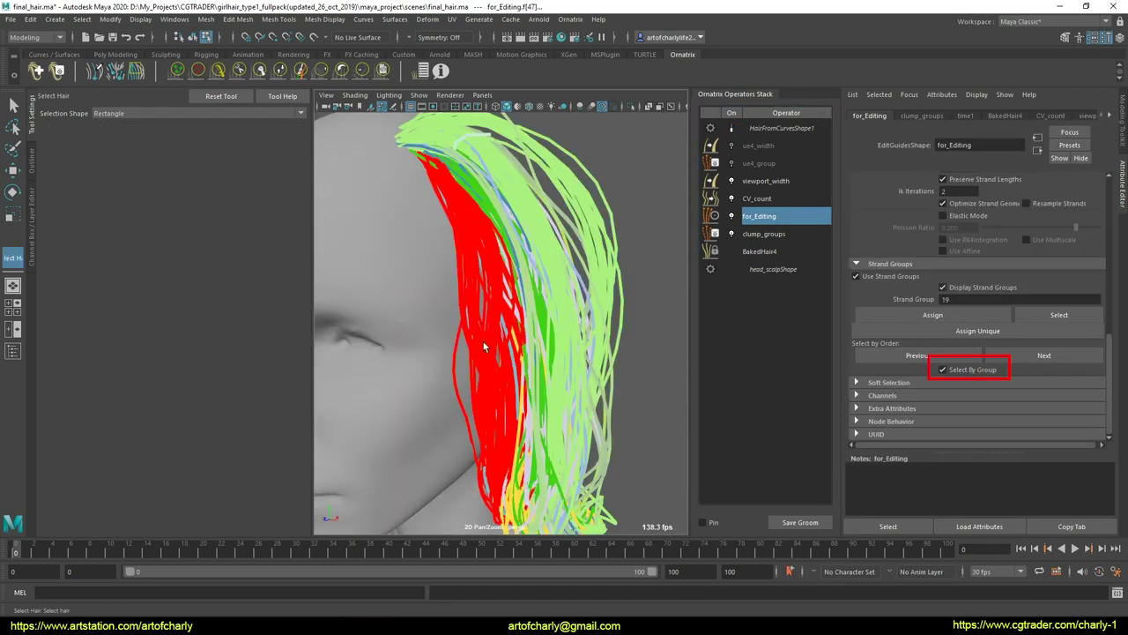
pyautogui.click(953, 300)
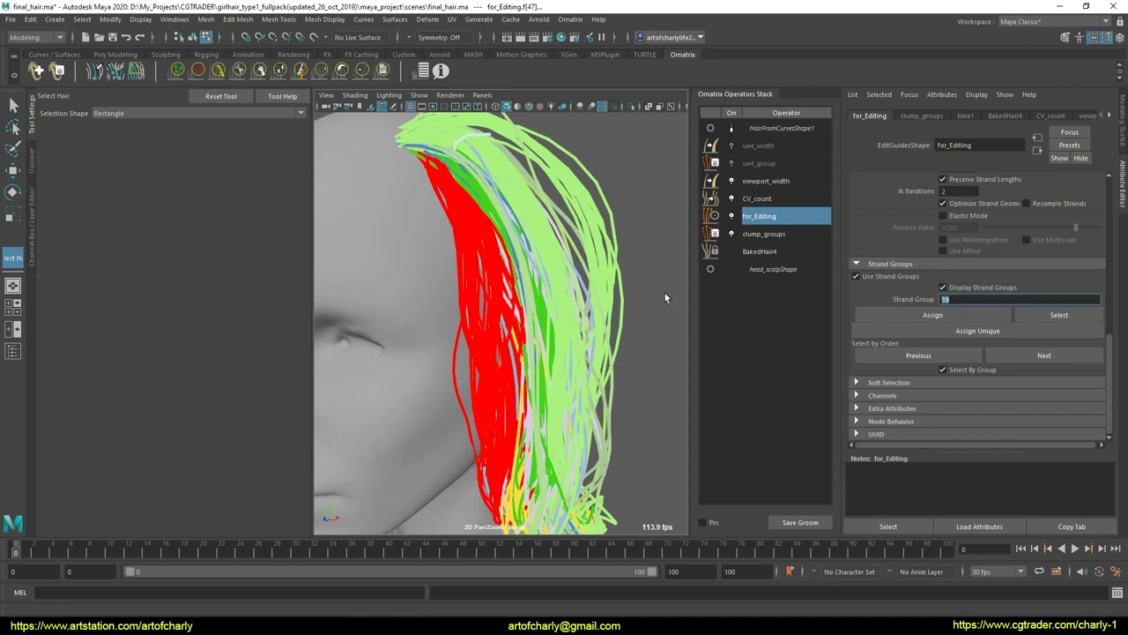
pyautogui.press('Return')
pyautogui.keyDown('alt'); pyautogui.moveTo(664, 293); pyautogui.dragTo(503, 348); pyautogui.keyUp('alt')
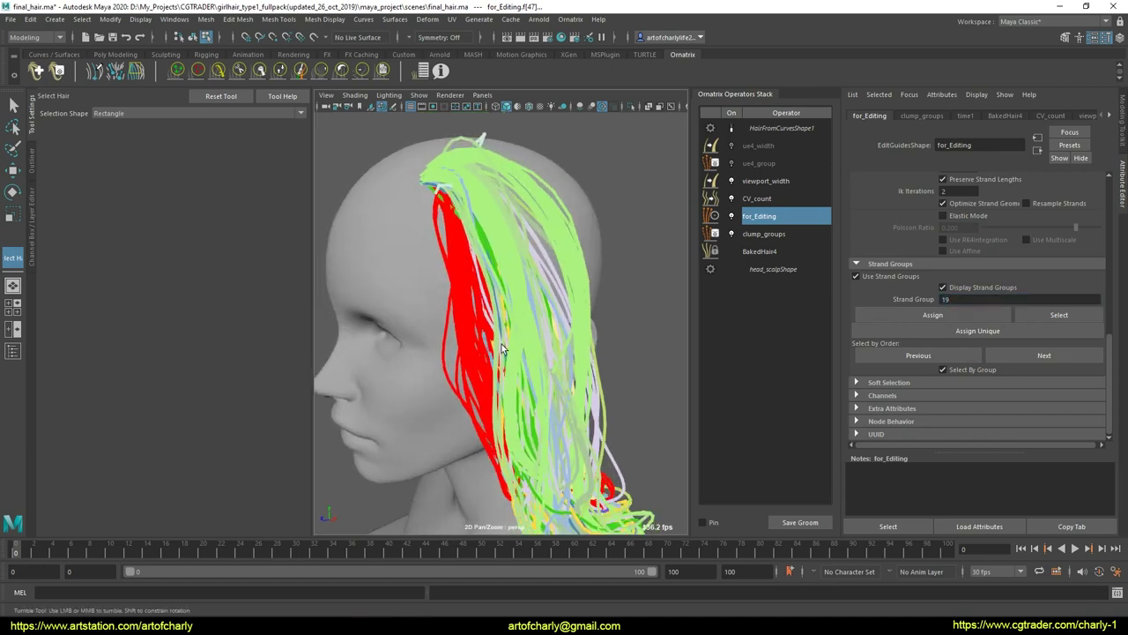
pyautogui.keyDown('alt'); pyautogui.moveTo(463, 267); pyautogui.dragTo(492, 274); pyautogui.keyUp('alt')
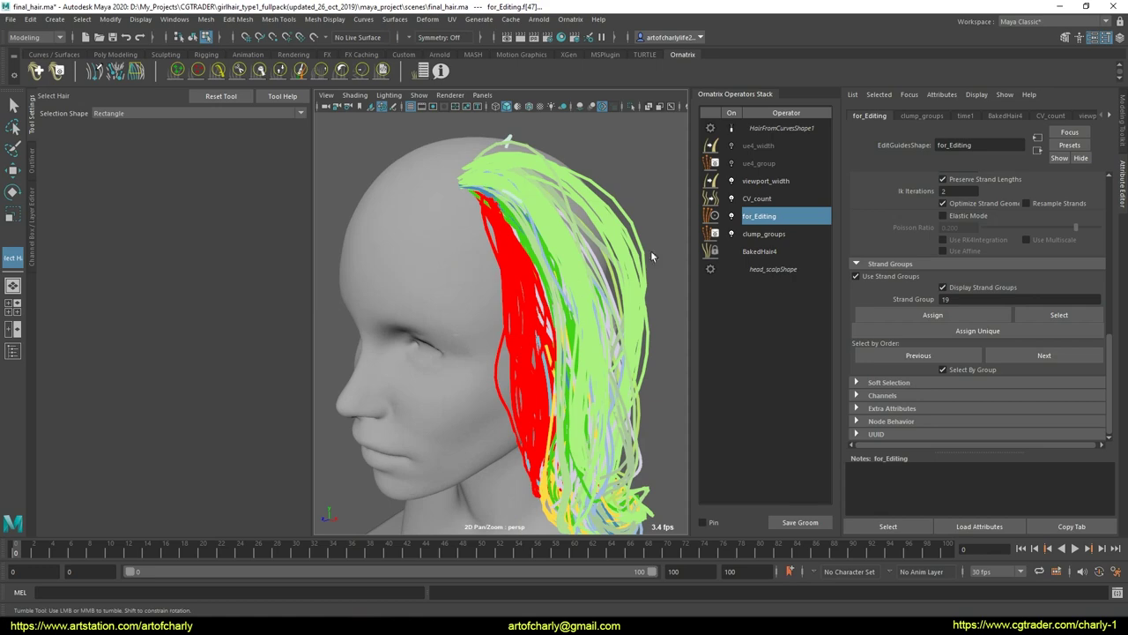
# Step: Disable Select By Group and deselect the rear strands of the group, keeping those closest to the face selected
pyautogui.scroll(11, 976, 240)
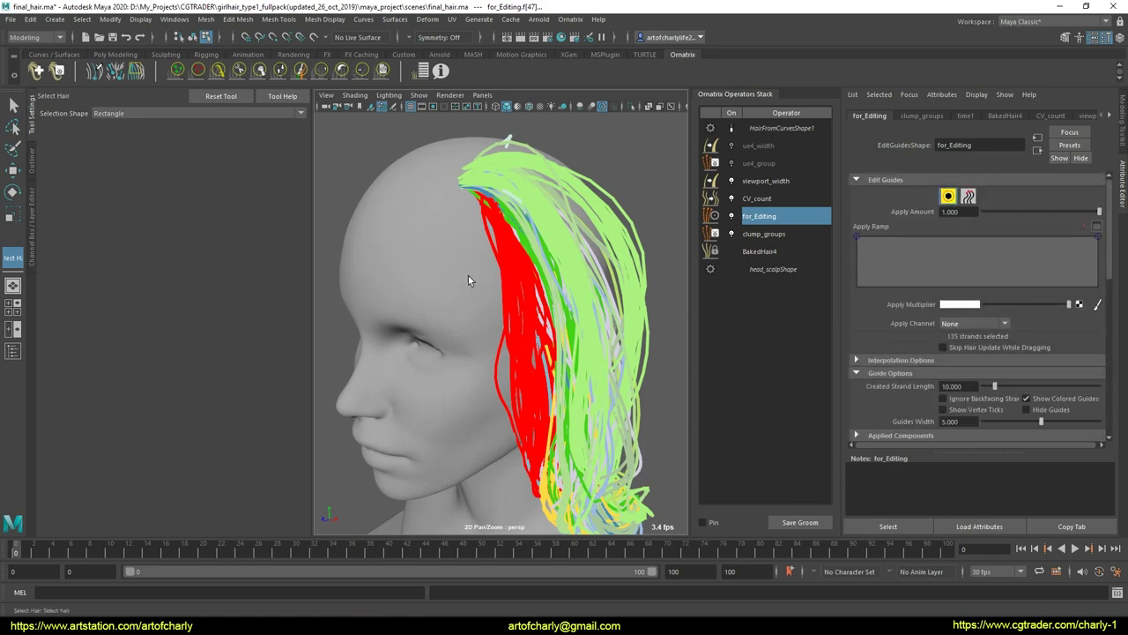
pyautogui.keyDown('alt'); pyautogui.moveTo(468, 275); pyautogui.dragTo(515, 319, button='right'); pyautogui.keyUp('alt')
pyautogui.keyDown('alt'); pyautogui.moveTo(514, 320); pyautogui.dragTo(596, 249); pyautogui.keyUp('alt')
pyautogui.scroll(-10, 970, 370)
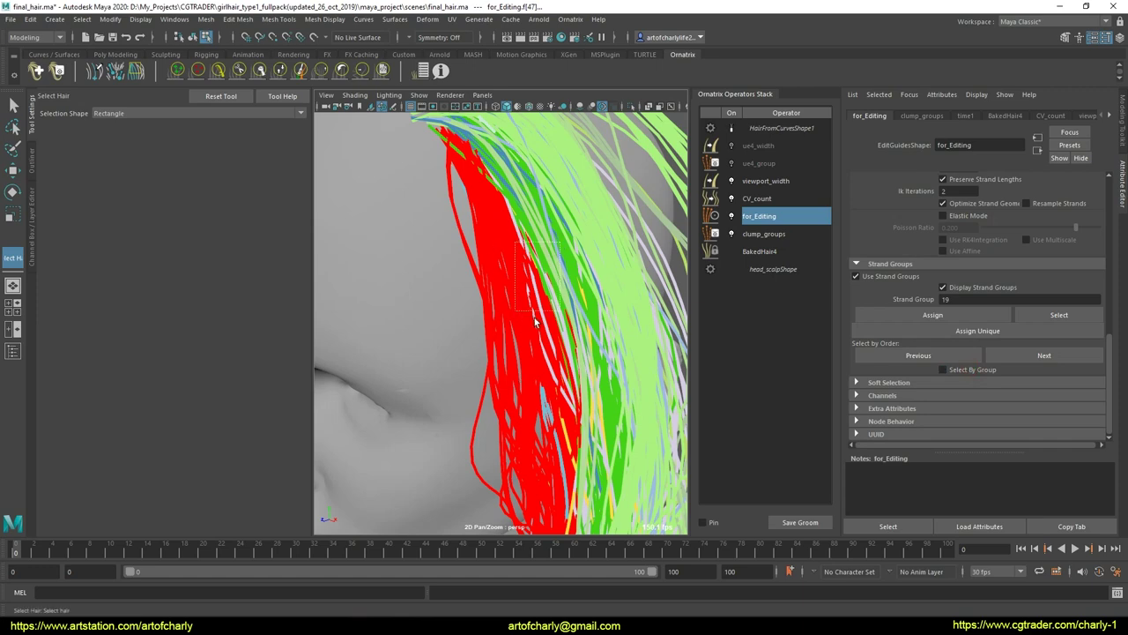
pyautogui.keyDown('ctrl'); pyautogui.moveTo(534, 322); pyautogui.dragTo(612, 364); pyautogui.keyUp('ctrl')
pyautogui.keyDown('alt'); pyautogui.moveTo(573, 329); pyautogui.dragTo(552, 320, button='right'); pyautogui.keyUp('alt')
pyautogui.keyDown('alt'); pyautogui.moveTo(552, 320); pyautogui.dragTo(504, 286); pyautogui.keyUp('alt')
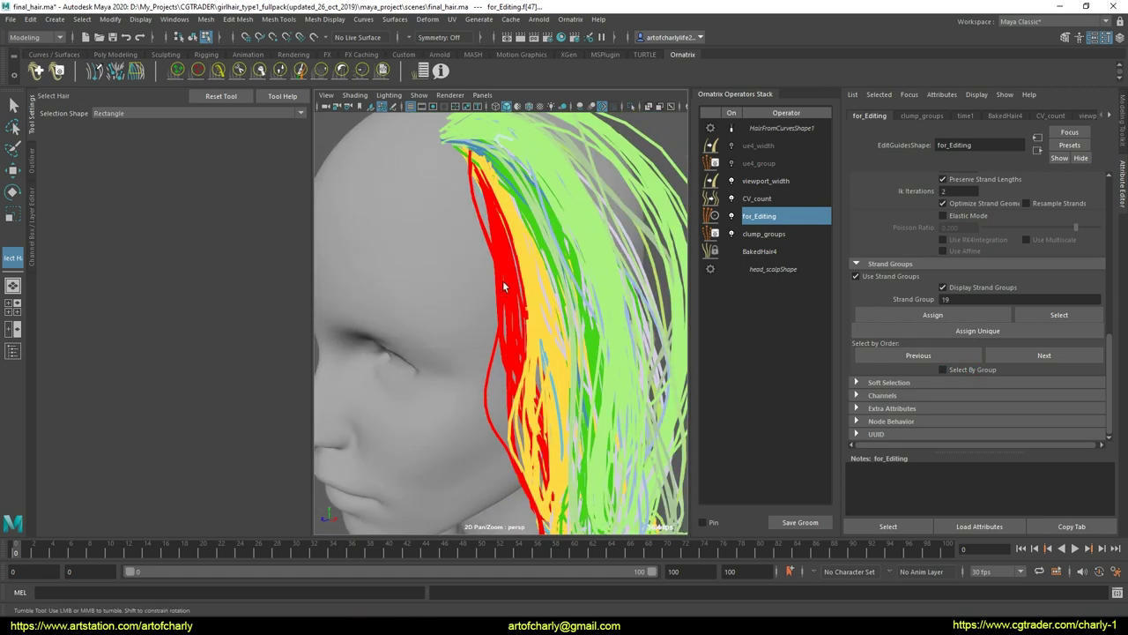
pyautogui.click(503, 301)
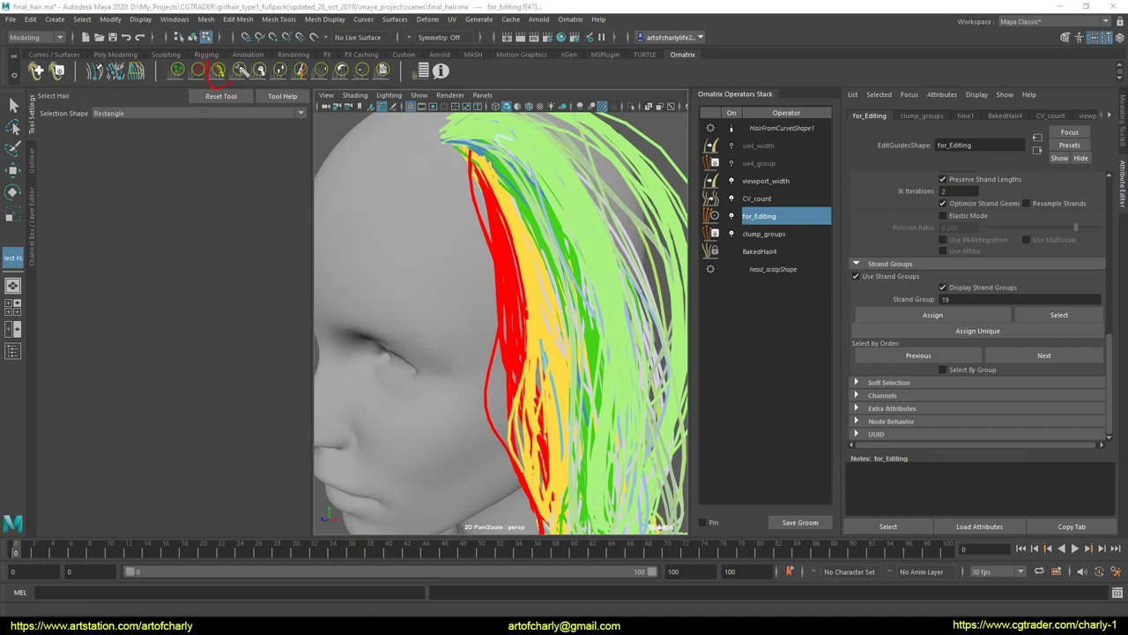
# Step: Activate the Comb brush, limit it to selected strands and set its combing algorithm to Local
pyautogui.click(220, 73)
pyautogui.scroll(-5, 150, 299)
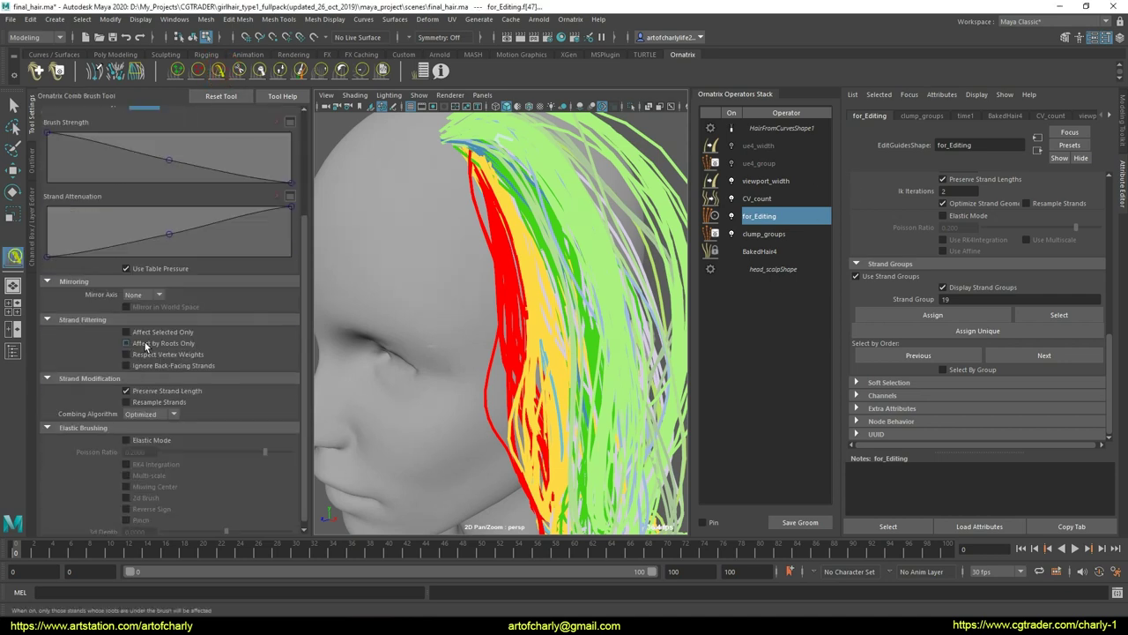
pyautogui.click(153, 334)
pyautogui.click(176, 413)
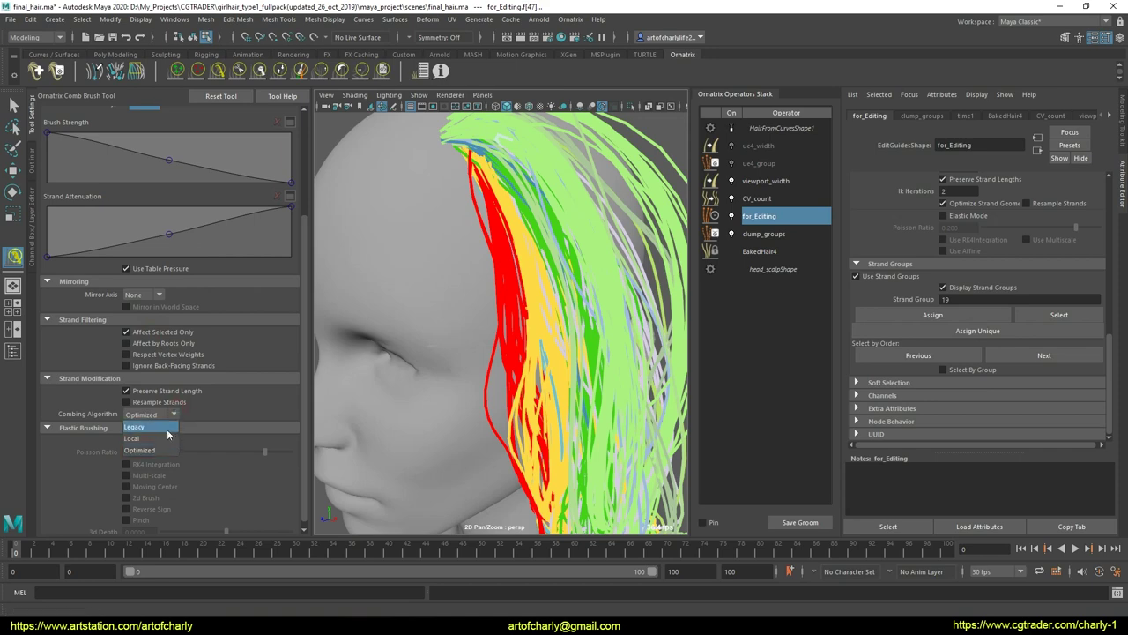
pyautogui.click(163, 441)
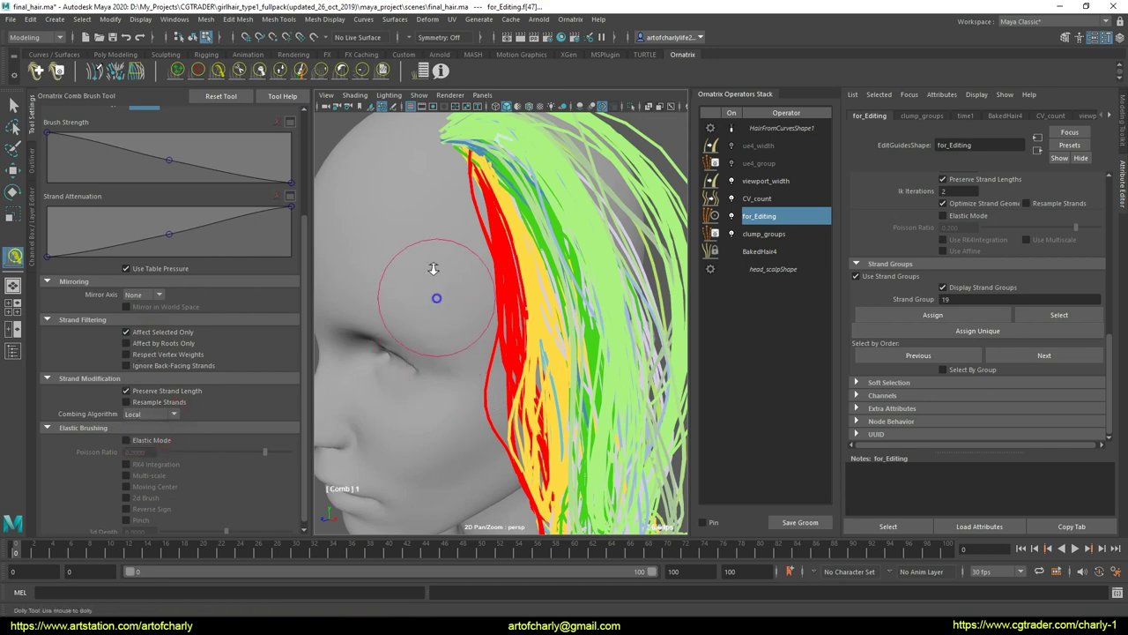
# Step: Comb the selected front guides away from the rest of the group toward the face at the temple
pyautogui.keyDown('alt'); pyautogui.moveTo(432, 273); pyautogui.dragTo(472, 279); pyautogui.keyUp('alt')
pyautogui.keyDown('alt'); pyautogui.moveTo(472, 279); pyautogui.dragTo(516, 309, button='right'); pyautogui.keyUp('alt')
pyautogui.moveTo(517, 310)
pyautogui.keyDown('alt'); pyautogui.mouseDown()
pyautogui.moveTo(481, 338)
pyautogui.moveTo(533, 322)
pyautogui.mouseUp(); pyautogui.keyUp('alt')
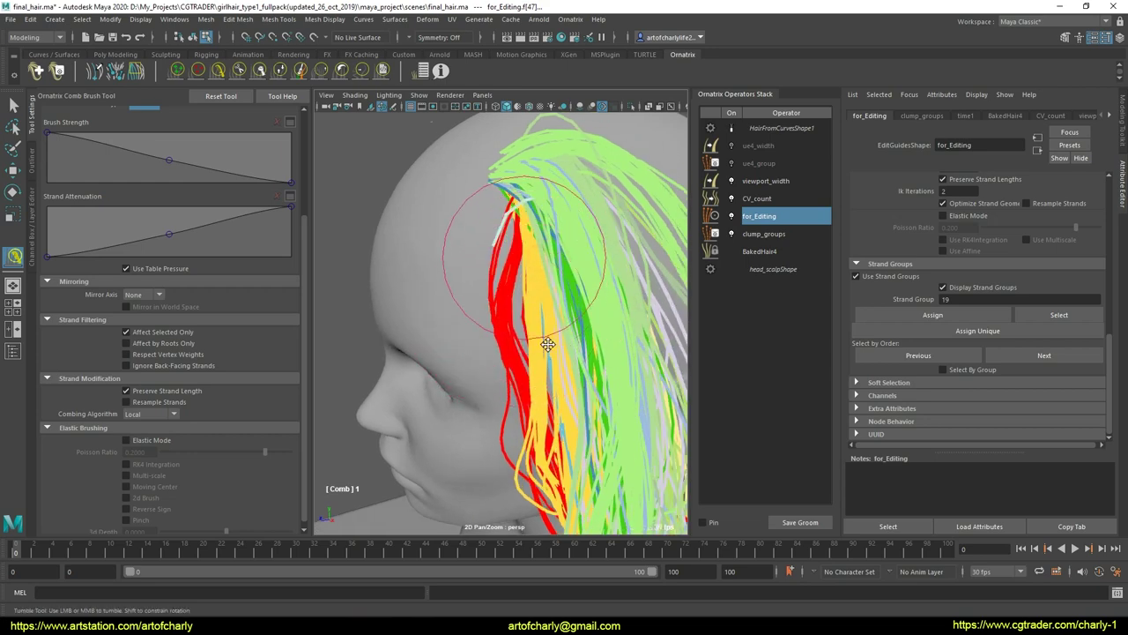
pyautogui.moveTo(524, 282)
pyautogui.keyDown('alt'); pyautogui.mouseDown()
pyautogui.moveTo(538, 288)
pyautogui.moveTo(526, 289)
pyautogui.moveTo(513, 233)
pyautogui.moveTo(497, 327)
pyautogui.mouseUp(); pyautogui.keyUp('alt')
# Step: Set Change Tracking to Strand in the interpolation options of for_Editing
pyautogui.scroll(5, 911, 378)
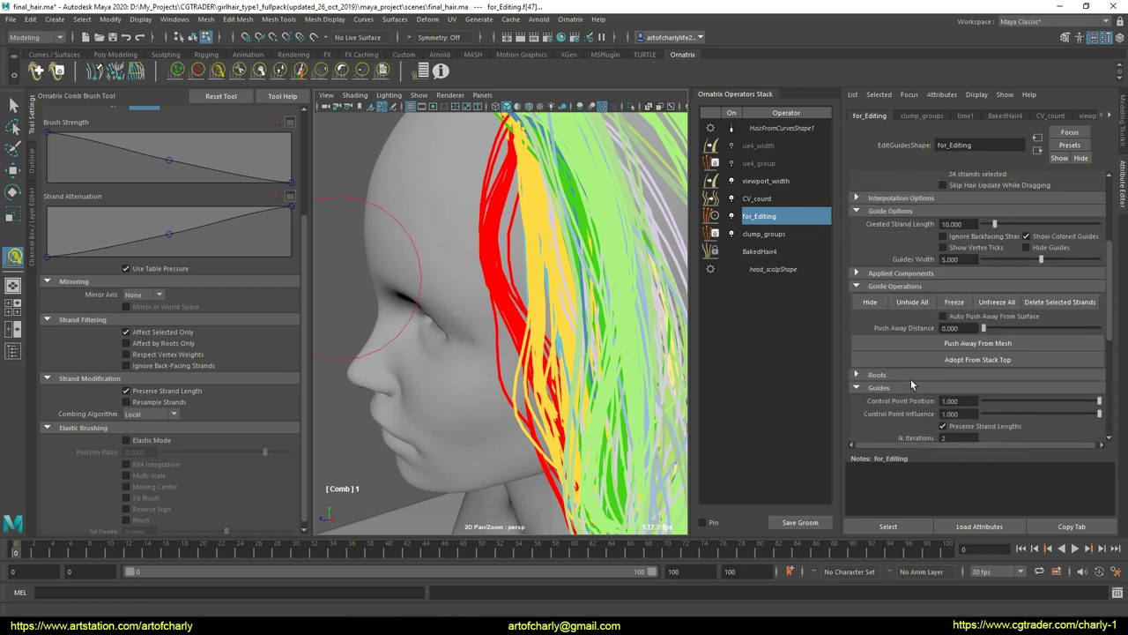
pyautogui.click(884, 199)
pyautogui.click(952, 214)
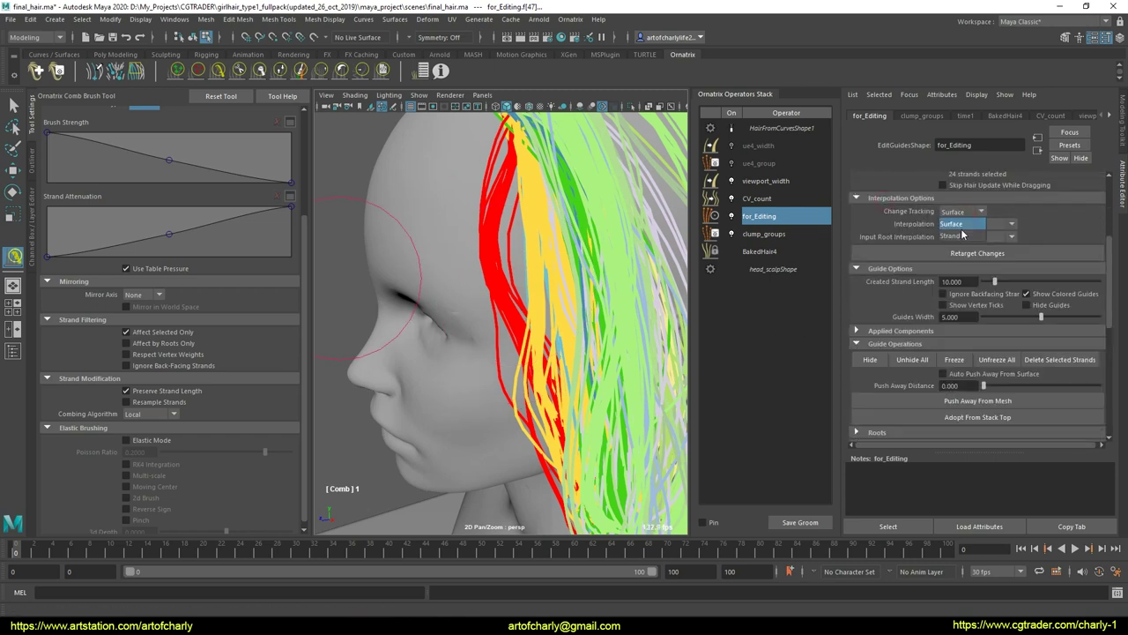
pyautogui.click(954, 222)
# Step: Turn HairFromCurvesShape1 back on and examine the combed strands around the temple from several angles
pyautogui.keyDown('alt'); pyautogui.moveTo(471, 264); pyautogui.dragTo(592, 343); pyautogui.keyUp('alt')
pyautogui.keyDown('alt'); pyautogui.moveTo(579, 332); pyautogui.dragTo(493, 274, button='right'); pyautogui.keyUp('alt')
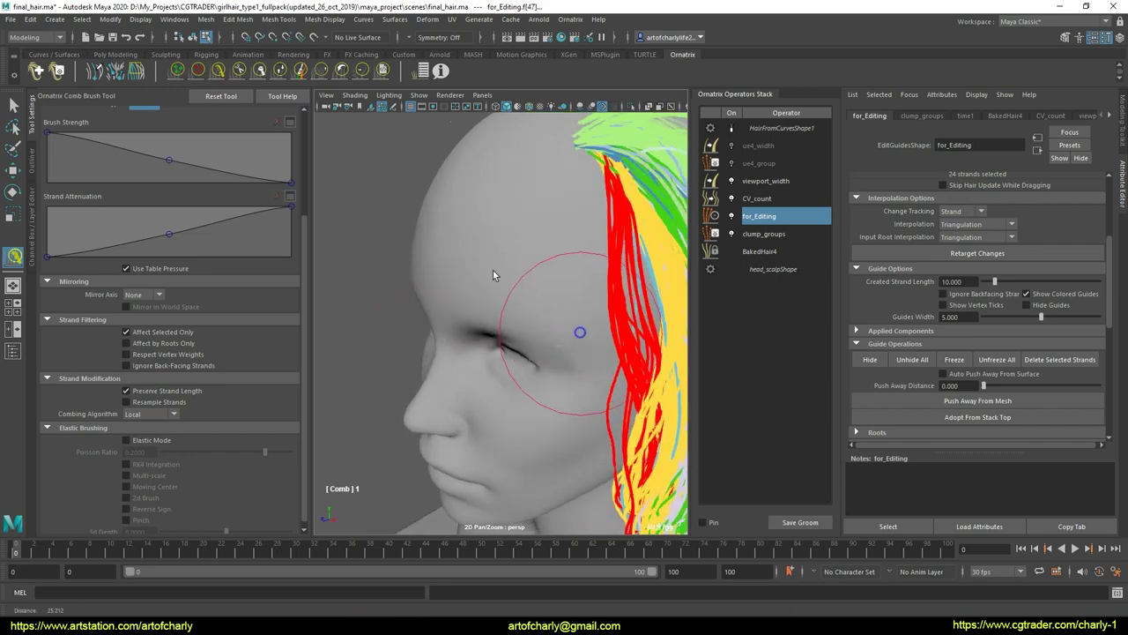
pyautogui.keyDown('alt'); pyautogui.moveTo(493, 274); pyautogui.dragTo(580, 293); pyautogui.keyUp('alt')
pyautogui.keyDown('alt'); pyautogui.moveTo(580, 293); pyautogui.dragTo(573, 350, button='right'); pyautogui.keyUp('alt')
pyautogui.keyDown('alt'); pyautogui.moveTo(573, 350); pyautogui.dragTo(521, 335); pyautogui.keyUp('alt')
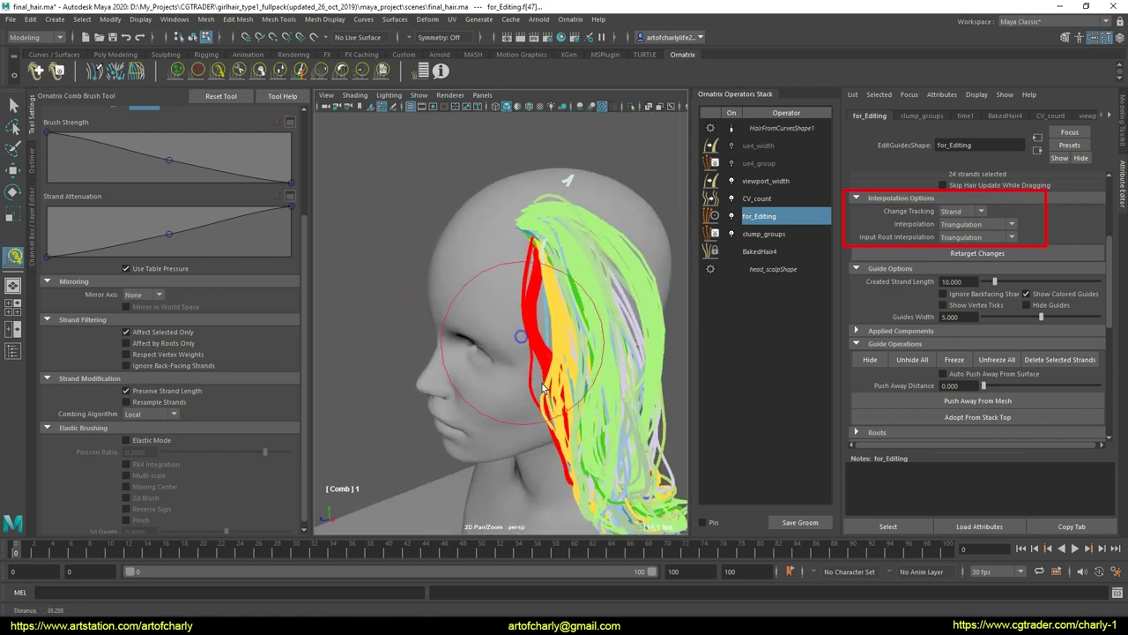
pyautogui.keyDown('alt'); pyautogui.moveTo(521, 334); pyautogui.dragTo(496, 272, button='middle'); pyautogui.keyUp('alt')
pyautogui.keyDown('alt'); pyautogui.moveTo(496, 272); pyautogui.dragTo(533, 272, button='right'); pyautogui.keyUp('alt')
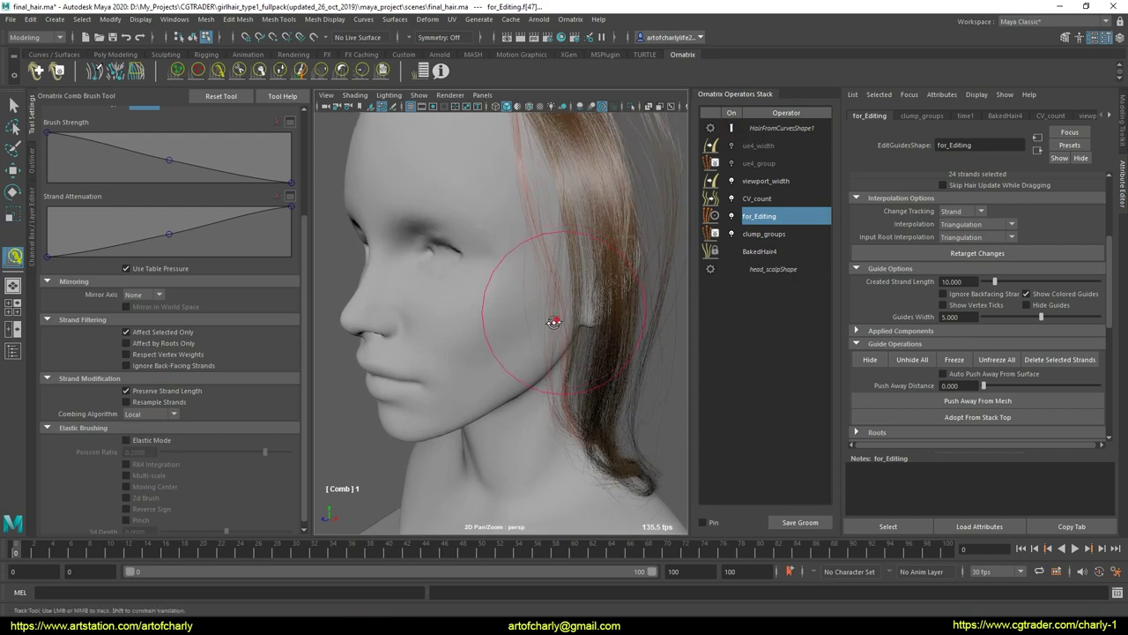
pyautogui.keyDown('alt'); pyautogui.moveTo(553, 323); pyautogui.dragTo(502, 252); pyautogui.keyUp('alt')
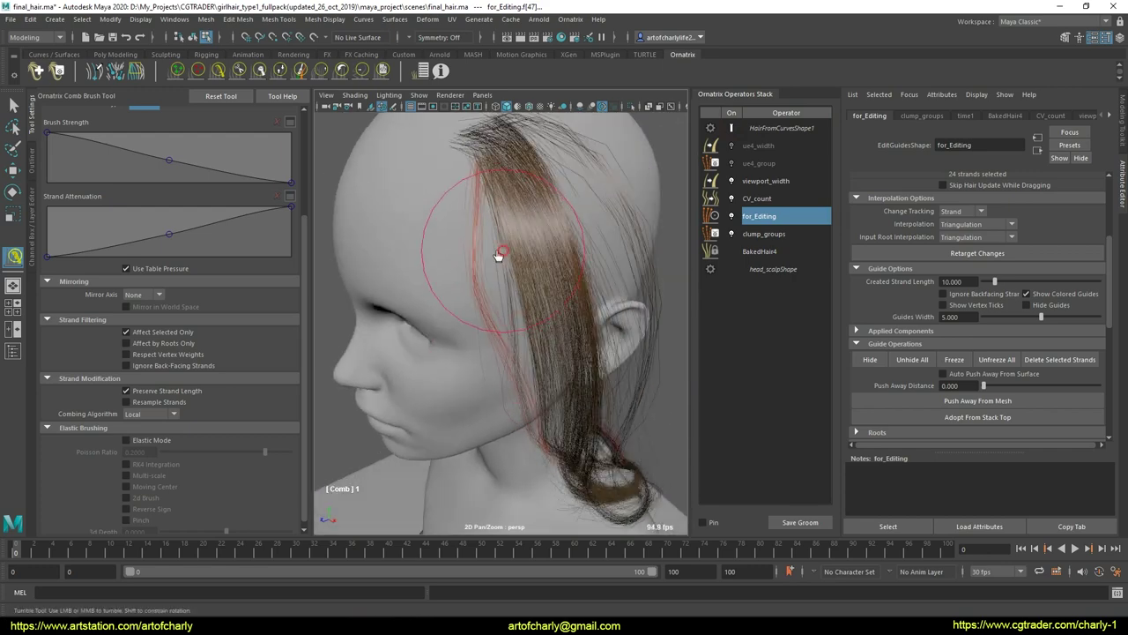
# Step: Examine the combed front strands beside the rest of the isolated lock from close and wide angles around the head
pyautogui.keyDown('alt'); pyautogui.moveTo(499, 253); pyautogui.dragTo(498, 270); pyautogui.keyUp('alt')
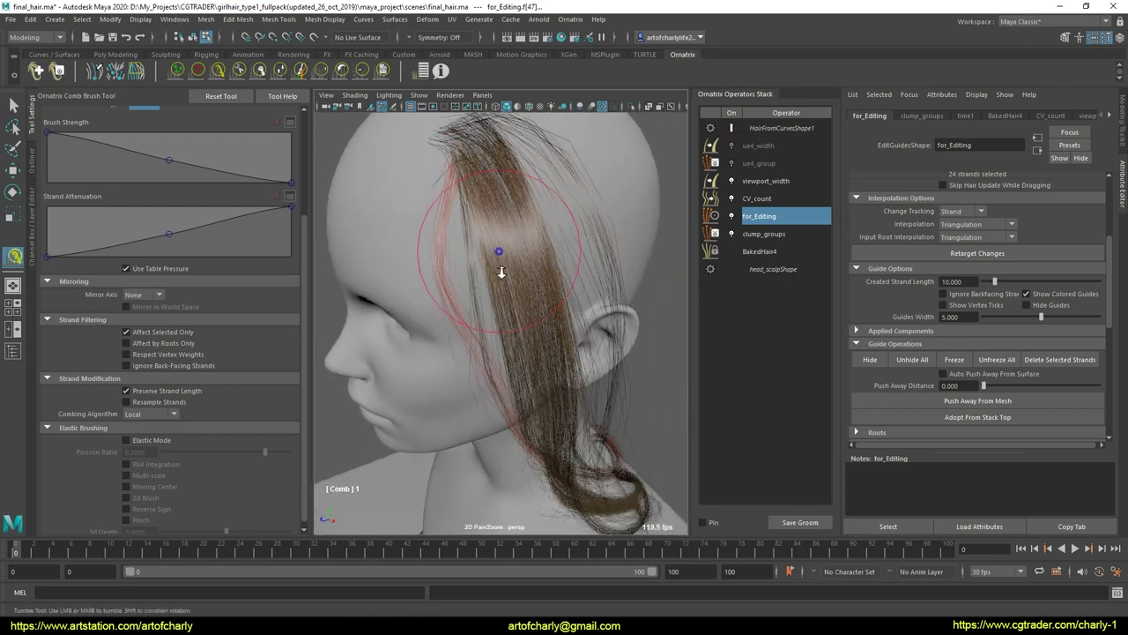
pyautogui.scroll(3, 504, 269)
pyautogui.scroll(-3, 506, 353)
pyautogui.keyDown('alt'); pyautogui.moveTo(506, 355); pyautogui.dragTo(554, 340); pyautogui.keyUp('alt')
pyautogui.scroll(-5, 547, 265)
pyautogui.keyDown('alt'); pyautogui.moveTo(547, 262); pyautogui.dragTo(503, 355); pyautogui.keyUp('alt')
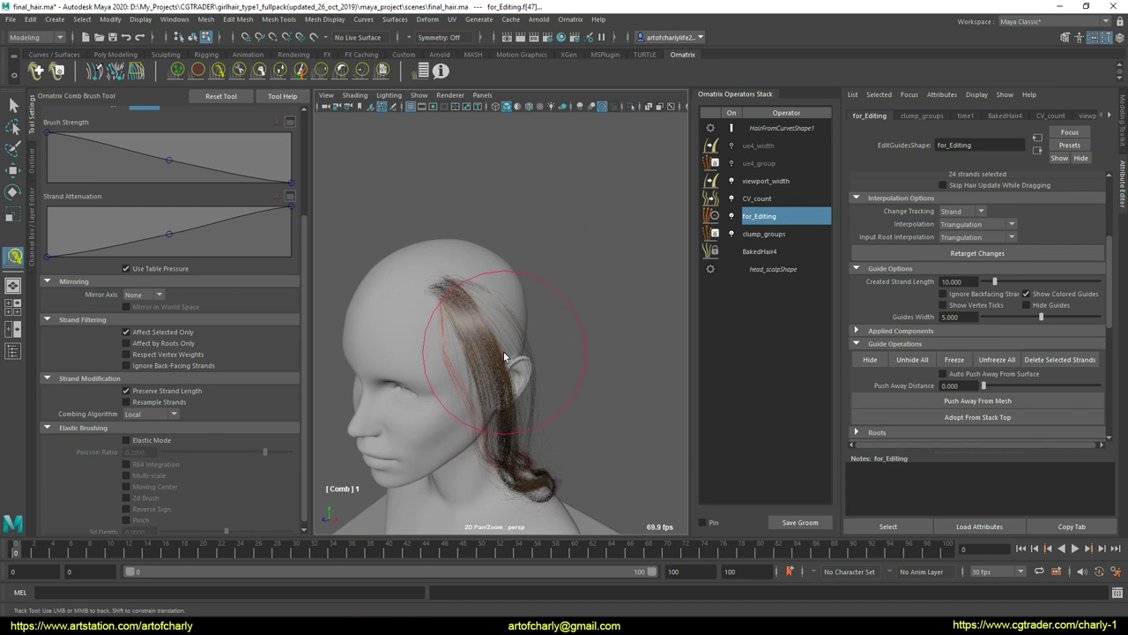
pyautogui.keyDown('alt'); pyautogui.moveTo(517, 350); pyautogui.dragTo(473, 356); pyautogui.keyUp('alt')
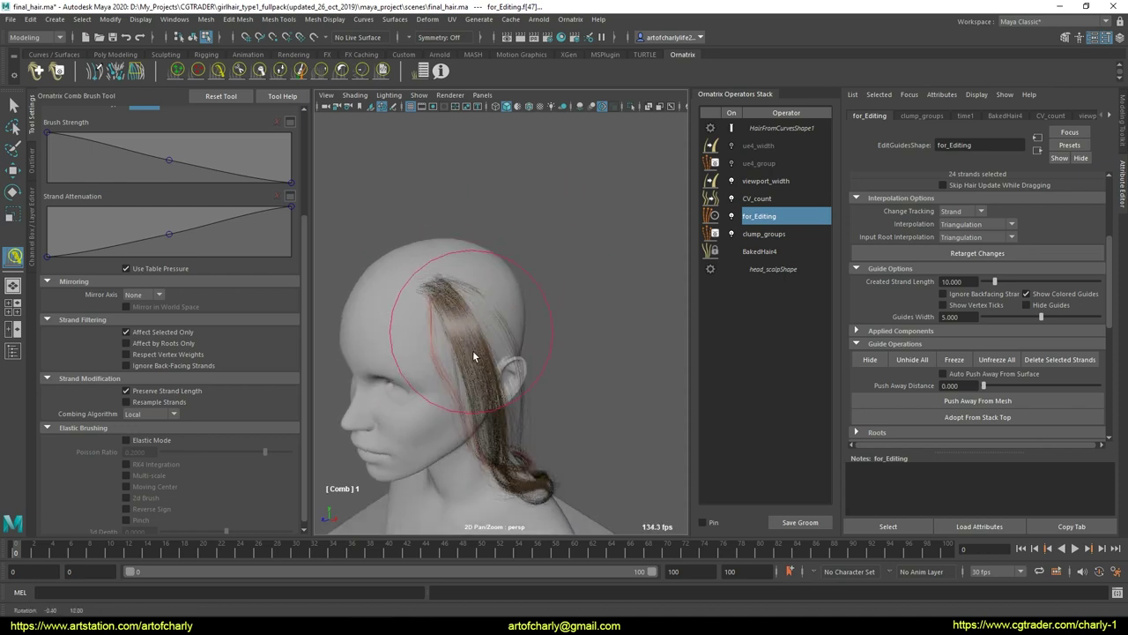
pyautogui.keyDown('alt'); pyautogui.moveTo(441, 322); pyautogui.dragTo(476, 291); pyautogui.keyUp('alt')
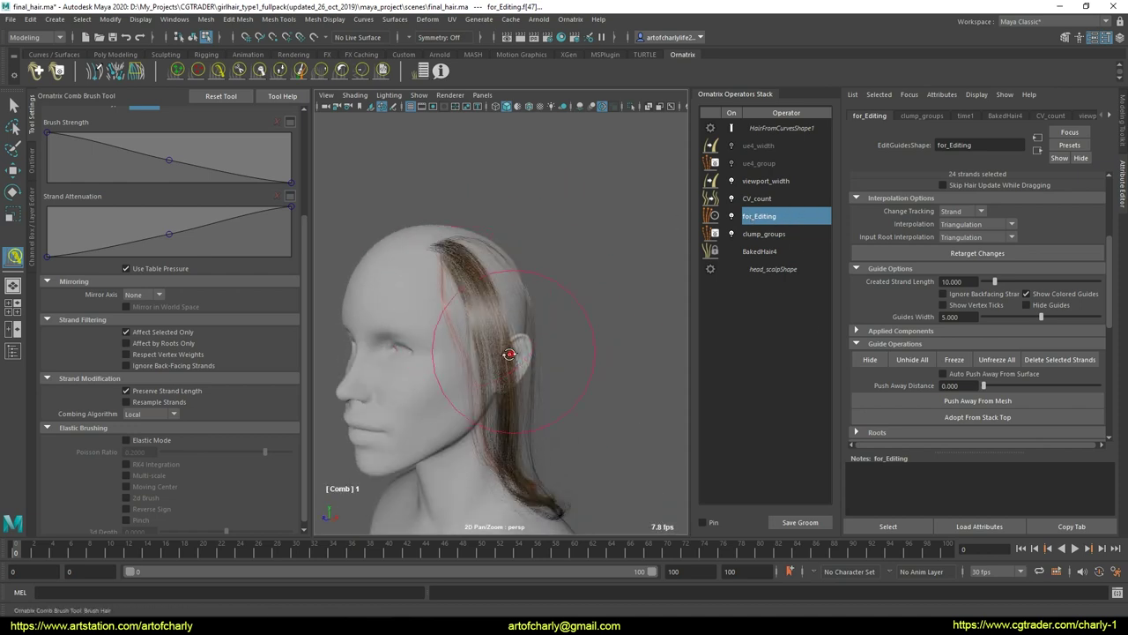
# Step: Unhide all strands of the baked hair in BakedHair4
pyautogui.click(760, 251)
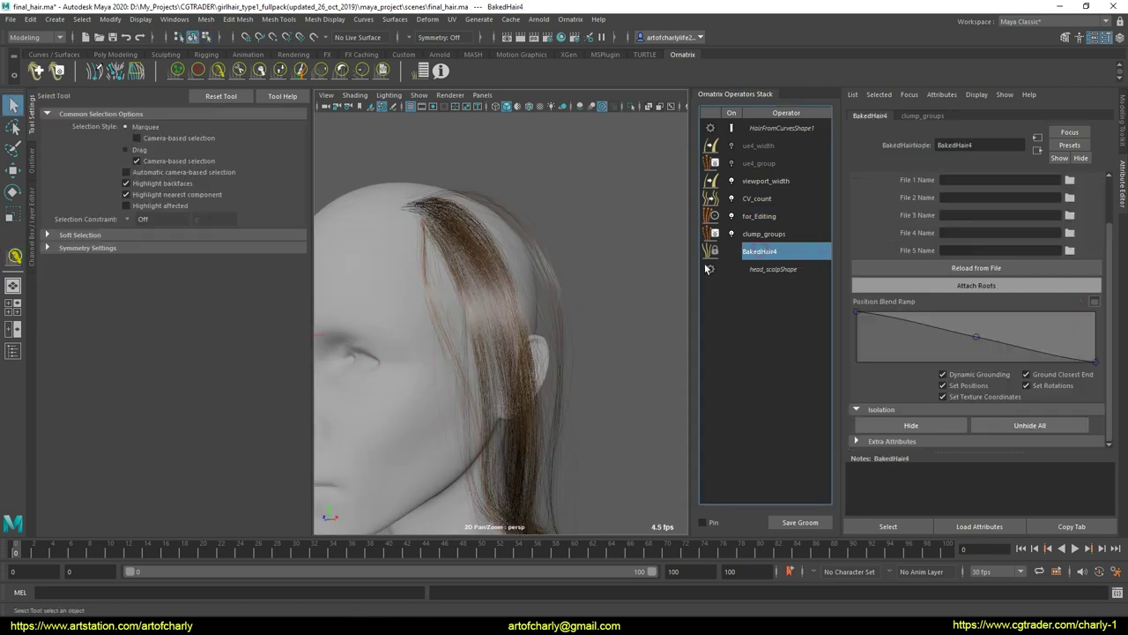
pyautogui.click(1033, 423)
pyautogui.scroll(-4, 487, 364)
pyautogui.keyDown('alt'); pyautogui.moveTo(467, 295); pyautogui.dragTo(529, 327); pyautogui.keyUp('alt')
# Step: Duplicate the HairFromCurvesShape1 hair once using Duplicate Special with Duplicate input graph enabled
pyautogui.click(782, 128)
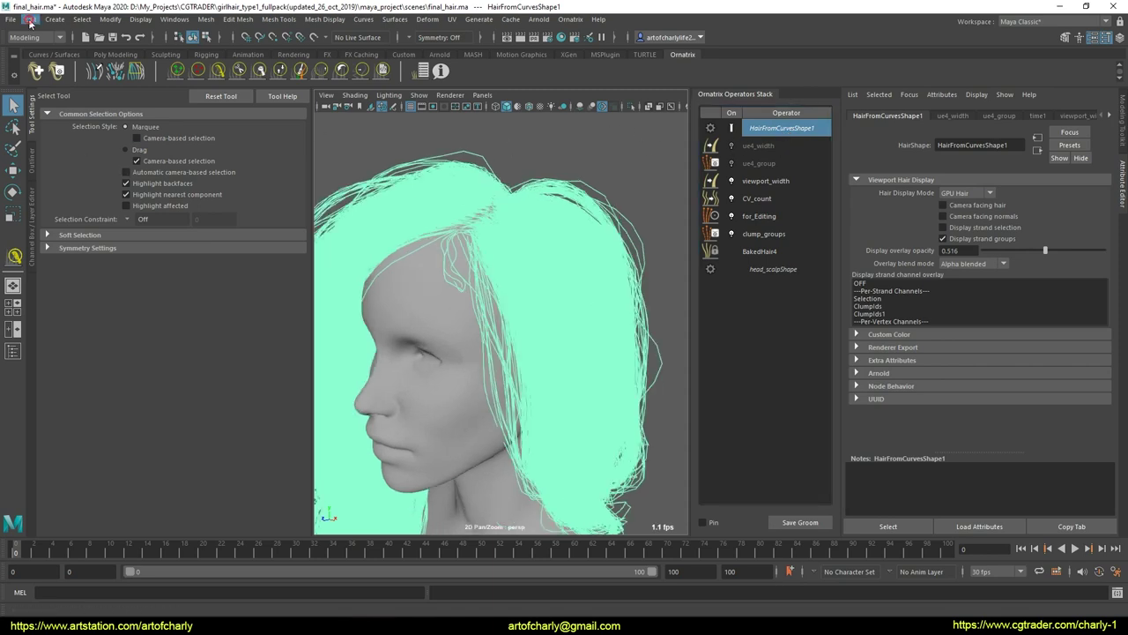
pyautogui.click(29, 19)
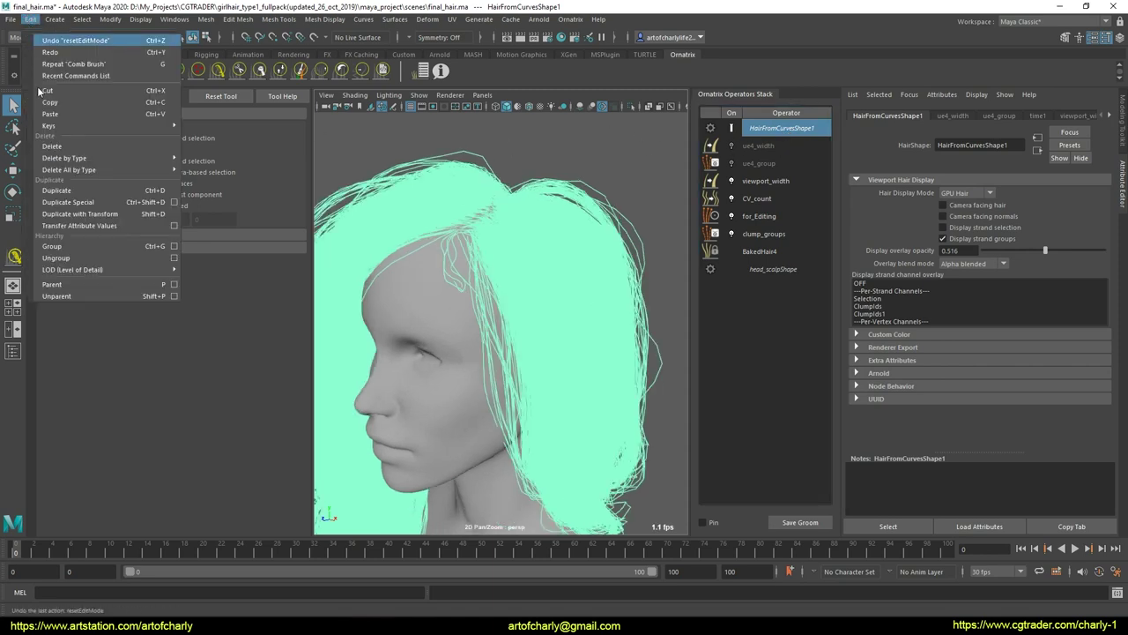
pyautogui.click(175, 203)
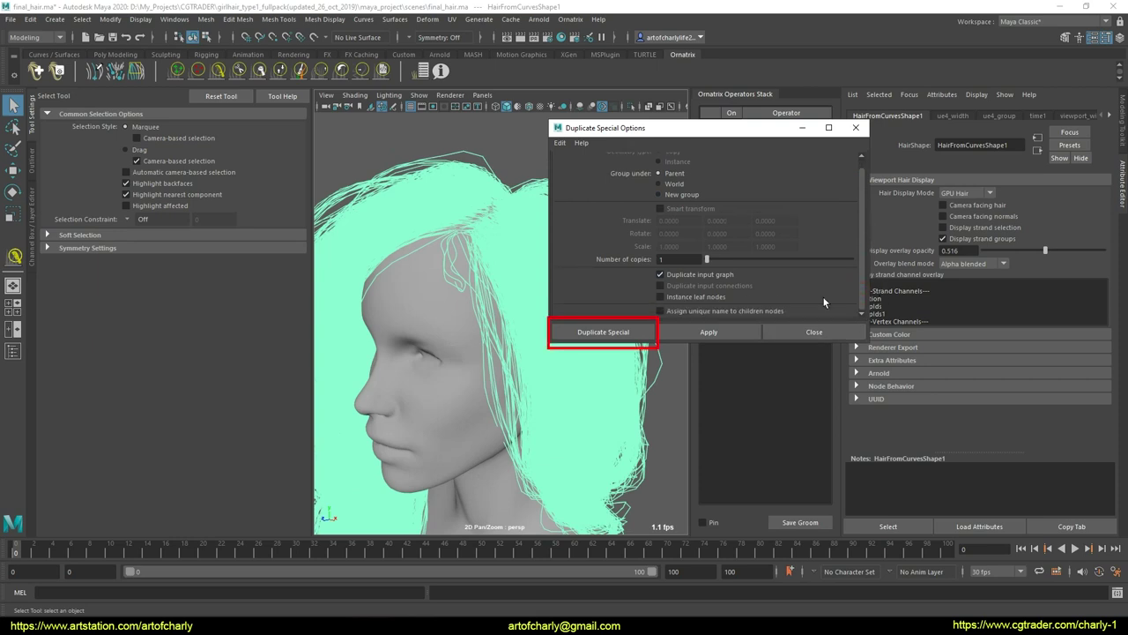
pyautogui.click(608, 332)
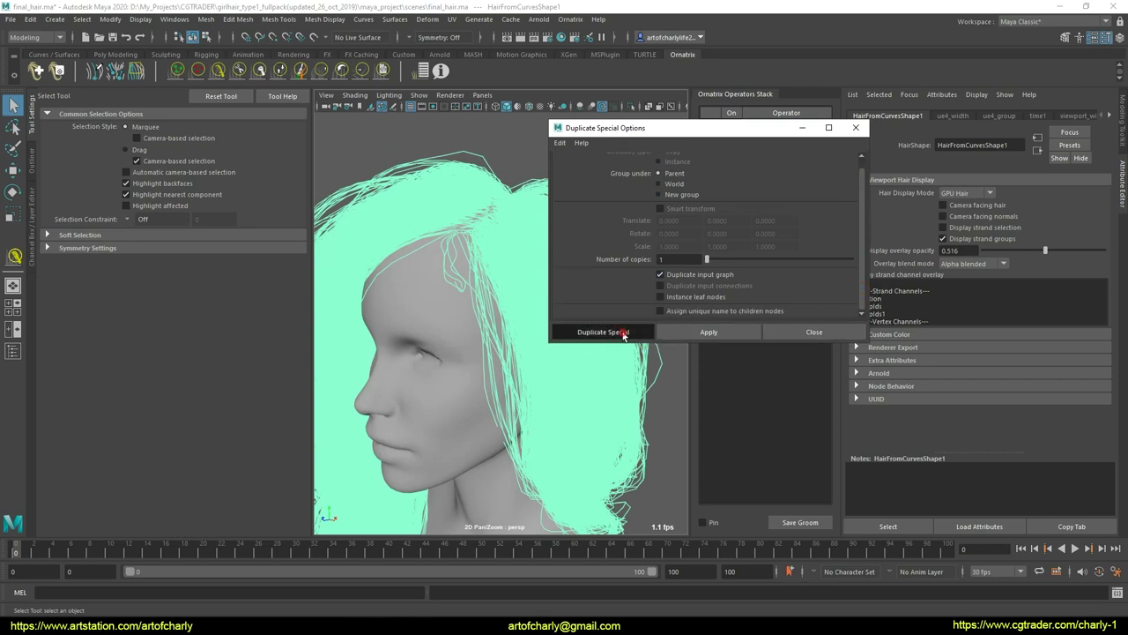
pyautogui.click(815, 334)
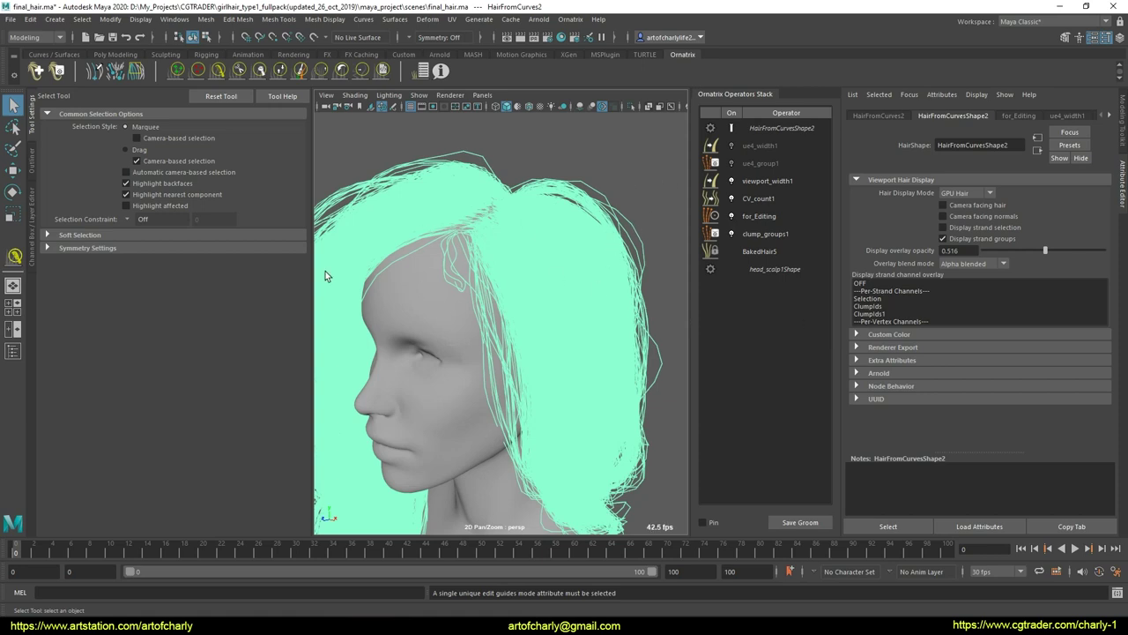
# Step: Delete all operators above BakedHair5 in the duplicate's stack, from ue4_width1 down to clump_groups1
pyautogui.click(32, 160)
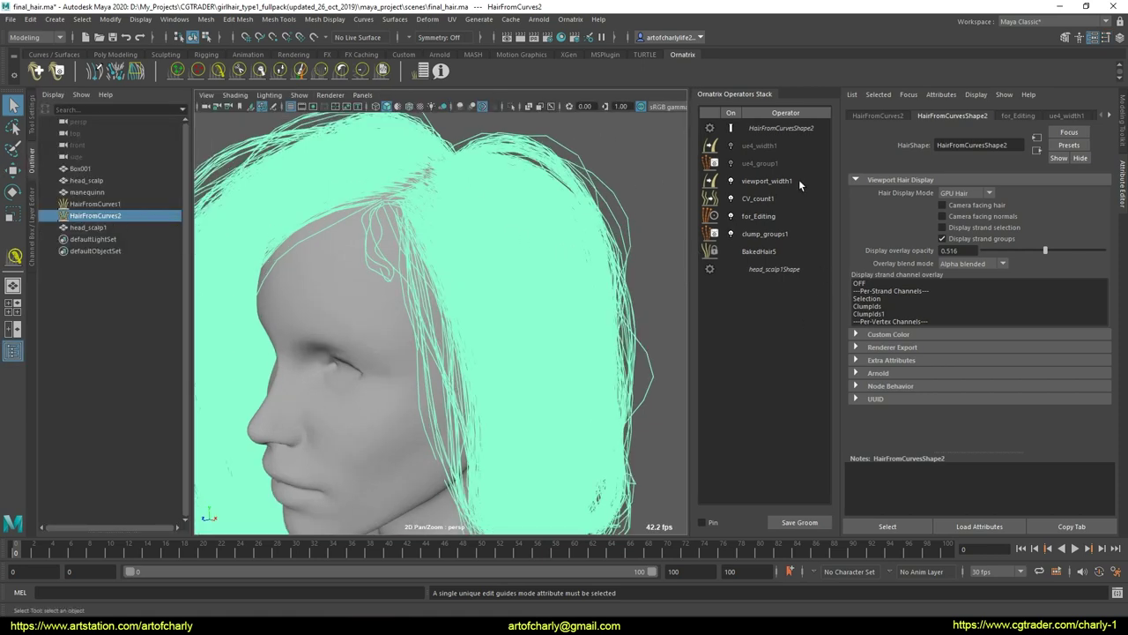
pyautogui.moveTo(777, 148); pyautogui.dragTo(774, 253)
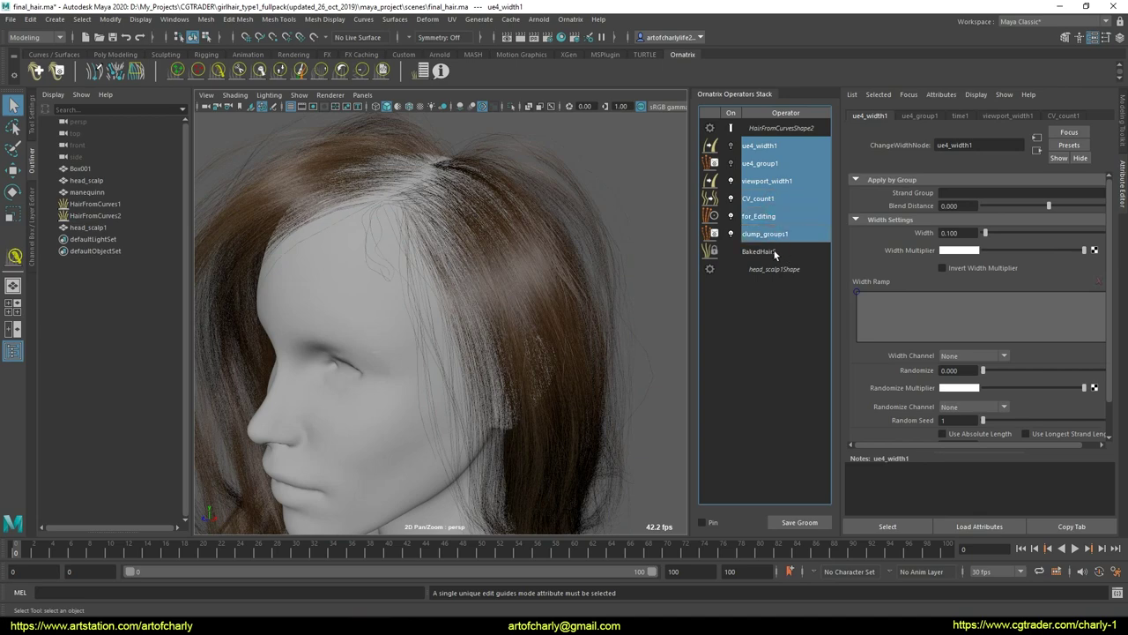
pyautogui.rightClick(772, 235)
pyautogui.click(802, 279)
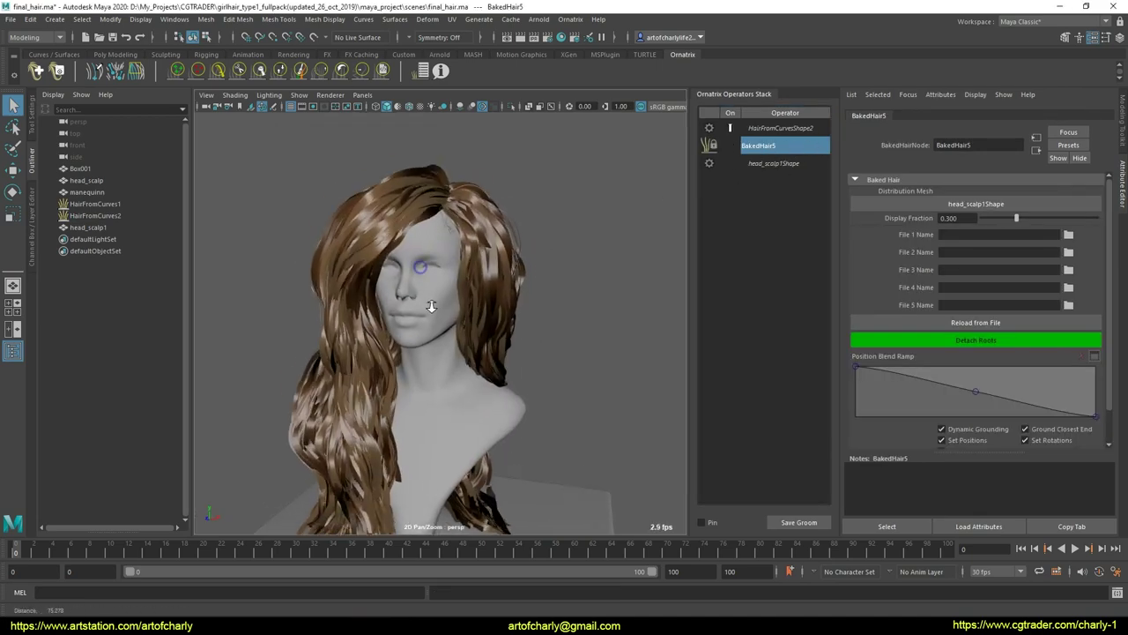
# Step: Add a Change Width operator above BakedHair5 and reduce its width to make the duplicate's strands thin
pyautogui.keyDown('alt'); pyautogui.moveTo(538, 305); pyautogui.dragTo(501, 334); pyautogui.keyUp('alt')
pyautogui.click(570, 18)
pyautogui.click(608, 166)
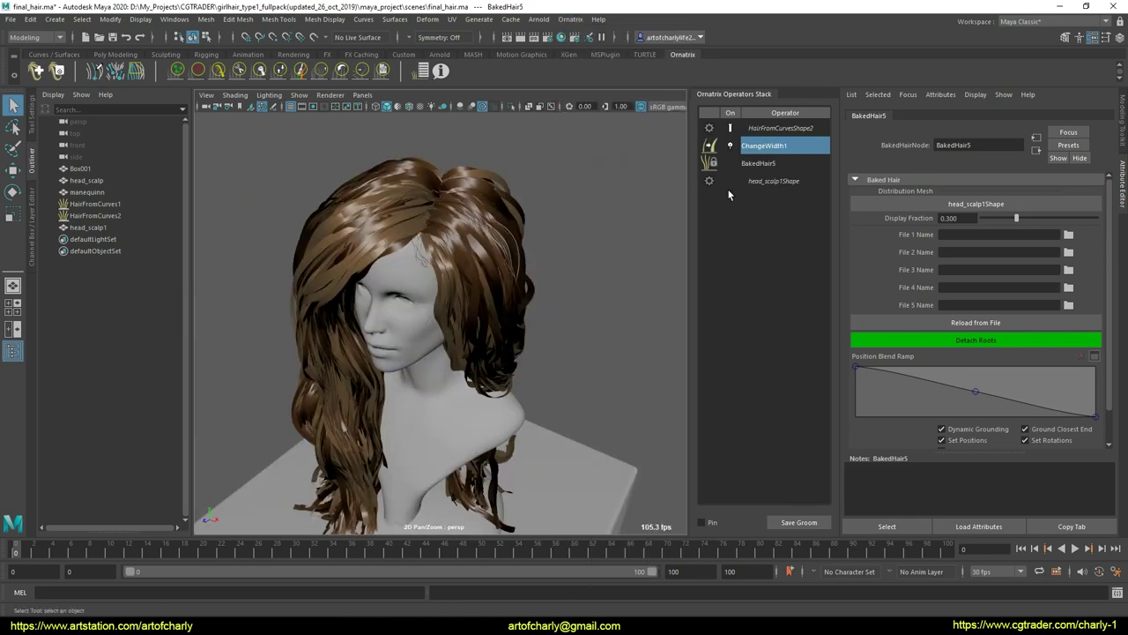
pyautogui.moveTo(997, 230); pyautogui.dragTo(983, 229)
pyautogui.keyDown('alt'); pyautogui.moveTo(487, 255); pyautogui.dragTo(517, 247); pyautogui.keyUp('alt')
# Step: Add a Filter Strands operator directly above BakedHair5 with a random filter Fraction of 0.1
pyautogui.click(784, 164)
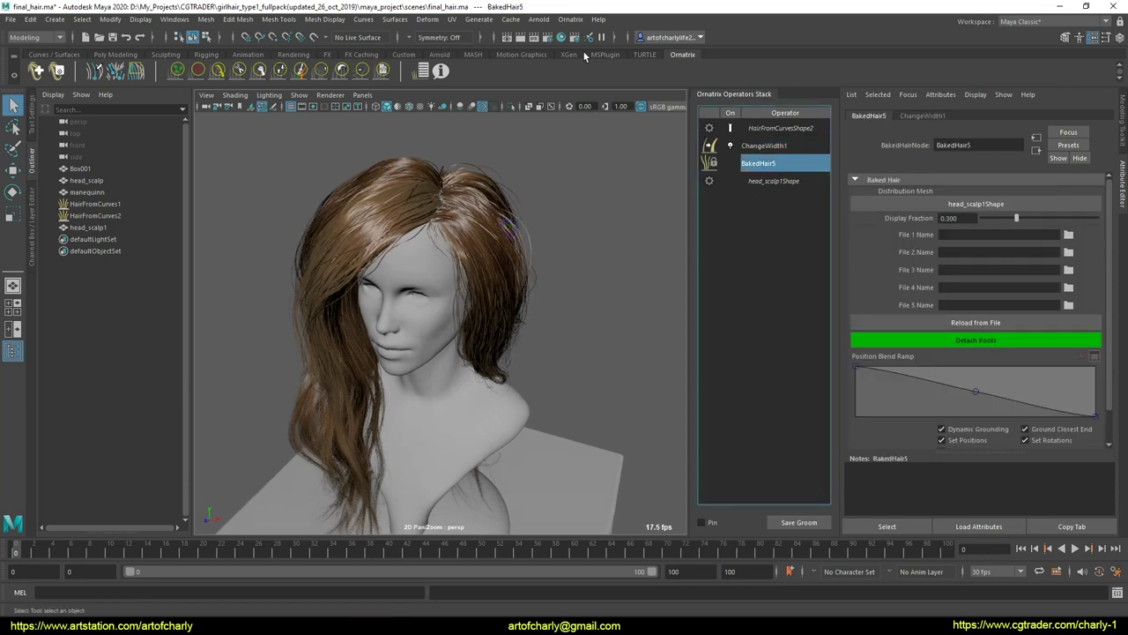
pyautogui.click(570, 19)
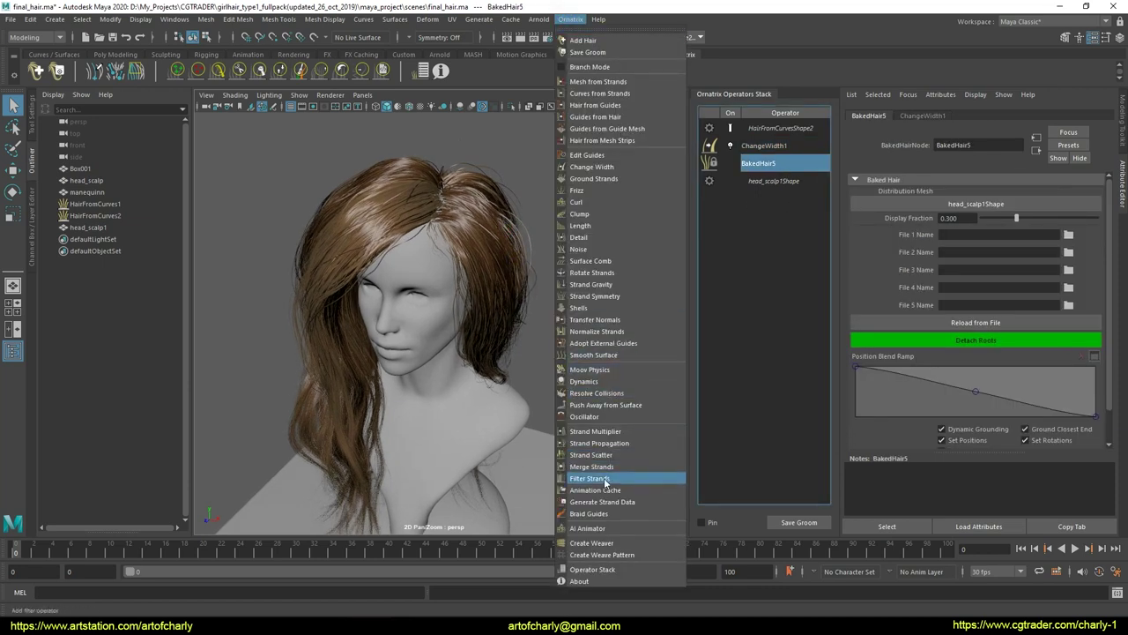
pyautogui.click(590, 477)
pyautogui.click(963, 233)
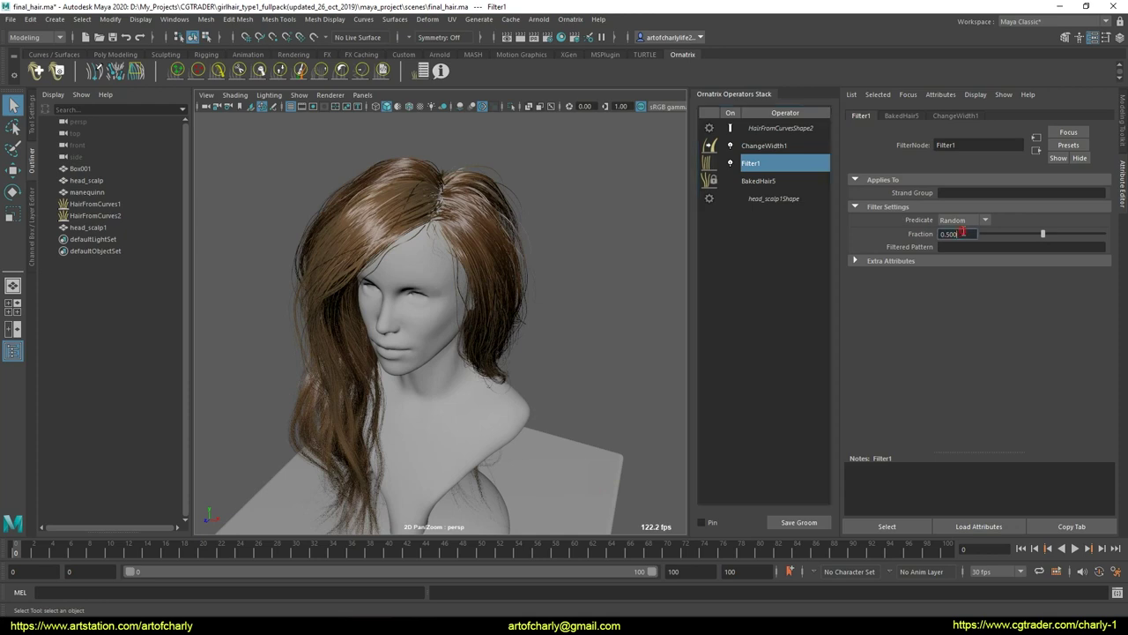
pyautogui.write('0.1')
pyautogui.press('Return')
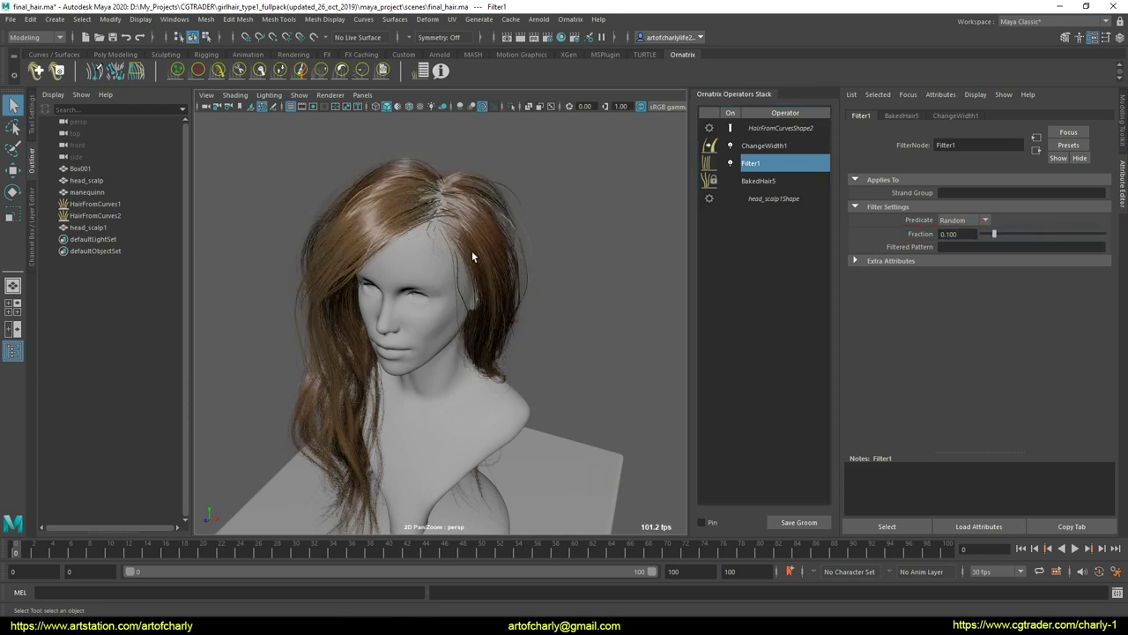
pyautogui.keyDown('alt'); pyautogui.moveTo(472, 256); pyautogui.dragTo(519, 235); pyautogui.keyUp('alt')
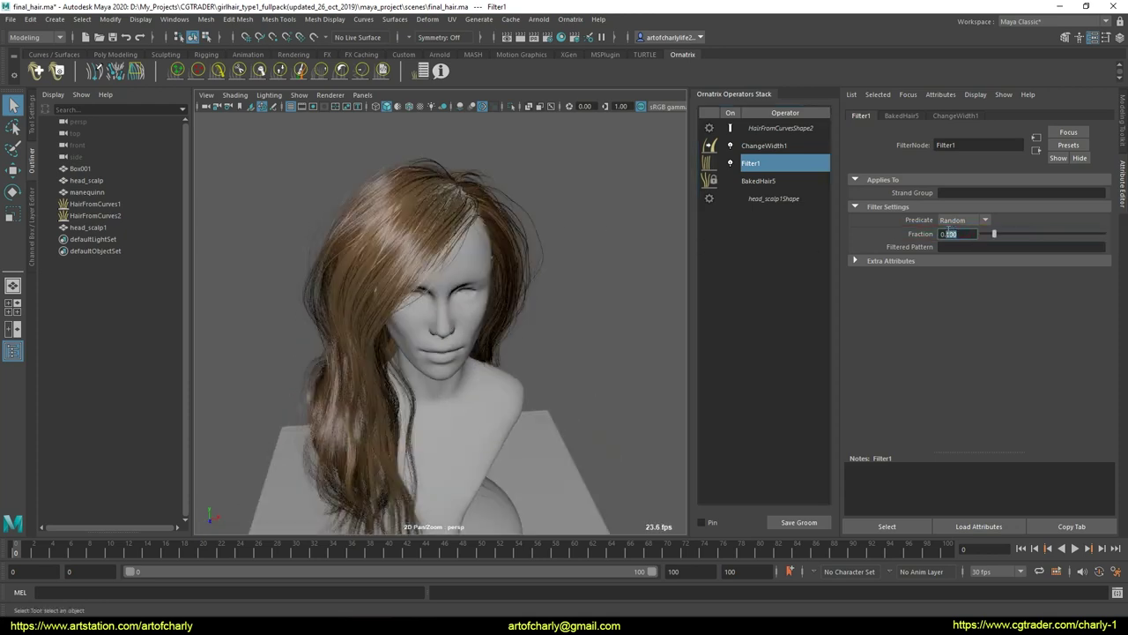
# Step: Try Fraction values of 0.010 and 0.044 on Filter1
pyautogui.write('0.64')
pyautogui.press('Return')
pyautogui.keyDown('alt'); pyautogui.moveTo(521, 301); pyautogui.dragTo(558, 304); pyautogui.keyUp('alt')
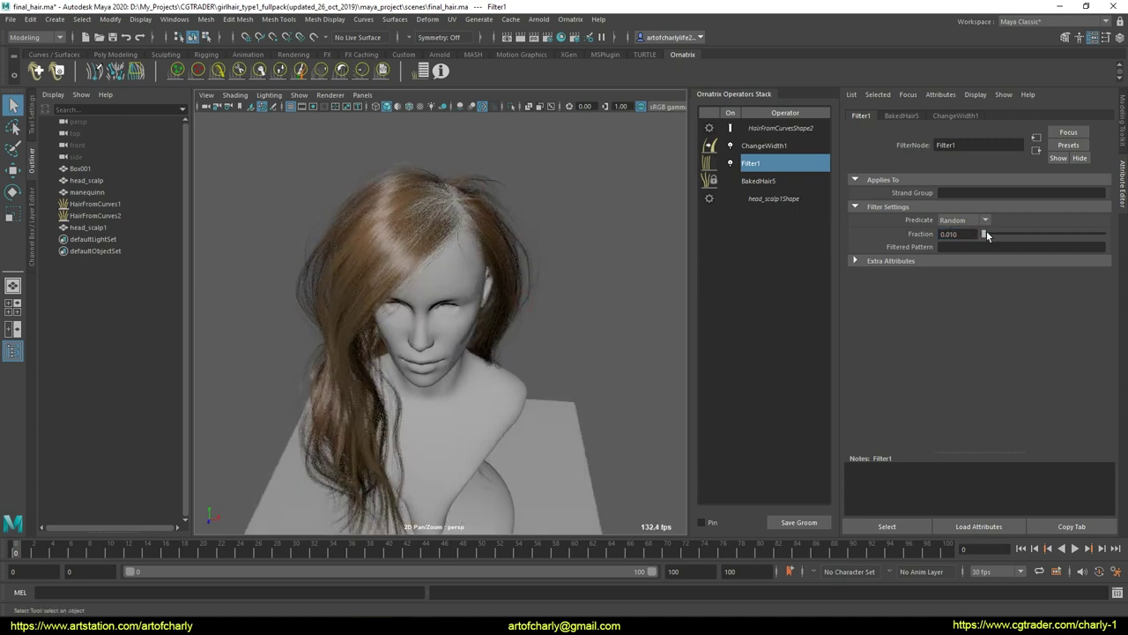
pyautogui.moveTo(986, 232); pyautogui.dragTo(988, 233)
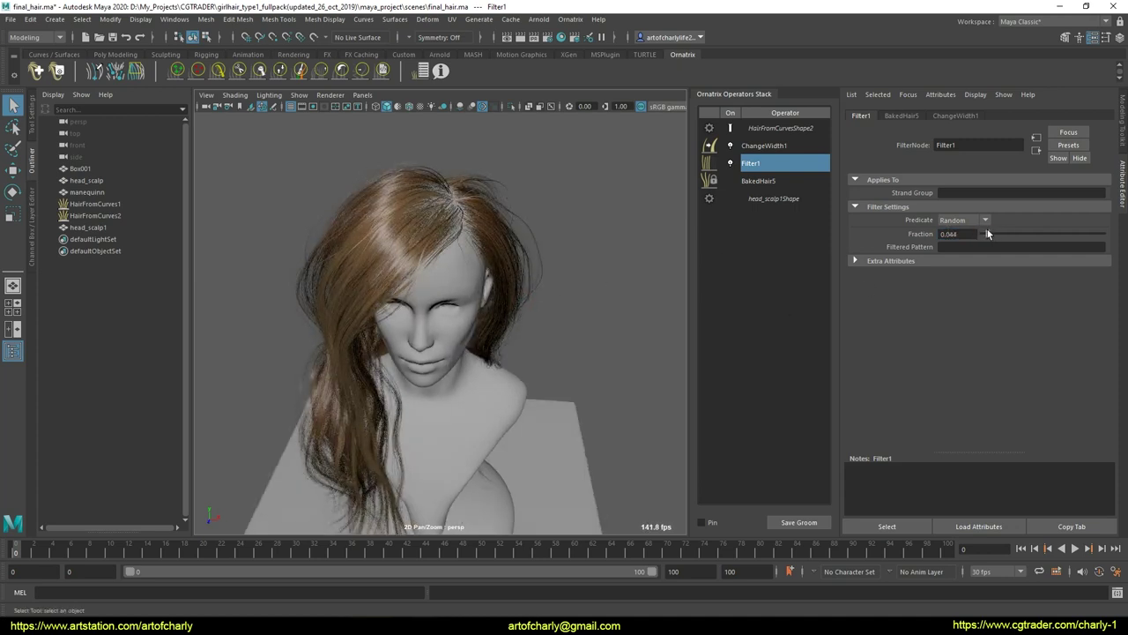
# Step: Hide HairFromCurves1 and thin out HairFromCurves2 by setting the Filter1 Fraction to 0.010
pyautogui.click(129, 208)
pyautogui.hotkey('ctrl', 'h')
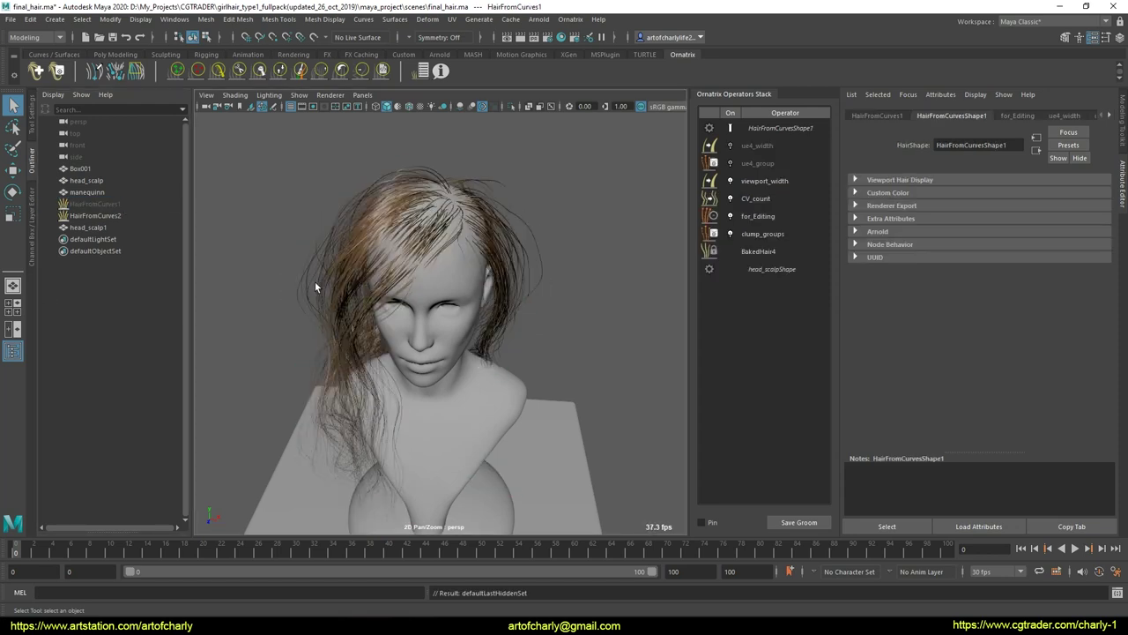
pyautogui.click(114, 215)
pyautogui.click(758, 163)
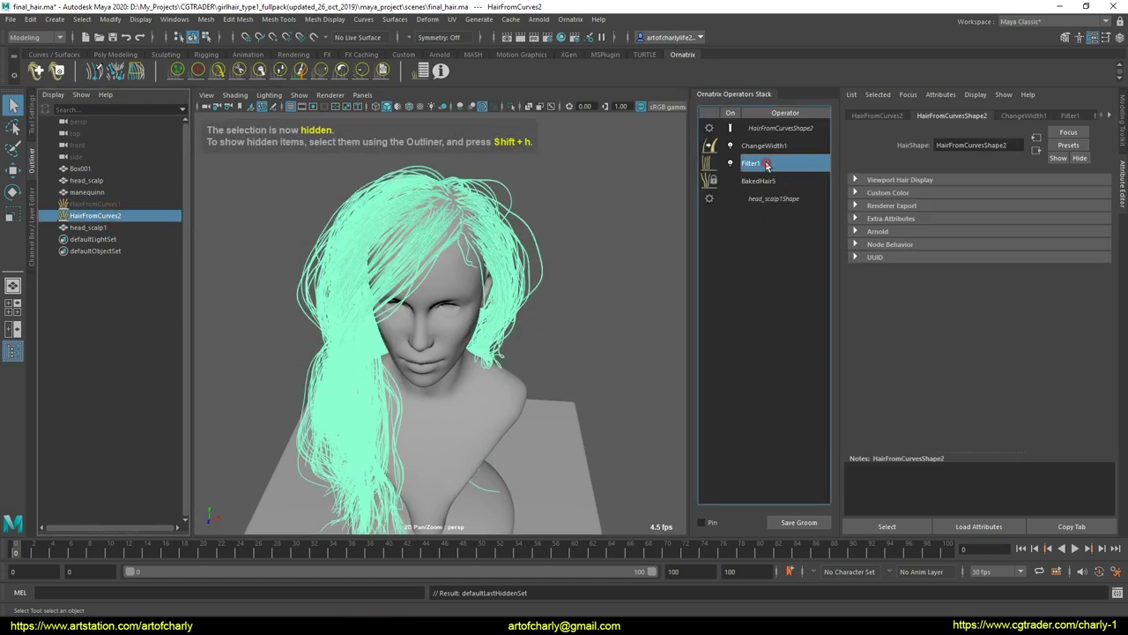
pyautogui.moveTo(987, 235); pyautogui.dragTo(987, 235)
pyautogui.keyDown('alt'); pyautogui.moveTo(370, 308); pyautogui.dragTo(476, 353); pyautogui.keyUp('alt')
pyautogui.moveTo(986, 234); pyautogui.dragTo(981, 236)
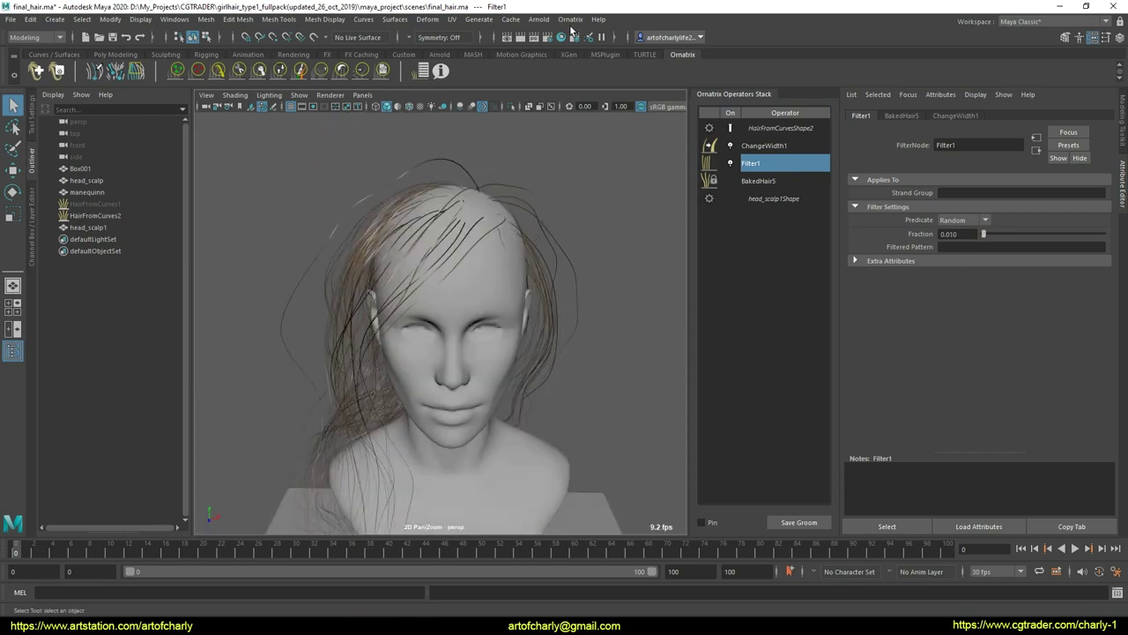
# Step: Add a Guides from Hair operator above Filter1 and an Edit Guides operator on top of it
pyautogui.click(571, 21)
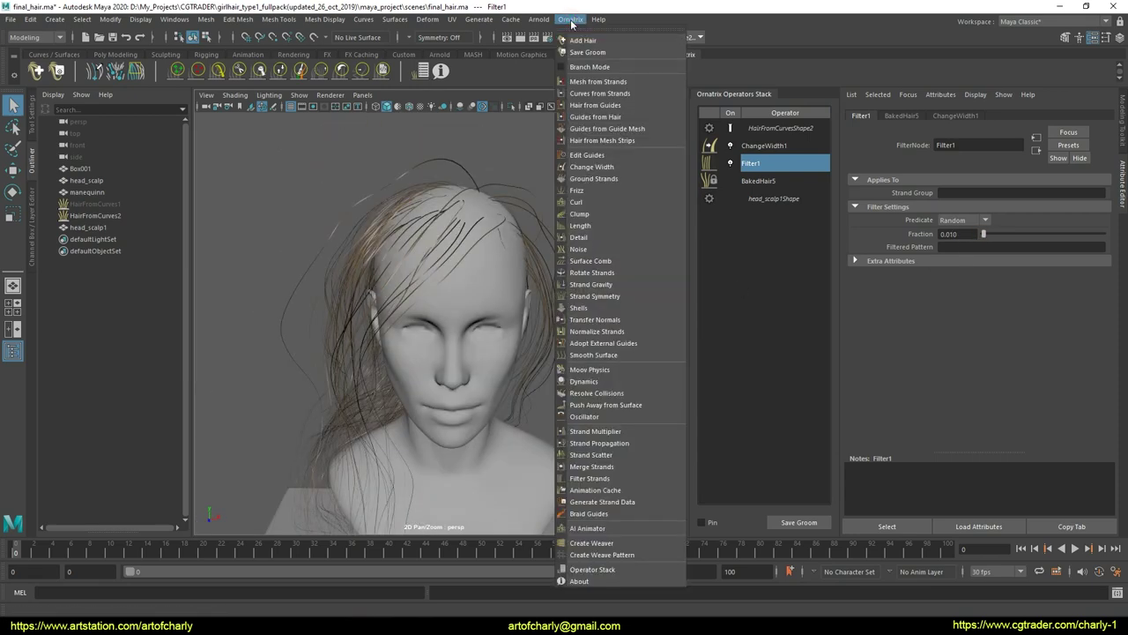
pyautogui.click(595, 117)
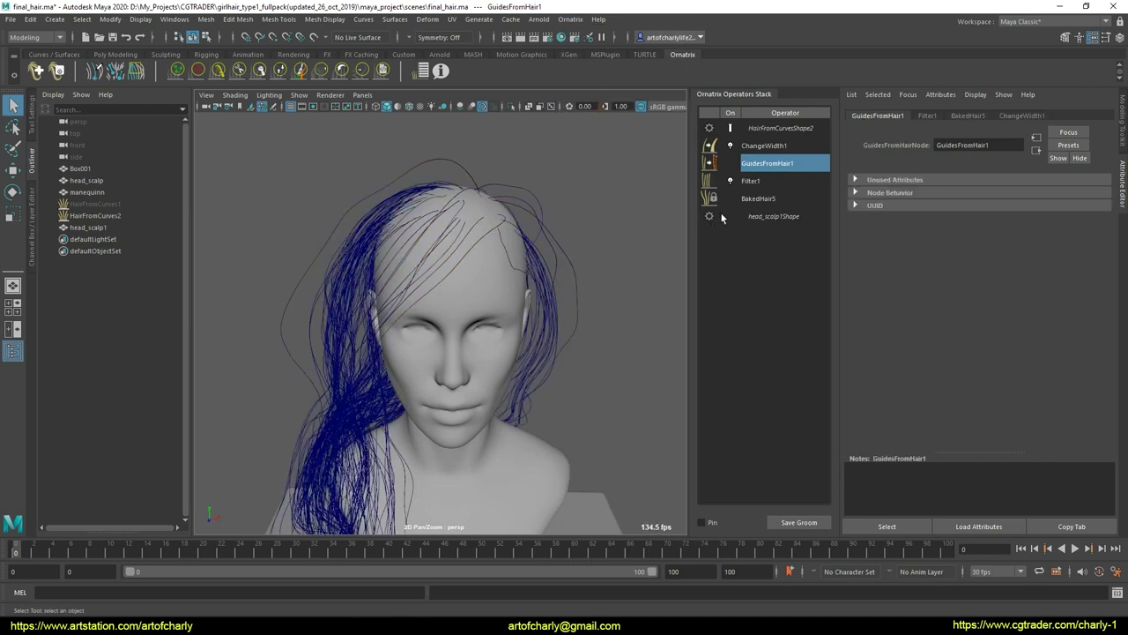
pyautogui.click(570, 19)
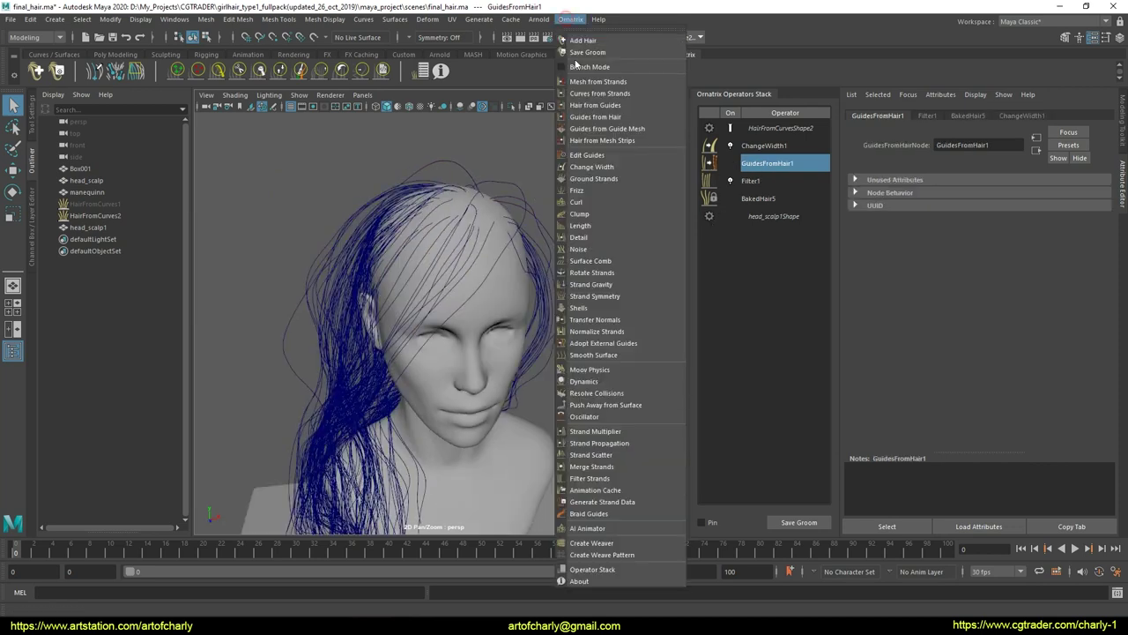
pyautogui.click(586, 162)
# Step: Reduce the Guides Width in EditGuides1 so the guides display as thin lines
pyautogui.keyDown('alt'); pyautogui.moveTo(564, 299); pyautogui.dragTo(440, 309); pyautogui.keyUp('alt')
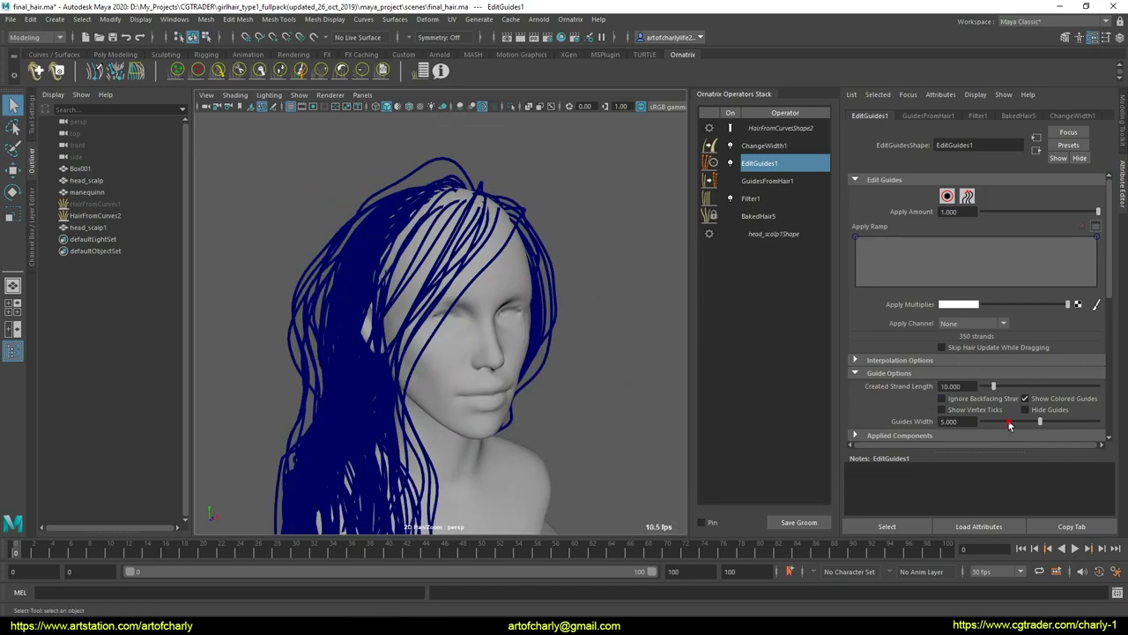
pyautogui.moveTo(990, 421); pyautogui.dragTo(995, 421)
pyautogui.keyDown('alt'); pyautogui.moveTo(366, 476); pyautogui.dragTo(402, 296); pyautogui.keyUp('alt')
# Step: Show HairFromCurves1 again and add an Adopt External Guides operator directly above its BakedHair4
pyautogui.click(99, 205)
pyautogui.click(578, 23)
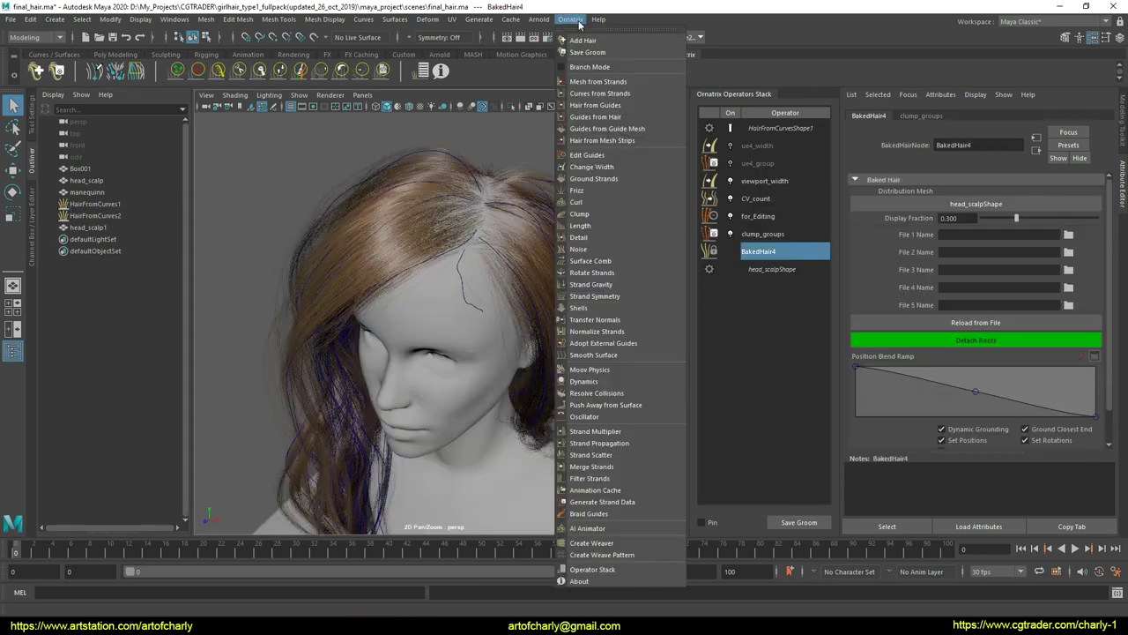
pyautogui.click(608, 343)
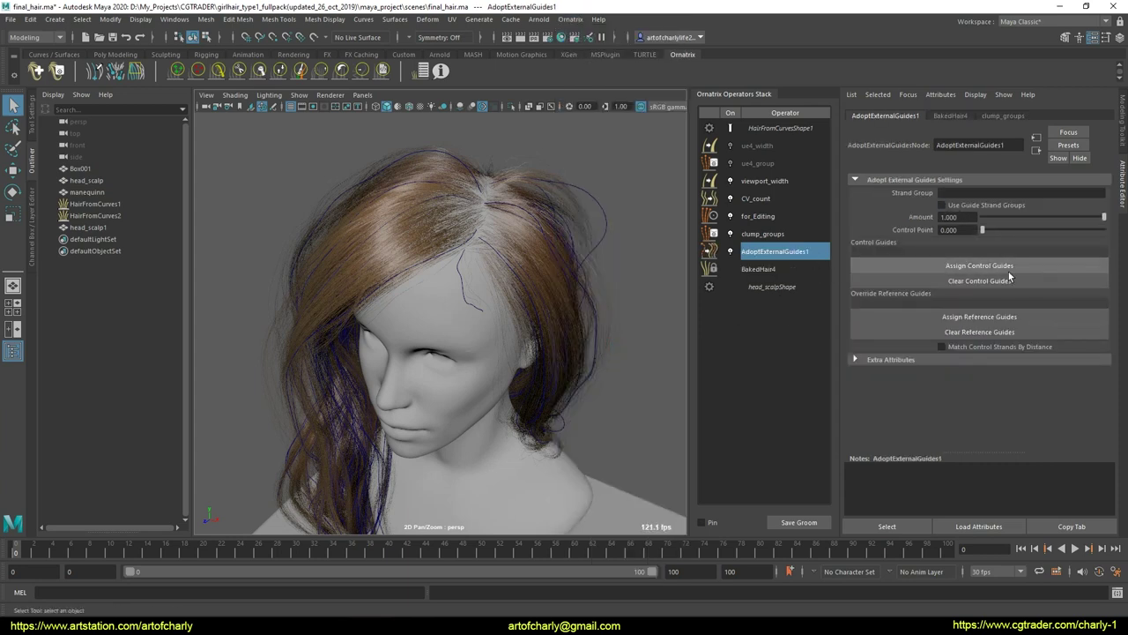
# Step: Assign HairFromCurvesShape2 as the control guides of AdoptExternalGuides1 by picking one of its guides at the side of the hair
pyautogui.keyDown('alt'); pyautogui.moveTo(587, 213); pyautogui.dragTo(523, 244); pyautogui.keyUp('alt')
pyautogui.keyDown('alt'); pyautogui.moveTo(523, 244); pyautogui.dragTo(632, 308, button='right'); pyautogui.keyUp('alt')
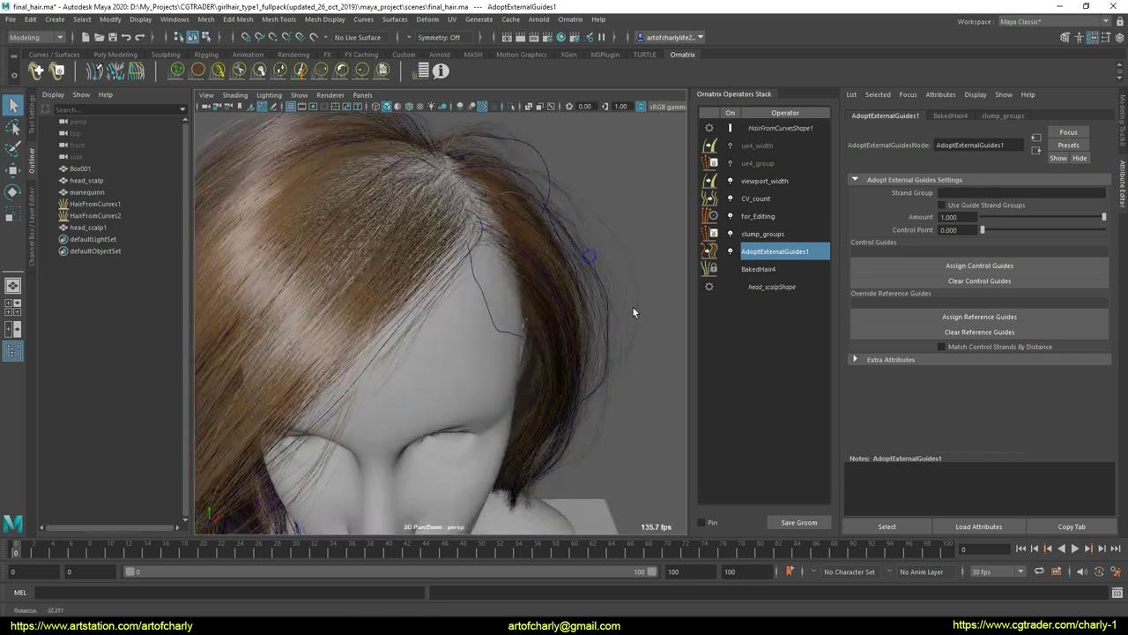
pyautogui.keyDown('alt'); pyautogui.moveTo(631, 308); pyautogui.dragTo(567, 380); pyautogui.keyUp('alt')
pyautogui.keyDown('alt'); pyautogui.moveTo(567, 380); pyautogui.dragTo(586, 291, button='middle'); pyautogui.keyUp('alt')
pyautogui.scroll(3, 555, 289)
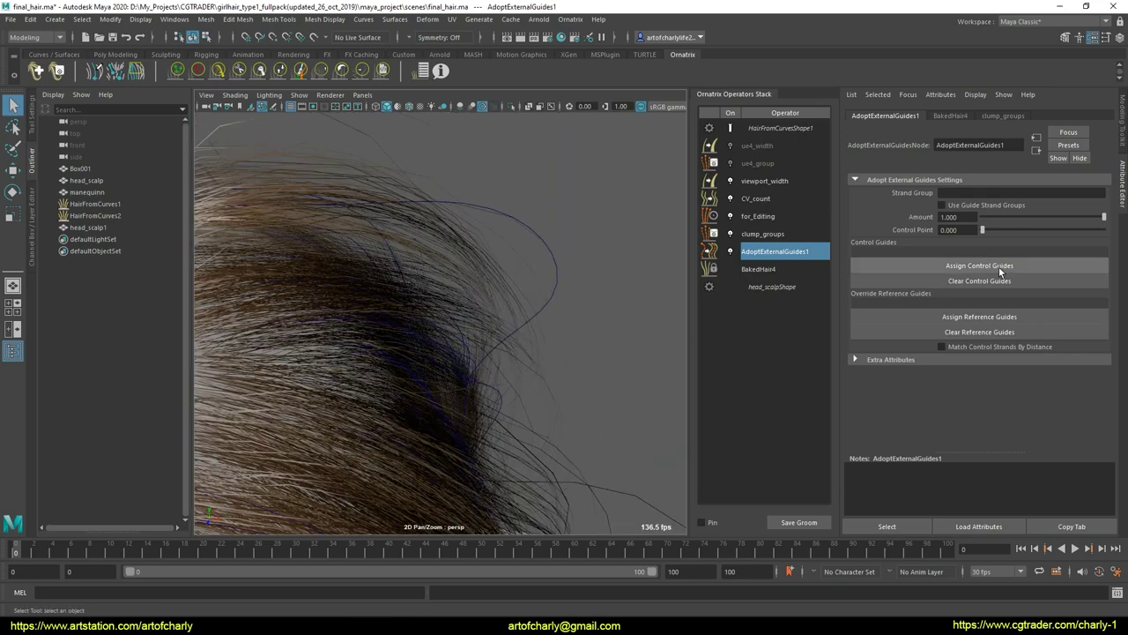
pyautogui.click(999, 266)
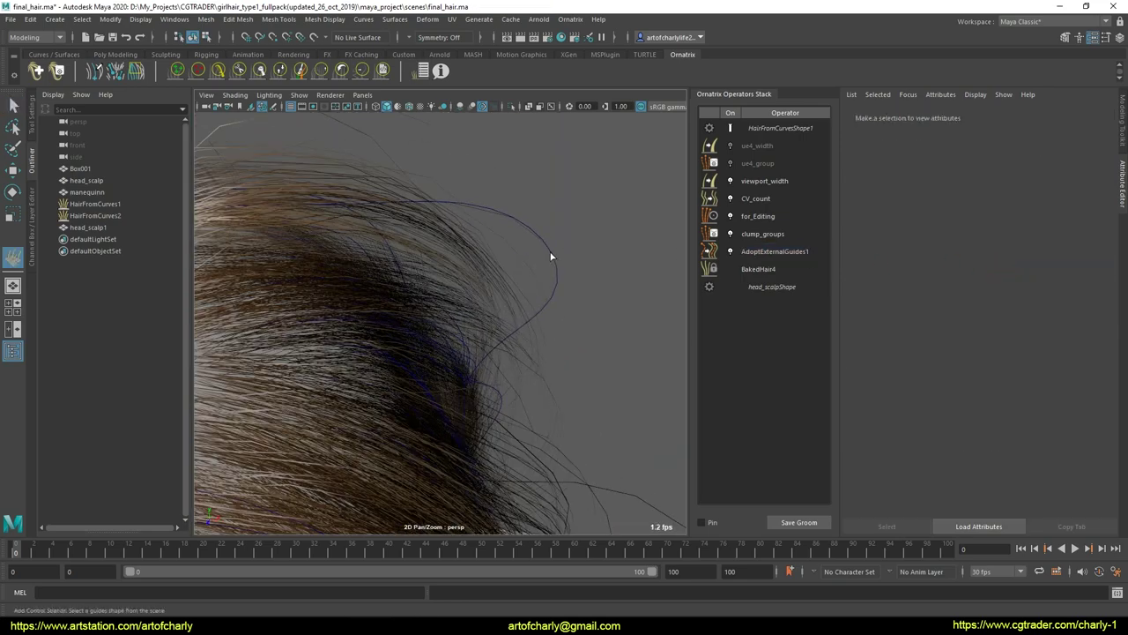
# Step: Set the Control Point of AdoptExternalGuides1 to 1
pyautogui.click(775, 251)
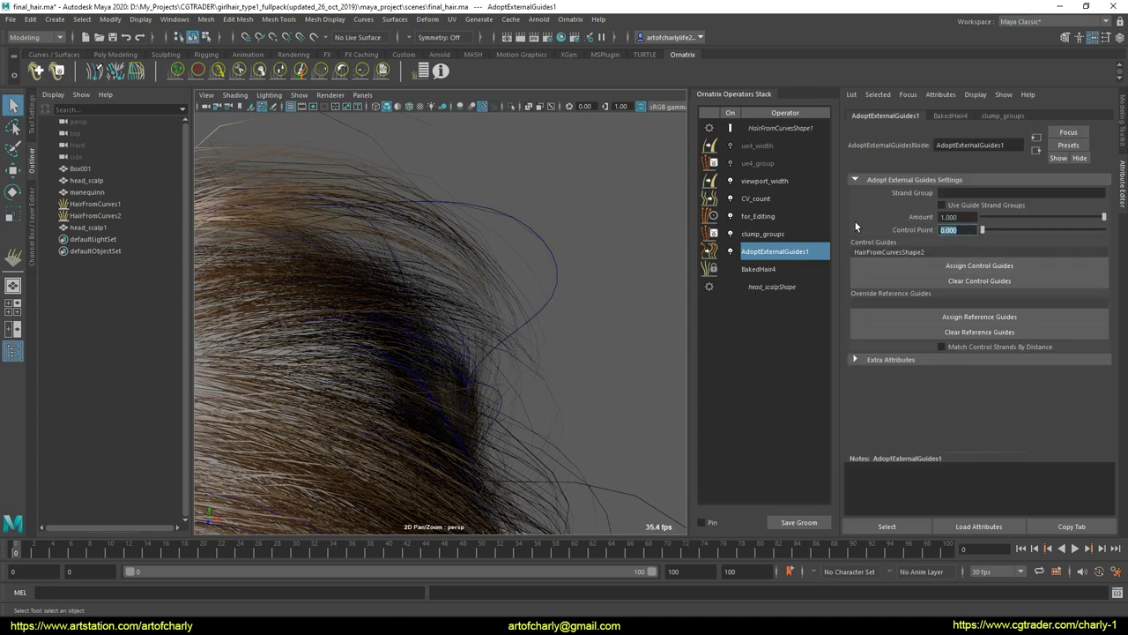
pyautogui.write('1')
pyautogui.press('Return')
pyautogui.scroll(-2, 553, 280)
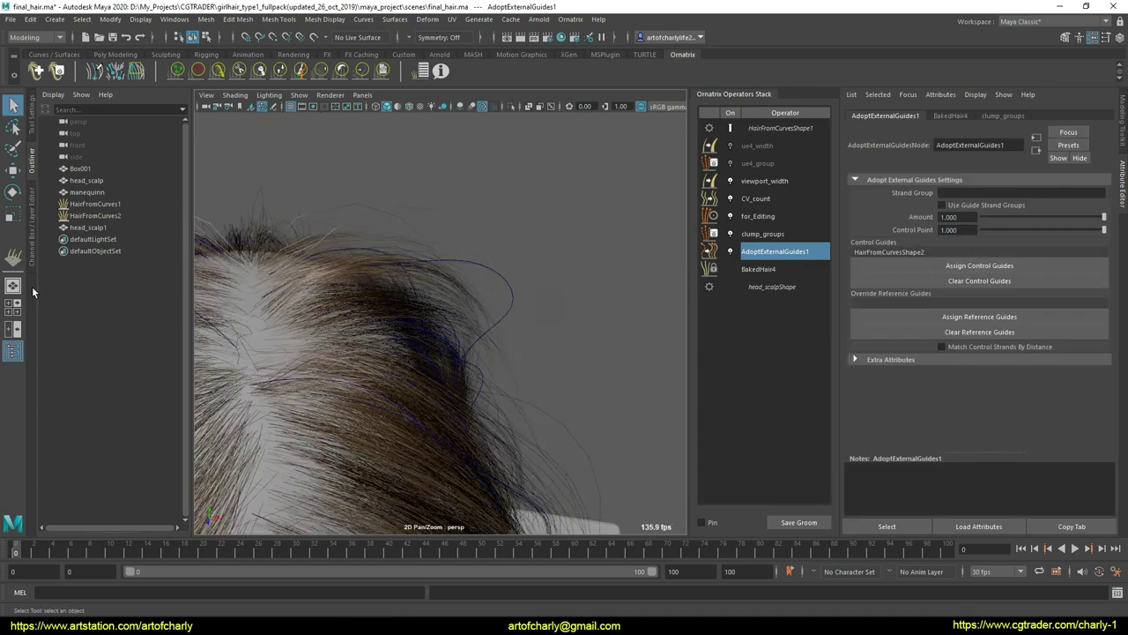
# Step: Start guide editing in the EditGuides1 operator of HairFromCurves2
pyautogui.click(105, 206)
pyautogui.click(97, 216)
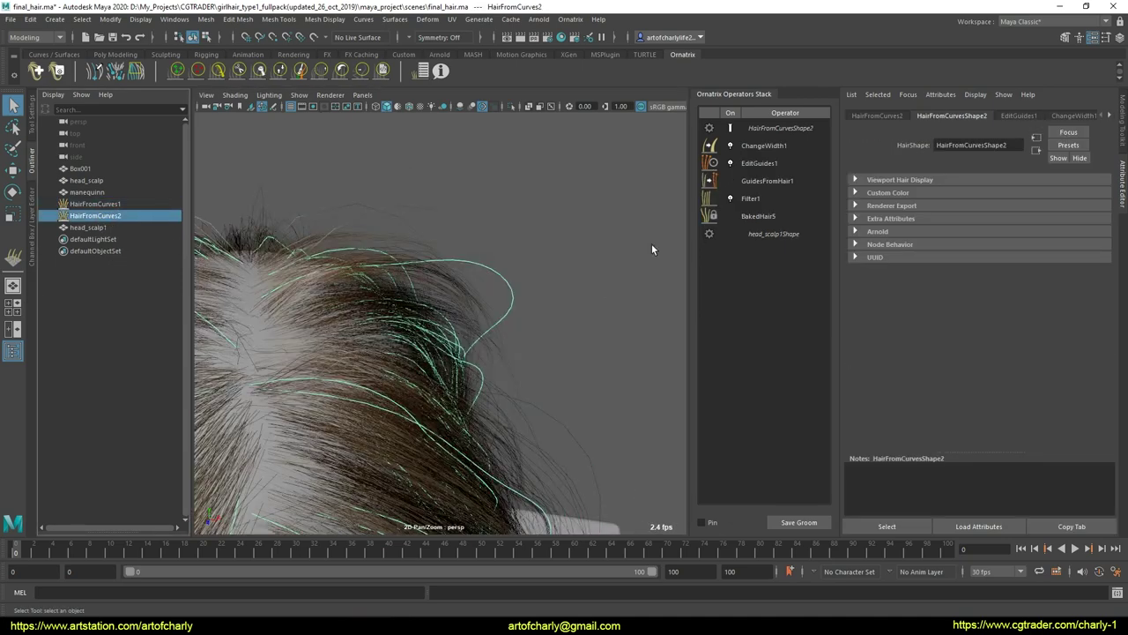
pyautogui.click(785, 162)
pyautogui.click(947, 199)
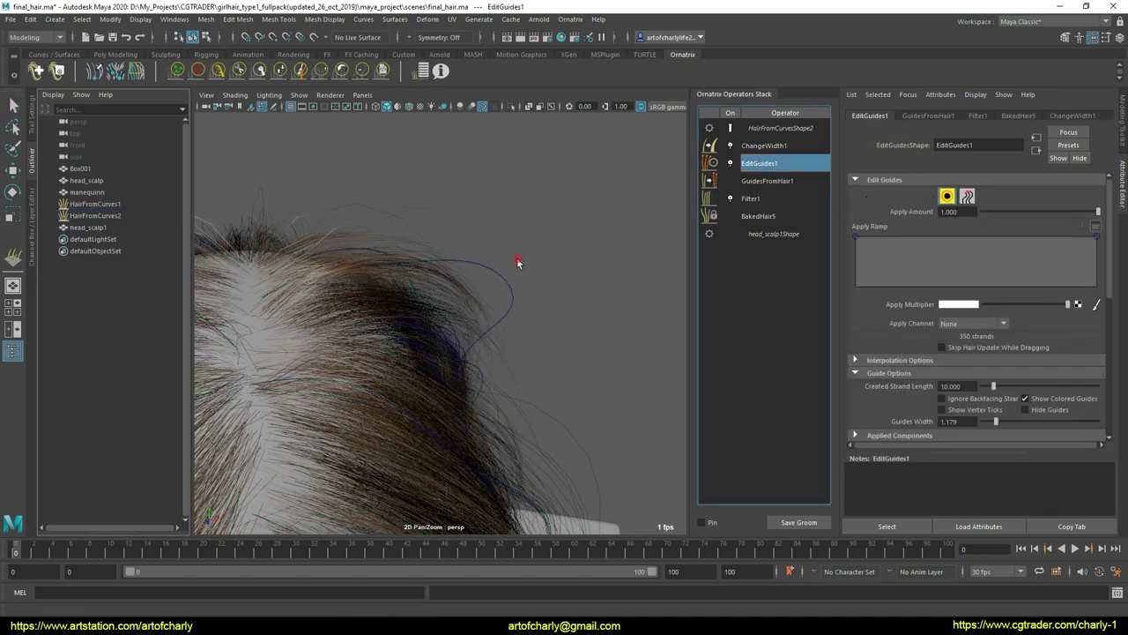
# Step: Select the group of guide strands along the back side of the head
pyautogui.keyDown('alt'); pyautogui.moveTo(519, 263); pyautogui.dragTo(531, 291); pyautogui.keyUp('alt')
pyautogui.click(541, 253)
pyautogui.scroll(-2, 564, 242)
pyautogui.keyDown('alt'); pyautogui.moveTo(531, 291); pyautogui.dragTo(503, 317, button='right'); pyautogui.keyUp('alt')
pyautogui.keyDown('alt'); pyautogui.moveTo(503, 317); pyautogui.dragTo(538, 317, button='middle'); pyautogui.keyUp('alt')
pyautogui.keyDown('alt'); pyautogui.moveTo(539, 317); pyautogui.dragTo(516, 295, button='right'); pyautogui.keyUp('alt')
pyautogui.keyDown('alt'); pyautogui.moveTo(515, 295); pyautogui.dragTo(529, 282); pyautogui.keyUp('alt')
pyautogui.keyDown('alt'); pyautogui.moveTo(529, 282); pyautogui.dragTo(566, 299, button='right'); pyautogui.keyUp('alt')
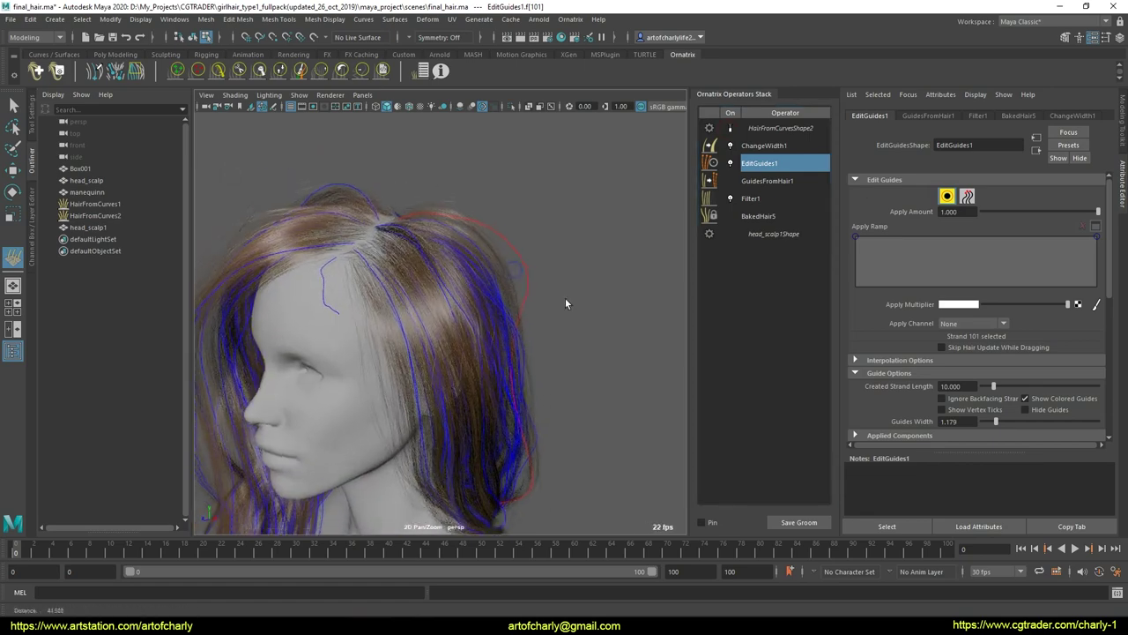
pyautogui.keyDown('alt'); pyautogui.moveTo(565, 299); pyautogui.dragTo(534, 328); pyautogui.keyUp('alt')
pyautogui.moveTo(489, 360); pyautogui.dragTo(522, 349)
pyautogui.keyDown('alt'); pyautogui.moveTo(546, 331); pyautogui.dragTo(520, 287); pyautogui.keyUp('alt')
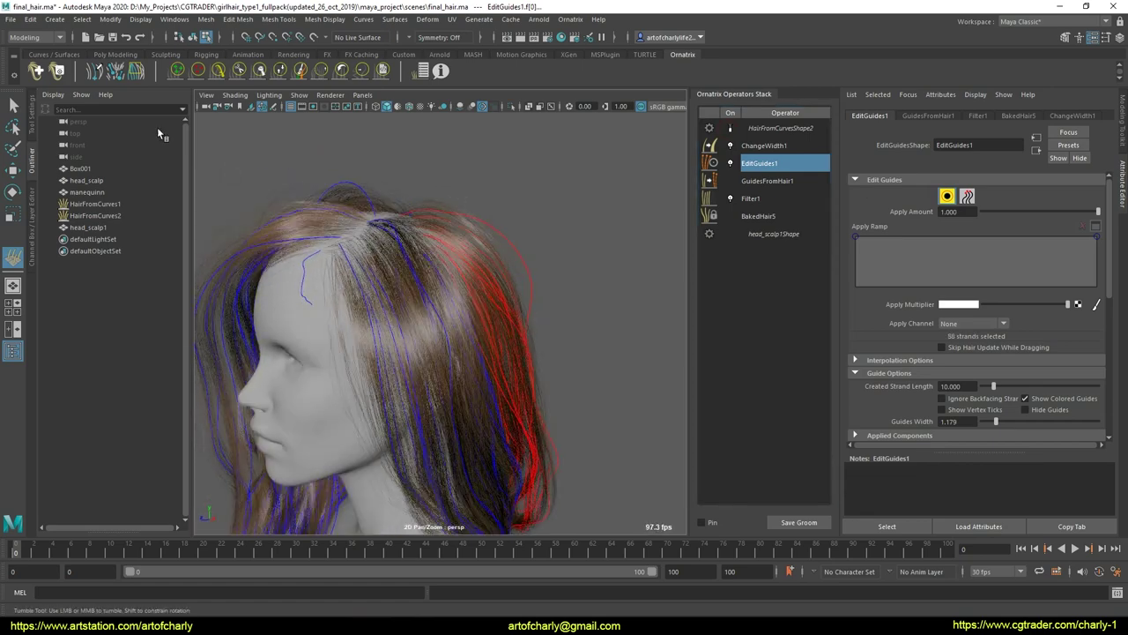
# Step: Comb the selected guides with the Comb brush, reshaping the back of the hair from the crown down toward the neck
pyautogui.click(218, 71)
pyautogui.keyDown('alt'); pyautogui.moveTo(537, 241); pyautogui.dragTo(569, 294); pyautogui.keyUp('alt')
pyautogui.moveTo(535, 360)
pyautogui.mouseDown()
pyautogui.moveTo(534, 302)
pyautogui.moveTo(433, 323)
pyautogui.moveTo(513, 302)
pyautogui.moveTo(454, 326)
pyautogui.mouseUp()
pyautogui.keyDown('alt'); pyautogui.moveTo(454, 326); pyautogui.dragTo(500, 296, button='middle'); pyautogui.keyUp('alt')
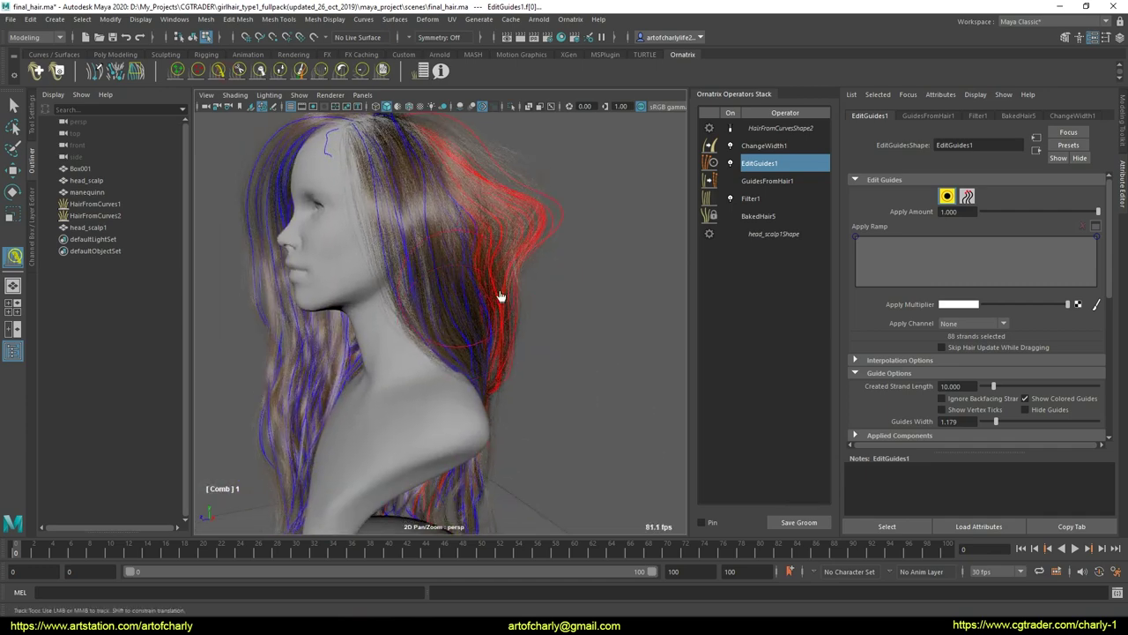
pyautogui.moveTo(550, 309)
pyautogui.mouseDown()
pyautogui.moveTo(496, 277)
pyautogui.moveTo(544, 309)
pyautogui.moveTo(486, 319)
pyautogui.moveTo(492, 195)
pyautogui.moveTo(458, 226)
pyautogui.mouseUp()
pyautogui.moveTo(476, 283)
pyautogui.keyDown('alt'); pyautogui.mouseDown()
pyautogui.moveTo(404, 247)
pyautogui.moveTo(456, 252)
pyautogui.moveTo(443, 323)
pyautogui.moveTo(534, 330)
pyautogui.moveTo(475, 289)
pyautogui.moveTo(562, 247)
pyautogui.mouseUp(); pyautogui.keyUp('alt')
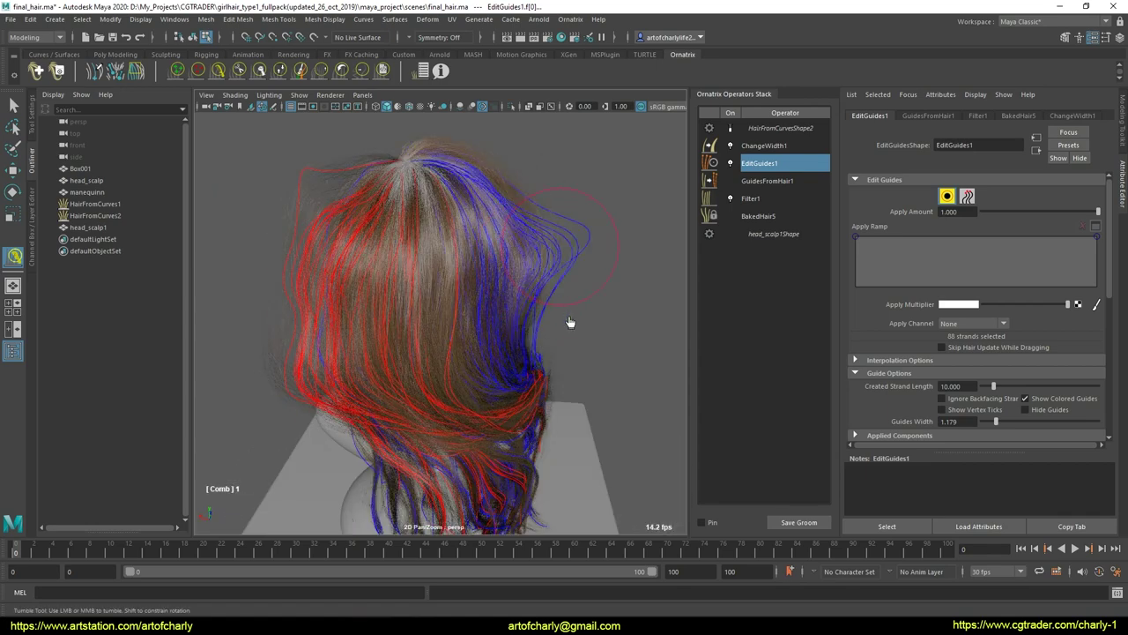
pyautogui.moveTo(525, 291)
pyautogui.keyDown('alt'); pyautogui.mouseDown()
pyautogui.moveTo(444, 335)
pyautogui.moveTo(558, 347)
pyautogui.moveTo(433, 326)
pyautogui.moveTo(544, 368)
pyautogui.moveTo(608, 336)
pyautogui.mouseUp(); pyautogui.keyUp('alt')
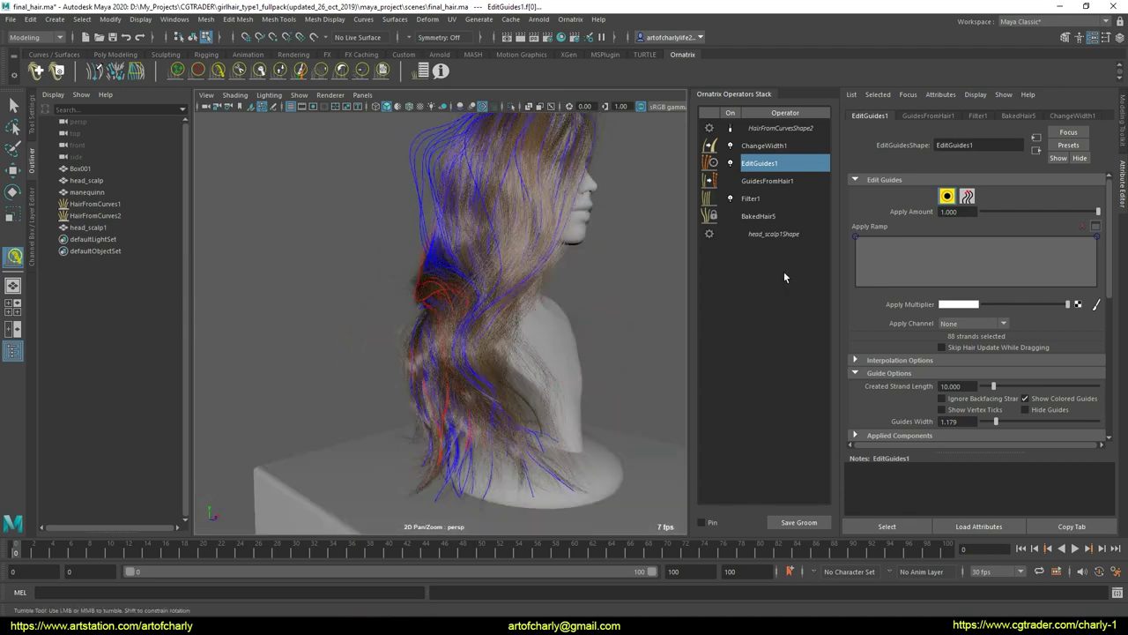
# Step: Open the Filter1 operator of HairFromCurves2 and examine the guides from around the back of the head
pyautogui.click(93, 215)
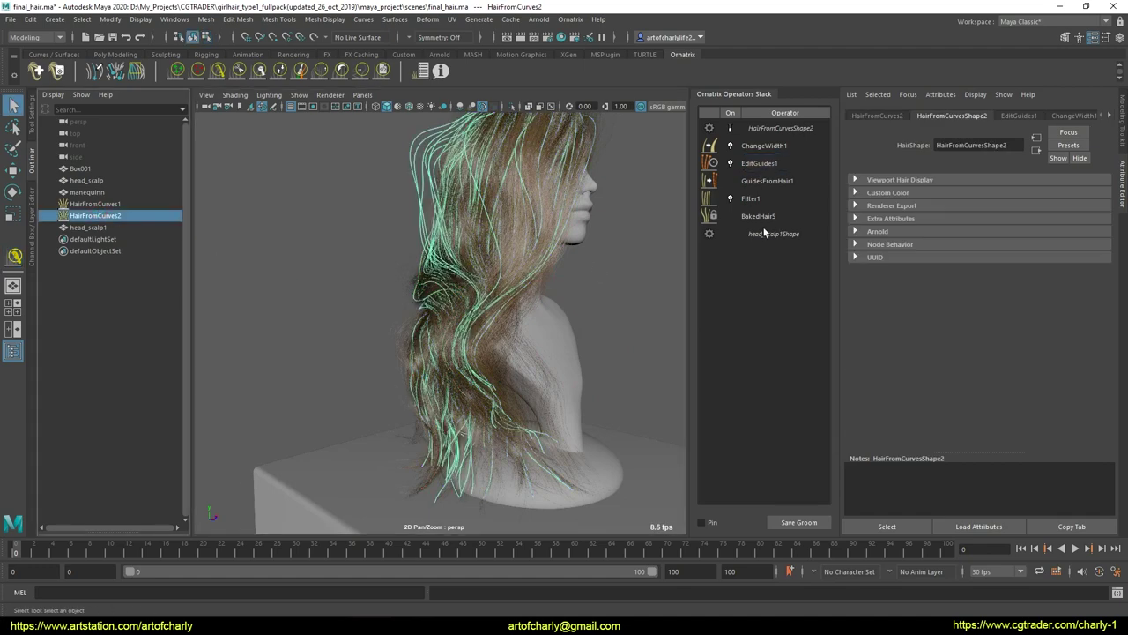
pyautogui.click(786, 201)
pyautogui.keyDown('alt'); pyautogui.moveTo(451, 229); pyautogui.dragTo(458, 326); pyautogui.keyUp('alt')
pyautogui.keyDown('alt'); pyautogui.moveTo(458, 277); pyautogui.dragTo(453, 292); pyautogui.keyUp('alt')
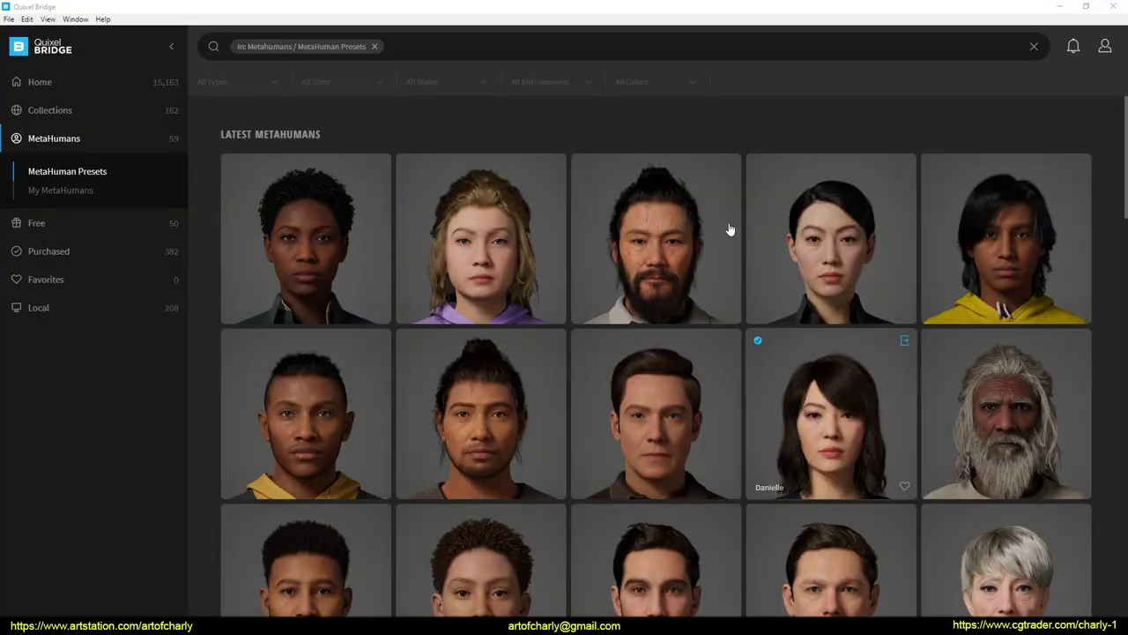
# Step: Switch to Quixel Bridge and select the Vivian preset in the MetaHuman library
pyautogui.scroll(-5, 426, 465)
pyautogui.scroll(-5, 427, 464)
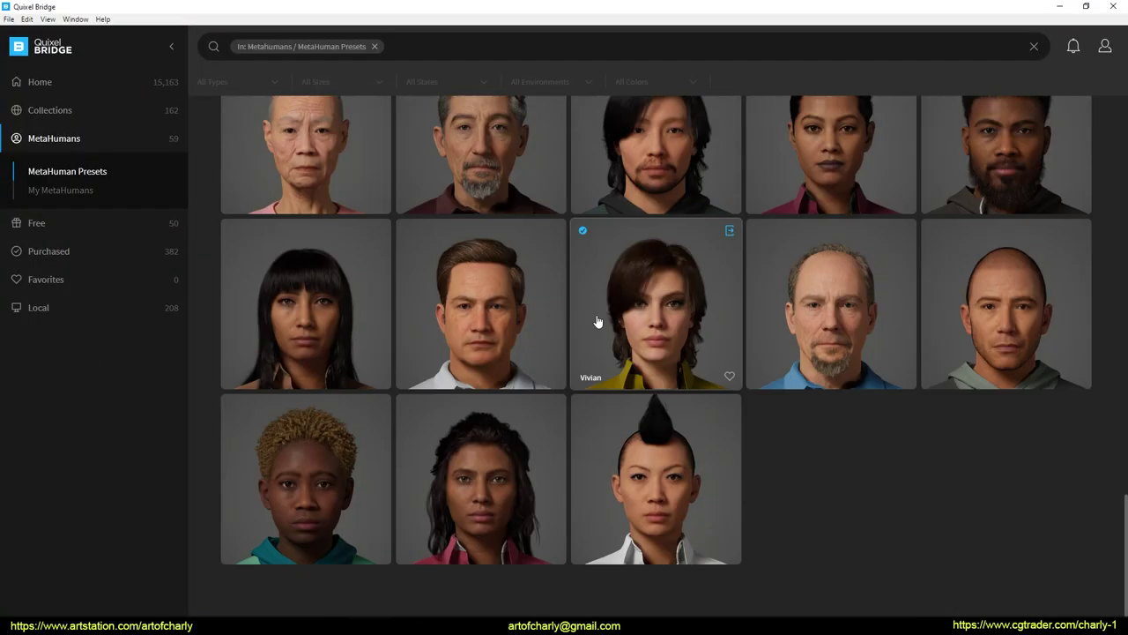
pyautogui.click(597, 320)
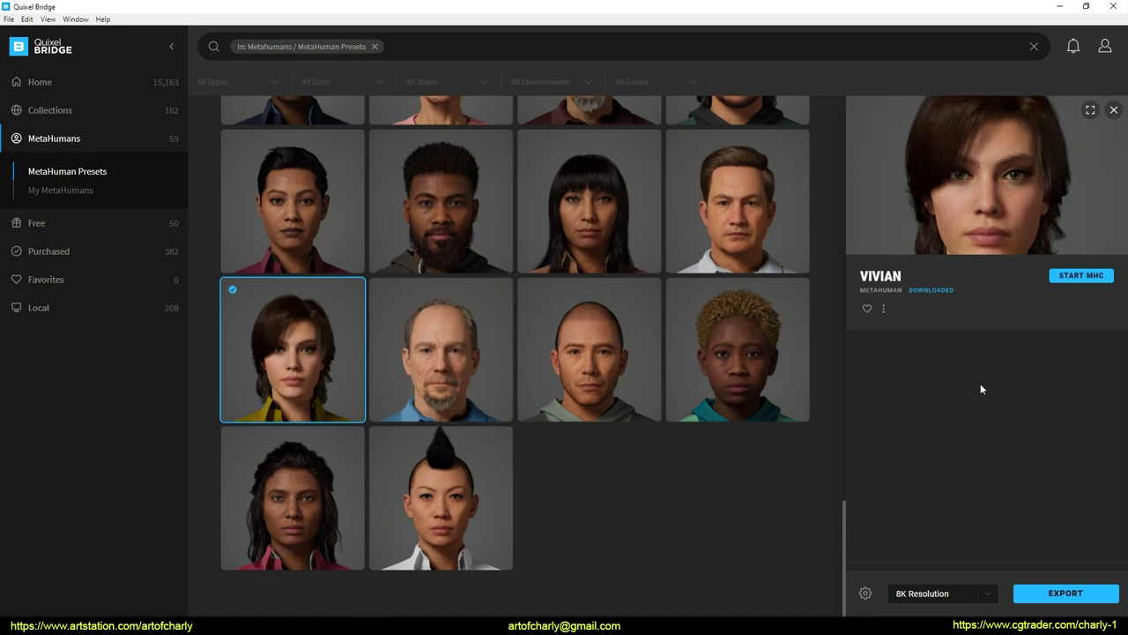
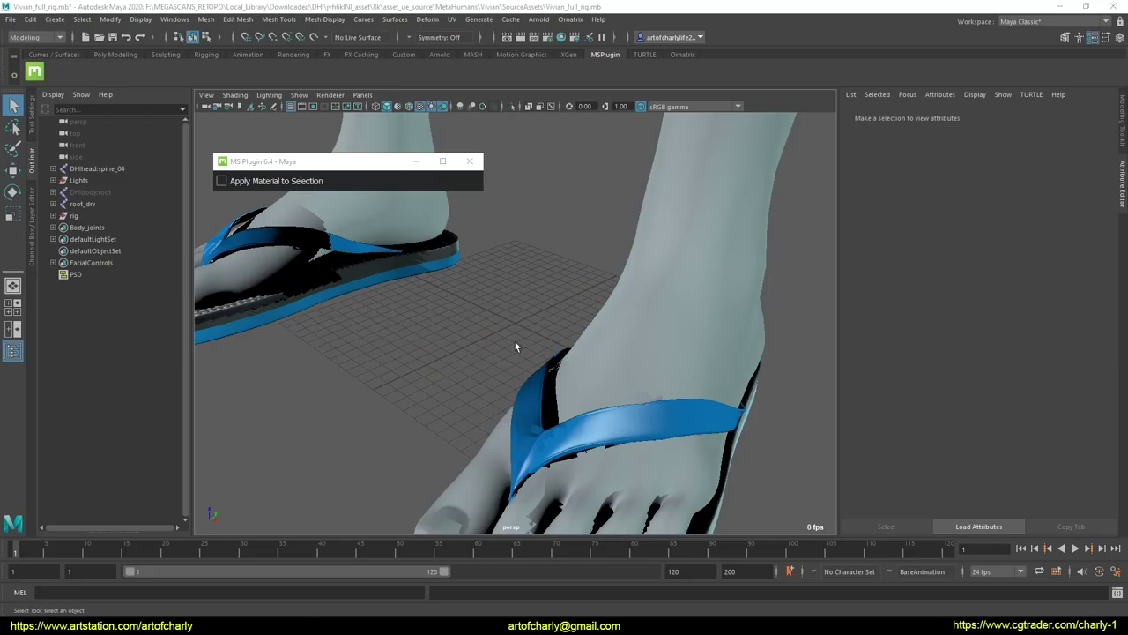
# Step: Switch to the Vivian rig in Maya and examine the character from the feet up to the head and facial controls
pyautogui.keyDown('alt'); pyautogui.moveTo(515, 341); pyautogui.dragTo(564, 520, button='middle'); pyautogui.keyUp('alt')
pyautogui.scroll(-4, 508, 189)
pyautogui.scroll(-5, 544, 284)
pyautogui.keyDown('alt'); pyautogui.moveTo(520, 256); pyautogui.dragTo(526, 339, button='middle'); pyautogui.keyUp('alt')
pyautogui.keyDown('alt'); pyautogui.moveTo(537, 441); pyautogui.dragTo(541, 338, button='middle'); pyautogui.keyUp('alt')
pyautogui.scroll(5, 538, 264)
pyautogui.keyDown('alt'); pyautogui.moveTo(531, 176); pyautogui.dragTo(531, 287, button='middle'); pyautogui.keyUp('alt')
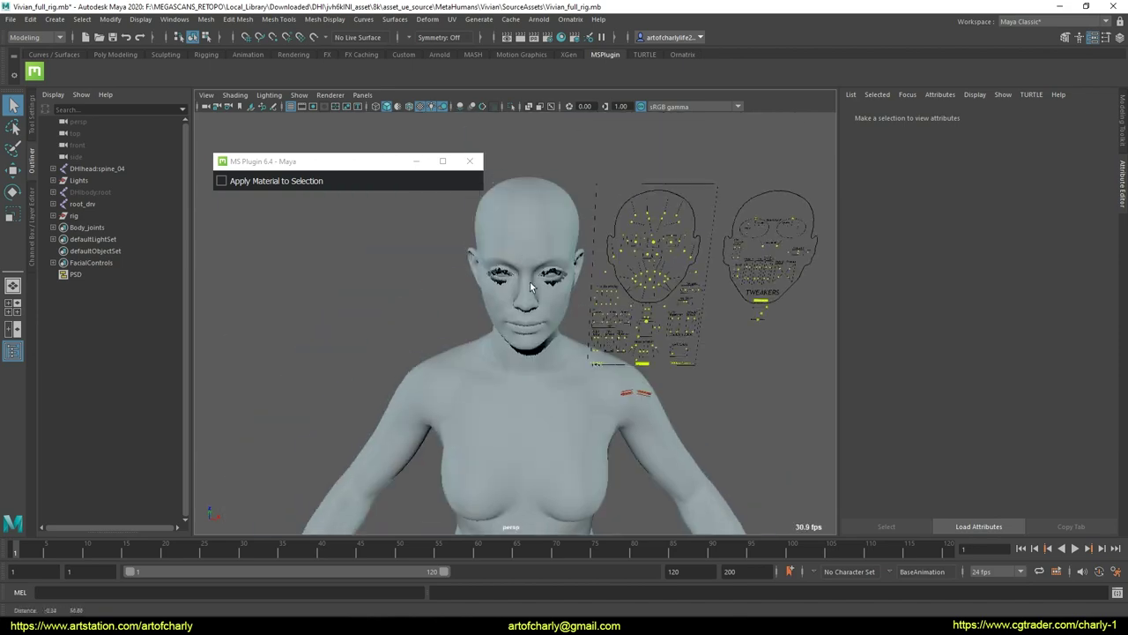
pyautogui.moveTo(530, 287)
pyautogui.keyDown('alt'); pyautogui.mouseDown()
pyautogui.moveTo(521, 237)
pyautogui.moveTo(516, 279)
pyautogui.mouseUp(); pyautogui.keyUp('alt')
pyautogui.scroll(2, 526, 244)
pyautogui.keyDown('alt'); pyautogui.moveTo(558, 151); pyautogui.dragTo(541, 243, button='middle'); pyautogui.keyUp('alt')
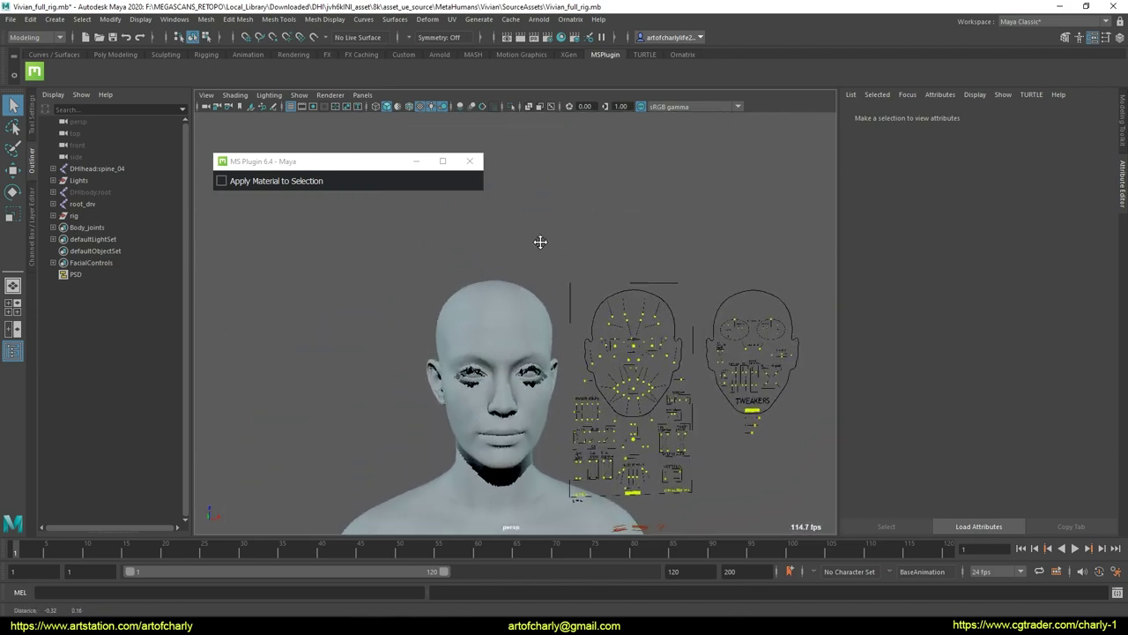
pyautogui.moveTo(540, 242)
pyautogui.keyDown('alt'); pyautogui.mouseDown(button='right')
pyautogui.moveTo(515, 262)
pyautogui.moveTo(533, 254)
pyautogui.mouseUp(button='right'); pyautogui.keyUp('alt')
# Step: Select the lod0 head mesh together with the lod0 body mesh
pyautogui.click(534, 251)
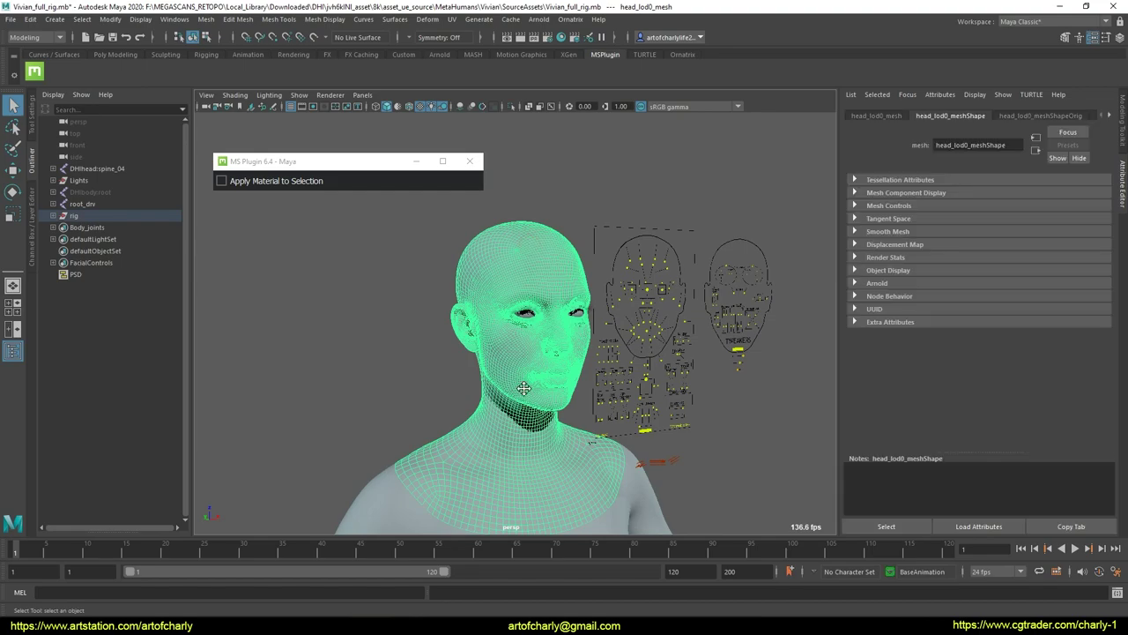
pyautogui.keyDown('alt'); pyautogui.moveTo(524, 388); pyautogui.dragTo(486, 347, button='middle'); pyautogui.keyUp('alt')
pyautogui.keyDown('alt'); pyautogui.moveTo(473, 277); pyautogui.dragTo(490, 383, button='middle'); pyautogui.keyUp('alt')
pyautogui.keyDown('shift'); pyautogui.click(490, 382); pyautogui.keyUp('shift')
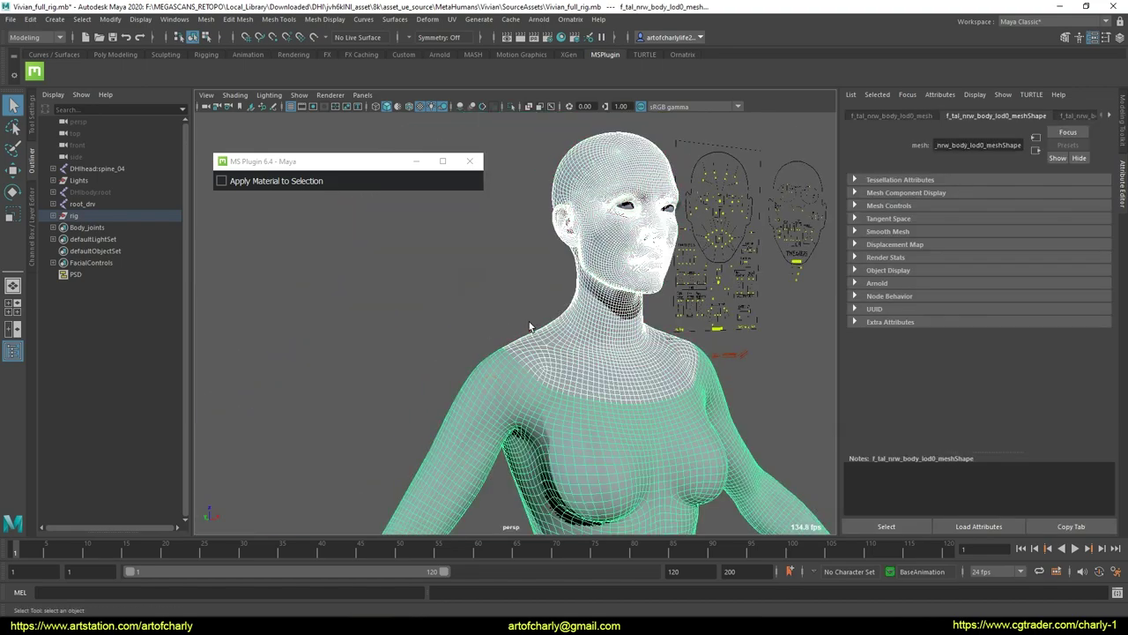
pyautogui.keyDown('alt'); pyautogui.moveTo(564, 449); pyautogui.dragTo(460, 370, button='middle'); pyautogui.keyUp('alt')
pyautogui.keyDown('alt'); pyautogui.moveTo(460, 371); pyautogui.dragTo(564, 353, button='right'); pyautogui.keyUp('alt')
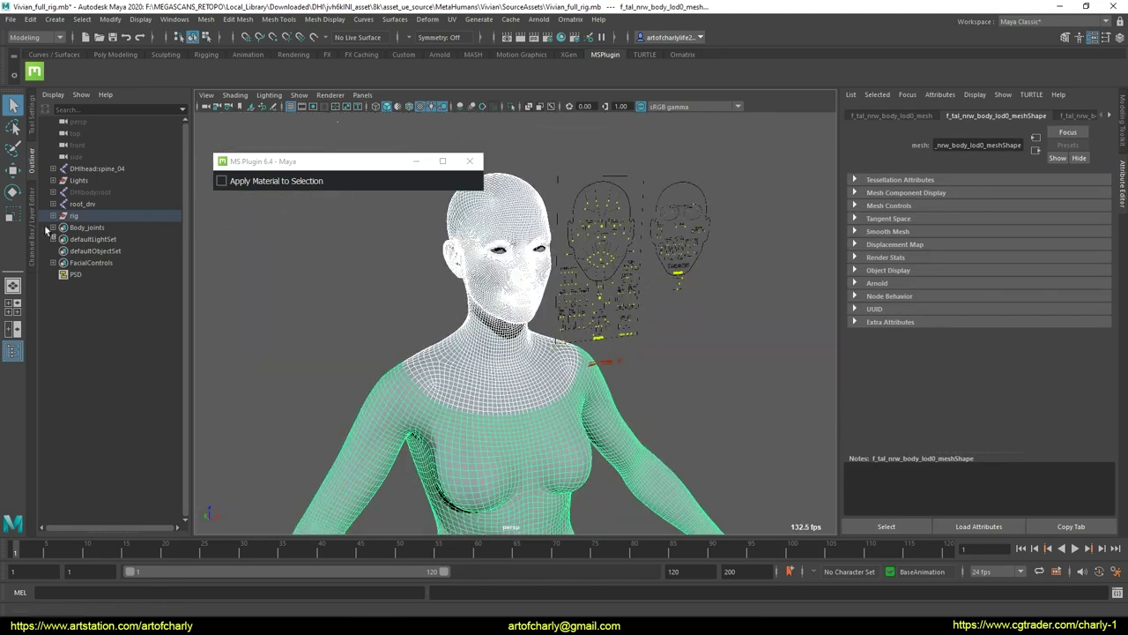
# Step: Unparent the head and body meshes from the rig hierarchy and delete all history in the scene
pyautogui.click(53, 216)
pyautogui.click(60, 239)
pyautogui.click(60, 228)
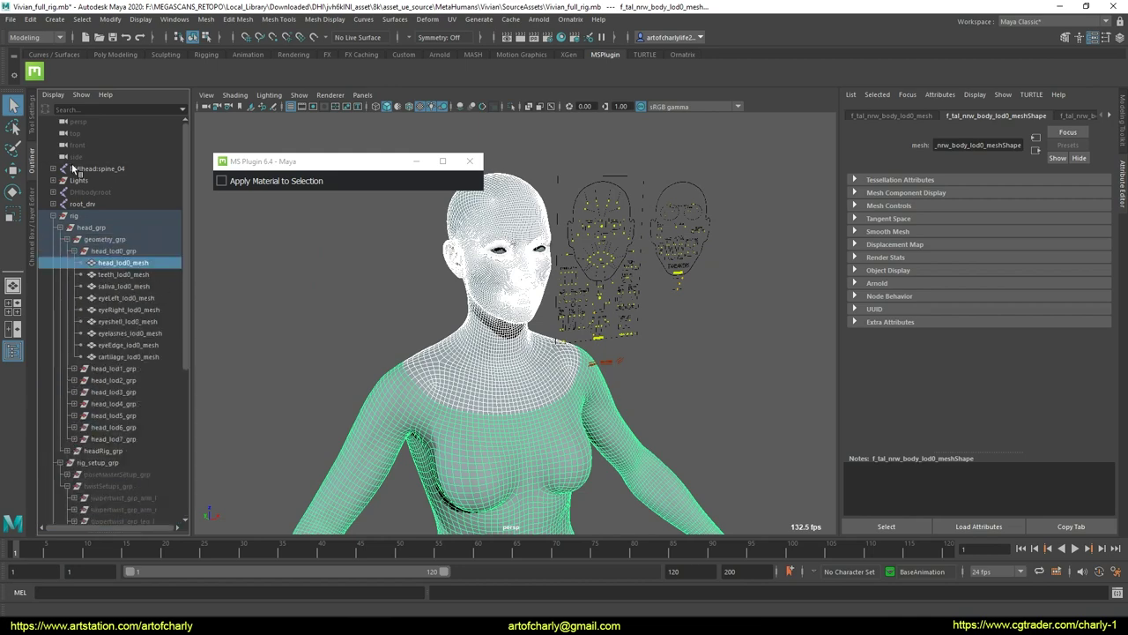
pyautogui.click(30, 19)
pyautogui.moveTo(97, 171)
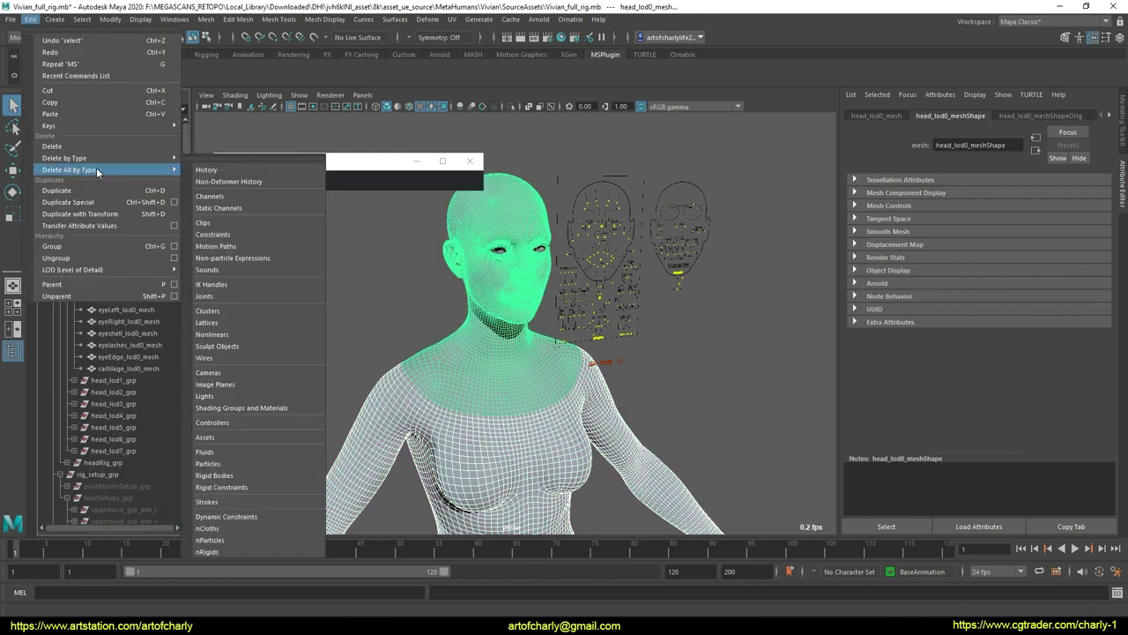
pyautogui.click(251, 170)
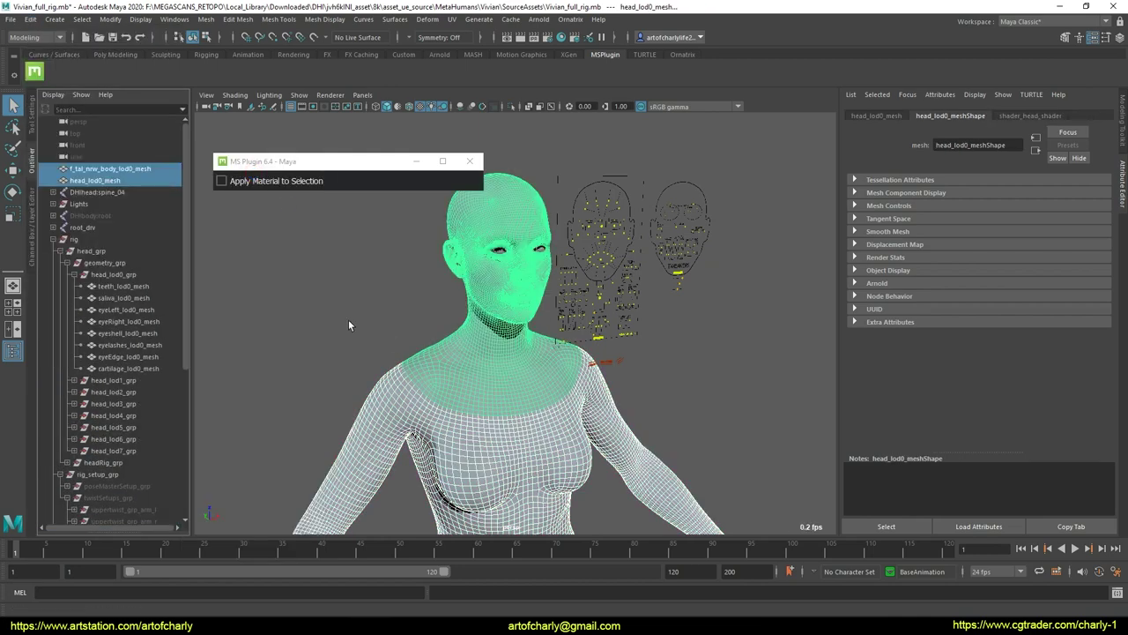
# Step: Freeze the transformations of the head and body meshes and open the export options for the selection
pyautogui.keyDown('alt'); pyautogui.moveTo(269, 306); pyautogui.dragTo(240, 302, button='middle'); pyautogui.keyUp('alt')
pyautogui.click(110, 18)
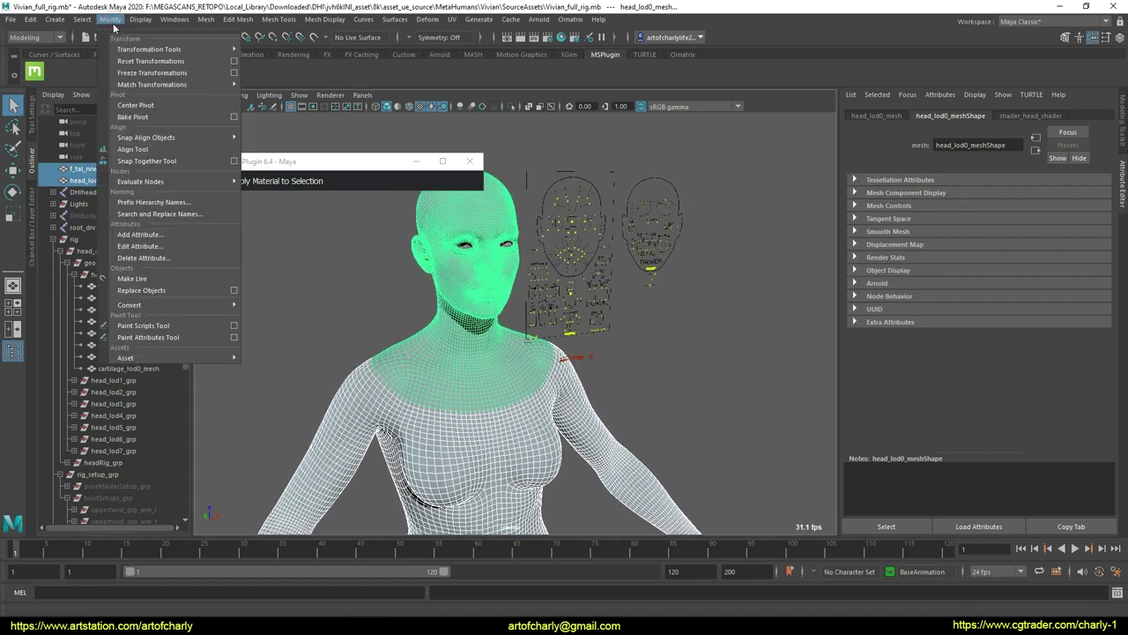
pyautogui.click(151, 72)
pyautogui.click(110, 19)
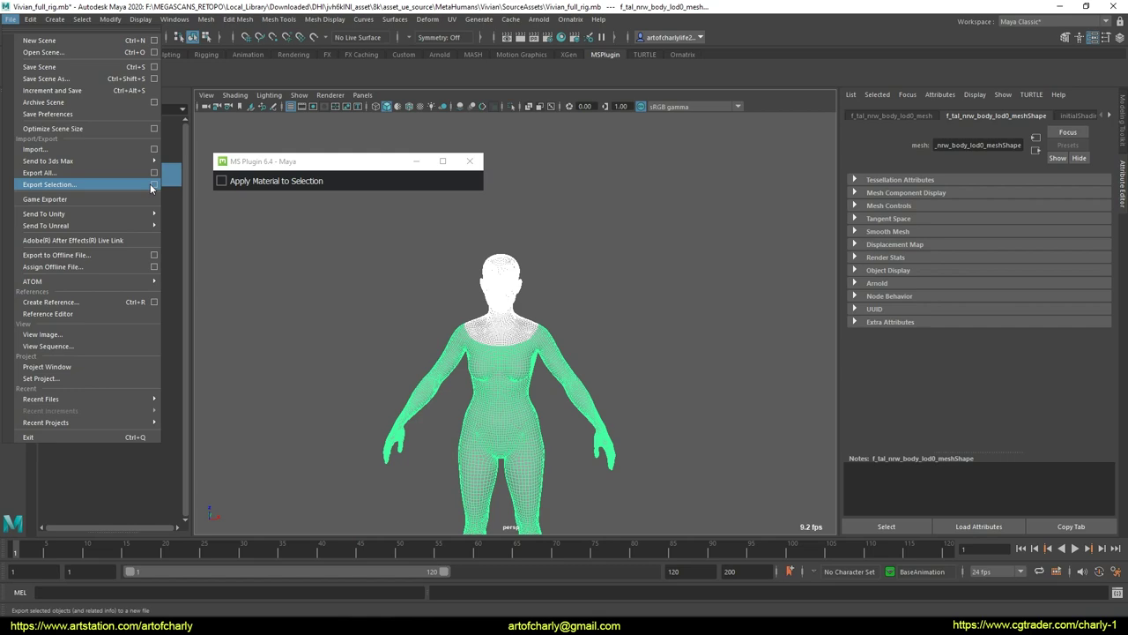
pyautogui.click(153, 185)
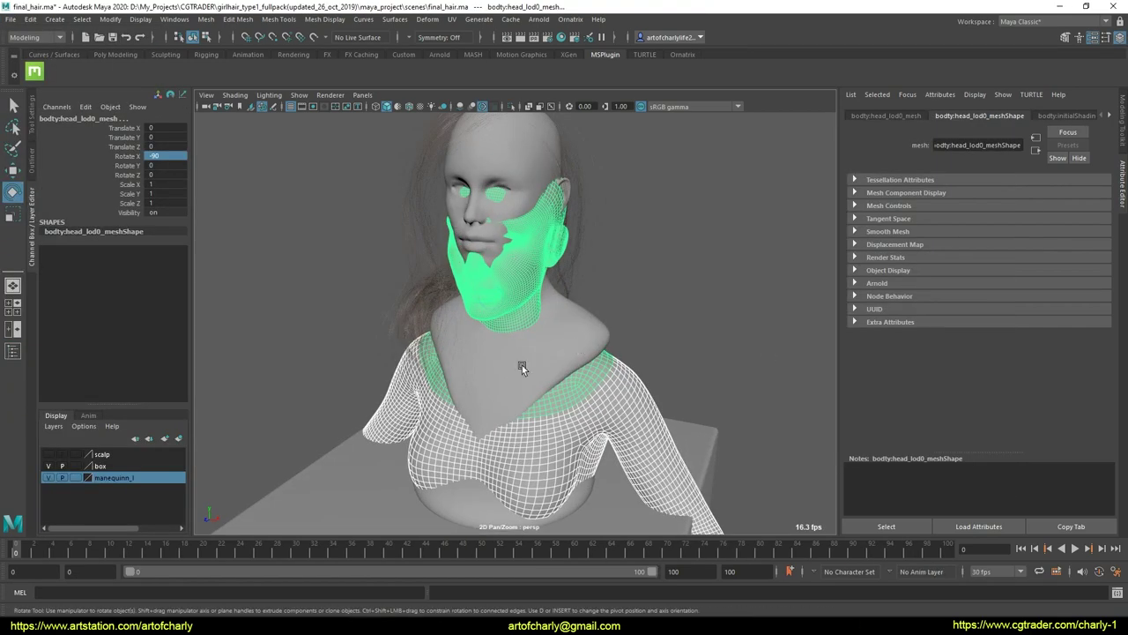
# Step: In the final_hair scene, compare the head_scalp mesh with the MetaHuman head and its cut-out scalp from several sides
pyautogui.keyDown('alt'); pyautogui.moveTo(521, 365); pyautogui.dragTo(565, 352); pyautogui.keyUp('alt')
pyautogui.keyDown('alt'); pyautogui.moveTo(564, 352); pyautogui.dragTo(580, 239, button='right'); pyautogui.keyUp('alt')
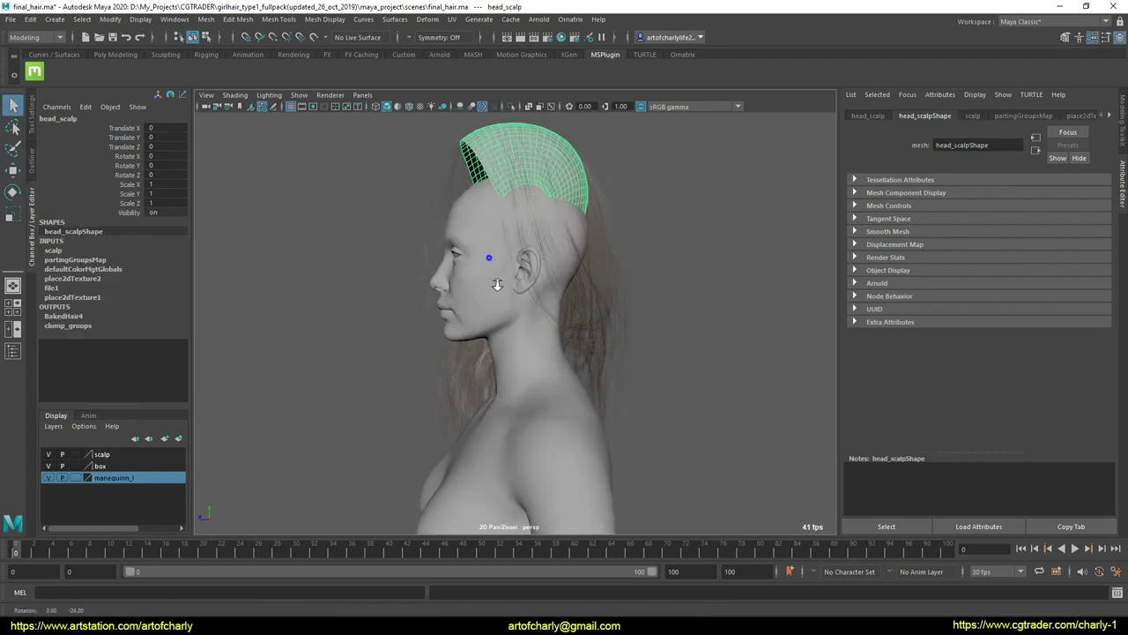
pyautogui.keyDown('alt'); pyautogui.moveTo(496, 283); pyautogui.dragTo(496, 385); pyautogui.keyUp('alt')
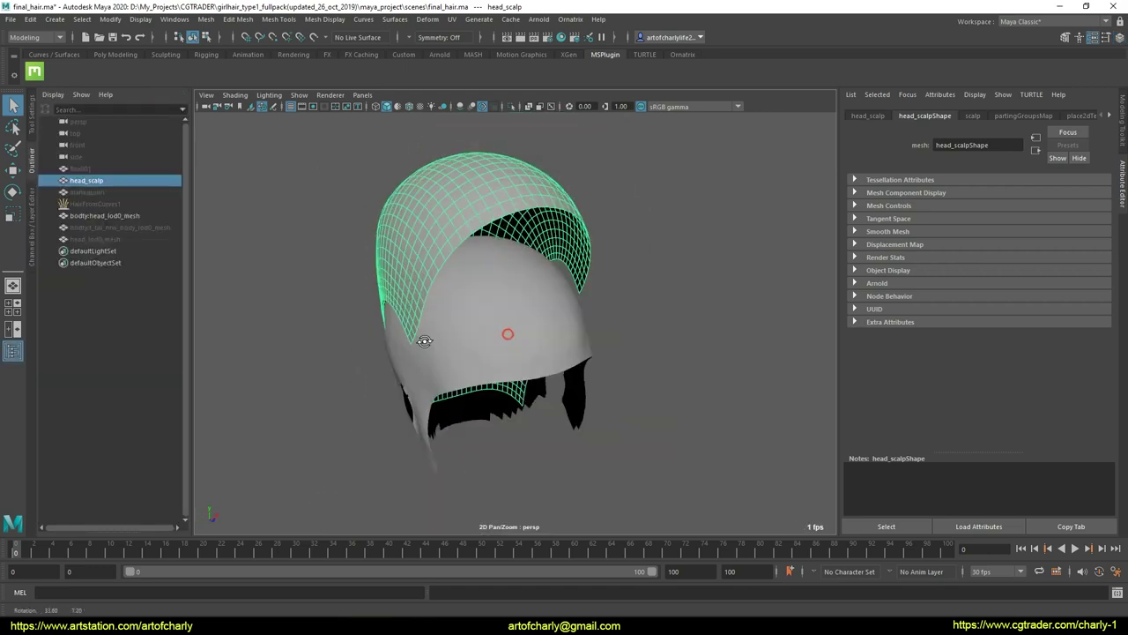
pyautogui.keyDown('alt'); pyautogui.moveTo(423, 338); pyautogui.dragTo(548, 430); pyautogui.keyUp('alt')
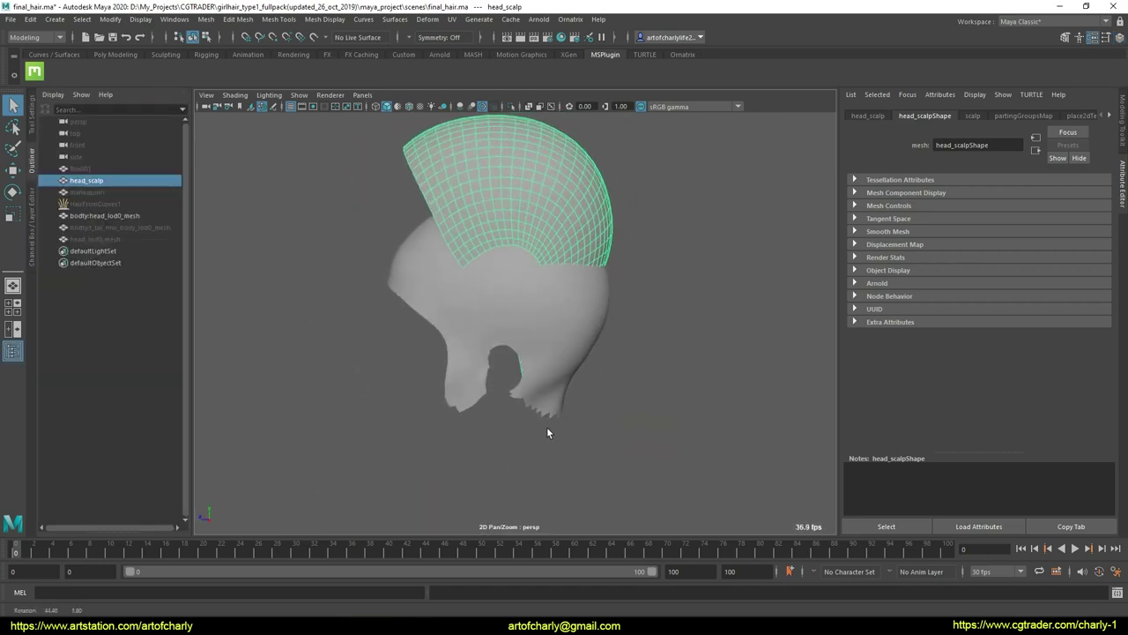
pyautogui.click(575, 363)
pyautogui.keyDown('alt'); pyautogui.moveTo(574, 367); pyautogui.dragTo(637, 318); pyautogui.keyUp('alt')
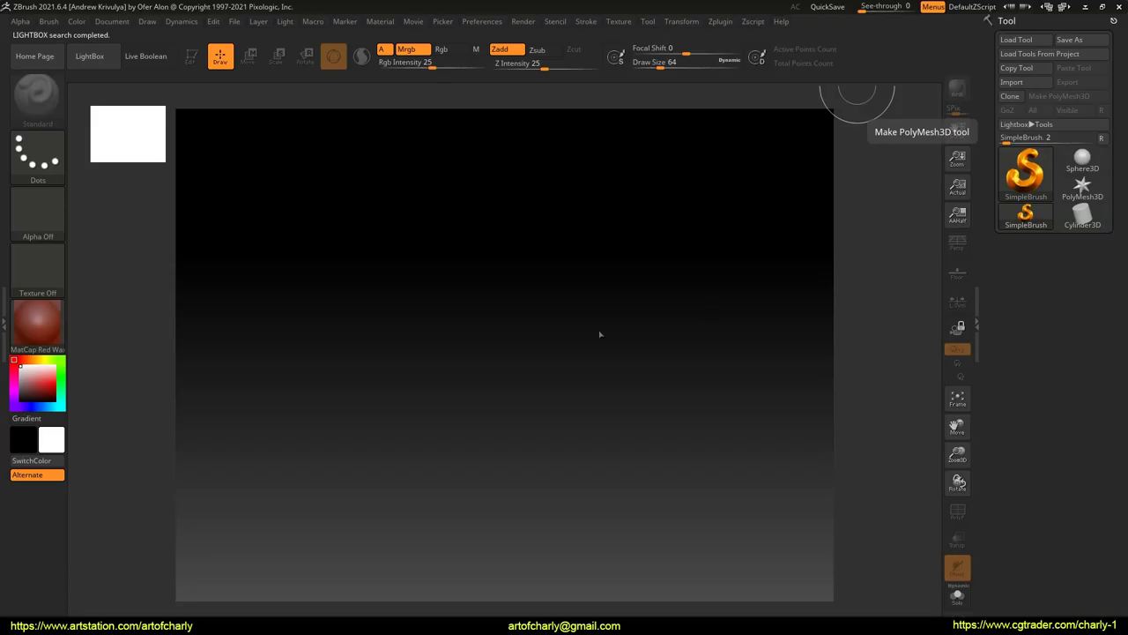
# Step: Switch to ZBrush, load the scalp_hair_blendshape mesh and make it editable on the canvas
pyautogui.click(1016, 39)
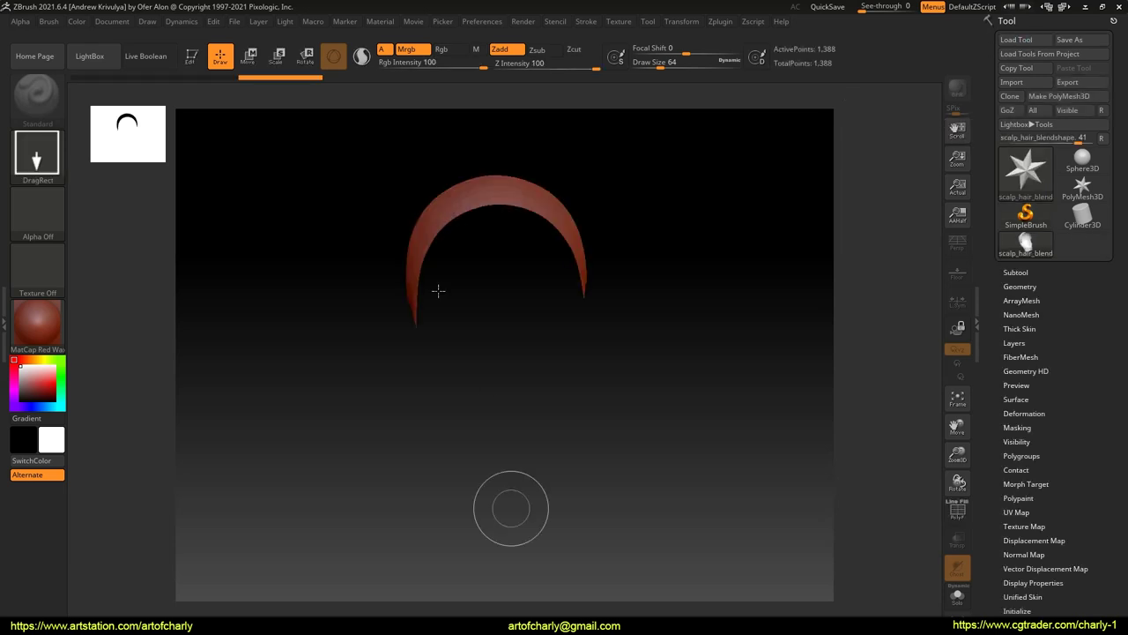
pyautogui.click(191, 56)
pyautogui.moveTo(511, 355); pyautogui.dragTo(507, 350)
# Step: Append a Spiral3D subtool as a placeholder and import scalp_metahuman in its place
pyautogui.click(1016, 271)
pyautogui.click(1069, 497)
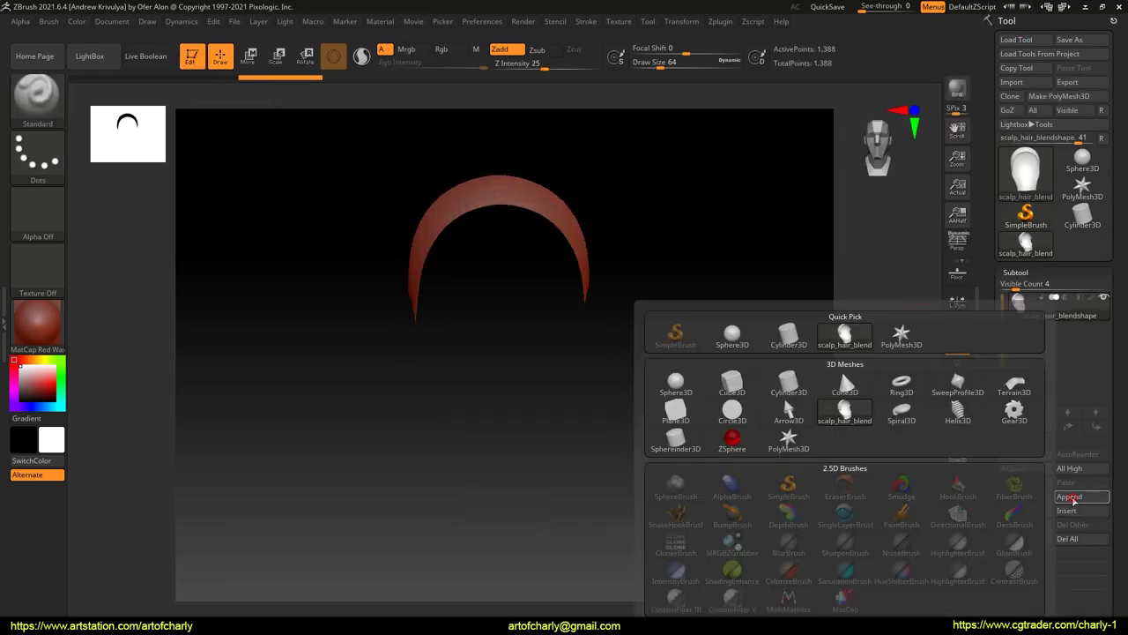
pyautogui.click(901, 412)
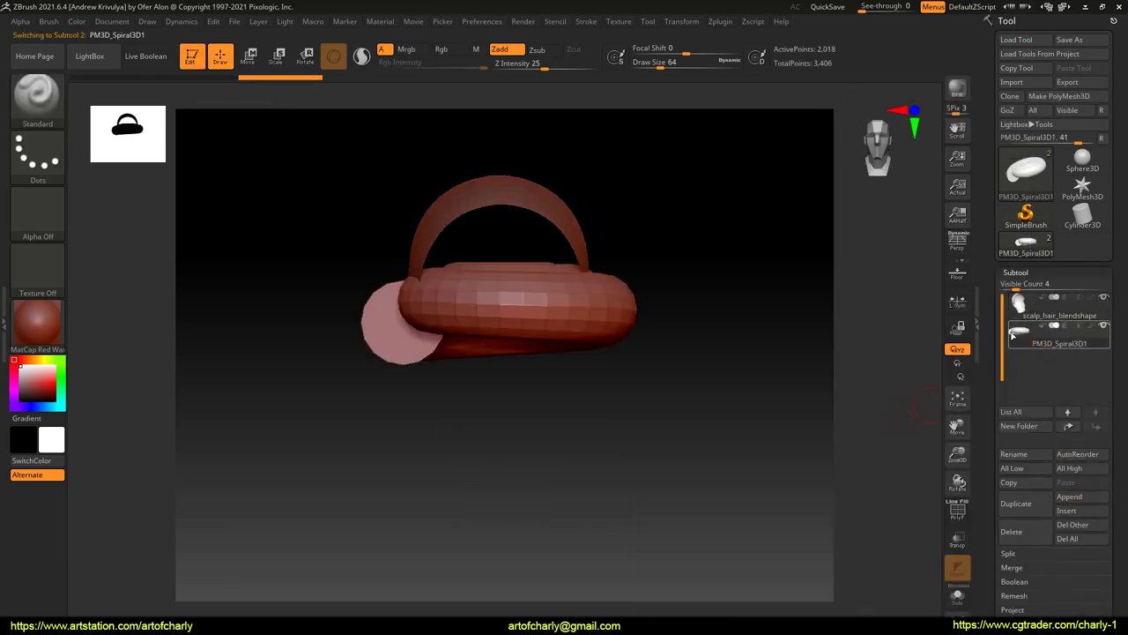
pyautogui.click(1011, 82)
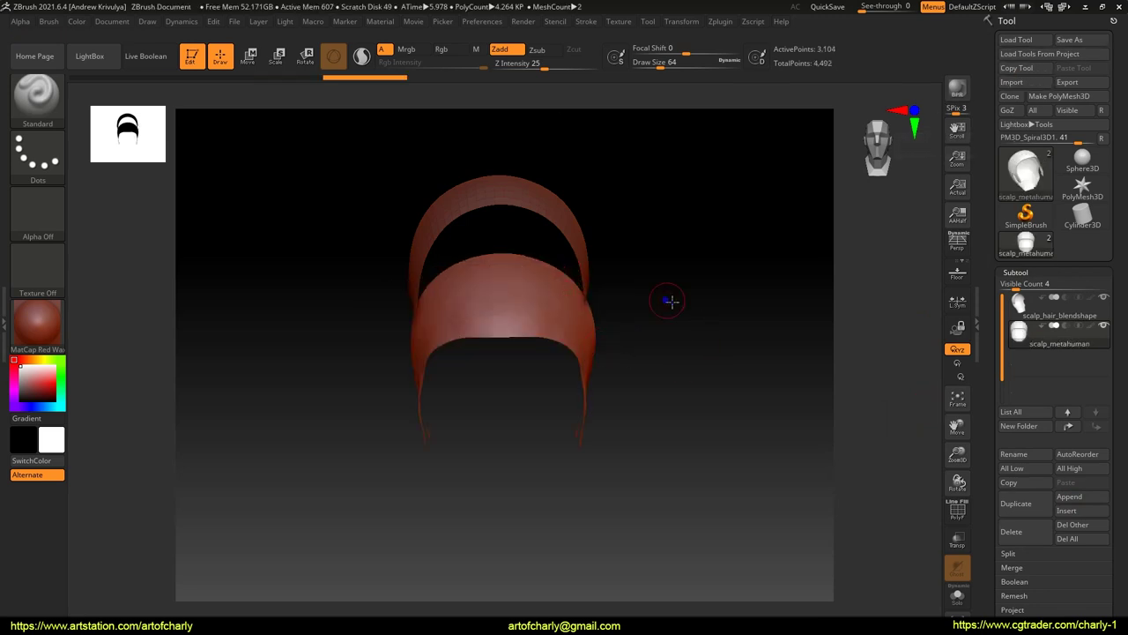
# Step: Start the ZWrap plugin for the two scalp subtools
pyautogui.moveTo(670, 300); pyautogui.dragTo(705, 299)
pyautogui.click(720, 21)
pyautogui.click(744, 326)
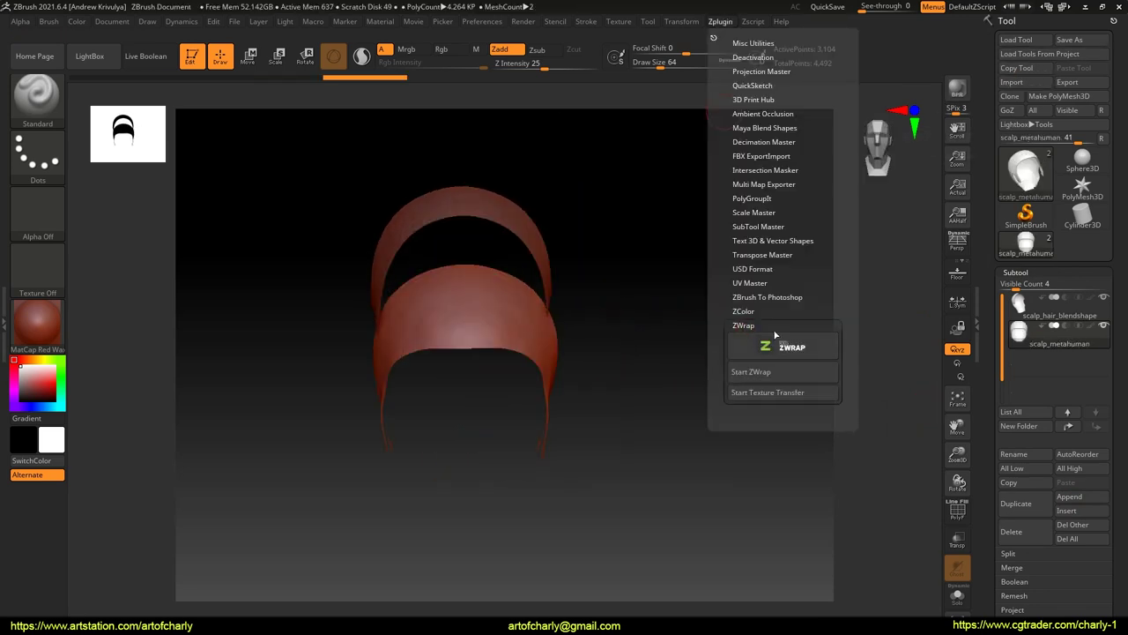
pyautogui.click(749, 373)
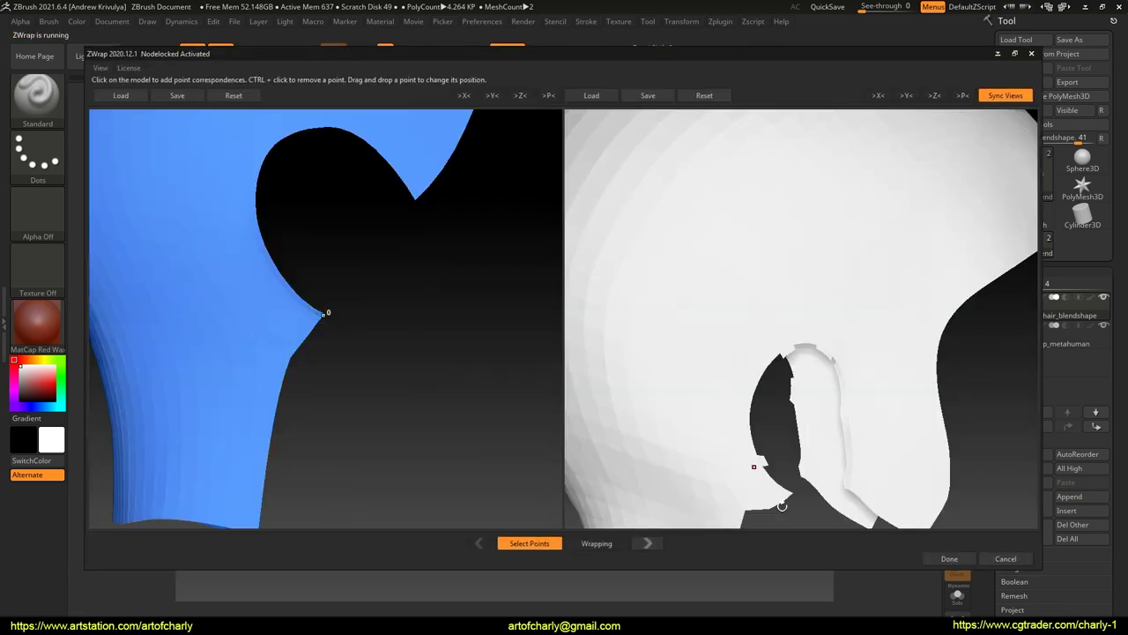
# Step: Place matching correspondence points on both scalps at the back edge of the ear cutout and its front corner
pyautogui.scroll(-2, 240, 223)
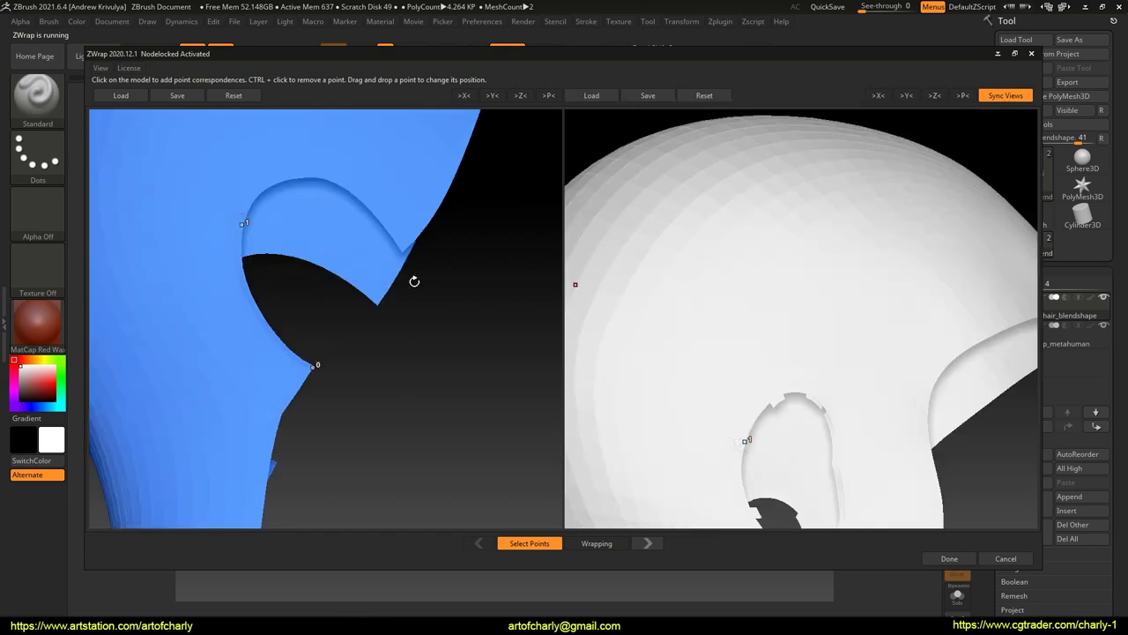
pyautogui.moveTo(414, 280)
pyautogui.mouseDown()
pyautogui.moveTo(463, 282)
pyautogui.moveTo(419, 269)
pyautogui.mouseUp()
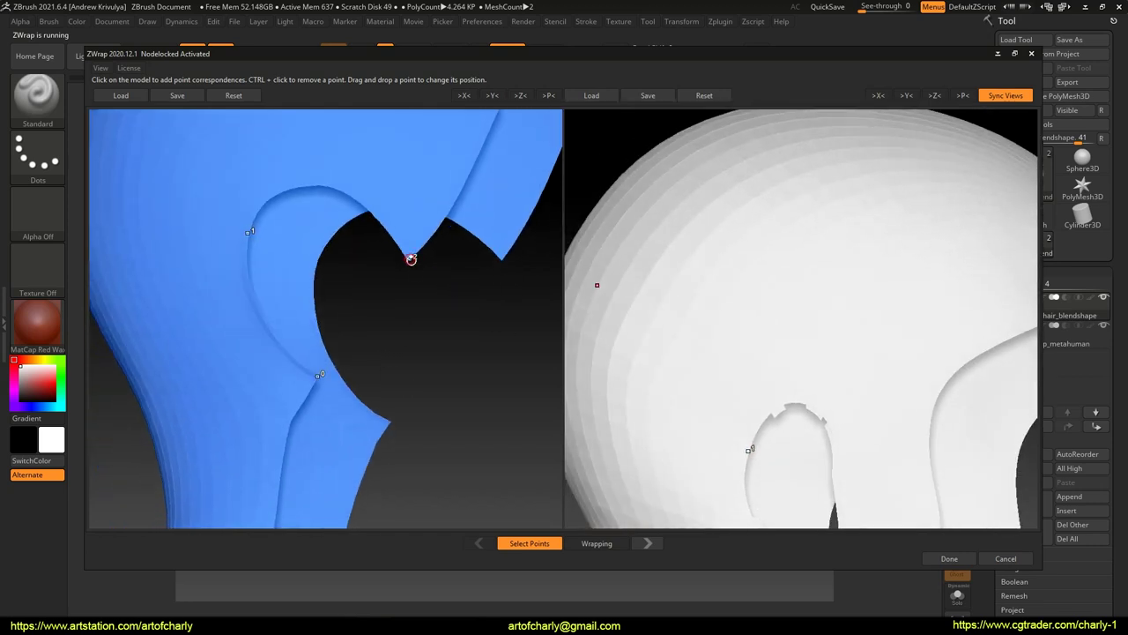
pyautogui.moveTo(830, 426); pyautogui.dragTo(747, 300, button='middle')
pyautogui.moveTo(747, 300); pyautogui.dragTo(757, 331)
pyautogui.moveTo(768, 388); pyautogui.dragTo(829, 469, button='middle')
pyautogui.moveTo(829, 469); pyautogui.dragTo(847, 440)
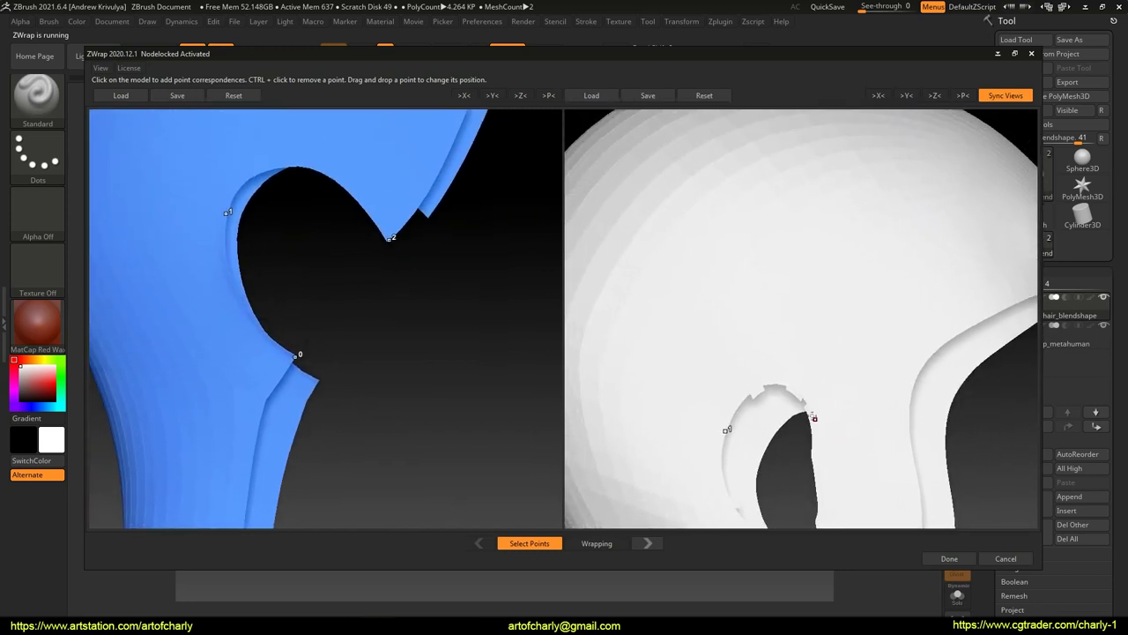
# Step: Add matching correspondence points on both scalps along the temple hairline up to the forehead
pyautogui.scroll(-5, 438, 252)
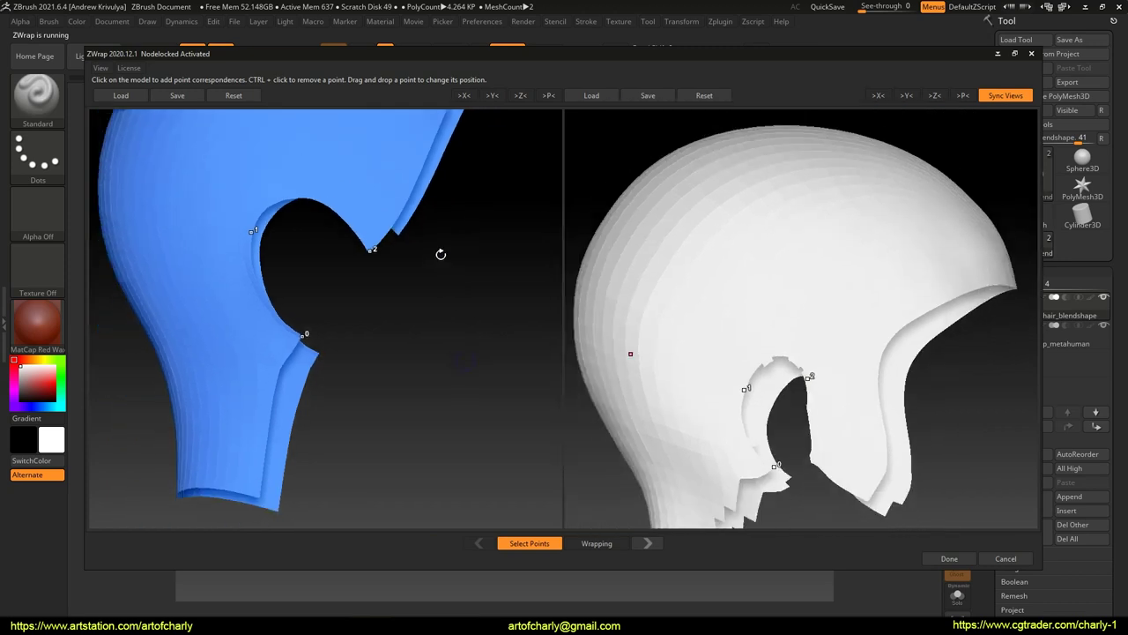
pyautogui.moveTo(457, 310); pyautogui.dragTo(461, 365, button='middle')
pyautogui.moveTo(461, 365)
pyautogui.mouseDown()
pyautogui.moveTo(451, 361)
pyautogui.moveTo(476, 353)
pyautogui.mouseUp()
pyautogui.scroll(4, 342, 307)
pyautogui.click(342, 306)
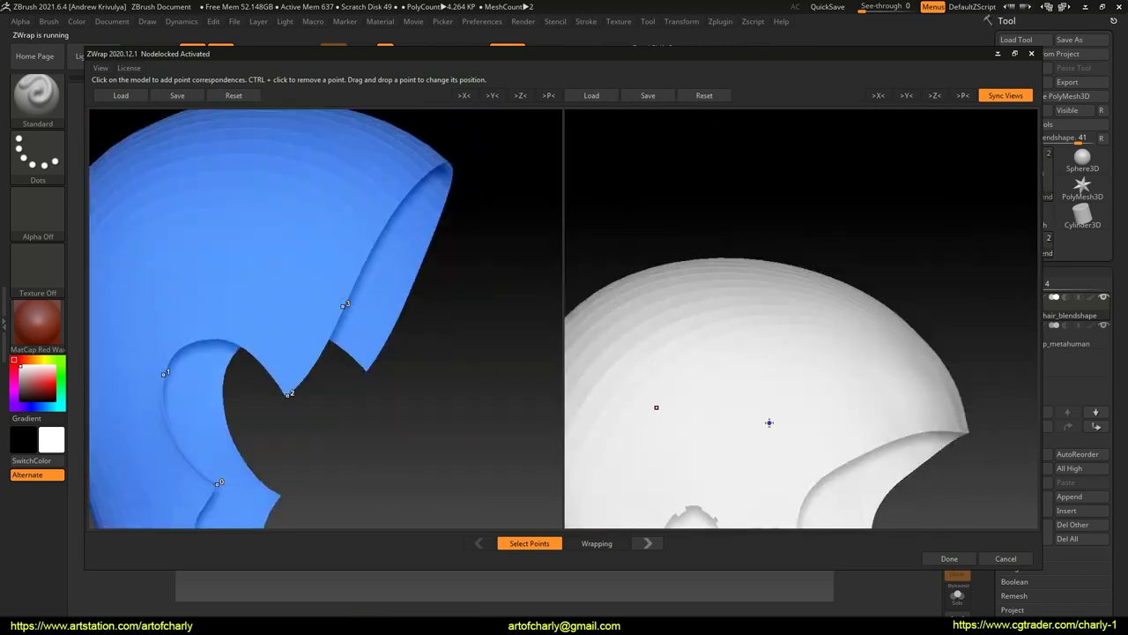
pyautogui.moveTo(767, 423); pyautogui.dragTo(692, 428)
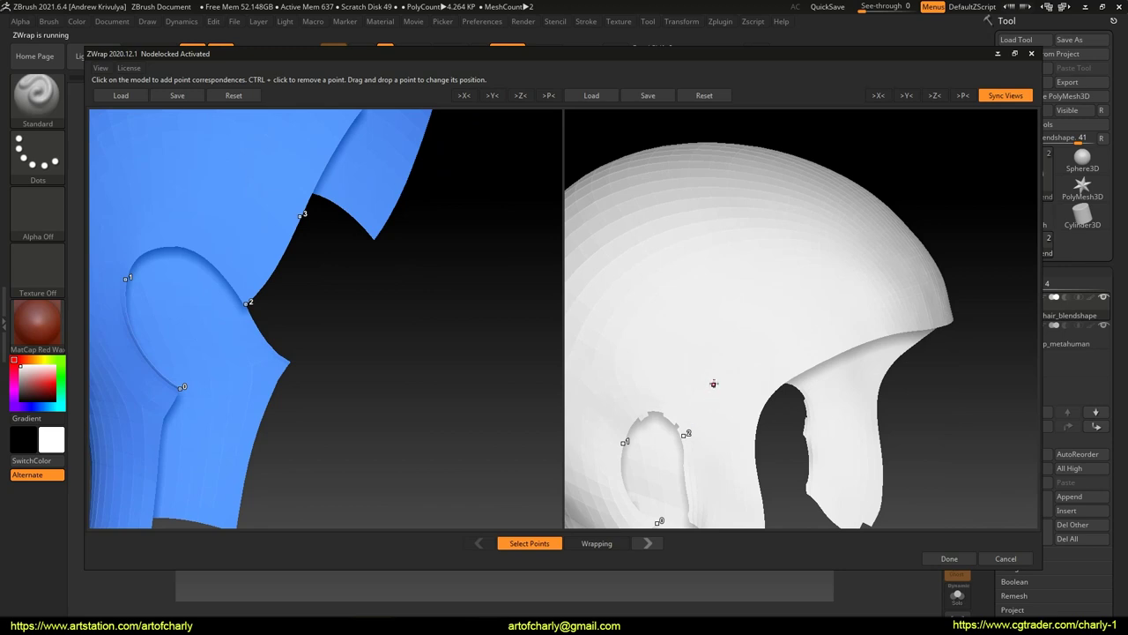
pyautogui.moveTo(375, 295); pyautogui.dragTo(386, 387)
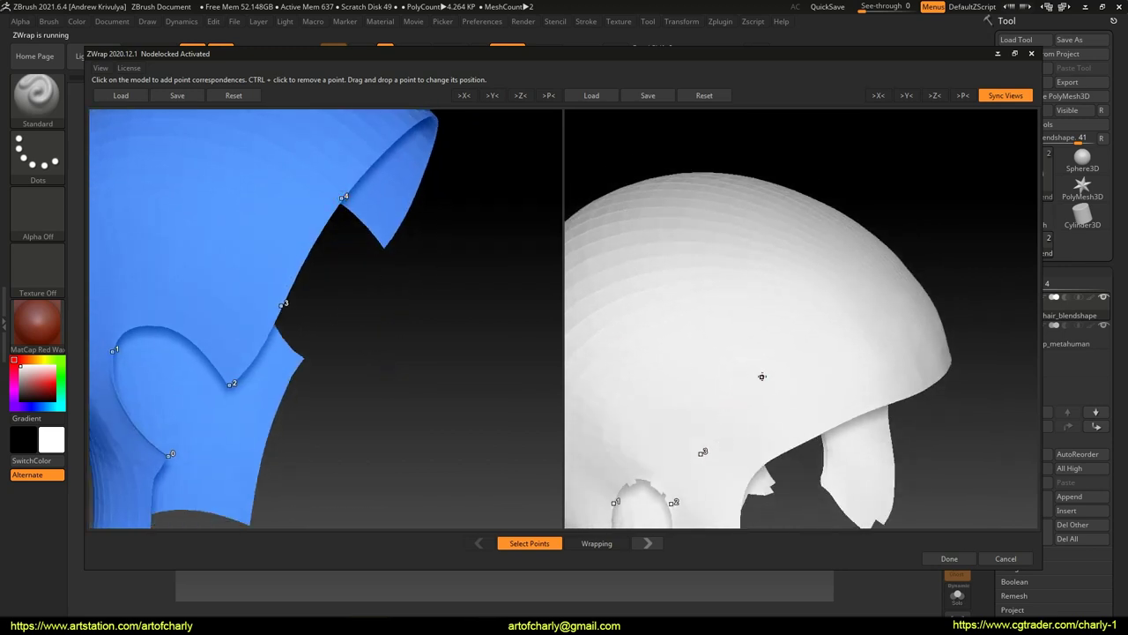
pyautogui.moveTo(426, 394); pyautogui.dragTo(409, 274)
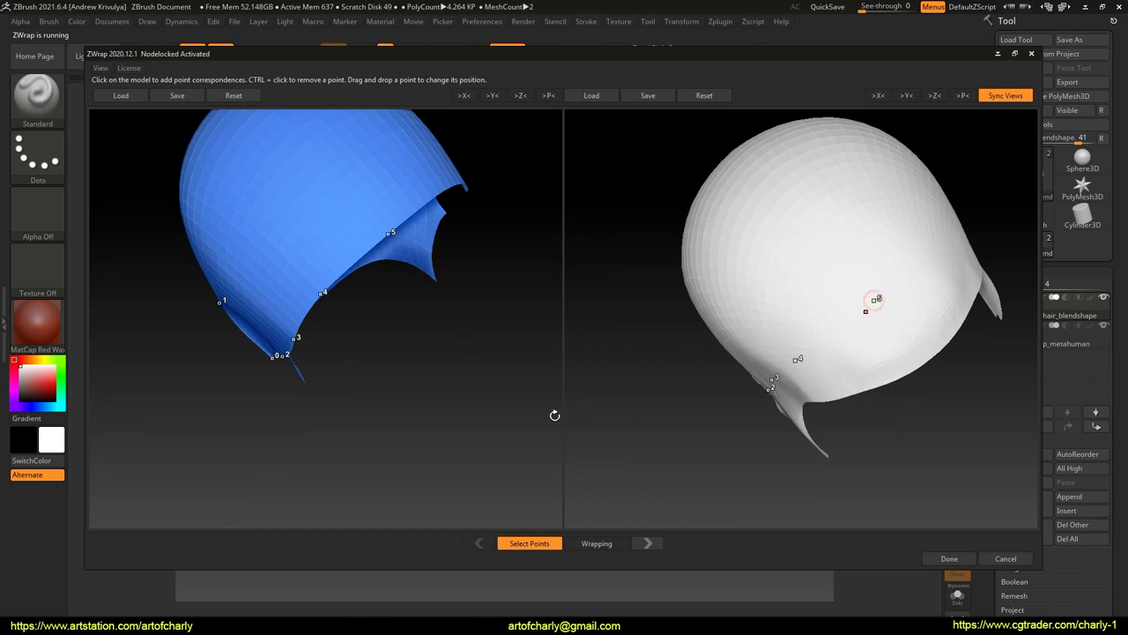
# Step: Continue the correspondence points across the forehead and down the opposite hairline to the ear on both scalps
pyautogui.keyDown('alt'); pyautogui.moveTo(413, 378); pyautogui.dragTo(449, 373, button='right'); pyautogui.keyUp('alt')
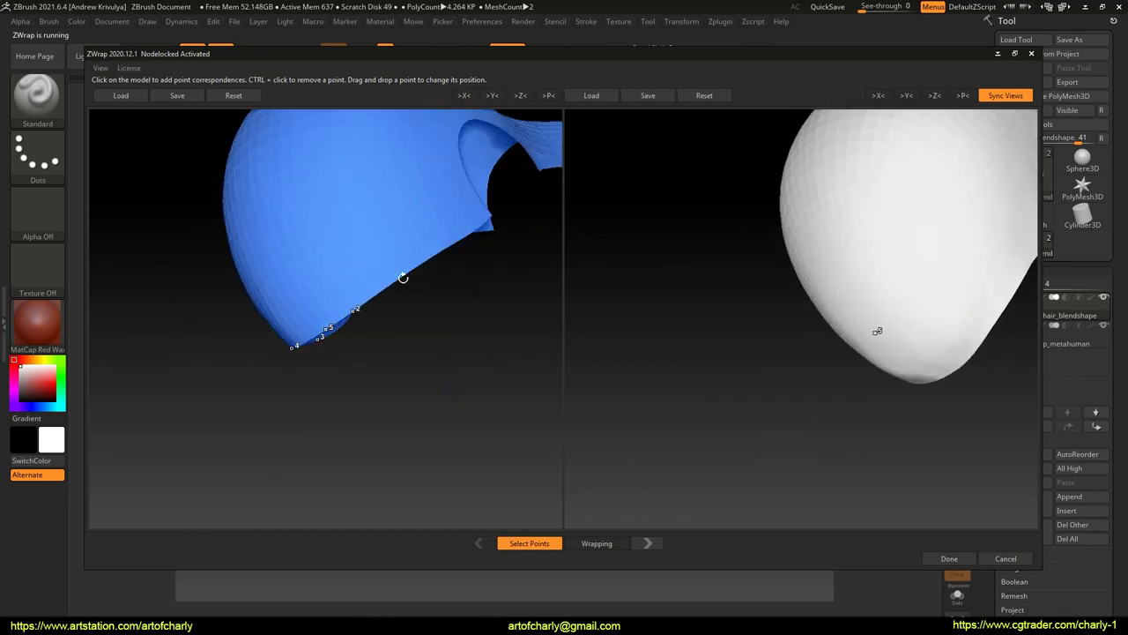
pyautogui.moveTo(753, 399); pyautogui.dragTo(784, 377)
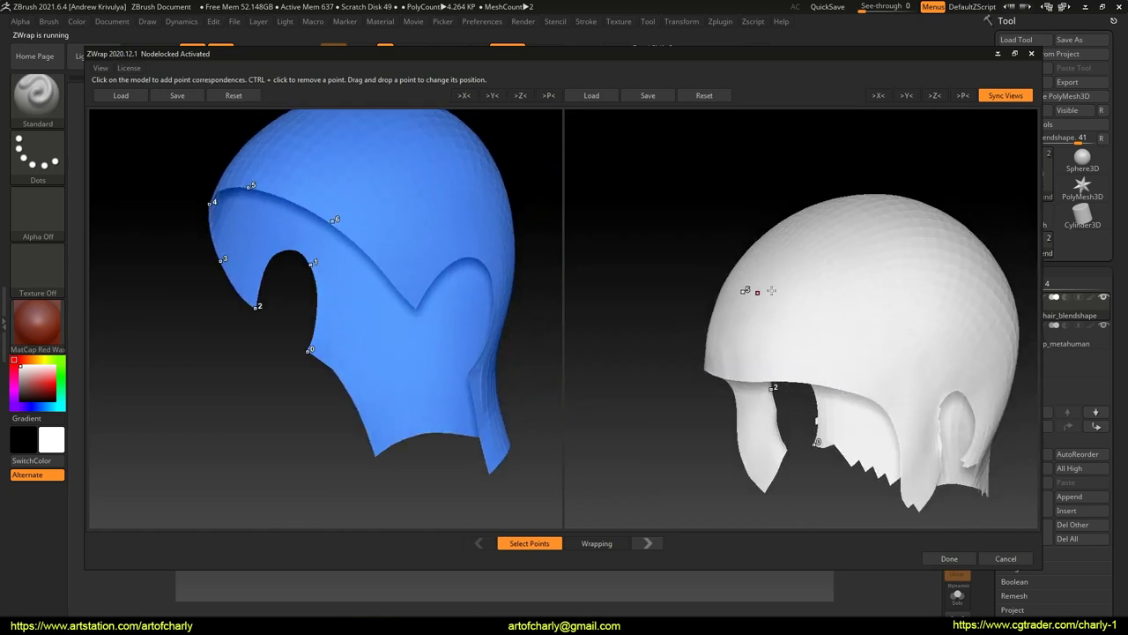
pyautogui.moveTo(425, 364); pyautogui.dragTo(434, 327)
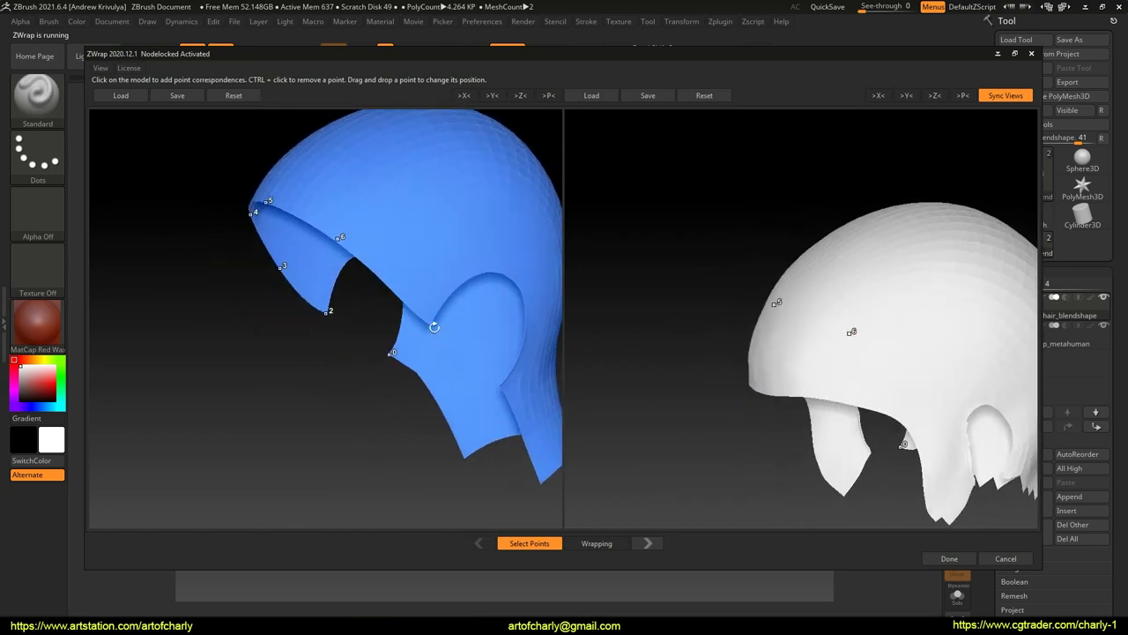
pyautogui.moveTo(762, 429); pyautogui.dragTo(799, 381)
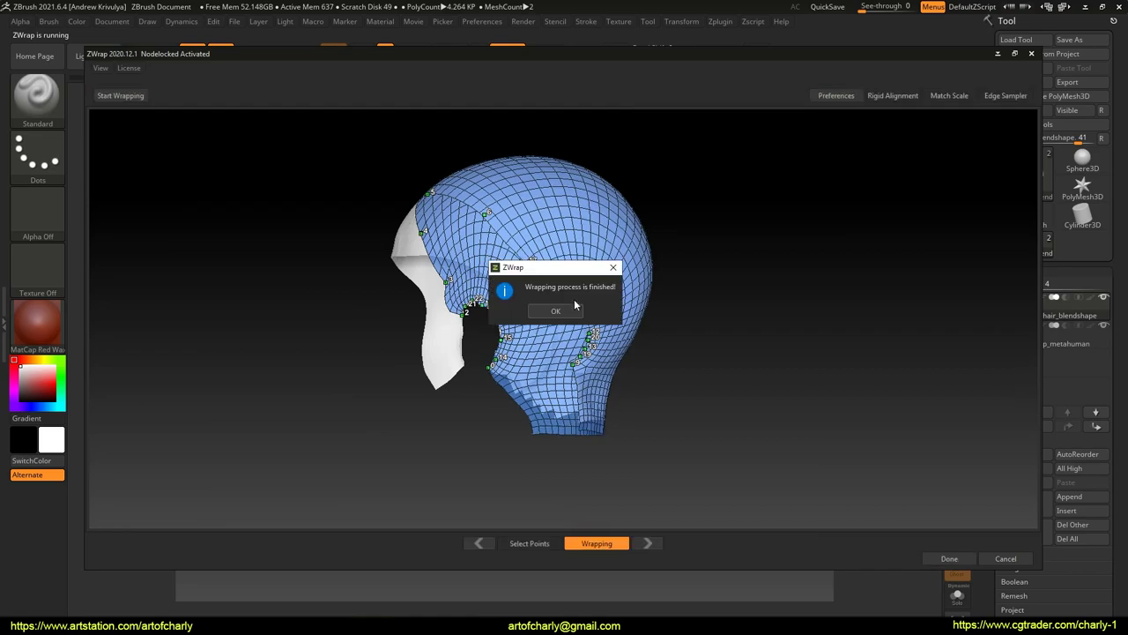
# Step: Acknowledge the completed wrapping process and inspect the wrapped scalp from another angle
pyautogui.click(553, 306)
pyautogui.moveTo(429, 317); pyautogui.dragTo(390, 294)
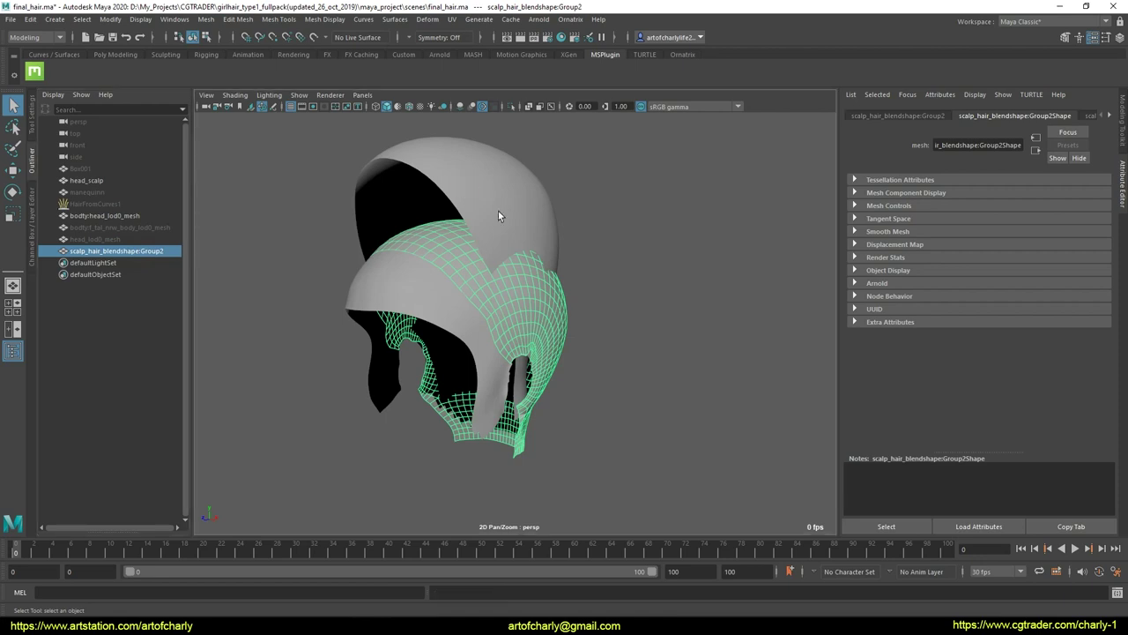
# Step: In Maya, create a blend shape on head_scalp with the wrapped scalp_hair_blendshape:Group2 mesh as its target
pyautogui.keyDown('shift'); pyautogui.click(498, 208); pyautogui.keyUp('shift')
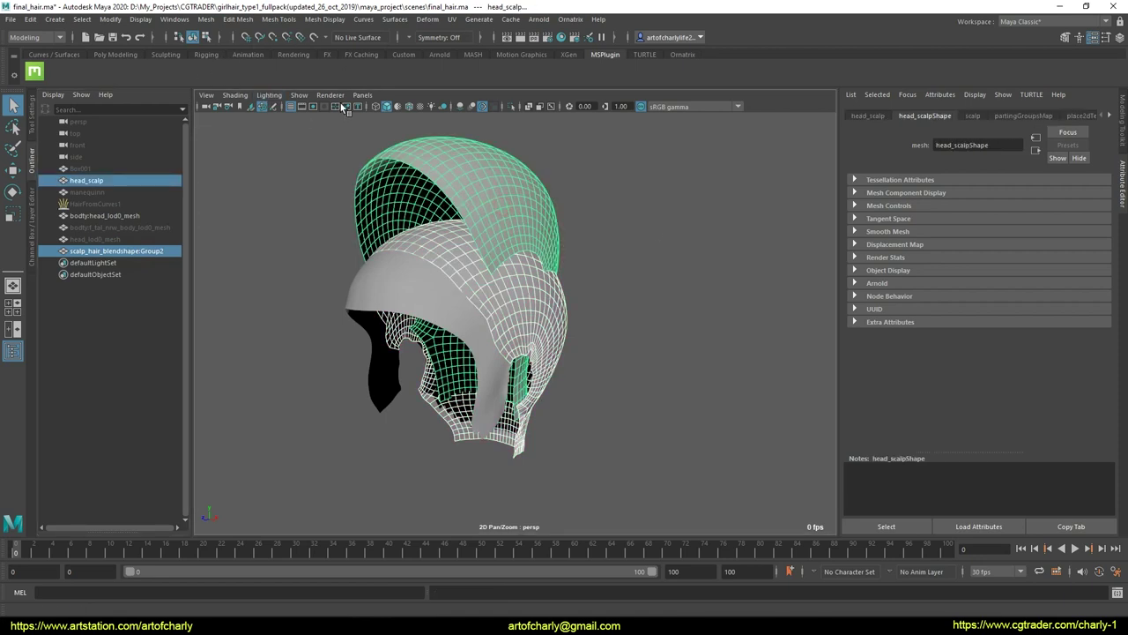
pyautogui.click(428, 21)
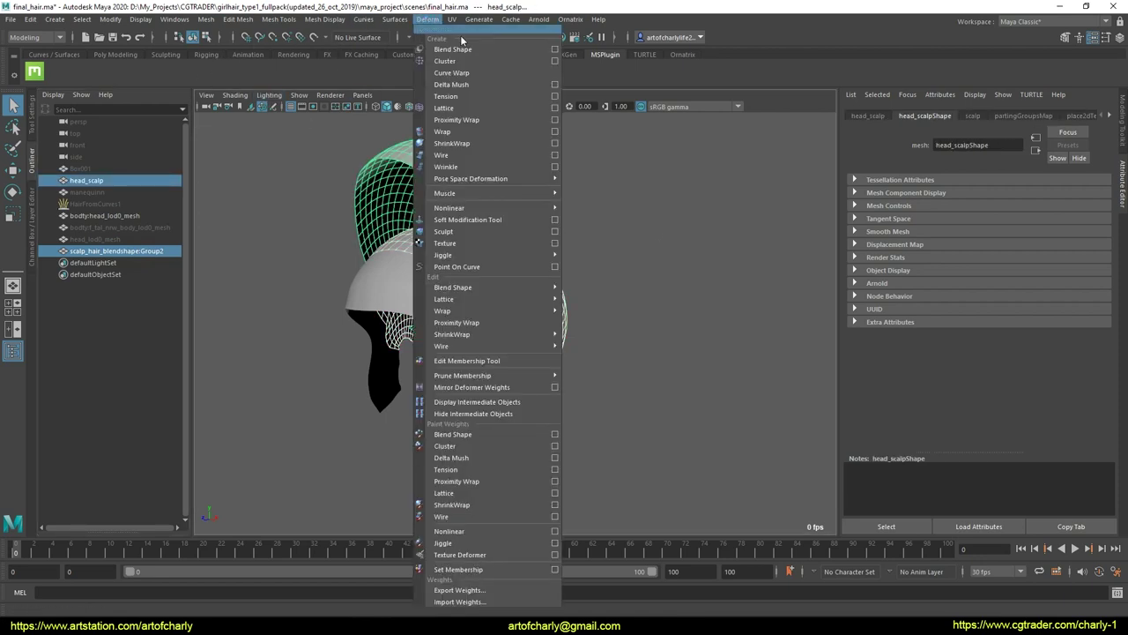
pyautogui.click(556, 49)
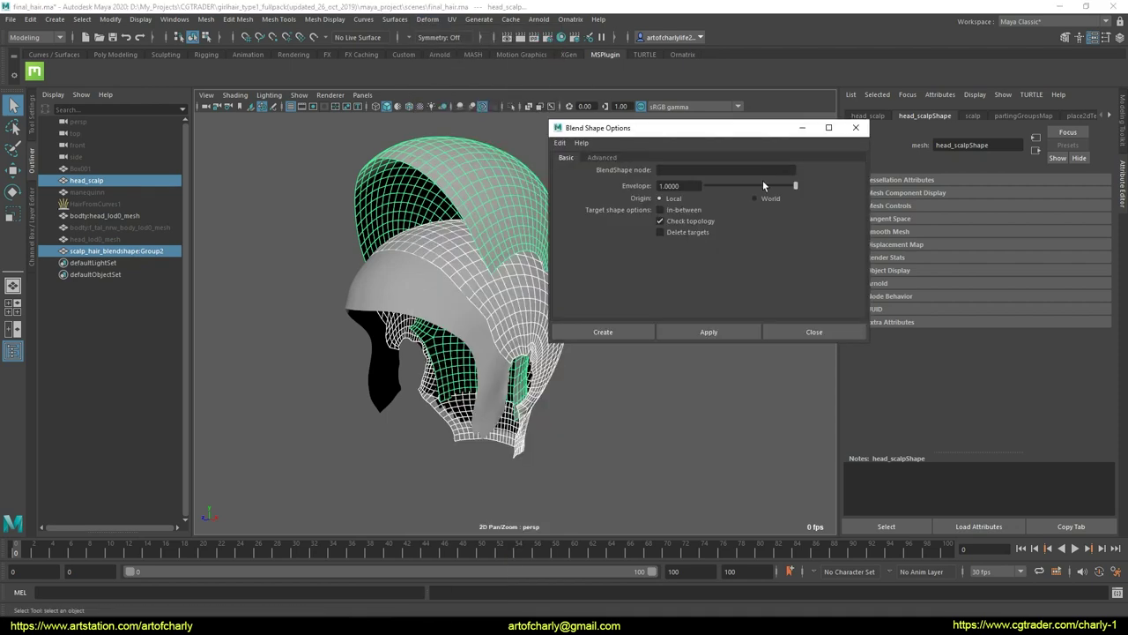
pyautogui.click(631, 331)
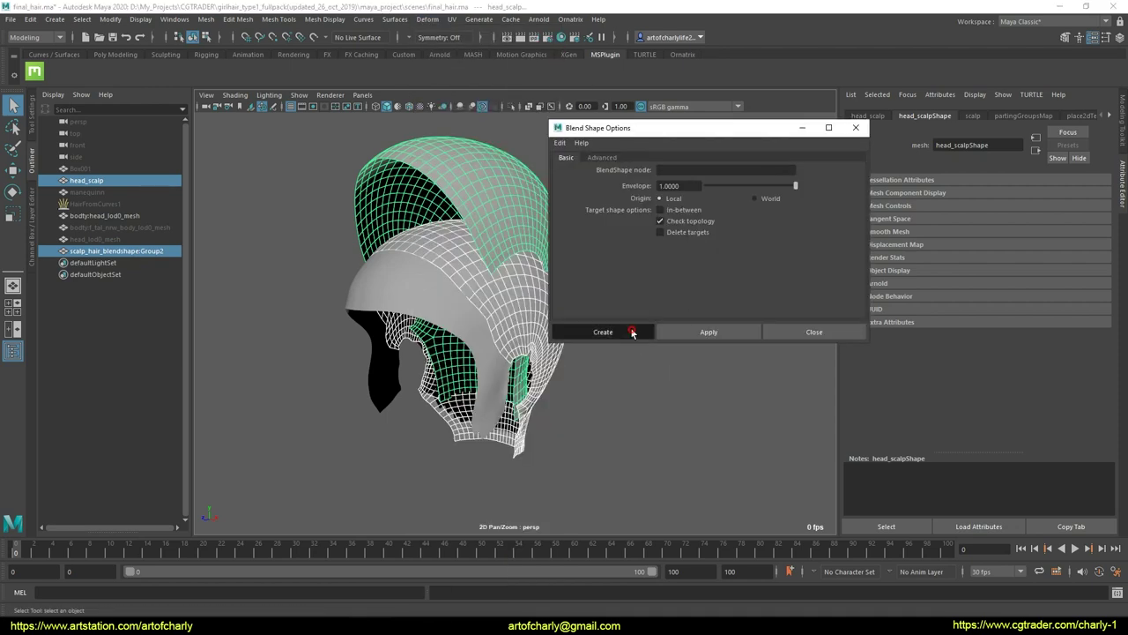
pyautogui.click(696, 386)
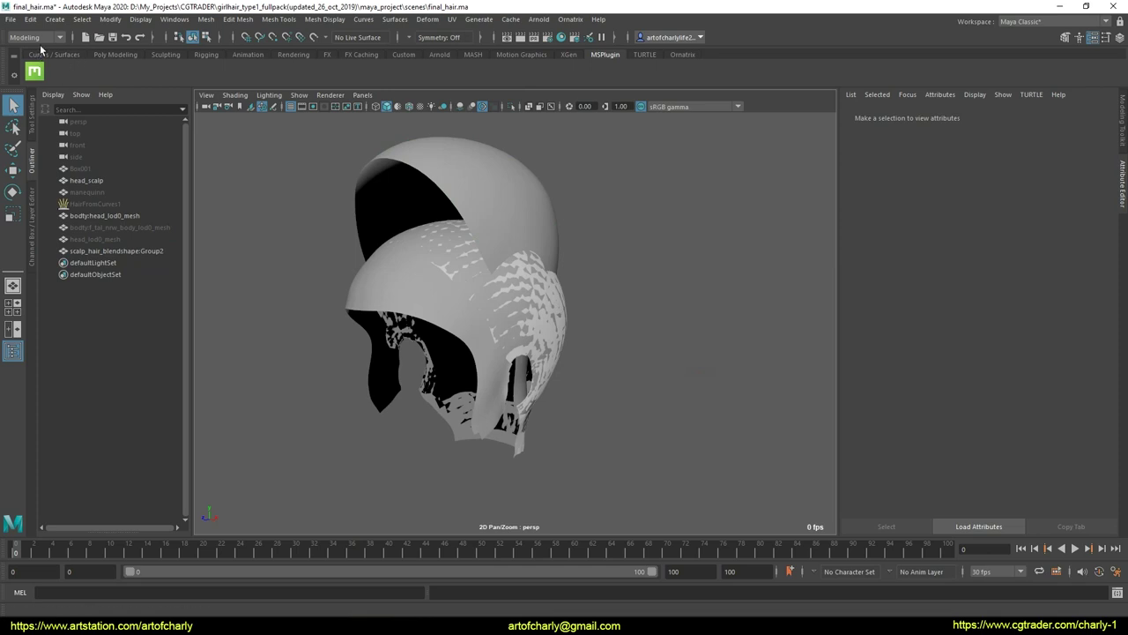
# Step: Switch to the Animation menu set, open the Shape Editor and test the Group2 target, leaving its weight at 0
pyautogui.press('F4')
pyautogui.click(174, 20)
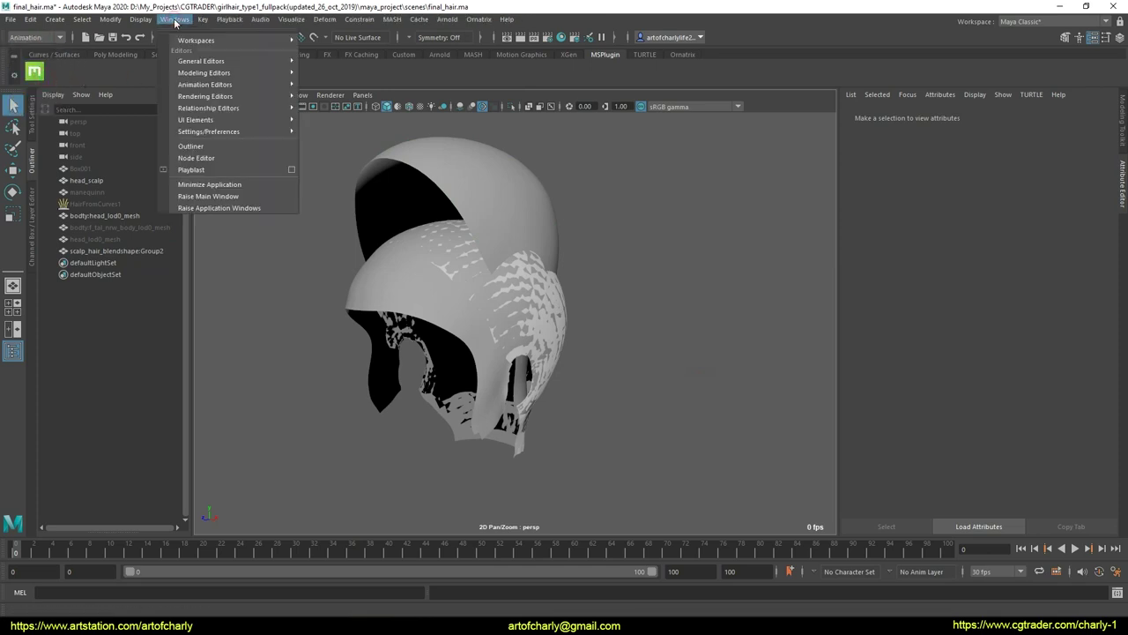
pyautogui.moveTo(216, 84)
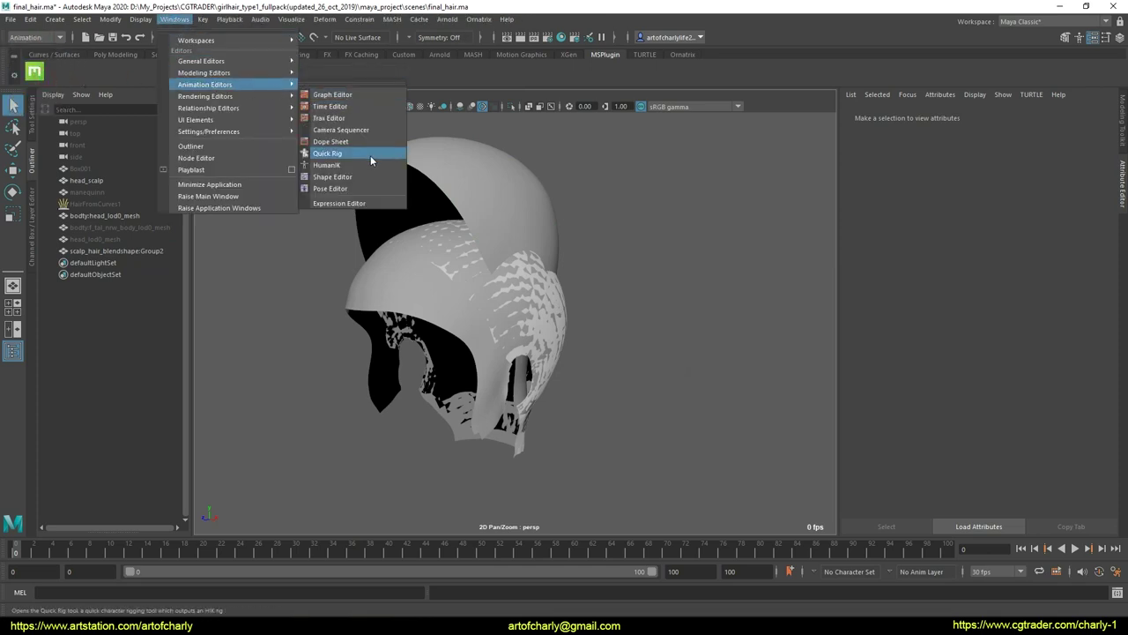
pyautogui.click(332, 176)
pyautogui.moveTo(717, 204); pyautogui.dragTo(680, 208)
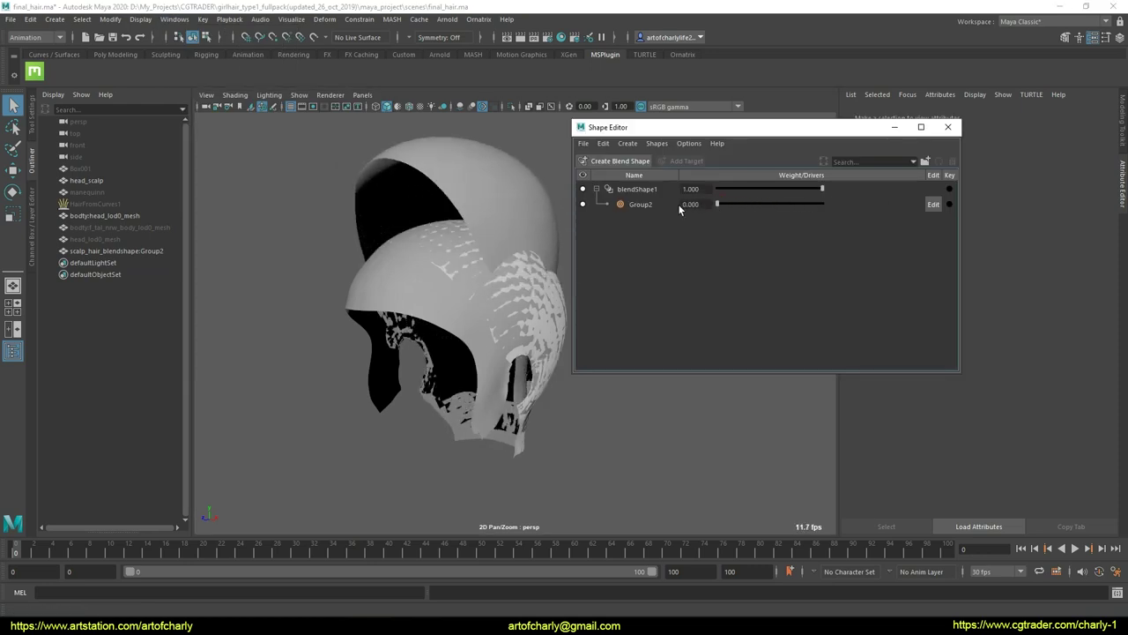
# Step: Unhide the HairFromCurves1 hair and attach its roots to the scalp in the BakedHair4 operator
pyautogui.click(101, 216)
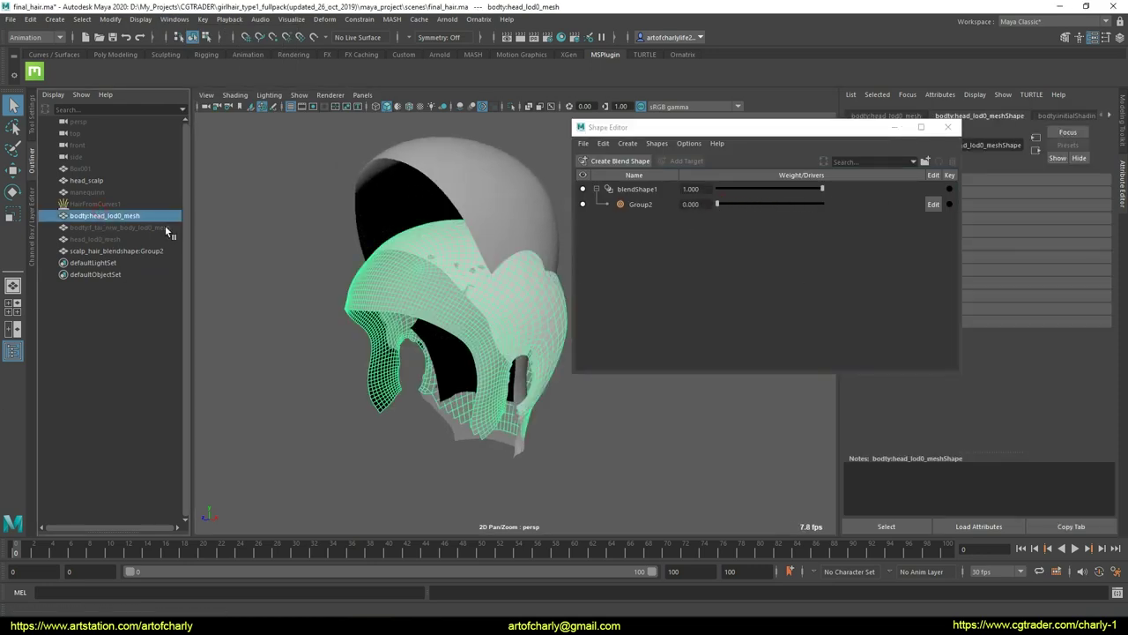
pyautogui.click(97, 203)
pyautogui.hotkey('shift', 'h')
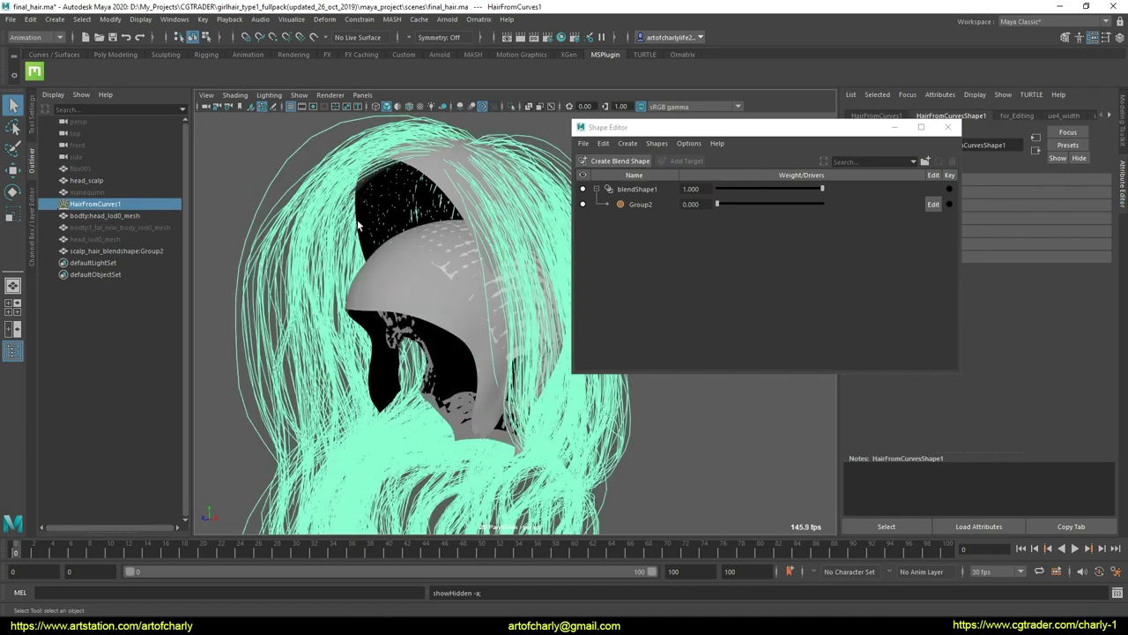
pyautogui.scroll(-5, 370, 265)
pyautogui.keyDown('alt'); pyautogui.moveTo(386, 253); pyautogui.dragTo(496, 134); pyautogui.keyUp('alt')
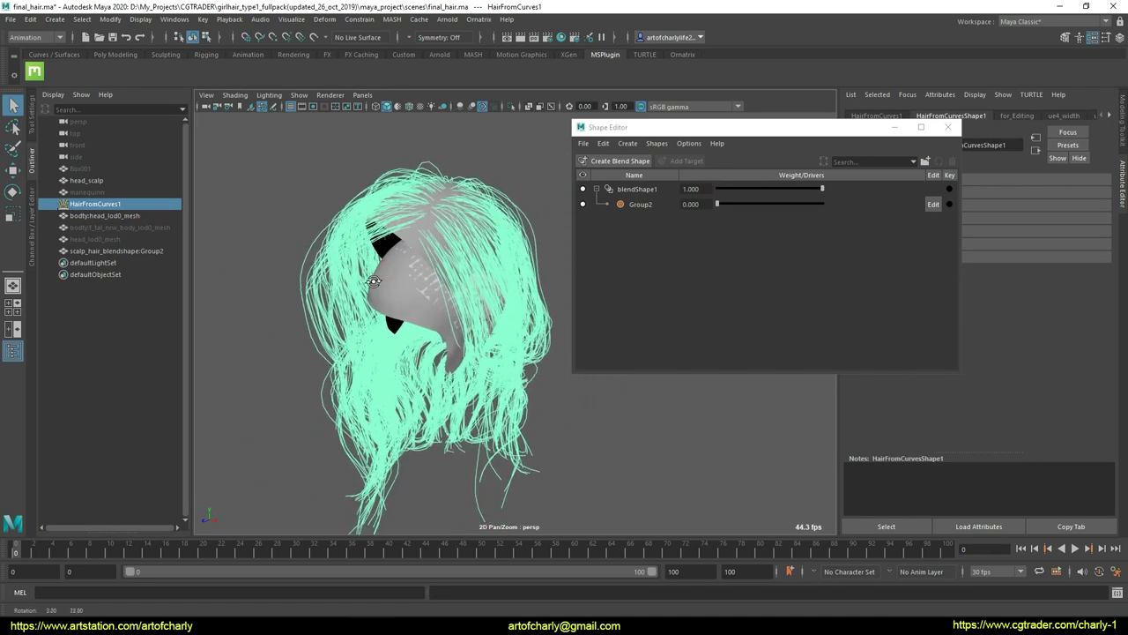
pyautogui.click(505, 199)
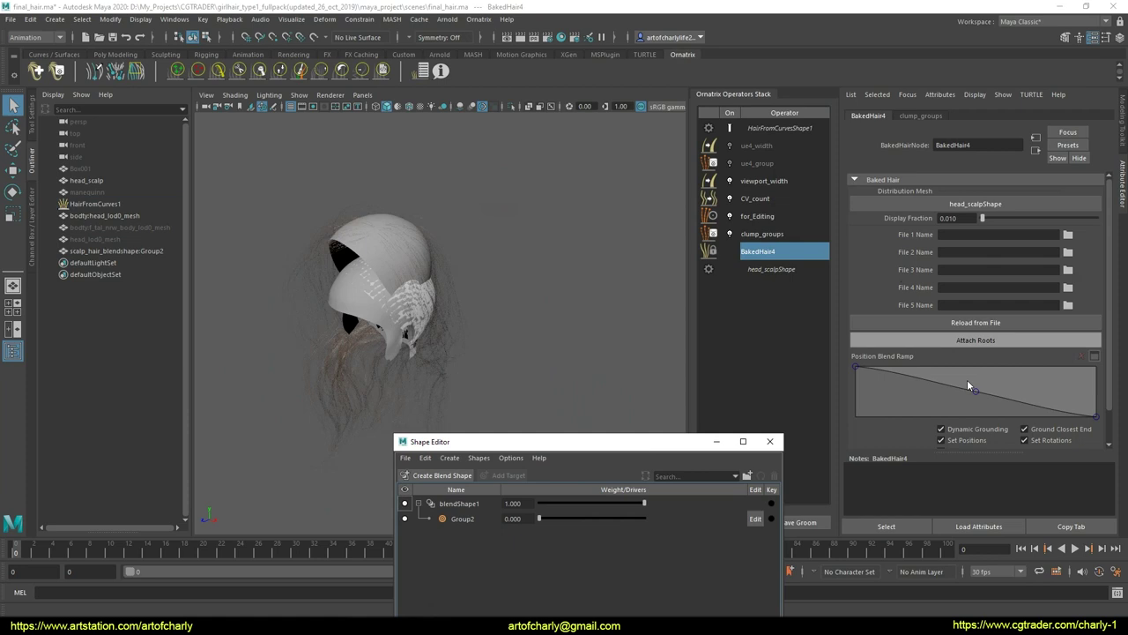
pyautogui.click(976, 340)
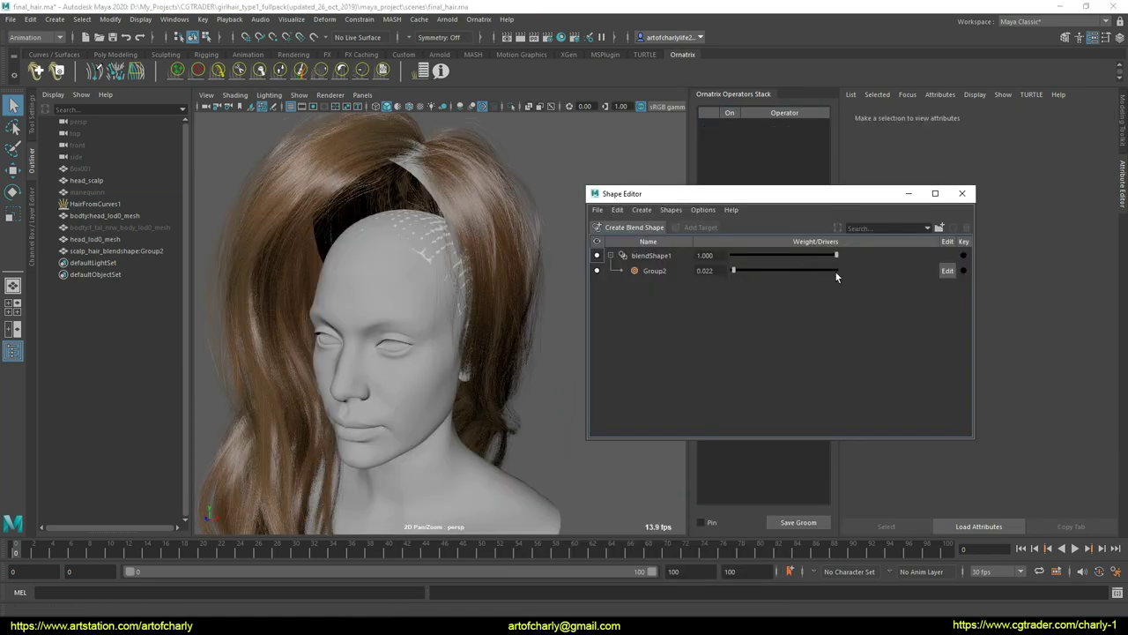
# Step: Set the Group2 blend shape weight to 1.000 and check the transferred hair around the MetaHuman head
pyautogui.moveTo(836, 275); pyautogui.dragTo(842, 277)
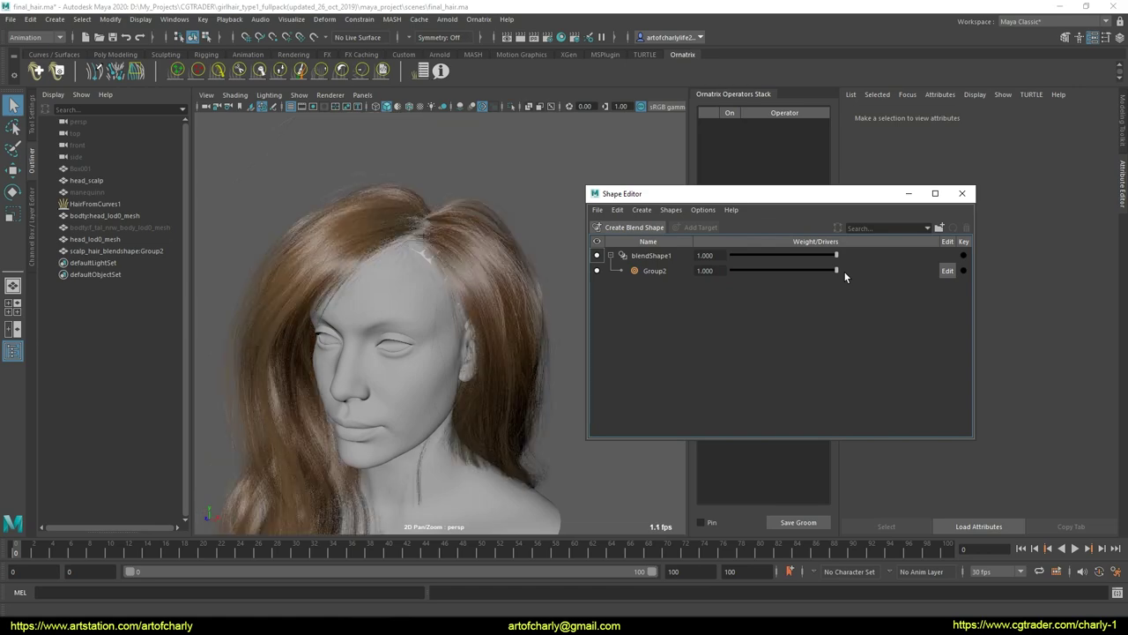
pyautogui.keyDown('alt'); pyautogui.moveTo(503, 292); pyautogui.dragTo(465, 399); pyautogui.keyUp('alt')
pyautogui.scroll(4, 466, 399)
pyautogui.keyDown('alt'); pyautogui.moveTo(465, 399); pyautogui.dragTo(397, 372, button='middle'); pyautogui.keyUp('alt')
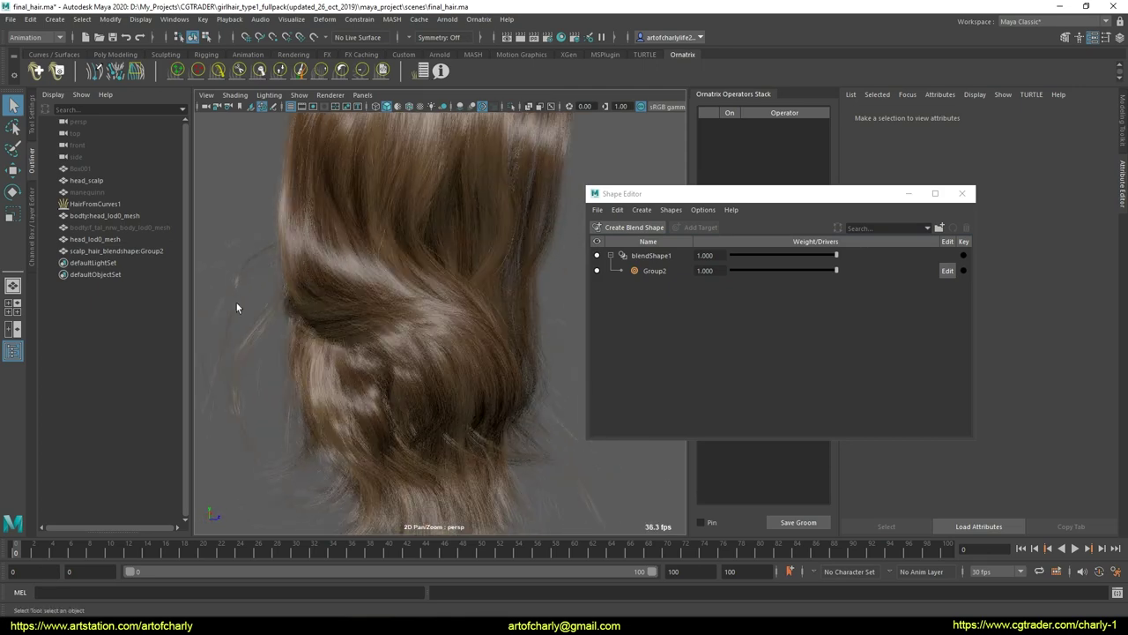
pyautogui.keyDown('alt'); pyautogui.moveTo(352, 377); pyautogui.dragTo(433, 235); pyautogui.keyUp('alt')
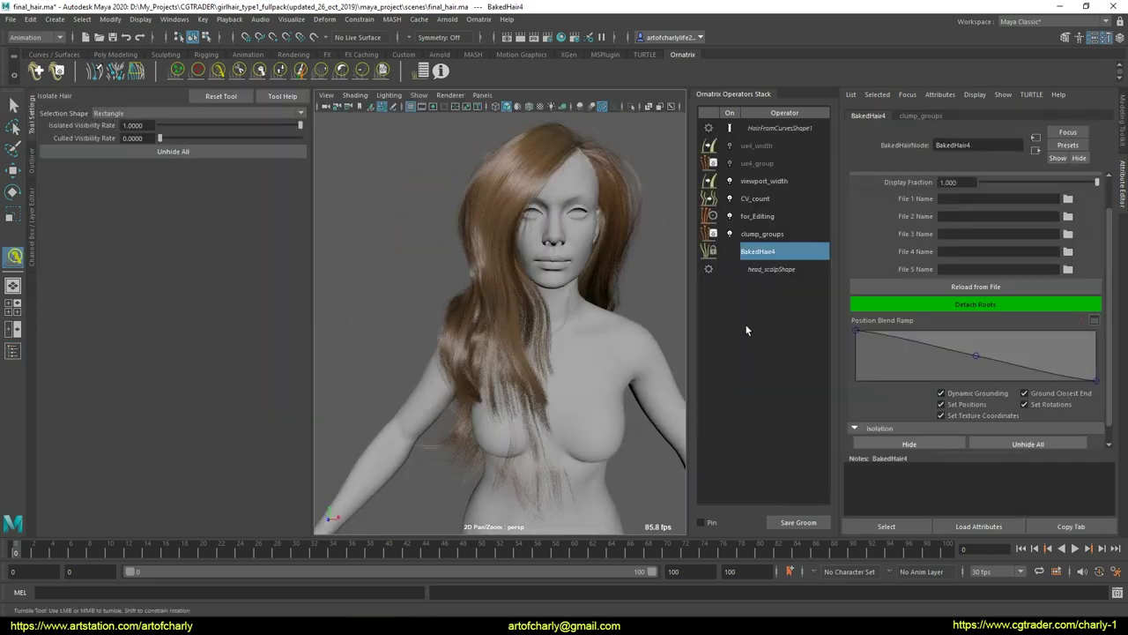
# Step: Add a Push Away from Surface operator above viewport_width and turn off its collision with the distribution mesh
pyautogui.click(764, 180)
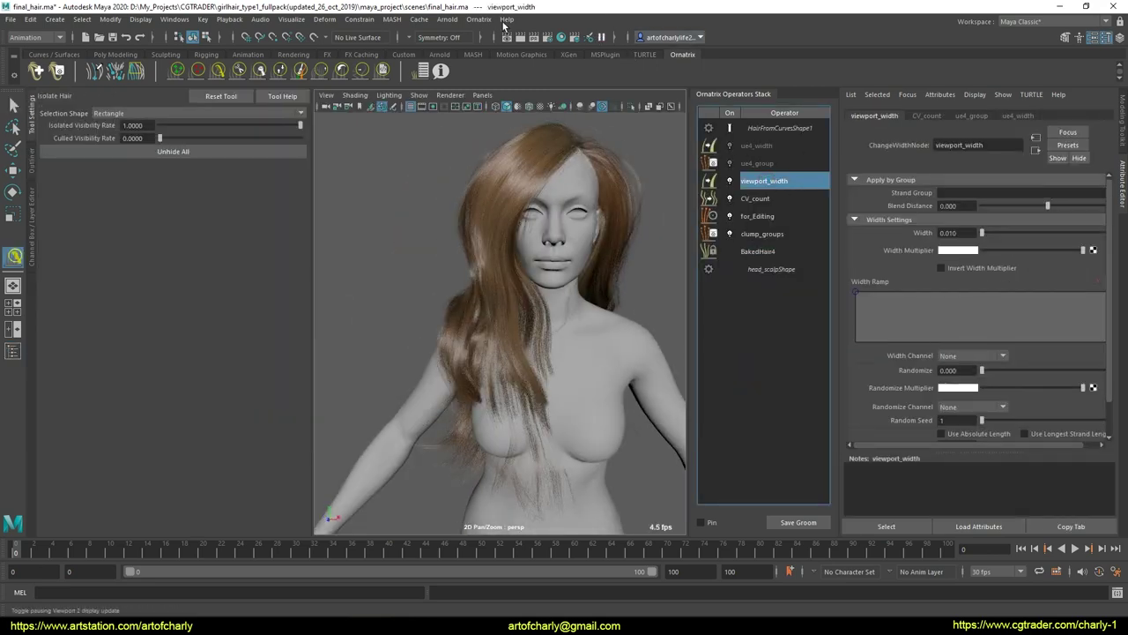
pyautogui.click(480, 19)
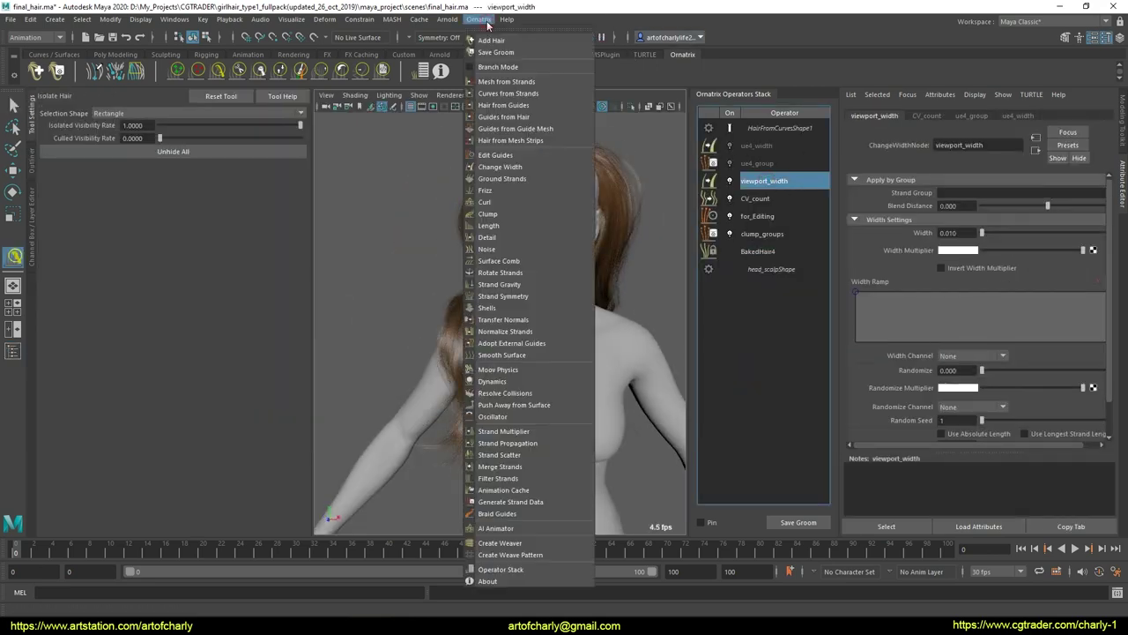
pyautogui.click(537, 405)
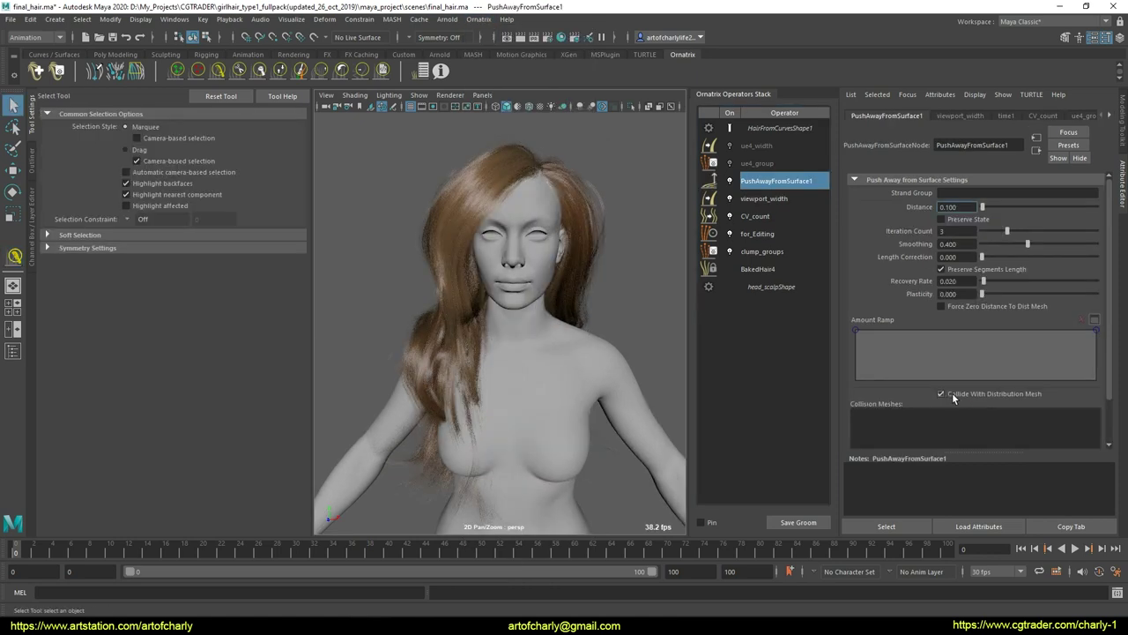
pyautogui.click(941, 394)
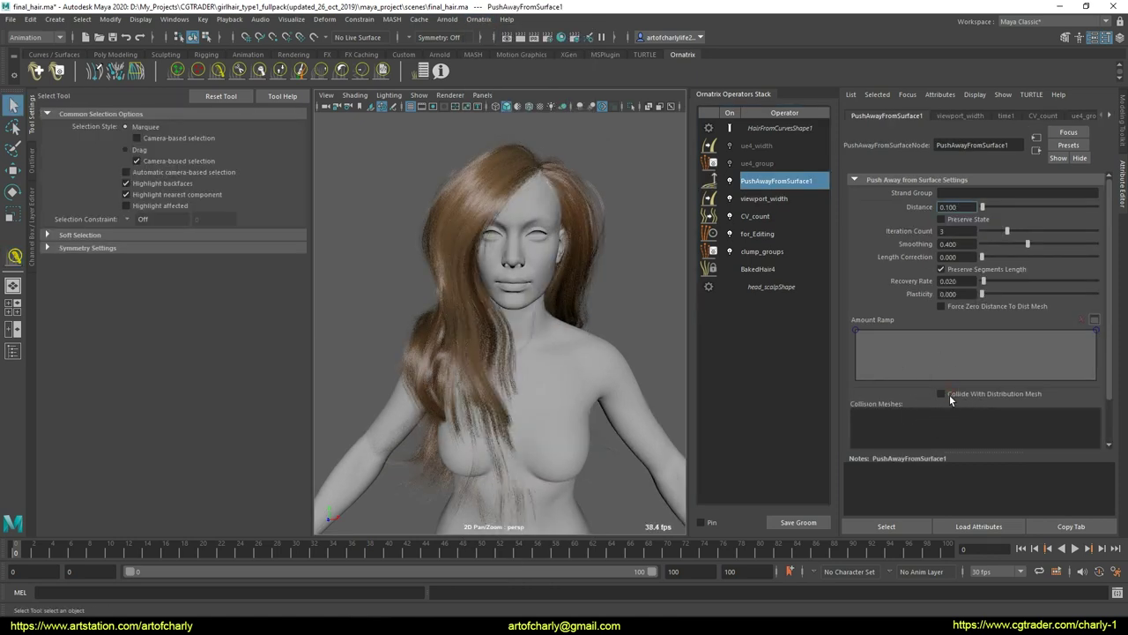
# Step: Add the MetaHuman's body and head meshes as collision meshes of the Push Away from Surface operator
pyautogui.moveTo(1110, 268); pyautogui.dragTo(1109, 340)
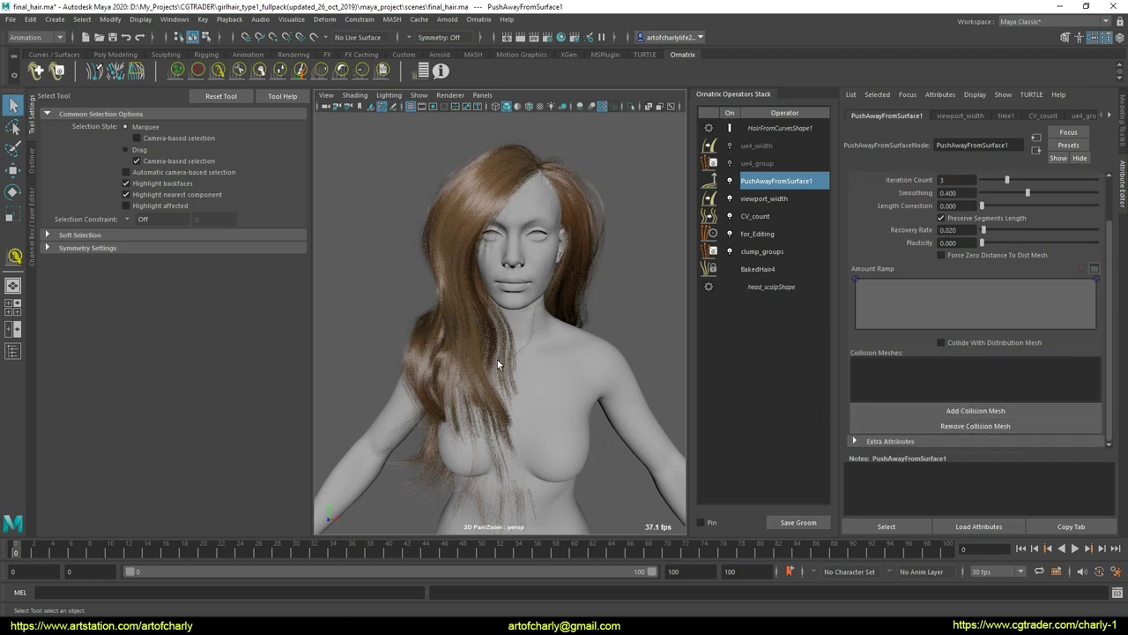
pyautogui.click(978, 410)
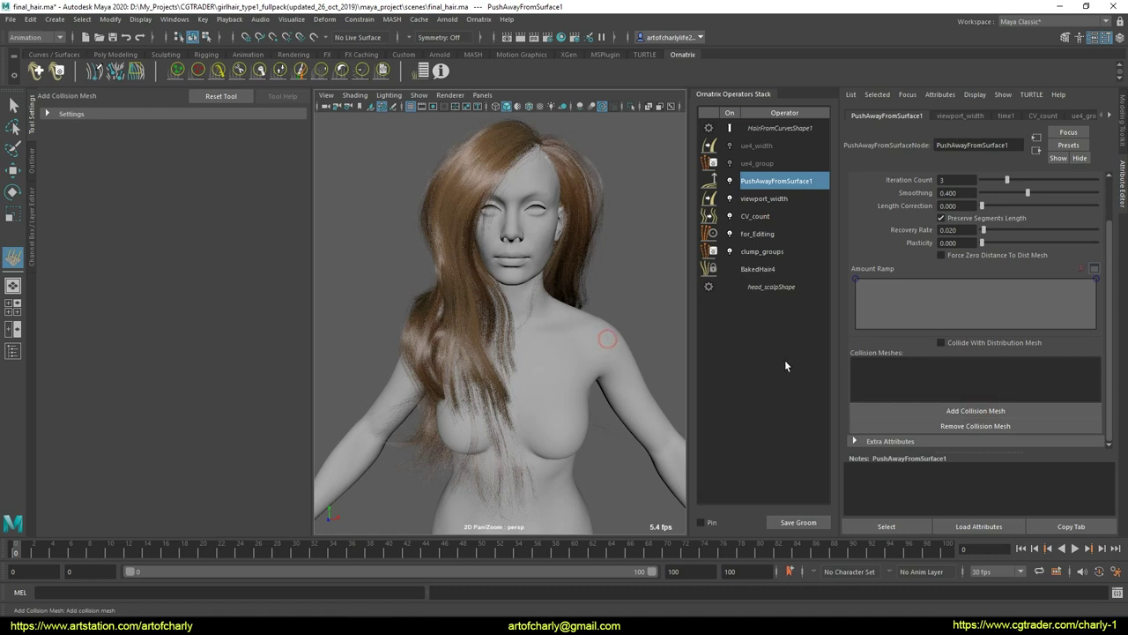
pyautogui.click(617, 309)
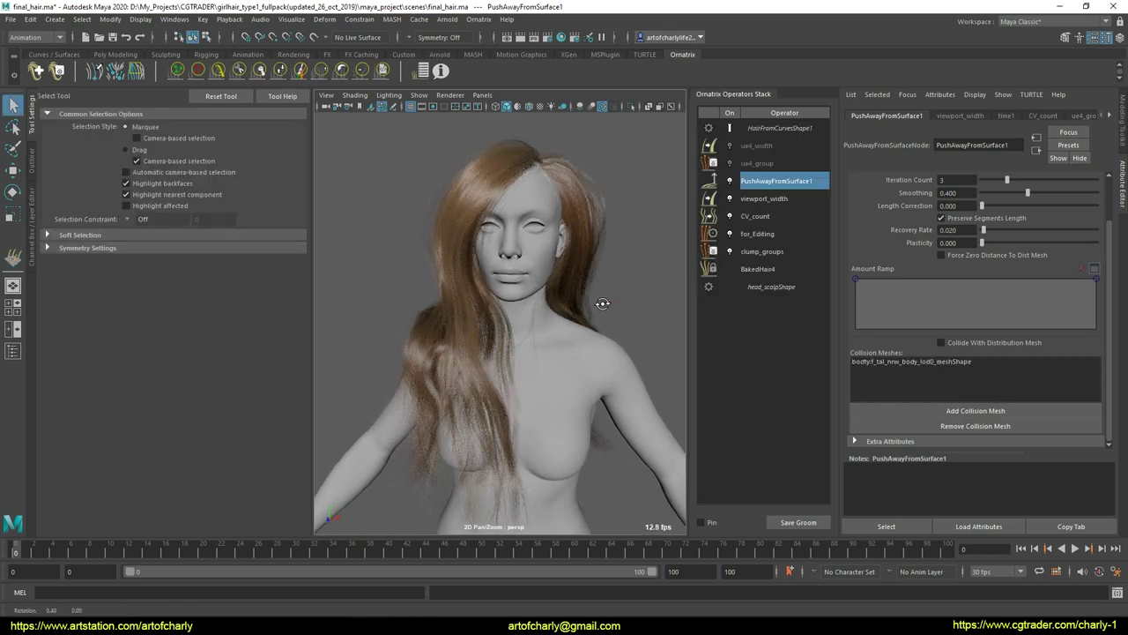
pyautogui.click(975, 410)
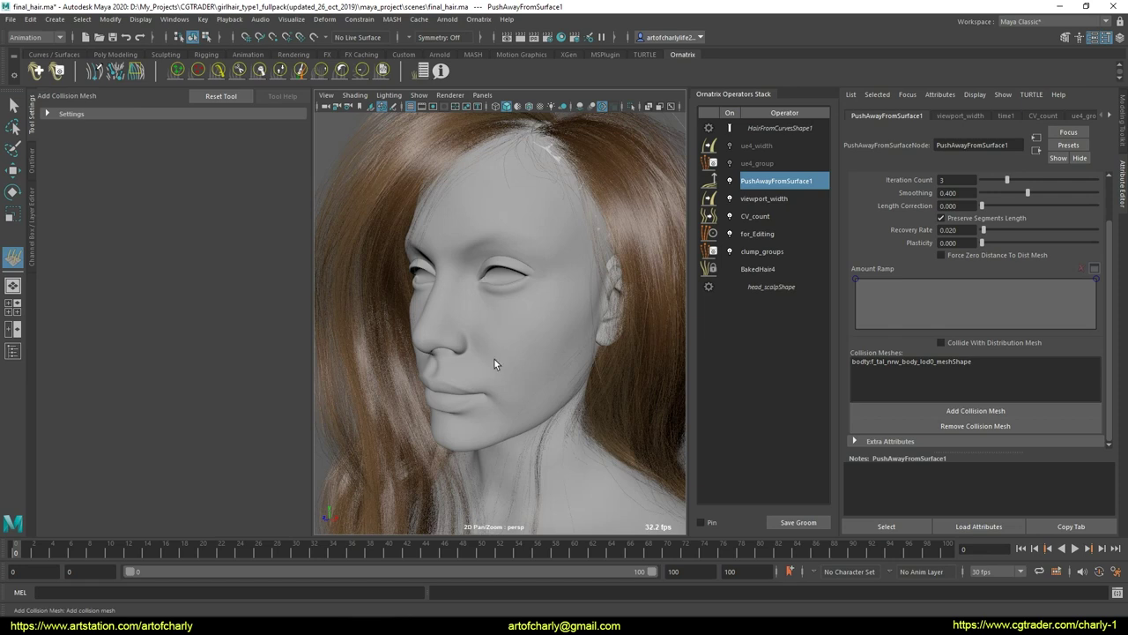
pyautogui.click(496, 361)
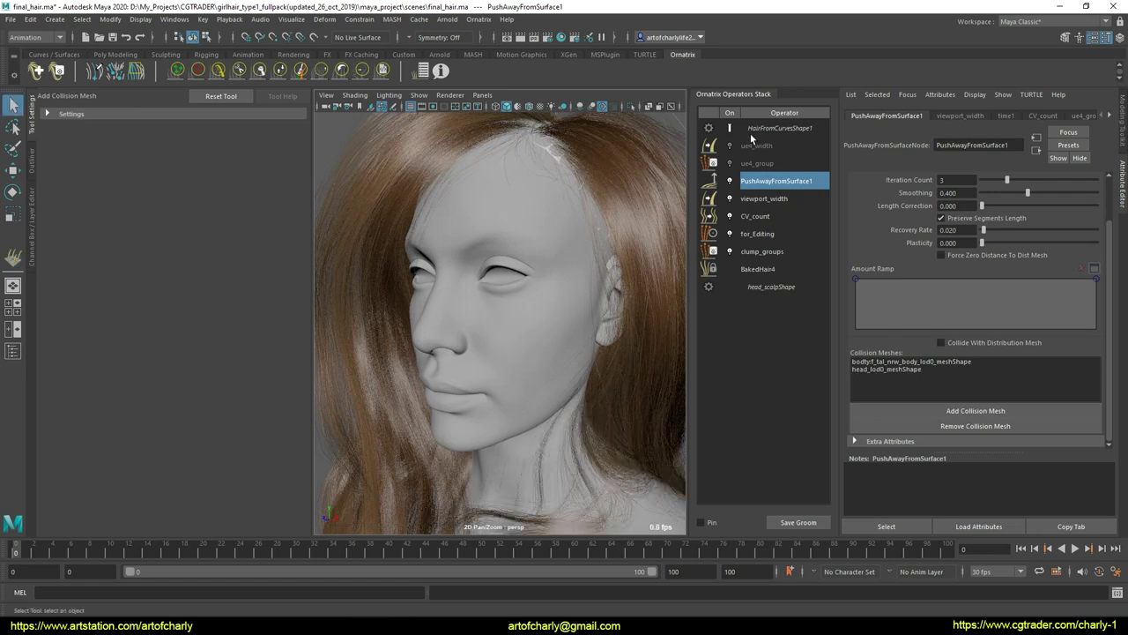
# Step: Set BakedHair4's Display Fraction to 0.5 and inspect the pushed-away strands around the neck and shoulders
pyautogui.click(757, 269)
pyautogui.click(967, 186)
pyautogui.write('0.5')
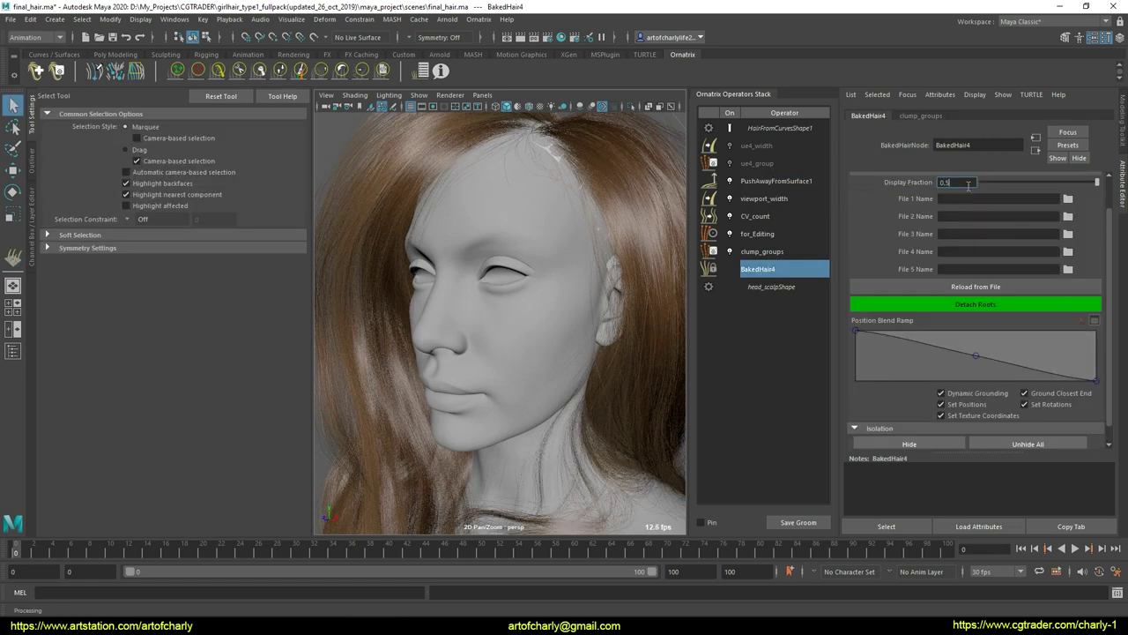
pyautogui.press('Return')
pyautogui.keyDown('alt'); pyautogui.moveTo(581, 372); pyautogui.dragTo(577, 310, button='right'); pyautogui.keyUp('alt')
pyautogui.keyDown('alt'); pyautogui.moveTo(577, 310); pyautogui.dragTo(631, 310); pyautogui.keyUp('alt')
pyautogui.keyDown('alt'); pyautogui.moveTo(507, 310); pyautogui.dragTo(531, 345, button='right'); pyautogui.keyUp('alt')
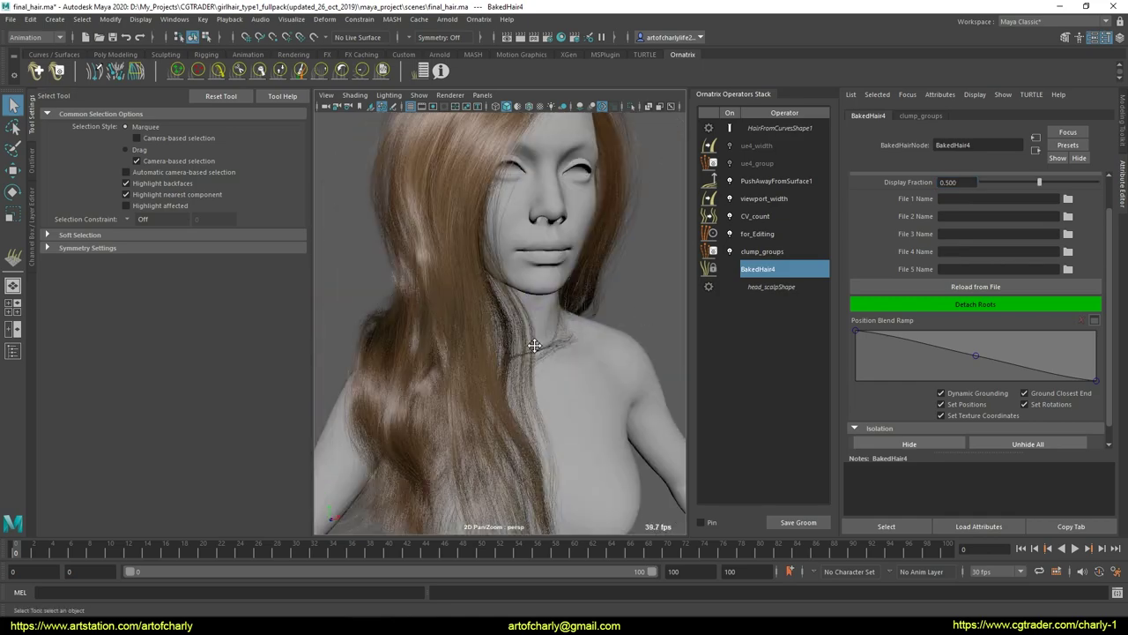
pyautogui.keyDown('alt'); pyautogui.moveTo(531, 345); pyautogui.dragTo(466, 333); pyautogui.keyUp('alt')
pyautogui.scroll(8, 466, 333)
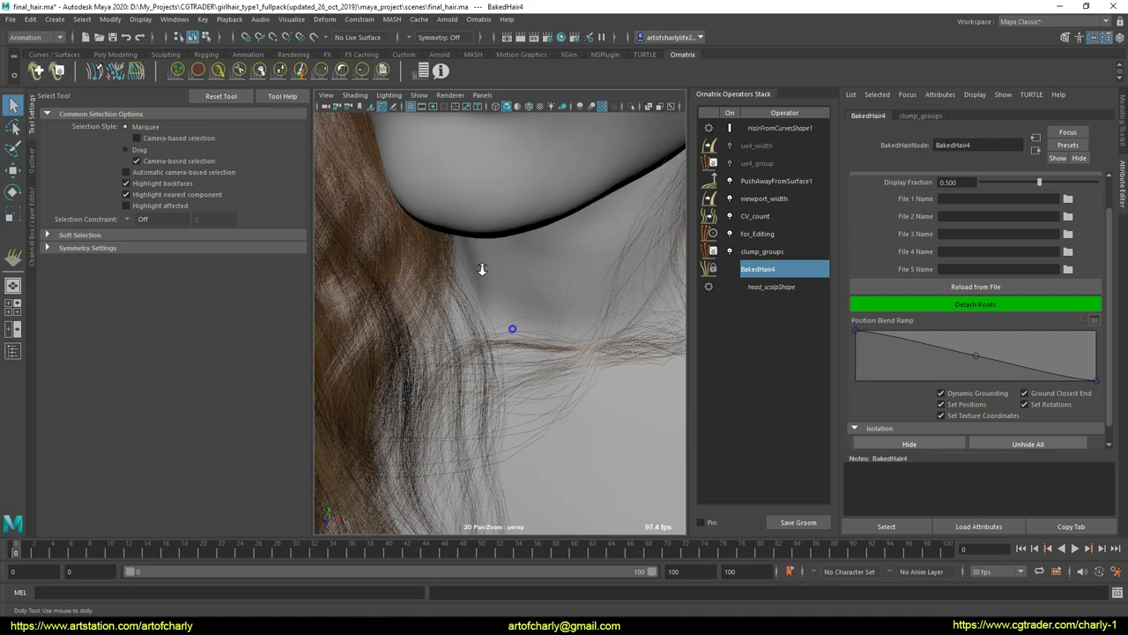
pyautogui.scroll(-8, 482, 268)
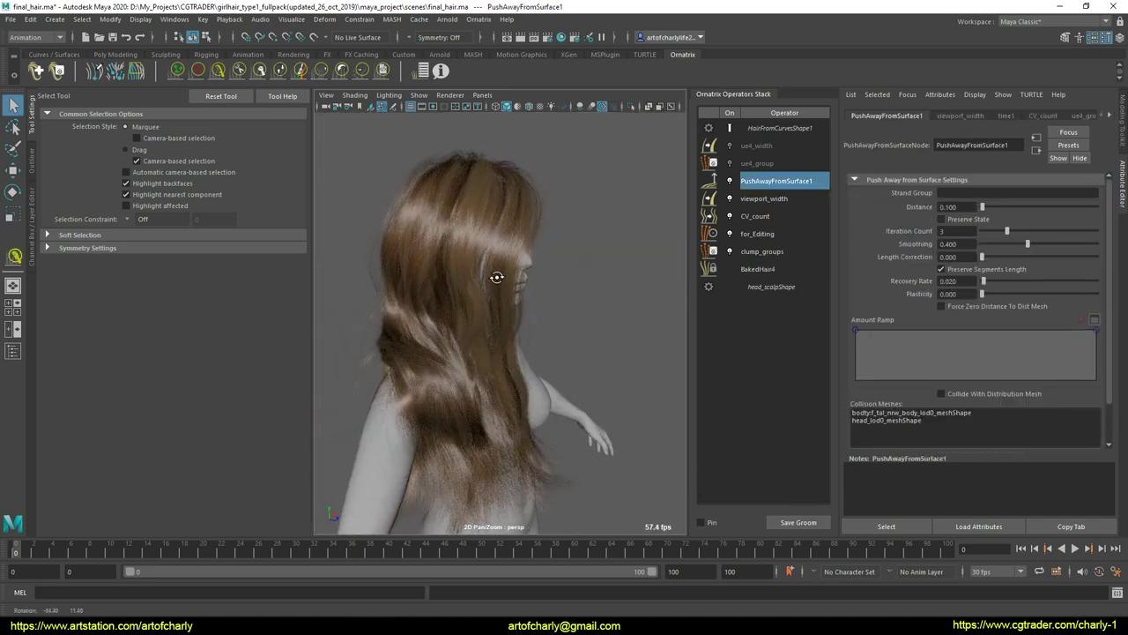
# Step: Collapse the operators from PushAwayFromSurface1 downward into a single baked hair operator
pyautogui.keyDown('alt'); pyautogui.moveTo(496, 272); pyautogui.dragTo(617, 294); pyautogui.keyUp('alt')
pyautogui.rightClick(762, 181)
pyautogui.click(841, 248)
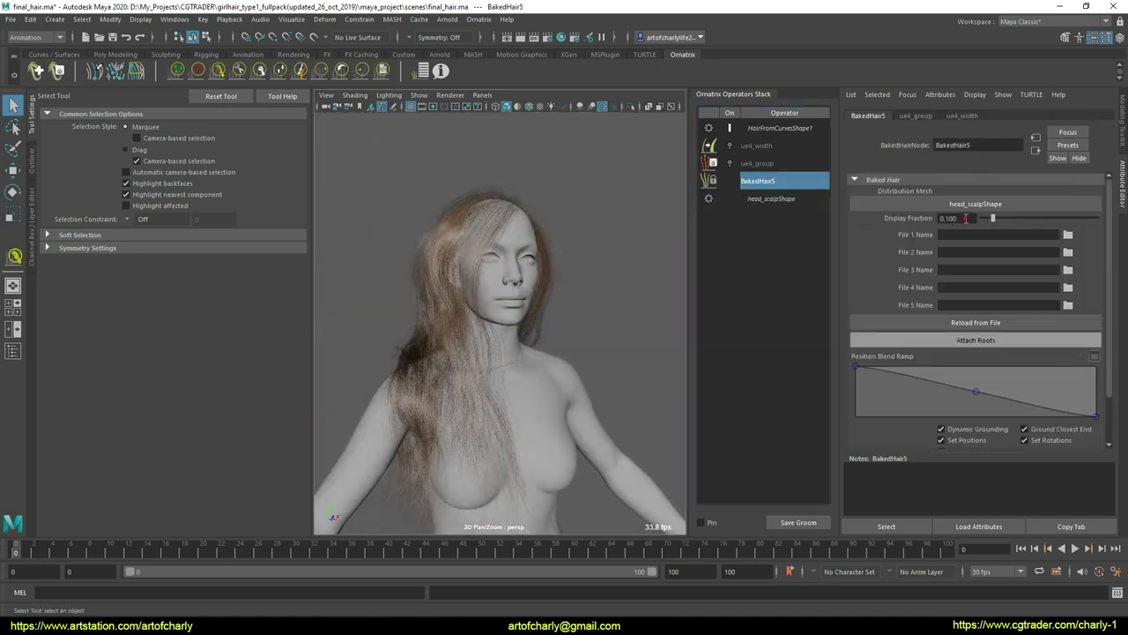
# Step: Set the new baked hair operator's Display Fraction to 1 and attach its roots to the scalp
pyautogui.moveTo(973, 218); pyautogui.dragTo(766, 217)
pyautogui.write('1')
pyautogui.press('Return')
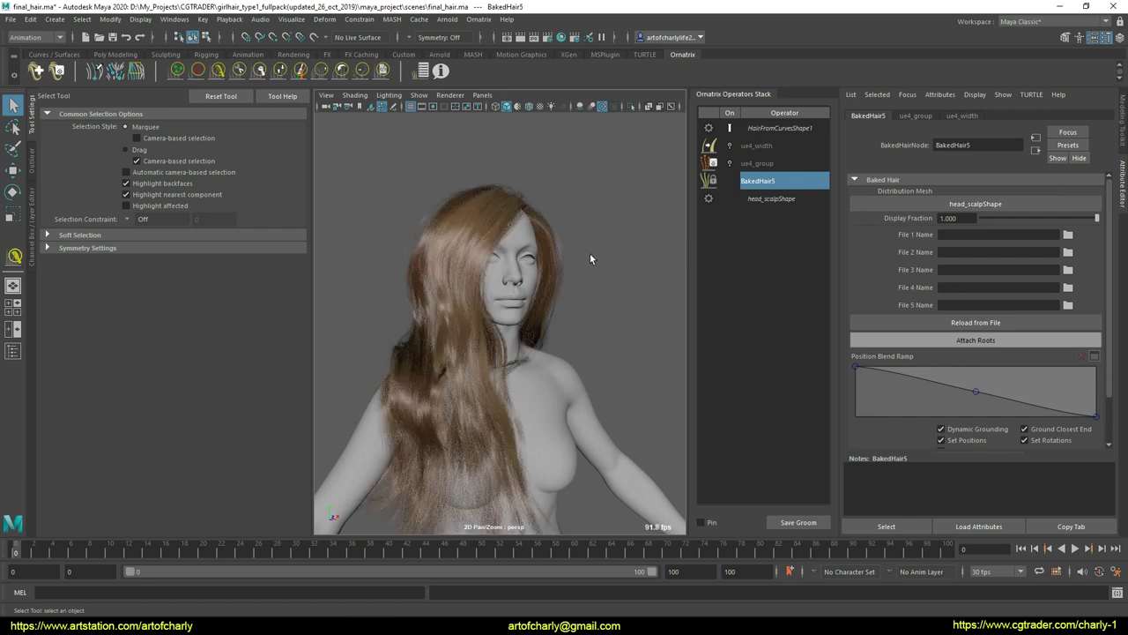
pyautogui.moveTo(590, 253)
pyautogui.keyDown('alt'); pyautogui.mouseDown()
pyautogui.moveTo(608, 221)
pyautogui.moveTo(589, 254)
pyautogui.mouseUp(); pyautogui.keyUp('alt')
pyautogui.click(958, 342)
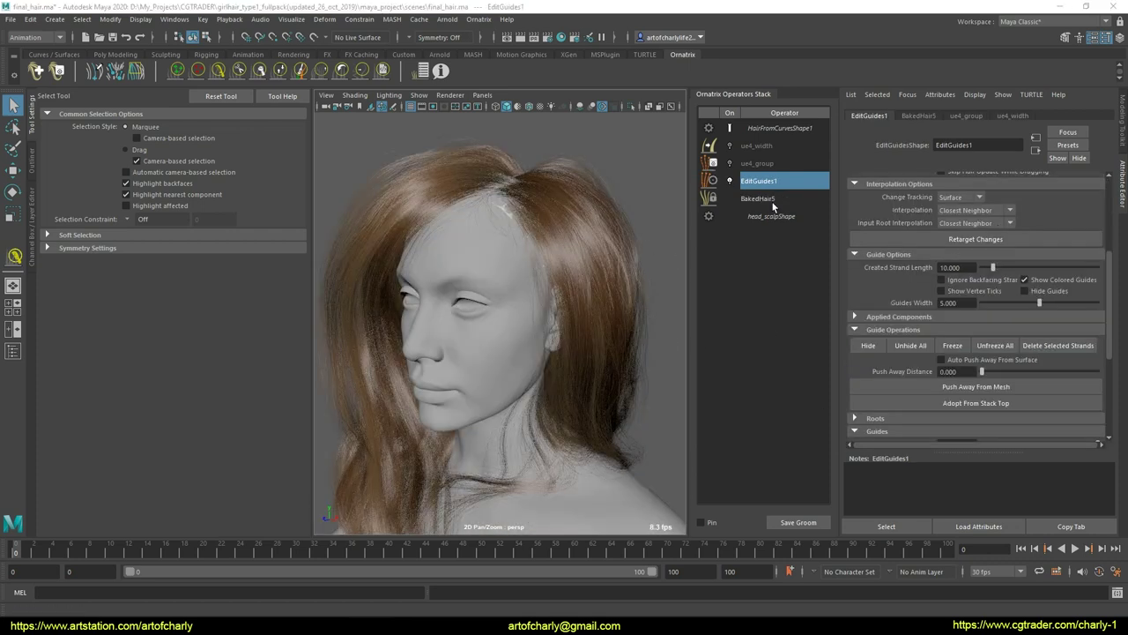
# Step: Isolate a patch of strands near the hair parting in the BakedHair5 operator
pyautogui.click(775, 199)
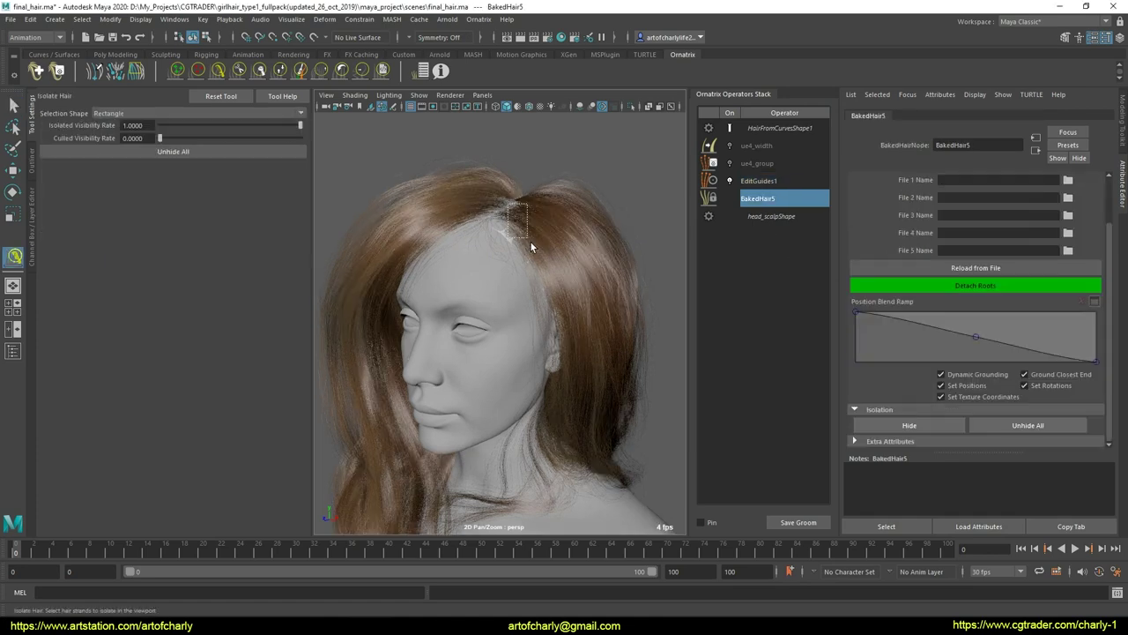
pyautogui.moveTo(529, 241)
pyautogui.mouseDown()
pyautogui.moveTo(541, 269)
pyautogui.moveTo(505, 280)
pyautogui.moveTo(473, 230)
pyautogui.moveTo(521, 300)
pyautogui.mouseUp()
pyautogui.keyDown('alt'); pyautogui.moveTo(441, 261); pyautogui.dragTo(600, 247); pyautogui.keyUp('alt')
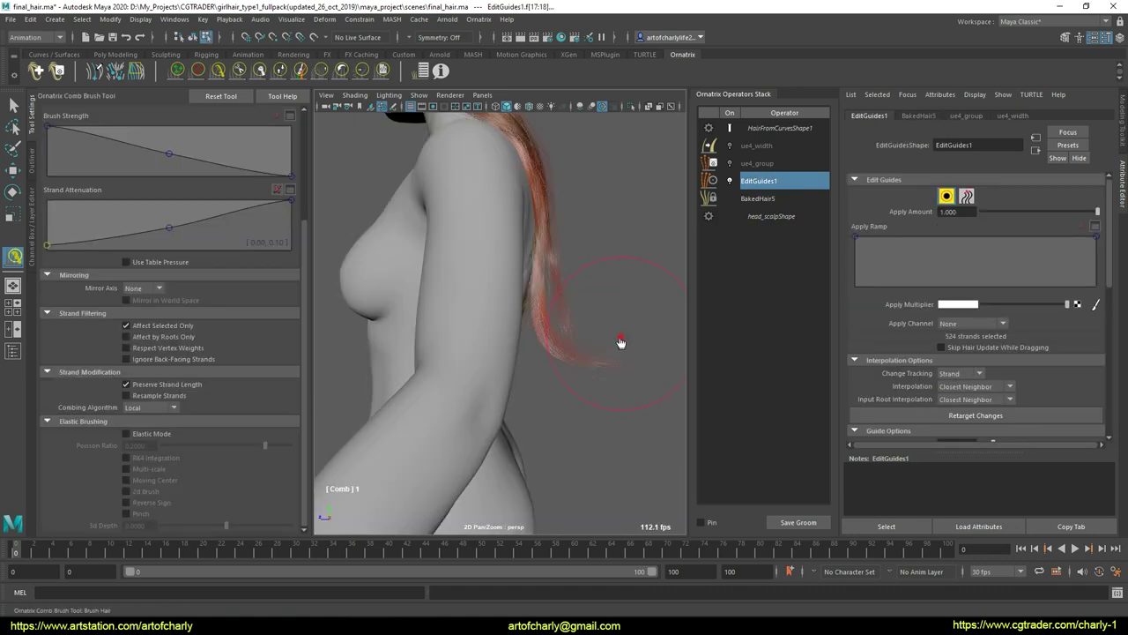
# Step: Comb the selected strand ends behind the back in EditGuides1, hiding the final hair to work on the guides
pyautogui.moveTo(617, 340)
pyautogui.mouseDown()
pyautogui.moveTo(599, 373)
pyautogui.moveTo(559, 383)
pyautogui.moveTo(527, 363)
pyautogui.moveTo(601, 422)
pyautogui.mouseUp()
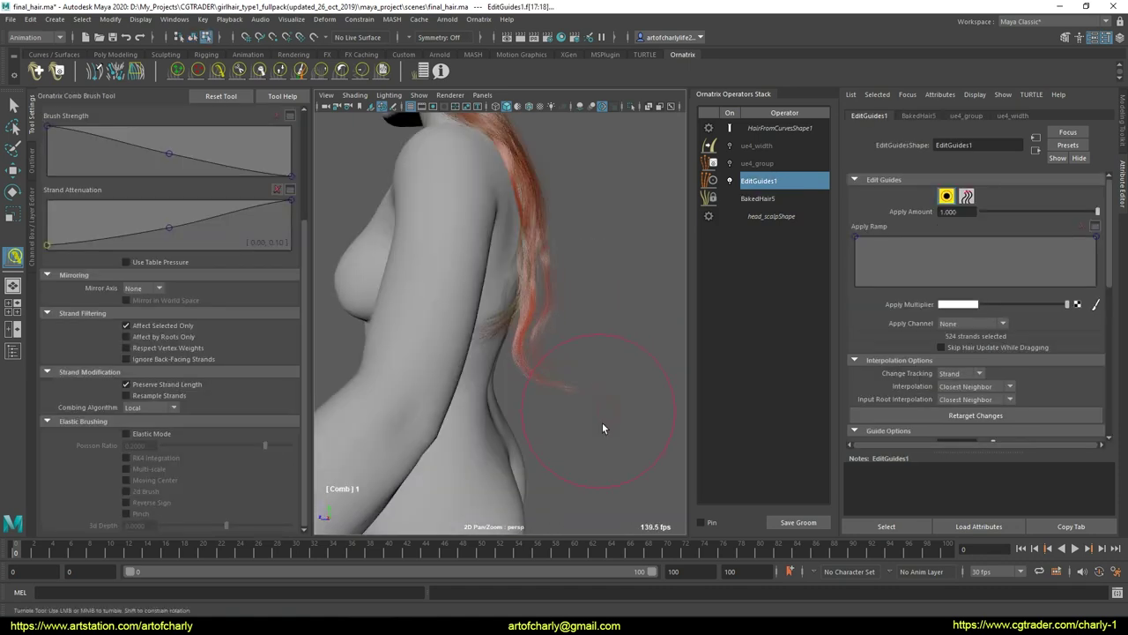
pyautogui.click(729, 129)
pyautogui.keyDown('alt'); pyautogui.moveTo(531, 385); pyautogui.dragTo(582, 383); pyautogui.keyUp('alt')
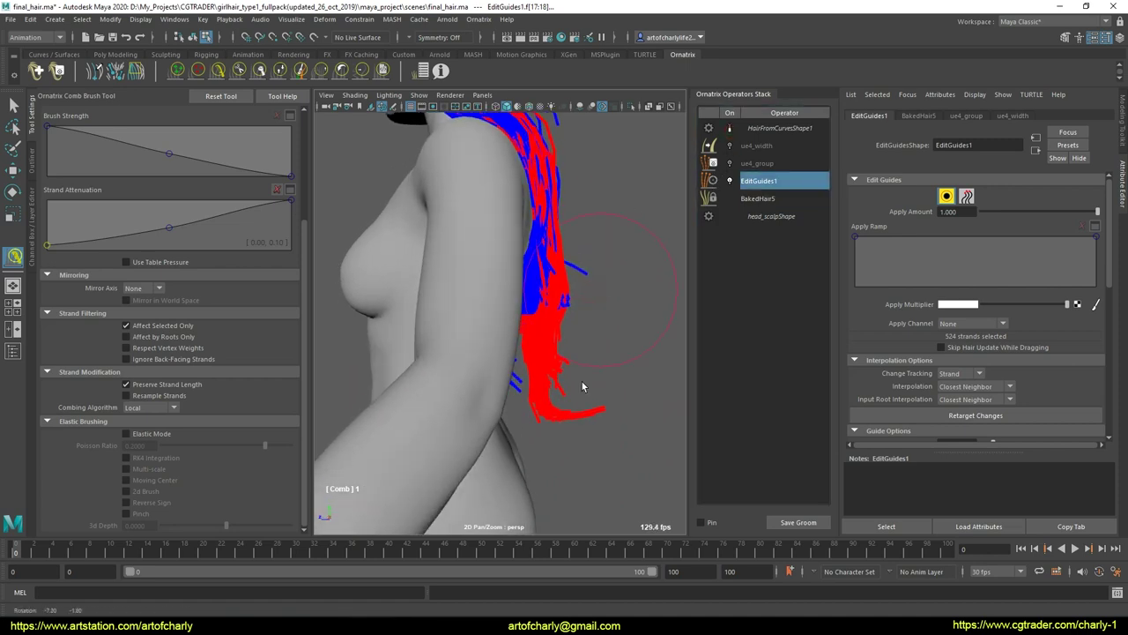
pyautogui.moveTo(584, 432)
pyautogui.mouseDown()
pyautogui.moveTo(625, 483)
pyautogui.moveTo(577, 461)
pyautogui.moveTo(624, 420)
pyautogui.mouseUp()
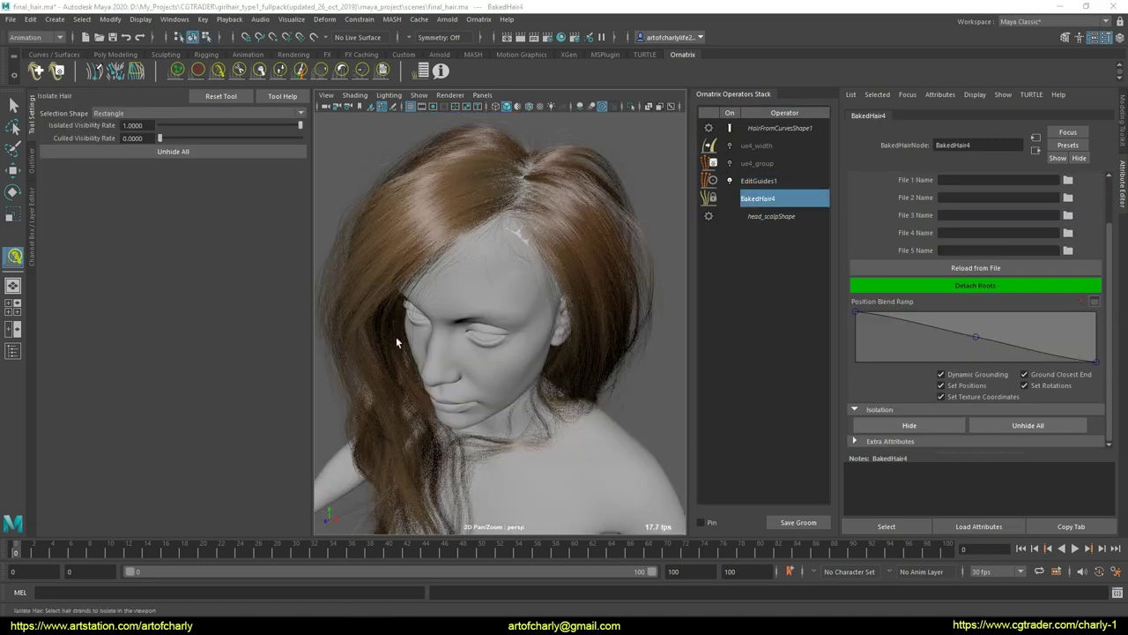
# Step: Add a Detail operator above EditGuides1 with View Point Count and Render Point Count set to 30
pyautogui.scroll(-5, 543, 278)
pyautogui.keyDown('alt'); pyautogui.moveTo(575, 289); pyautogui.dragTo(536, 362); pyautogui.keyUp('alt')
pyautogui.scroll(10, 538, 363)
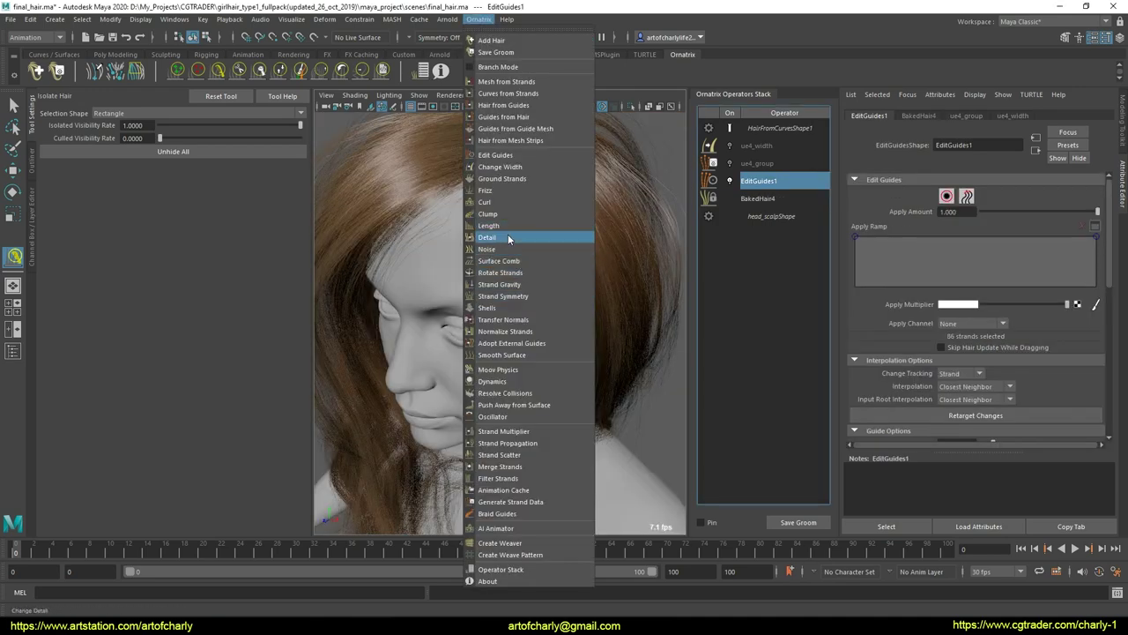
pyautogui.click(508, 234)
pyautogui.keyDown('alt'); pyautogui.moveTo(553, 196); pyautogui.dragTo(556, 172); pyautogui.keyUp('alt')
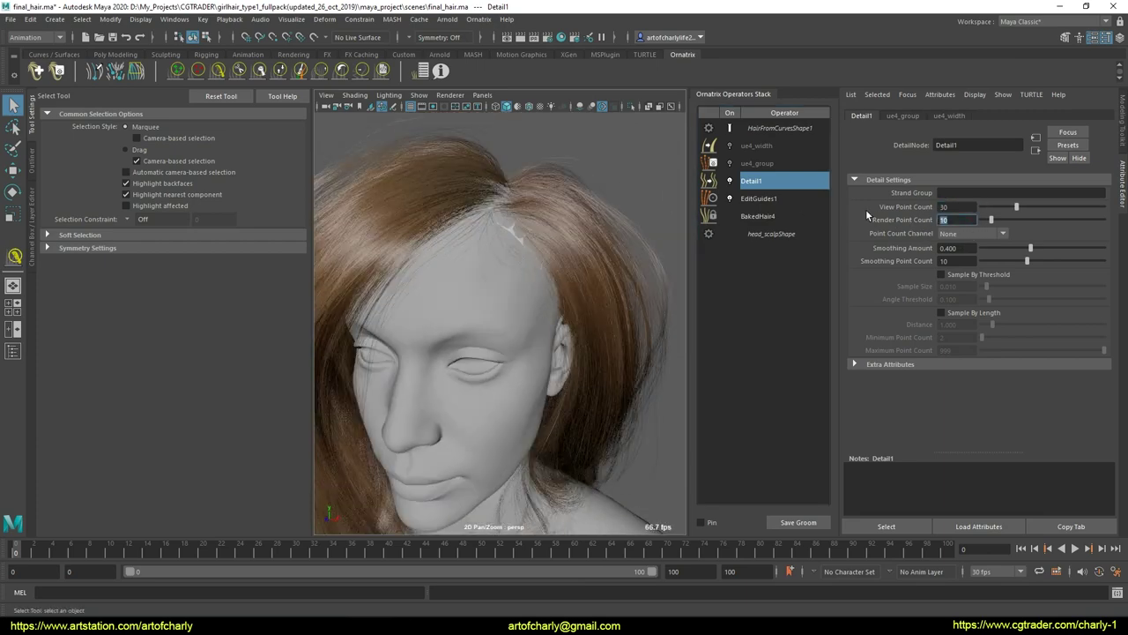
pyautogui.write('30')
# Step: Enable the ue4_group and ue4_width operators in the hair stack
pyautogui.click(747, 165)
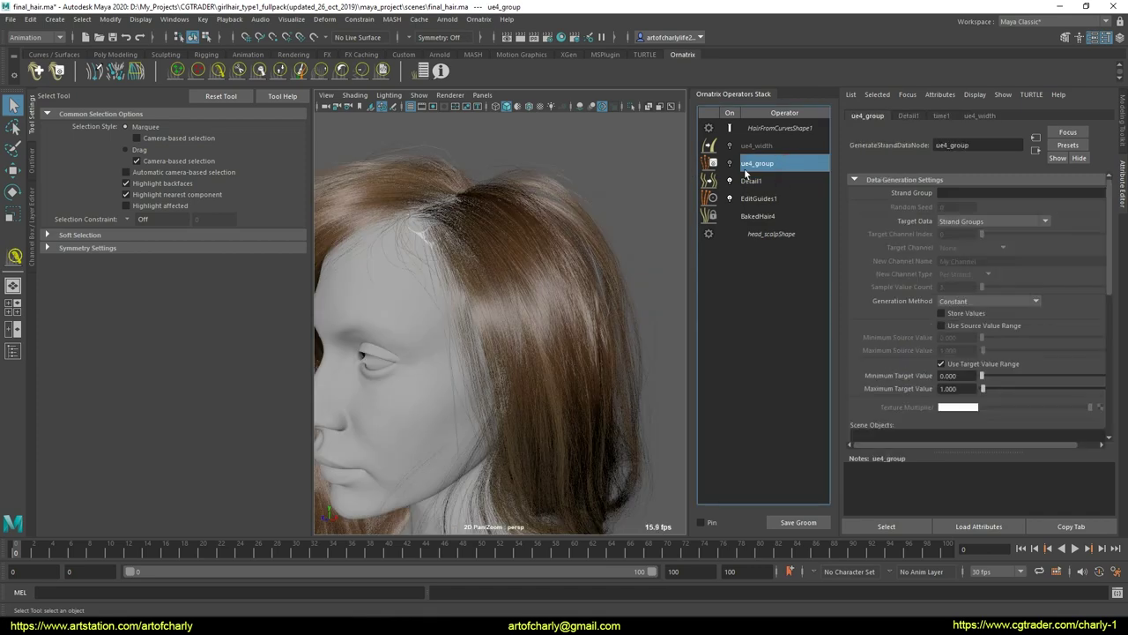
pyautogui.click(729, 165)
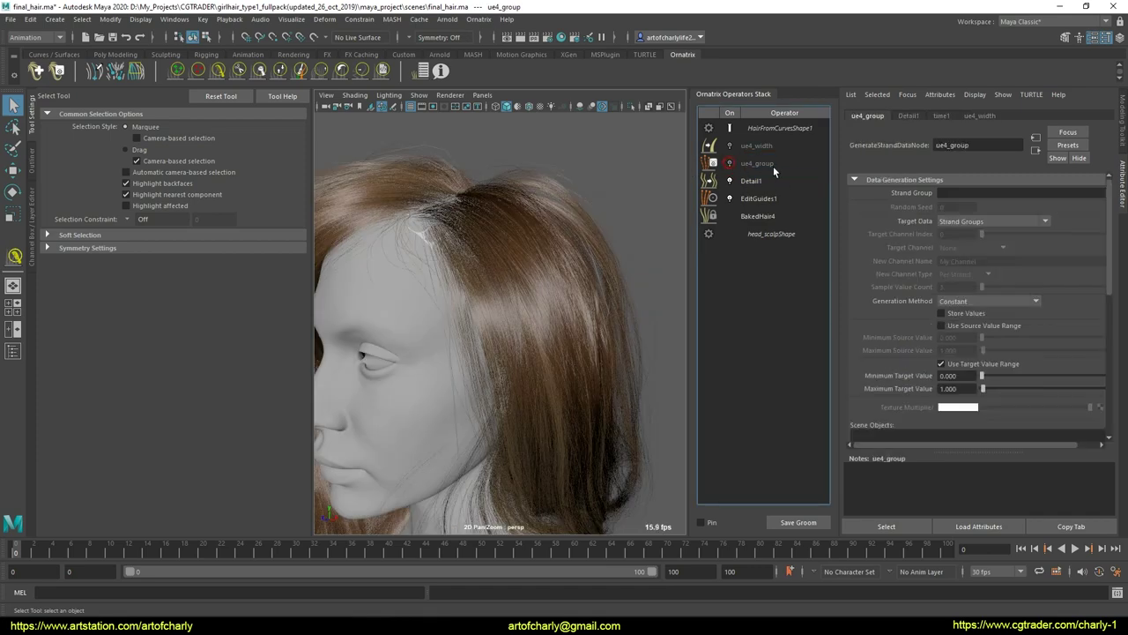
pyautogui.click(766, 146)
pyautogui.click(731, 147)
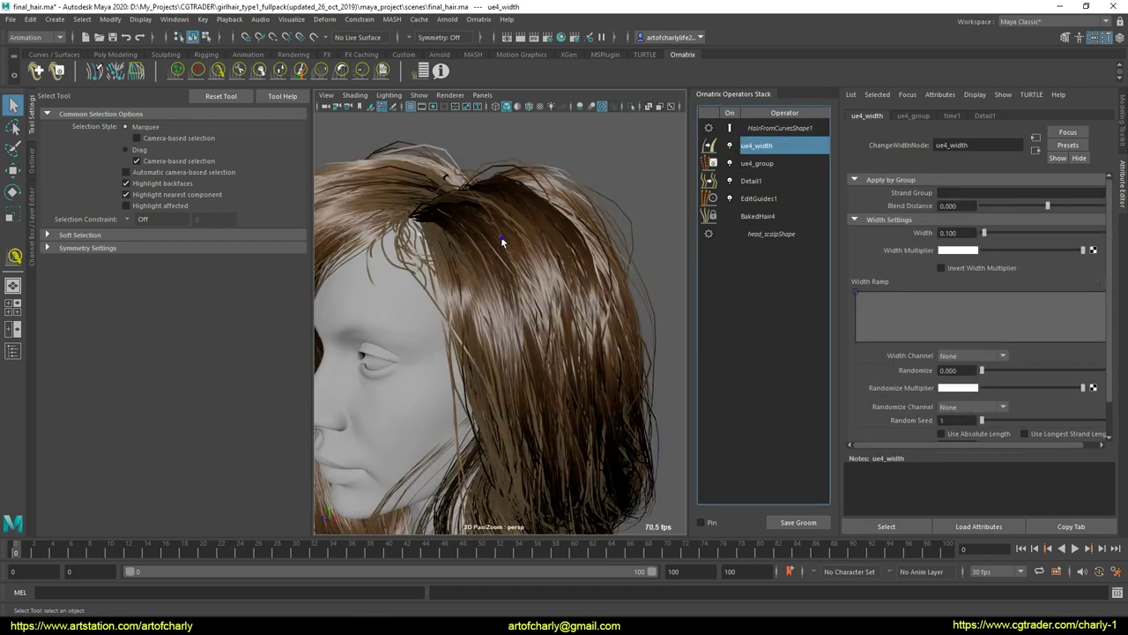
pyautogui.scroll(-4, 501, 237)
pyautogui.keyDown('alt'); pyautogui.moveTo(500, 237); pyautogui.dragTo(557, 229); pyautogui.keyUp('alt')
pyautogui.scroll(-4, 557, 229)
# Step: Select HairFromCurvesShape1 and open the Export Selection options with the Ornatrix Alembic file type
pyautogui.click(779, 129)
pyautogui.click(10, 20)
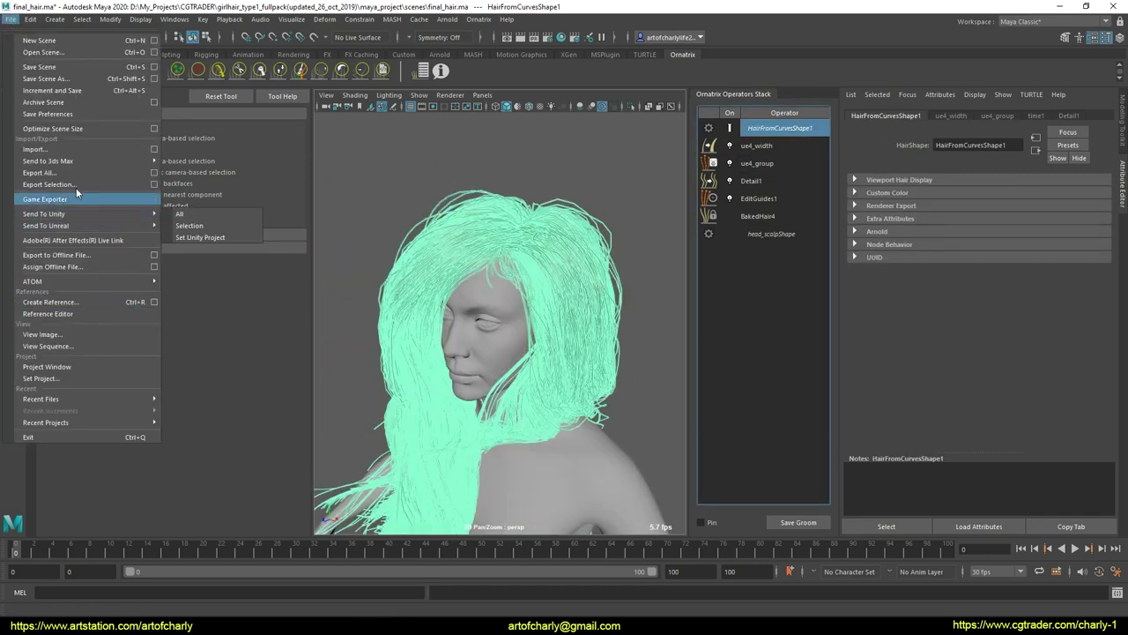
pyautogui.click(156, 185)
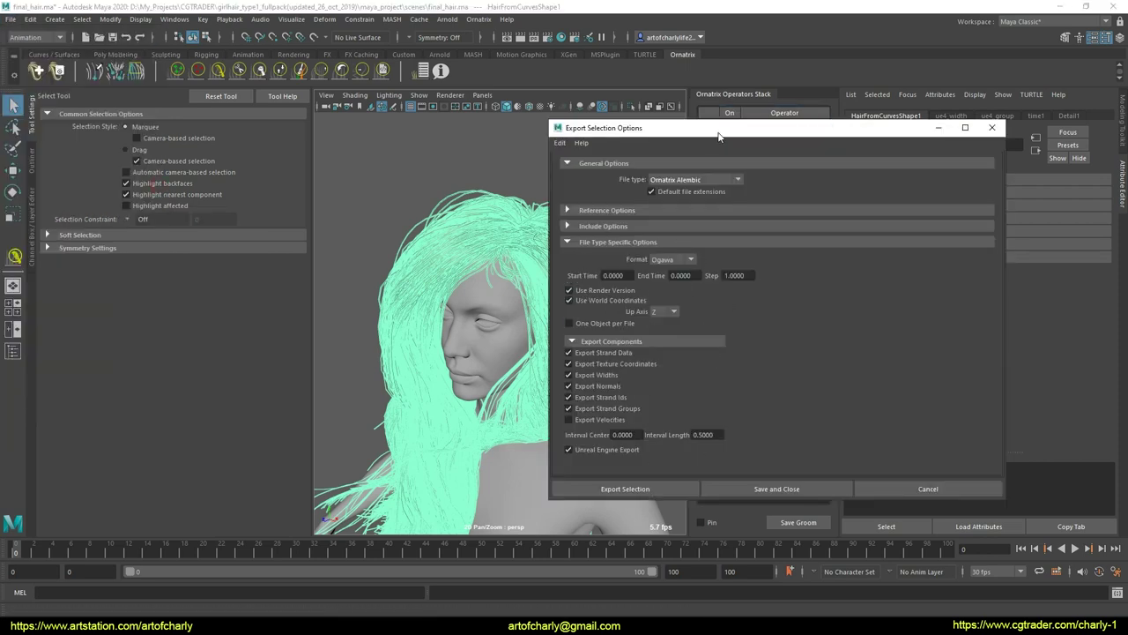
pyautogui.moveTo(719, 135); pyautogui.dragTo(332, 163)
# Step: Set BakedHair4's Display Fraction to 0.7 to reduce the number of strands for export
pyautogui.click(758, 216)
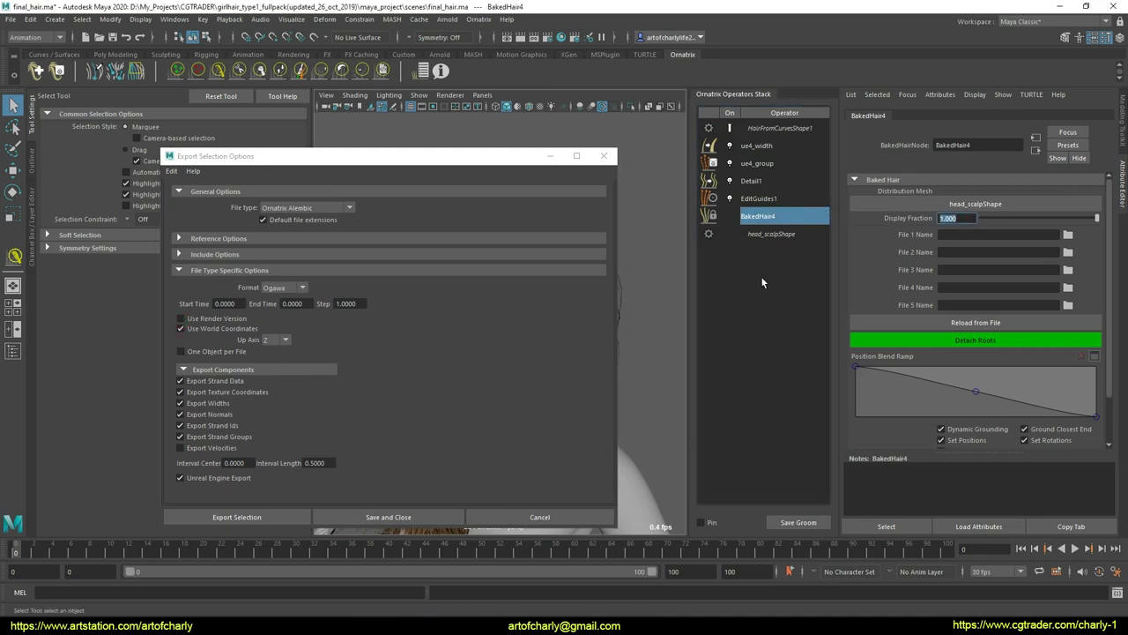
pyautogui.write('0.7')
pyautogui.press('Return')
# Step: Export HairFromCurvesShape1 as Ornatrix Alembic with world coordinates, Z up axis and Unreal Engine Export on, leaving Use Render Version off
pyautogui.moveTo(430, 165); pyautogui.dragTo(710, 306)
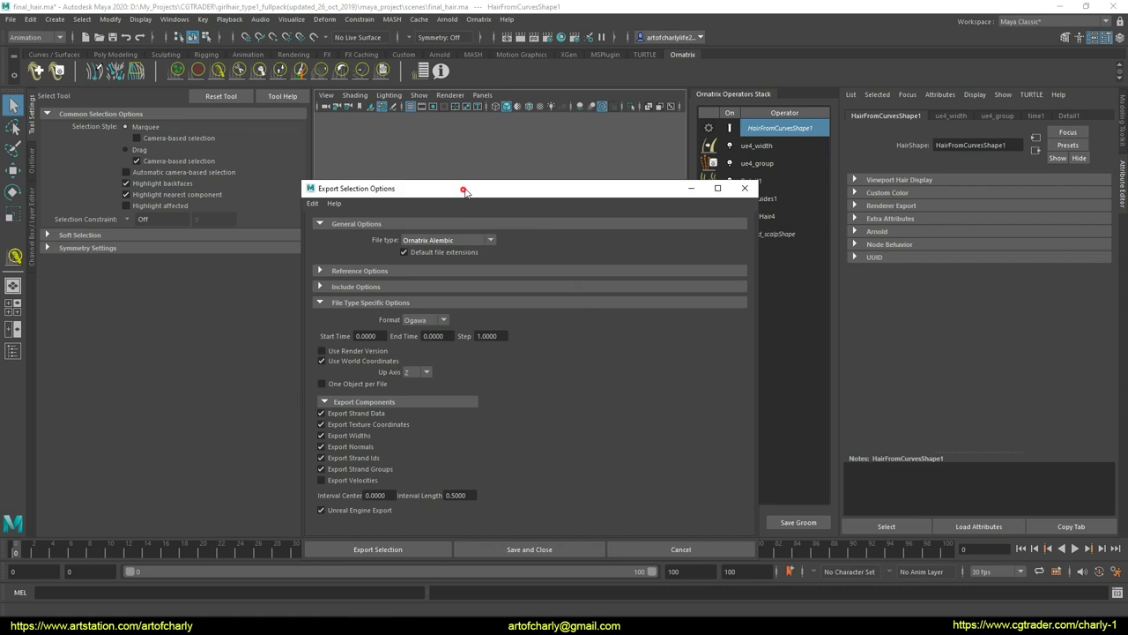
pyautogui.moveTo(464, 192); pyautogui.dragTo(477, 113)
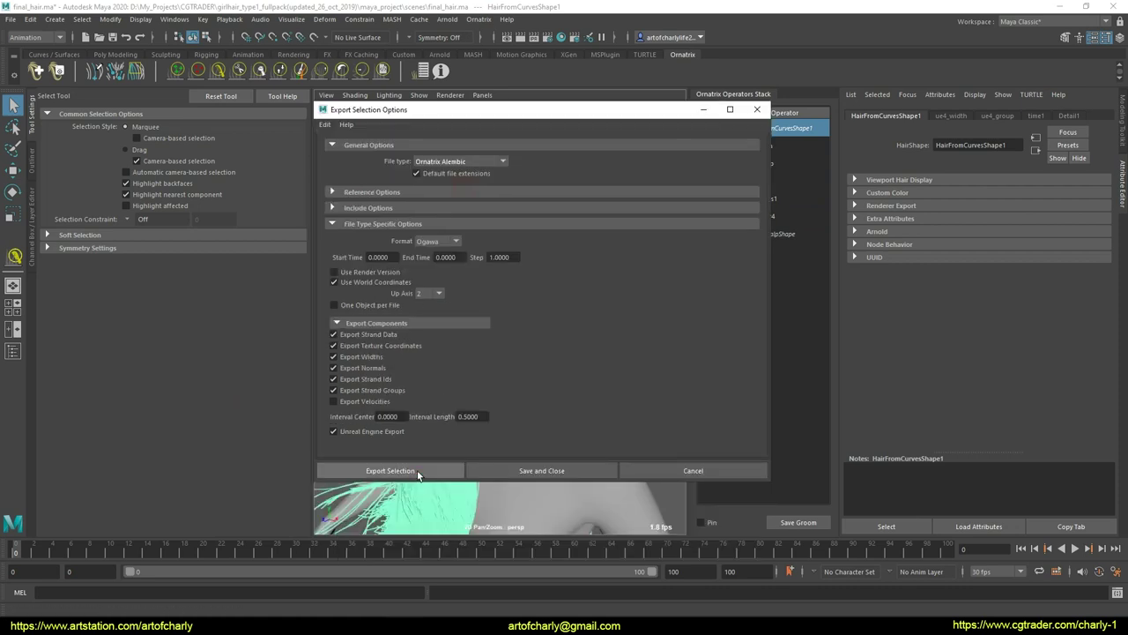
pyautogui.click(416, 472)
pyautogui.keyDown('alt'); pyautogui.moveTo(626, 364); pyautogui.dragTo(593, 386); pyautogui.keyUp('alt')
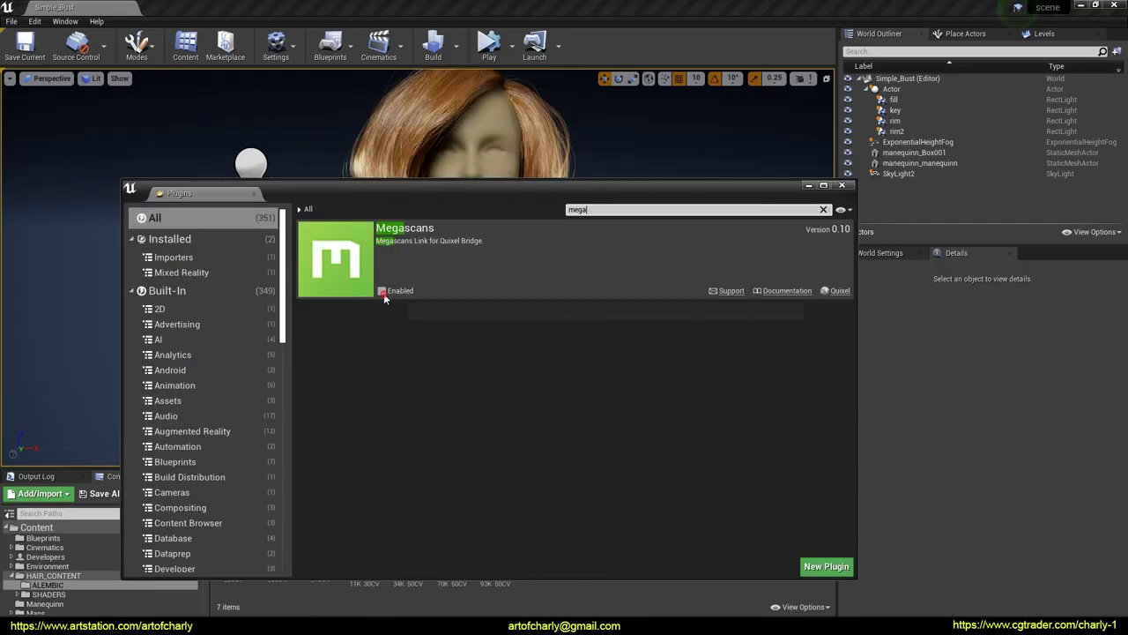
# Step: In Unreal Engine, enable the Megascans plugin, restart the editor and open the Megascans link settings
pyautogui.click(383, 292)
pyautogui.click(819, 543)
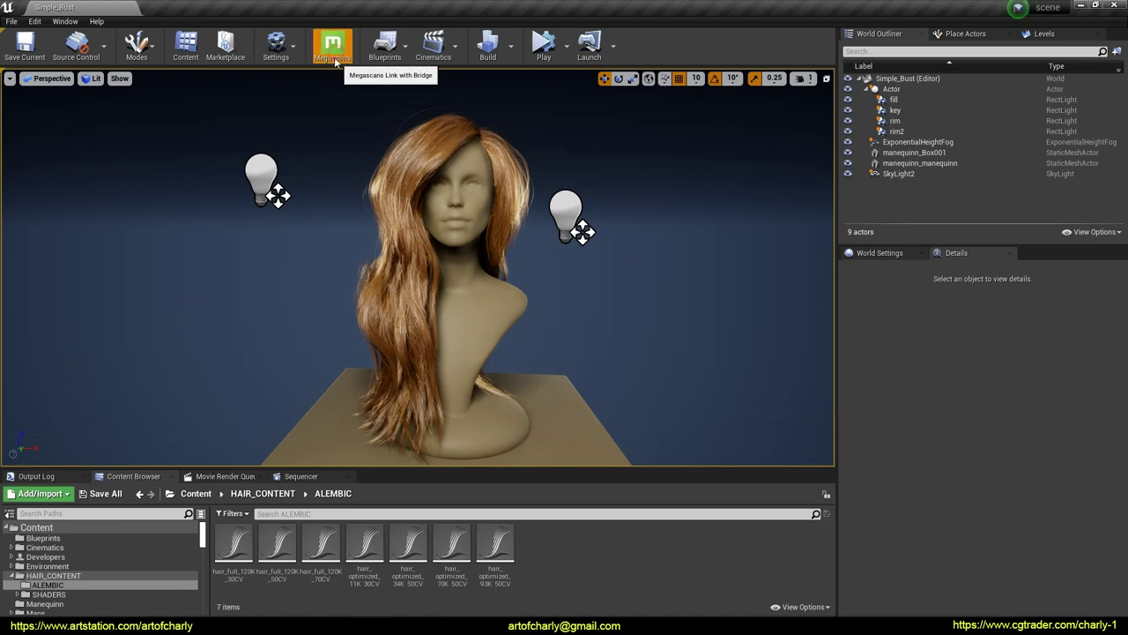
pyautogui.click(335, 61)
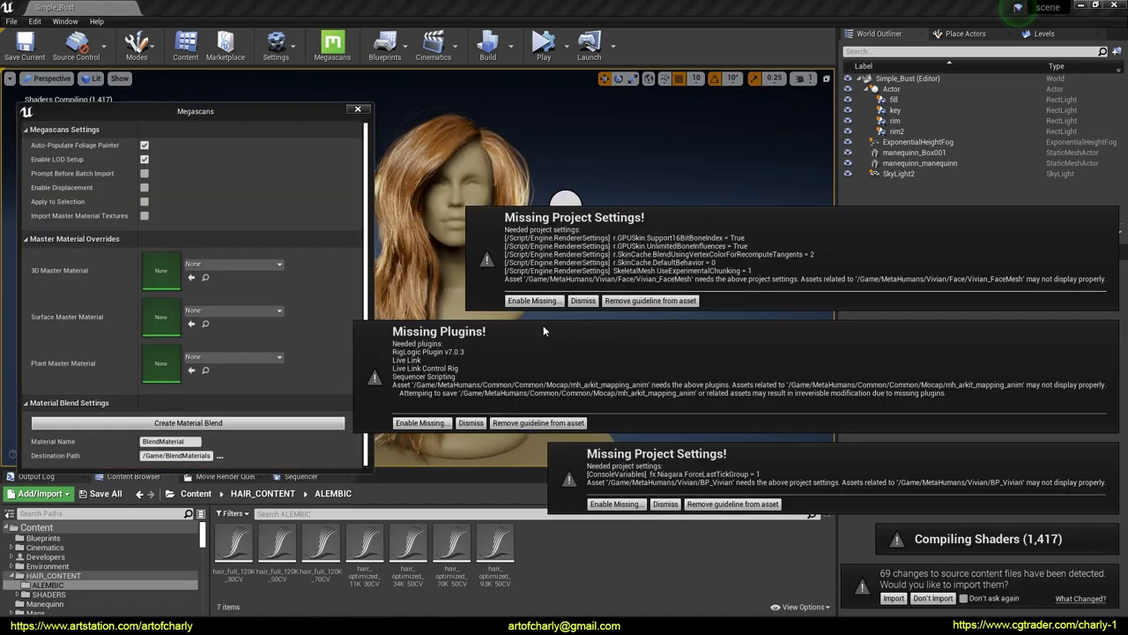
# Step: Enable the missing project settings and plugins required by the Vivian MetaHuman and import the detected source content changes
pyautogui.click(533, 301)
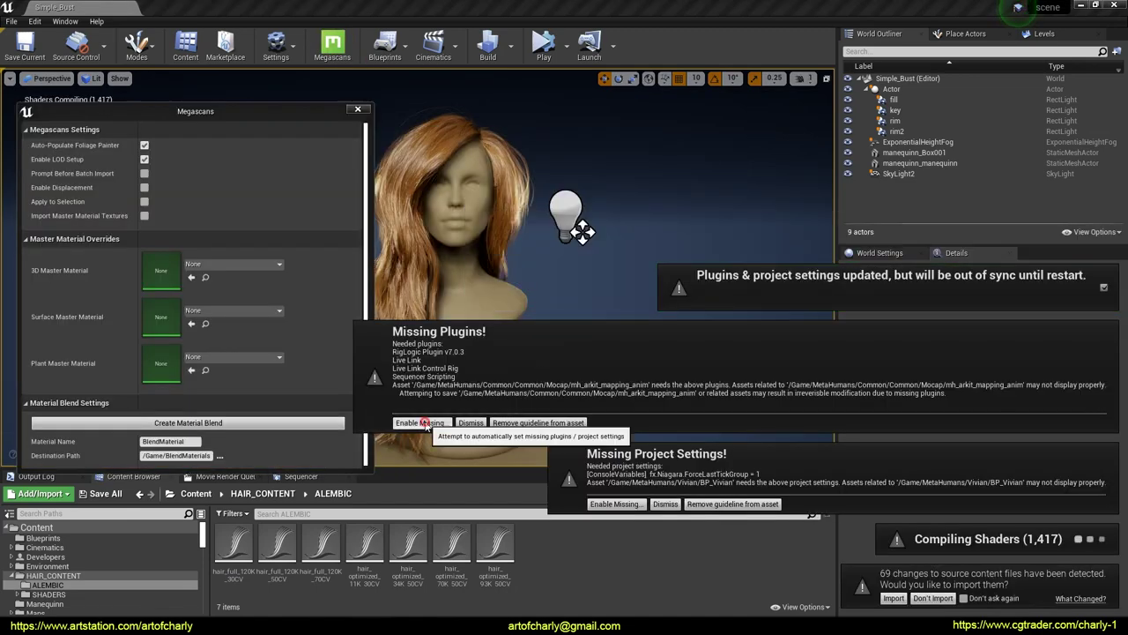
pyautogui.click(423, 422)
pyautogui.click(615, 503)
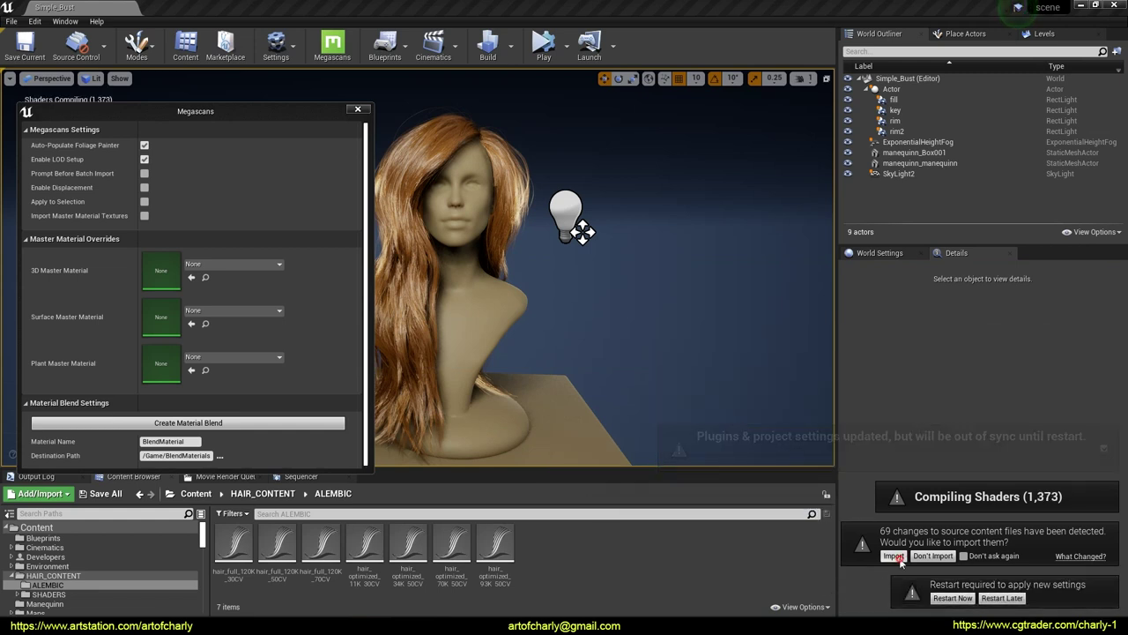
pyautogui.click(895, 557)
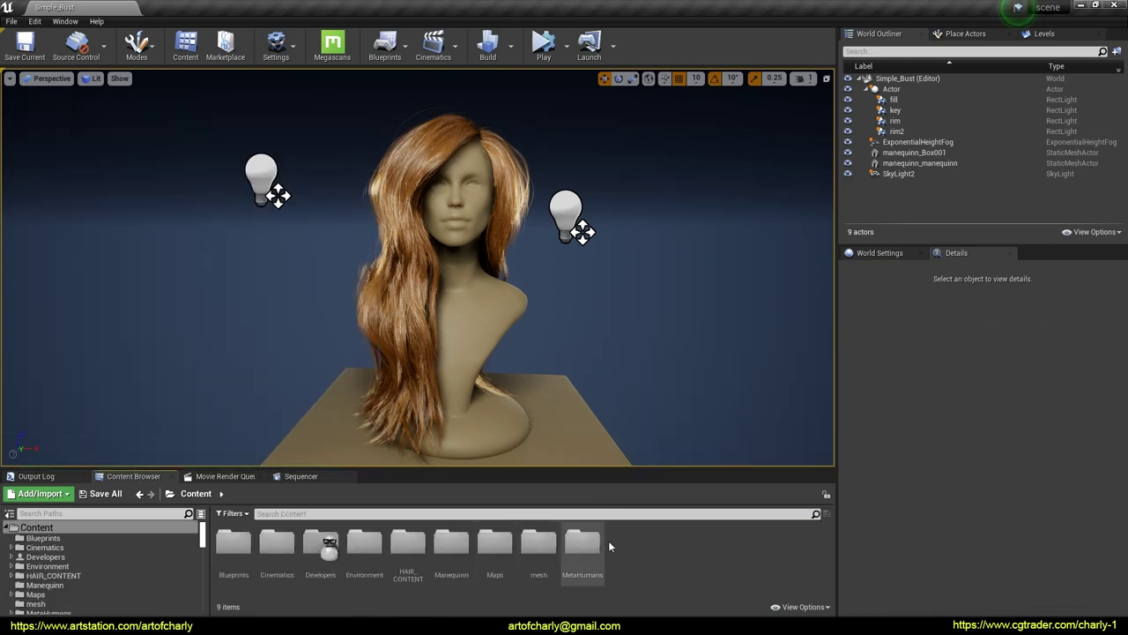
# Step: Place BP_Vivian from the MetaHumans folder in the level and assign alembic_test as her Hair component's Groom Asset
pyautogui.doubleClick(580, 547)
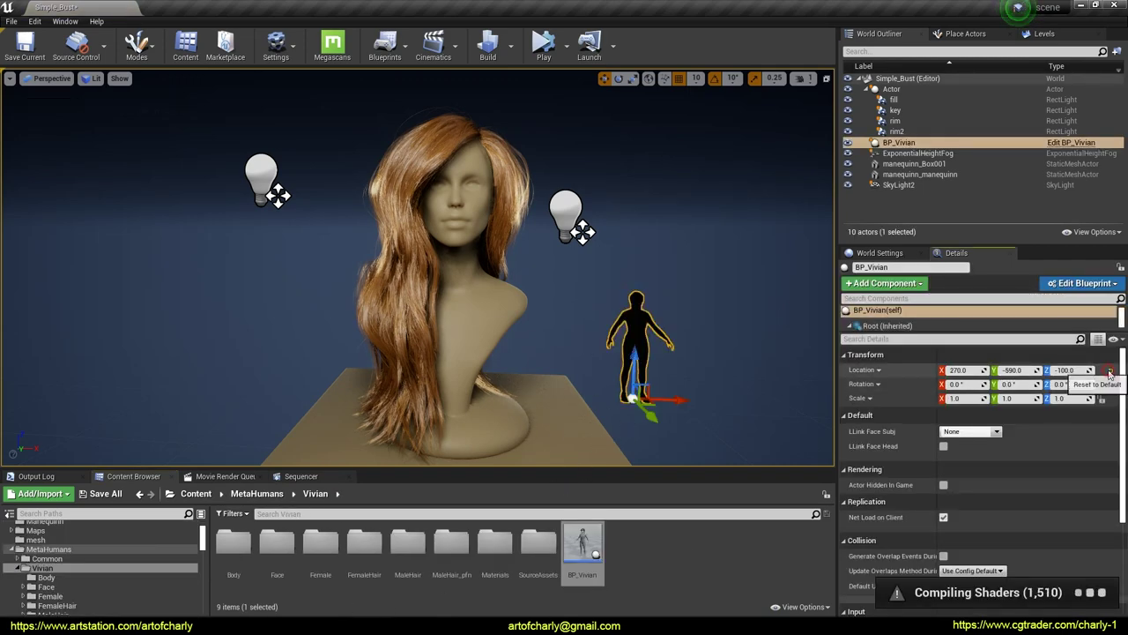
pyautogui.moveTo(320, 546); pyautogui.dragTo(969, 526)
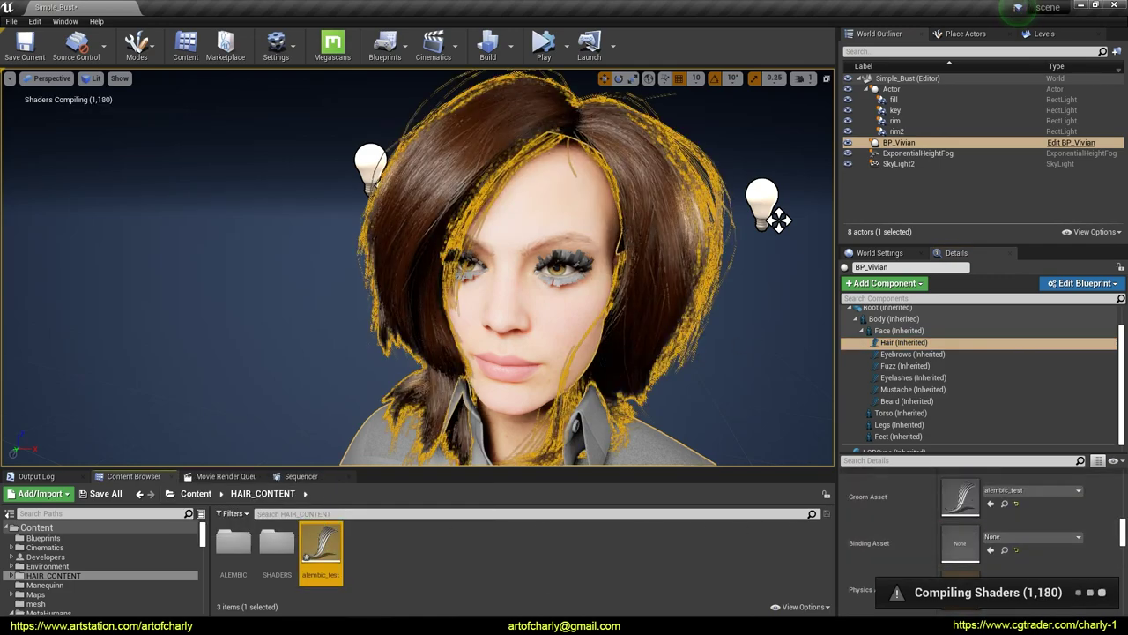
# Step: Set the Hair component's Hair Clip Length to 100 in the BP_Vivian blueprint, save it and return to the level
pyautogui.keyDown('alt'); pyautogui.moveTo(423, 264); pyautogui.dragTo(784, 247); pyautogui.keyUp('alt')
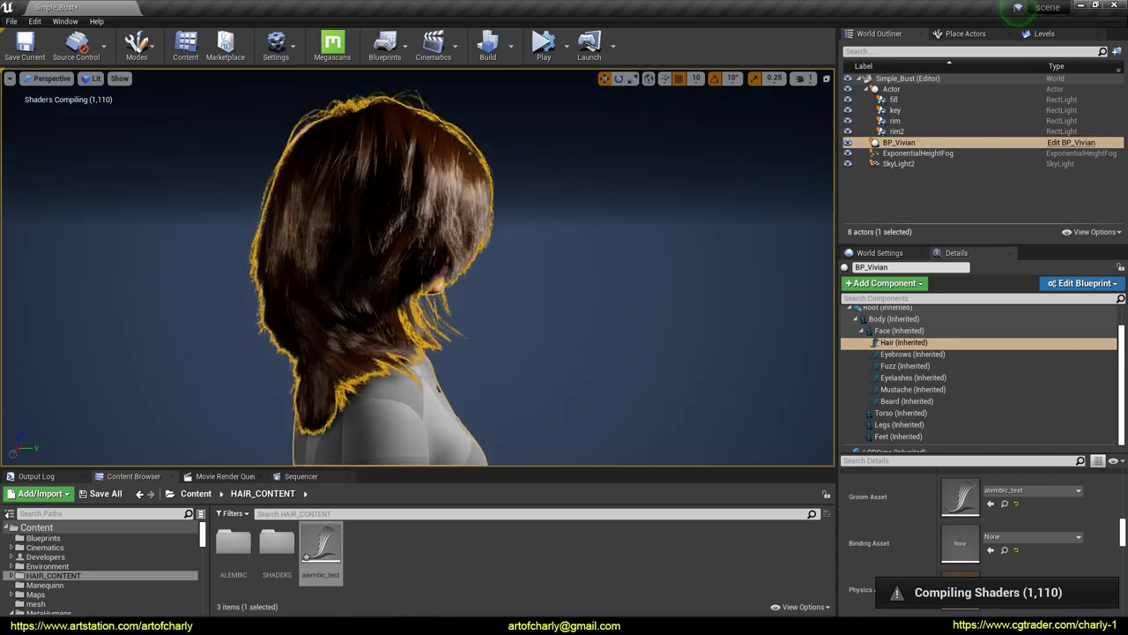
pyautogui.keyDown('alt'); pyautogui.moveTo(115, 192); pyautogui.dragTo(529, 184); pyautogui.keyUp('alt')
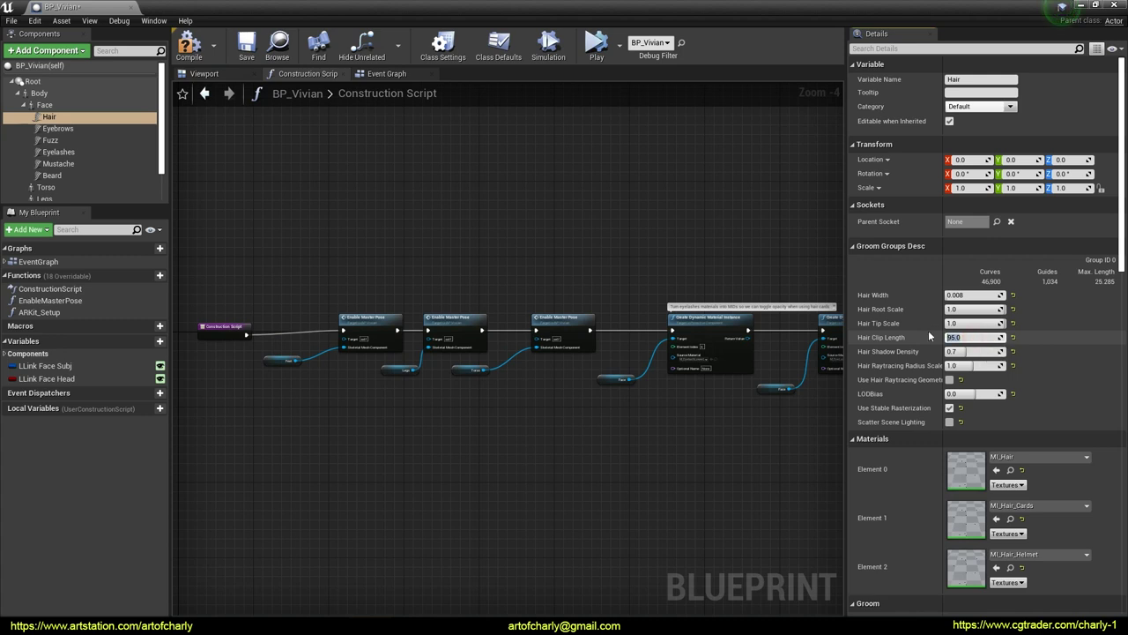
pyautogui.write('0')
pyautogui.press('Return')
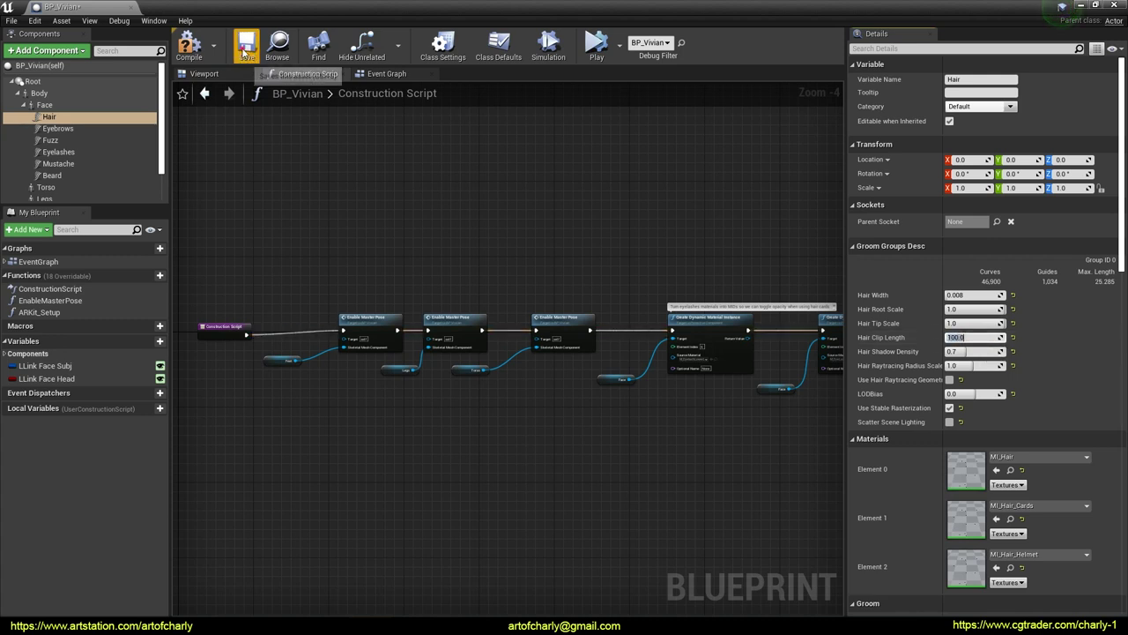
pyautogui.click(1113, 5)
pyautogui.keyDown('alt'); pyautogui.moveTo(499, 304); pyautogui.dragTo(136, 324); pyautogui.keyUp('alt')
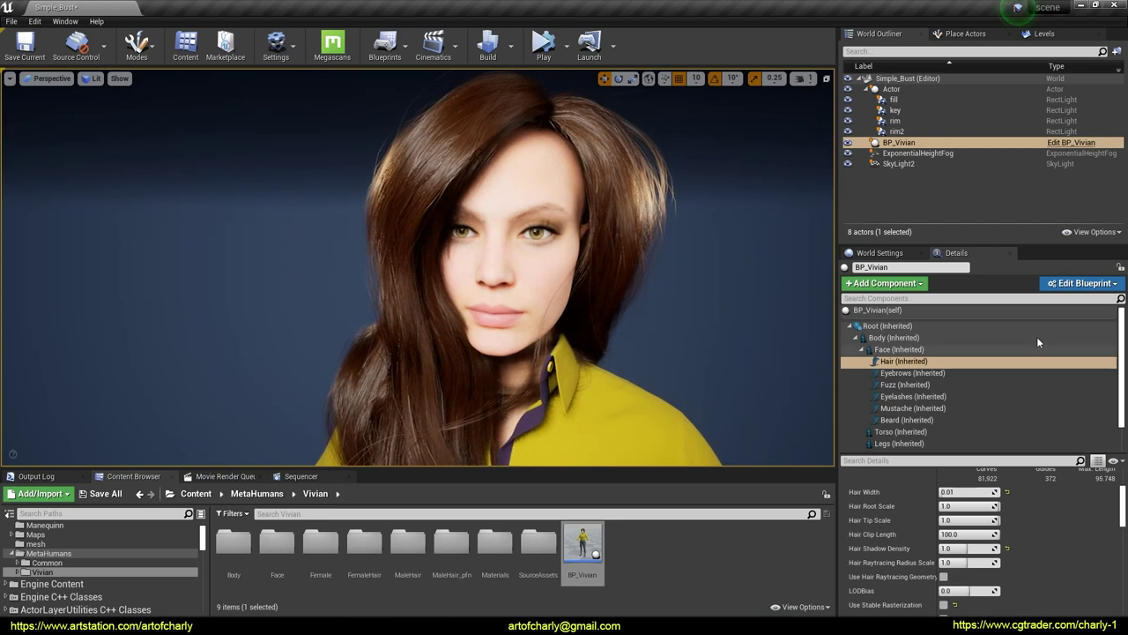
# Step: Assign Main_Hair_Inst from the SHADERS folder as the Element 0 material of BP_Vivian's Hair component
pyautogui.scroll(2, 1072, 525)
pyautogui.scroll(2, 1074, 534)
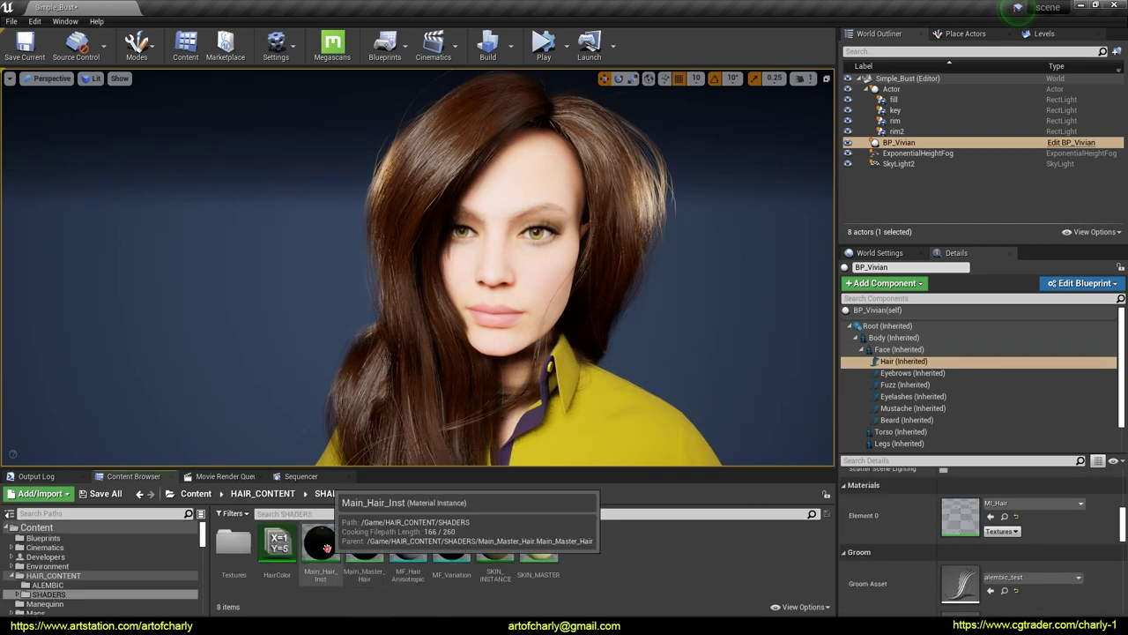
pyautogui.moveTo(326, 549); pyautogui.dragTo(960, 516)
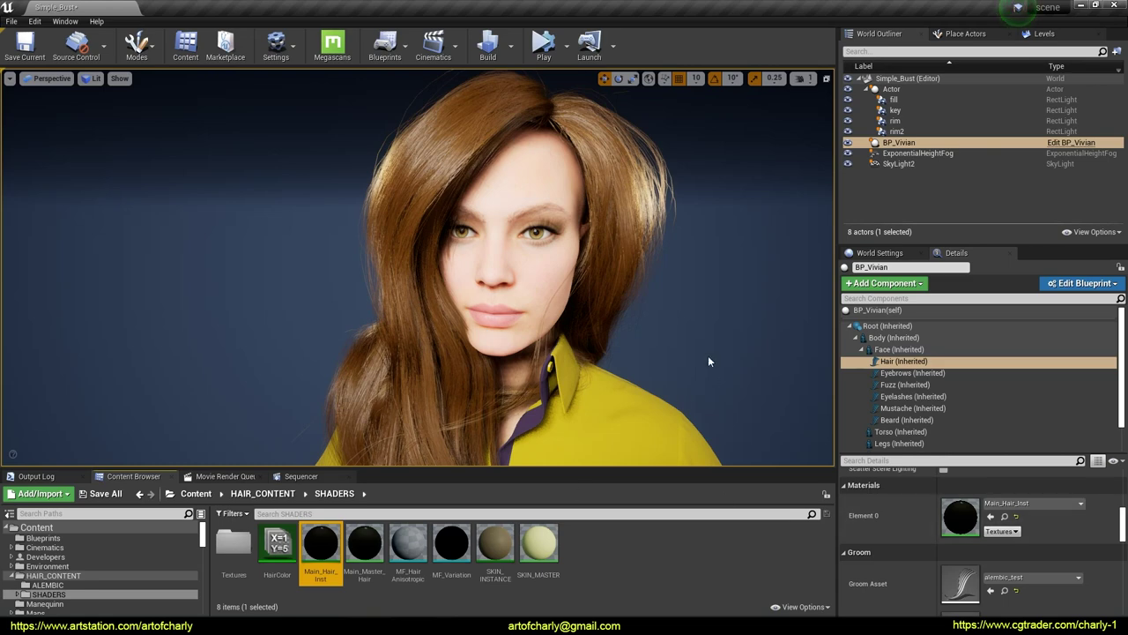
pyautogui.keyDown('alt'); pyautogui.moveTo(551, 264); pyautogui.dragTo(502, 255); pyautogui.keyUp('alt')
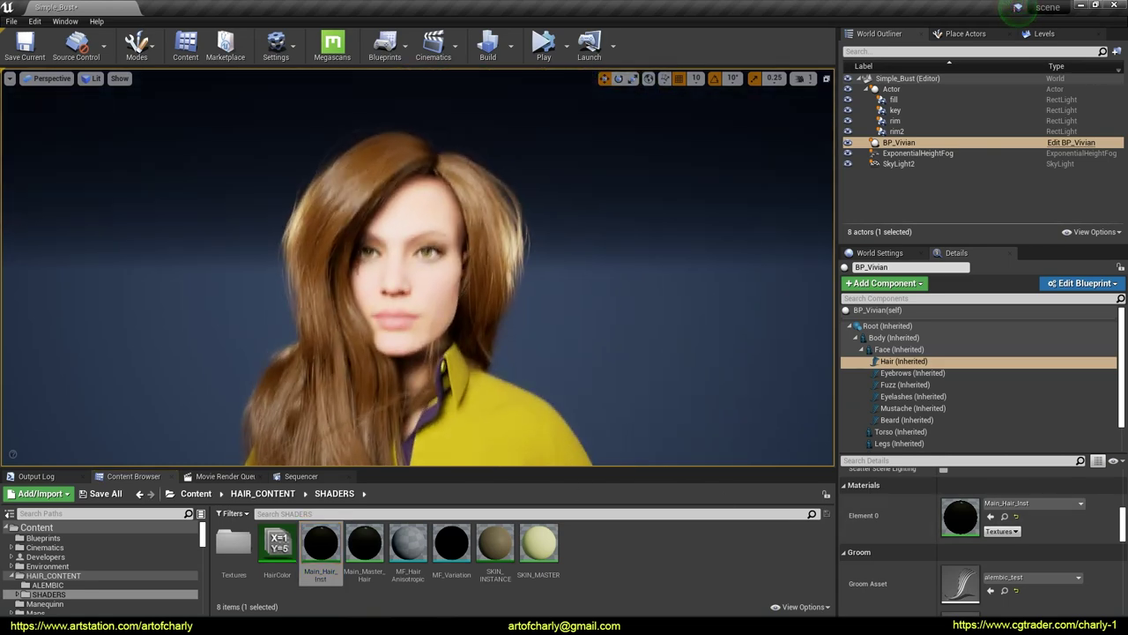
pyautogui.moveTo(529, 324); pyautogui.dragTo(502, 477)
# Step: Create a groom binding for alembic_test with Vivian_FaceMesh as both target and source skeletal mesh
pyautogui.click(262, 494)
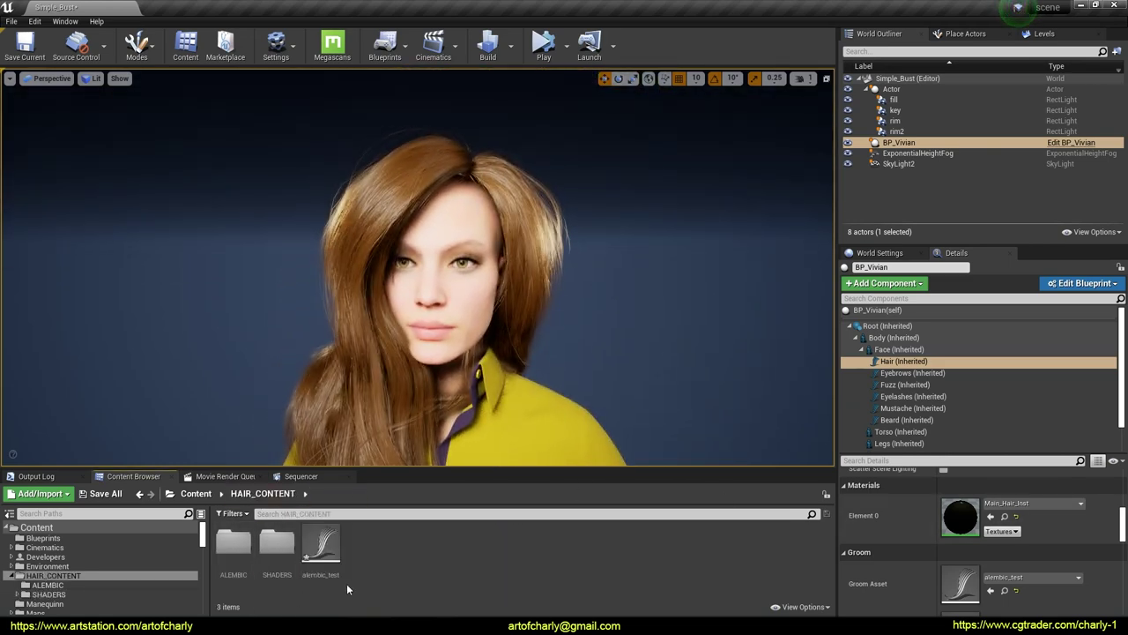
pyautogui.rightClick(314, 548)
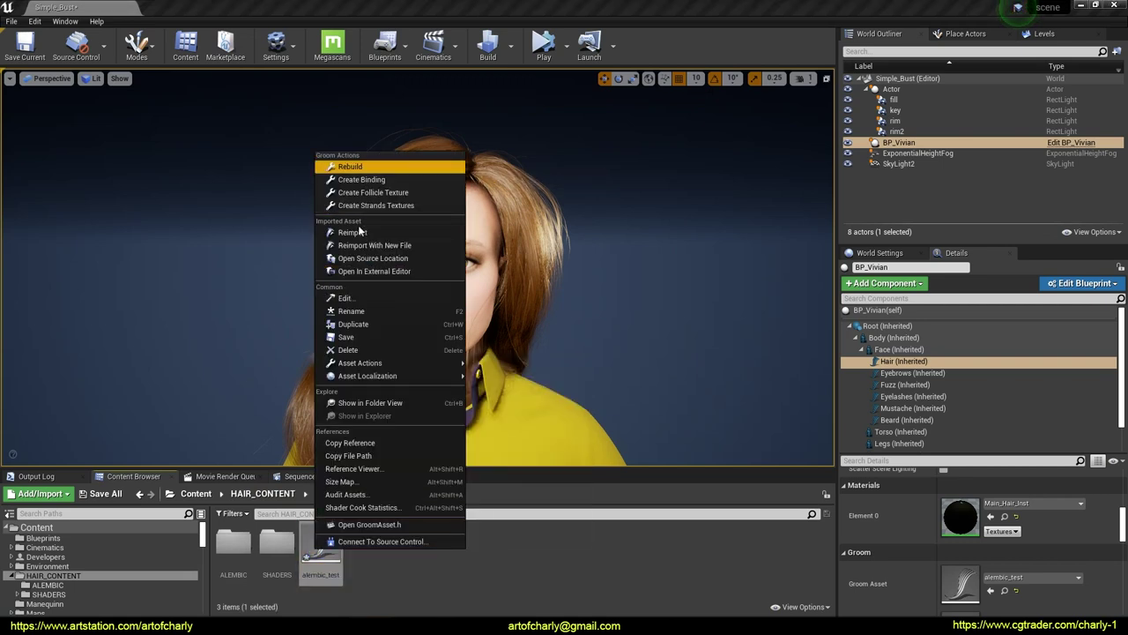
pyautogui.click(401, 180)
pyautogui.click(659, 327)
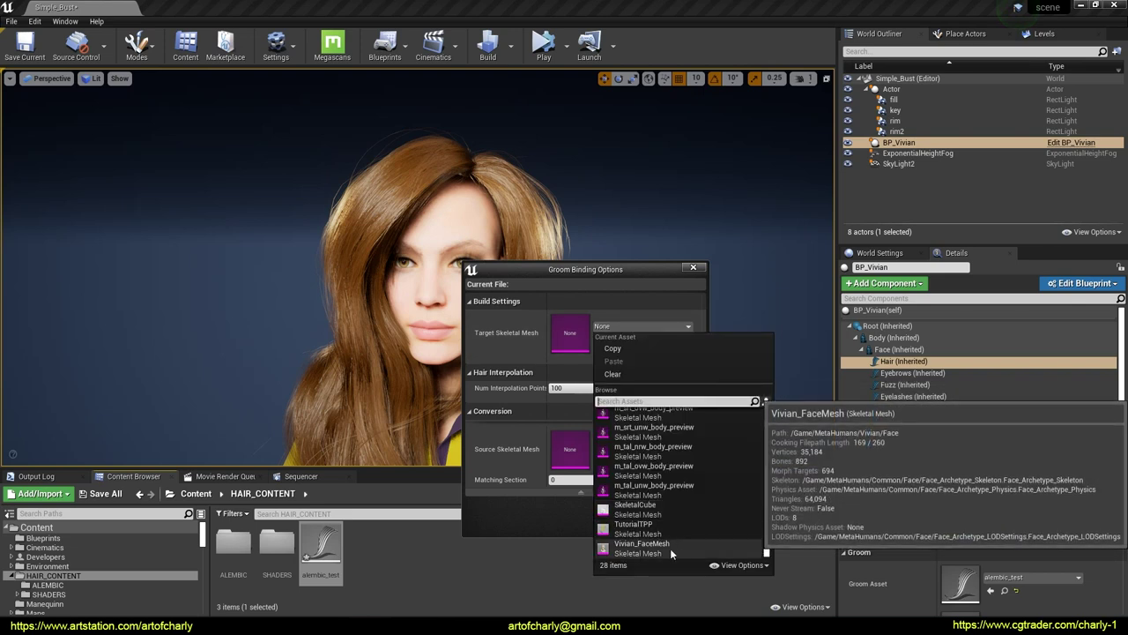
pyautogui.click(652, 545)
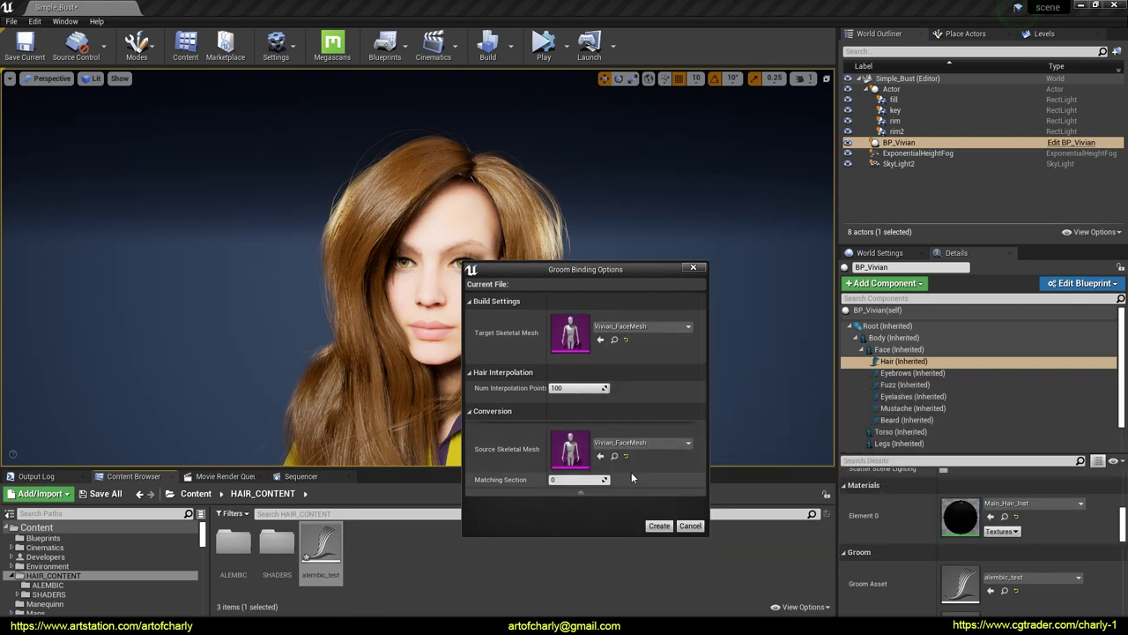
pyautogui.click(660, 525)
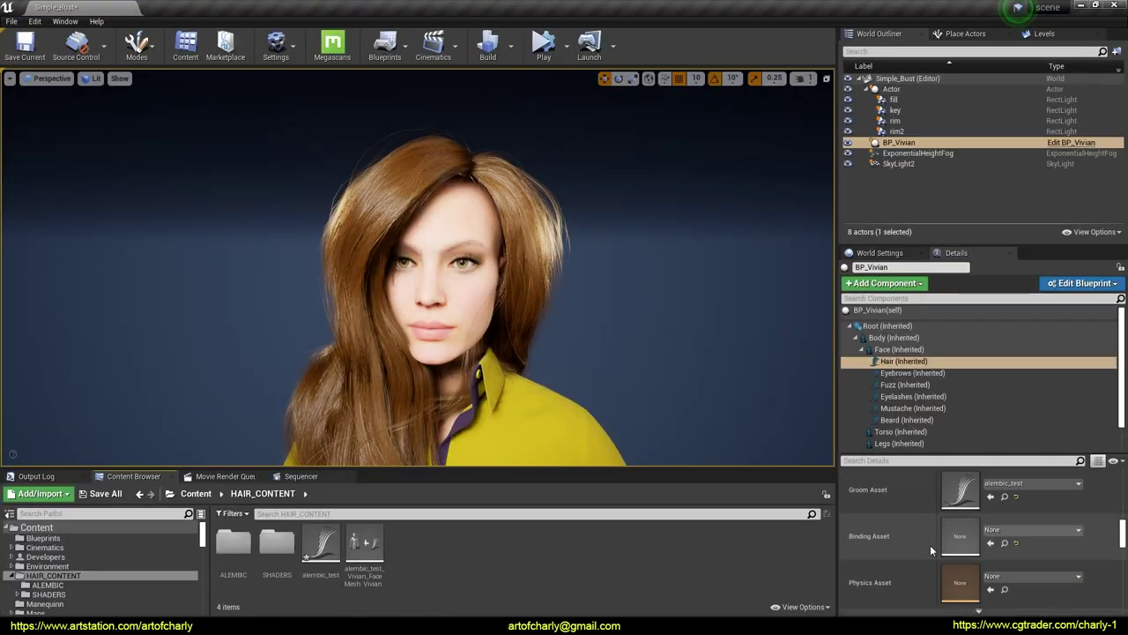
# Step: Assign the new alembic_test Vivian_FaceMesh binding as the Hair component's Binding Asset
pyautogui.scroll(-1, 929, 548)
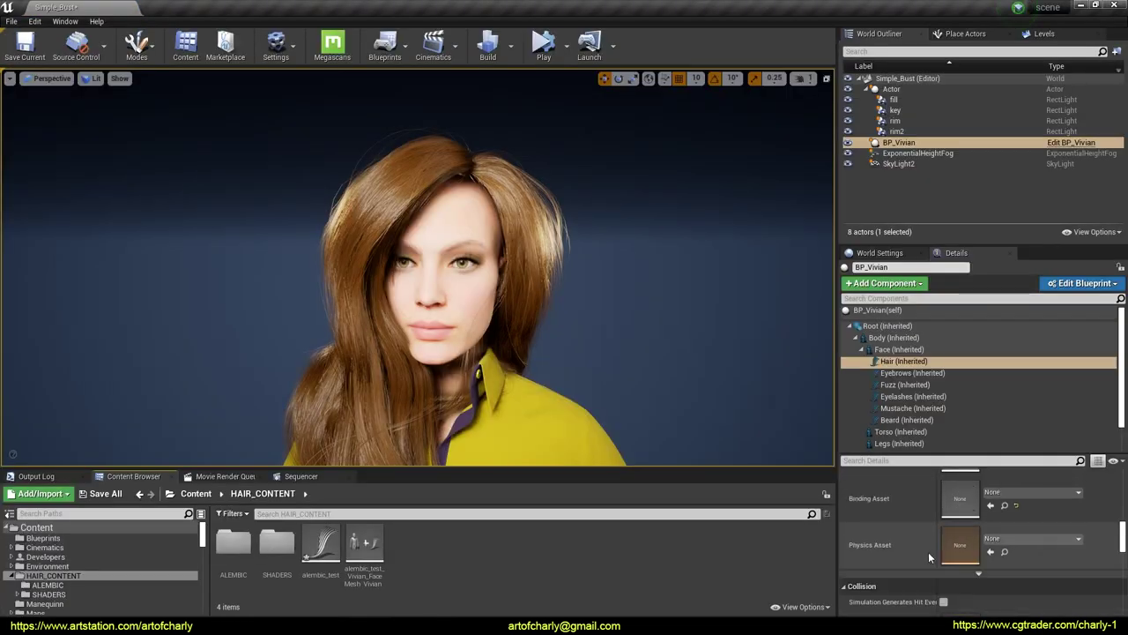
pyautogui.moveTo(364, 545); pyautogui.dragTo(961, 498)
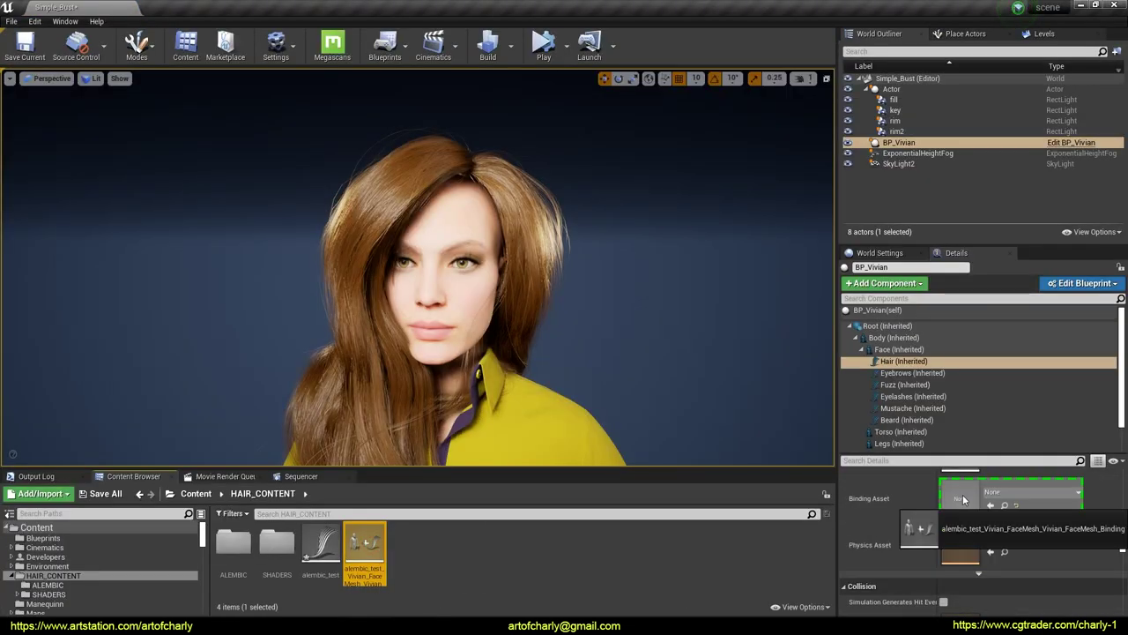
pyautogui.scroll(2, 952, 520)
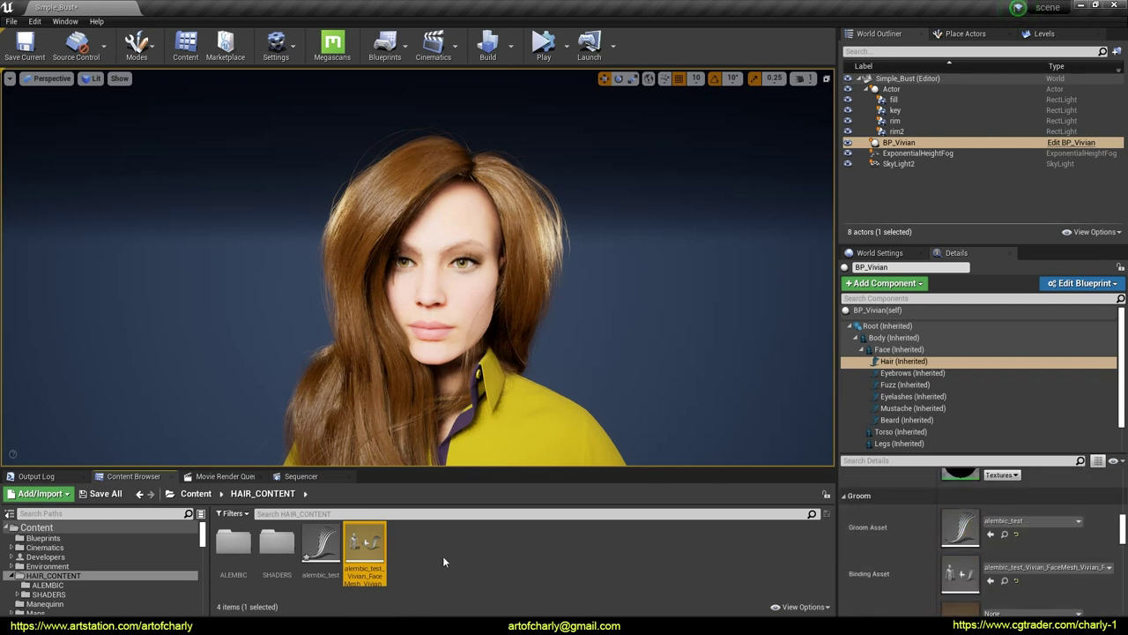
# Step: Enable simulation with the Groom Springs solver in alembic_test's physics settings, save the groom and close it
pyautogui.doubleClick(319, 542)
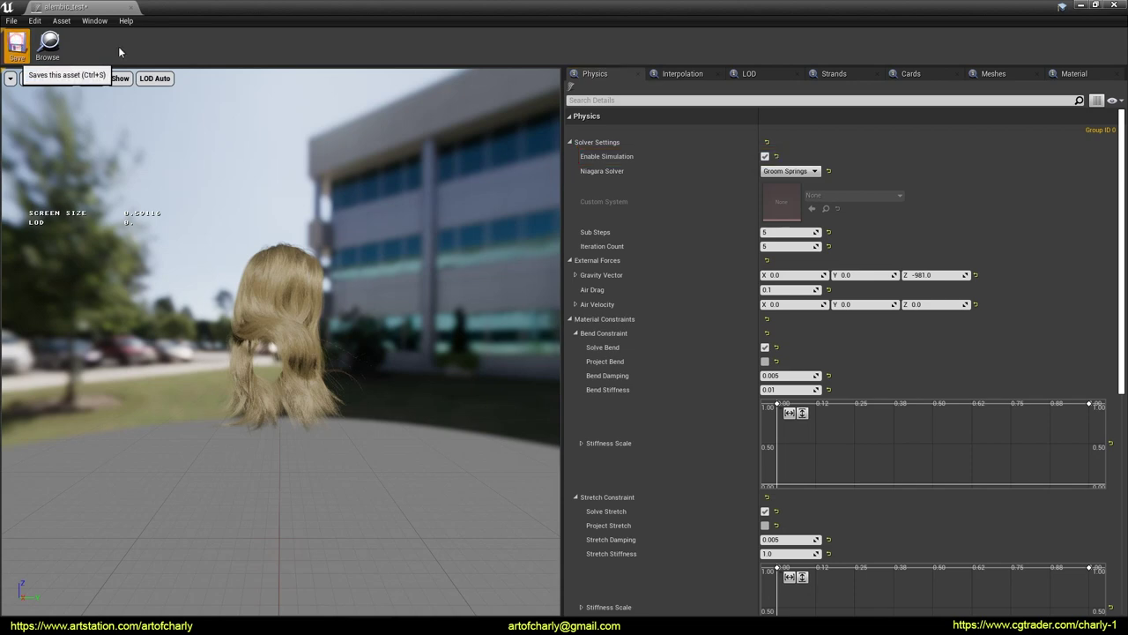
pyautogui.click(1116, 7)
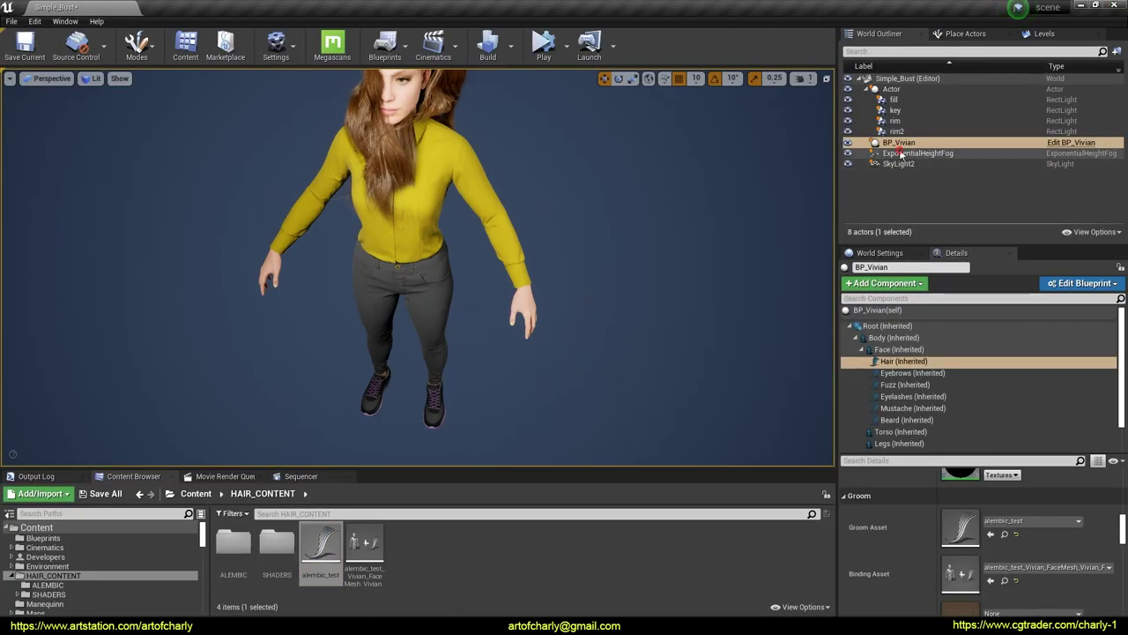
# Step: Move BP_Vivian back and forth along the X axis to test the hair simulation from front and back
pyautogui.click(899, 142)
pyautogui.moveTo(439, 389)
pyautogui.mouseDown()
pyautogui.moveTo(522, 403)
pyautogui.moveTo(440, 389)
pyautogui.mouseUp()
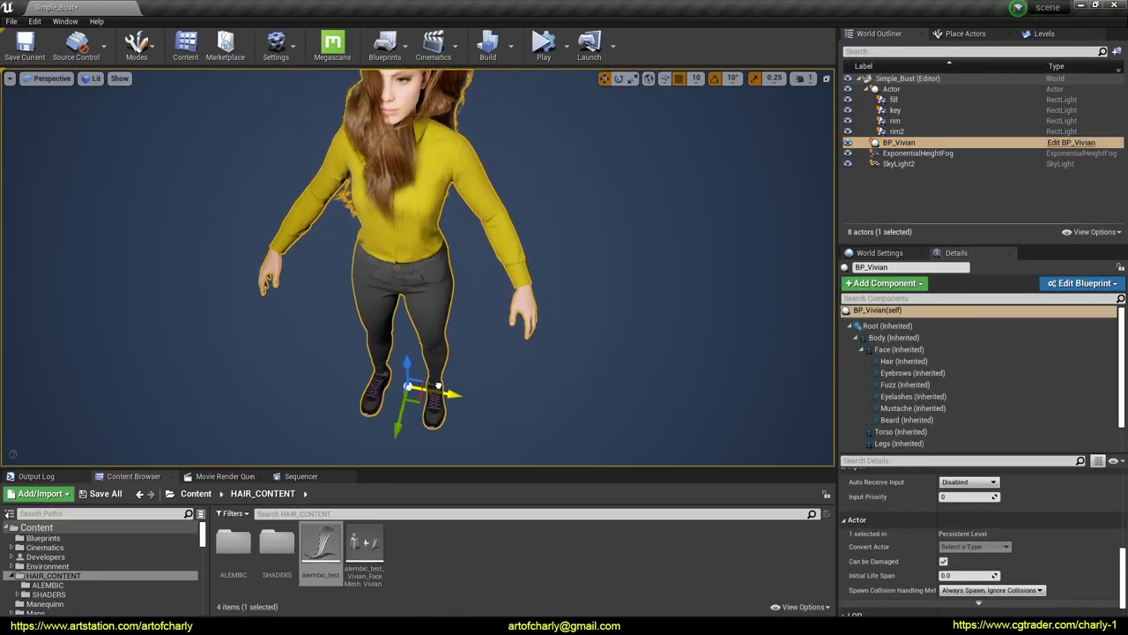
pyautogui.moveTo(474, 382); pyautogui.dragTo(471, 326, button='right')
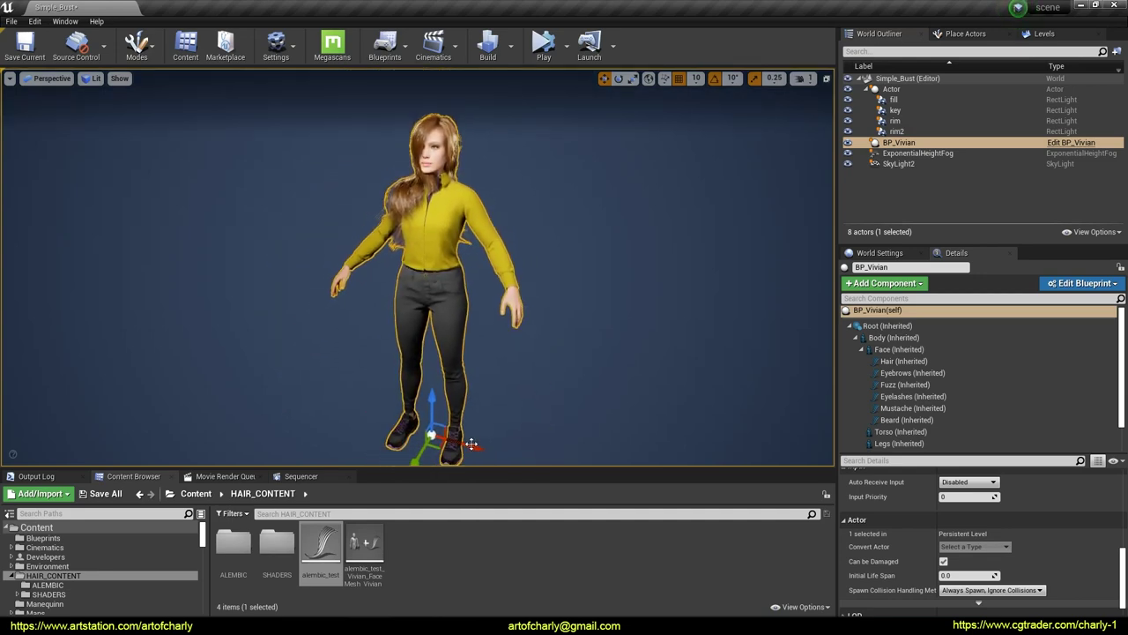
pyautogui.moveTo(473, 446); pyautogui.dragTo(490, 451)
pyautogui.moveTo(490, 451); pyautogui.dragTo(428, 431, button='right')
pyautogui.moveTo(428, 430); pyautogui.dragTo(492, 427)
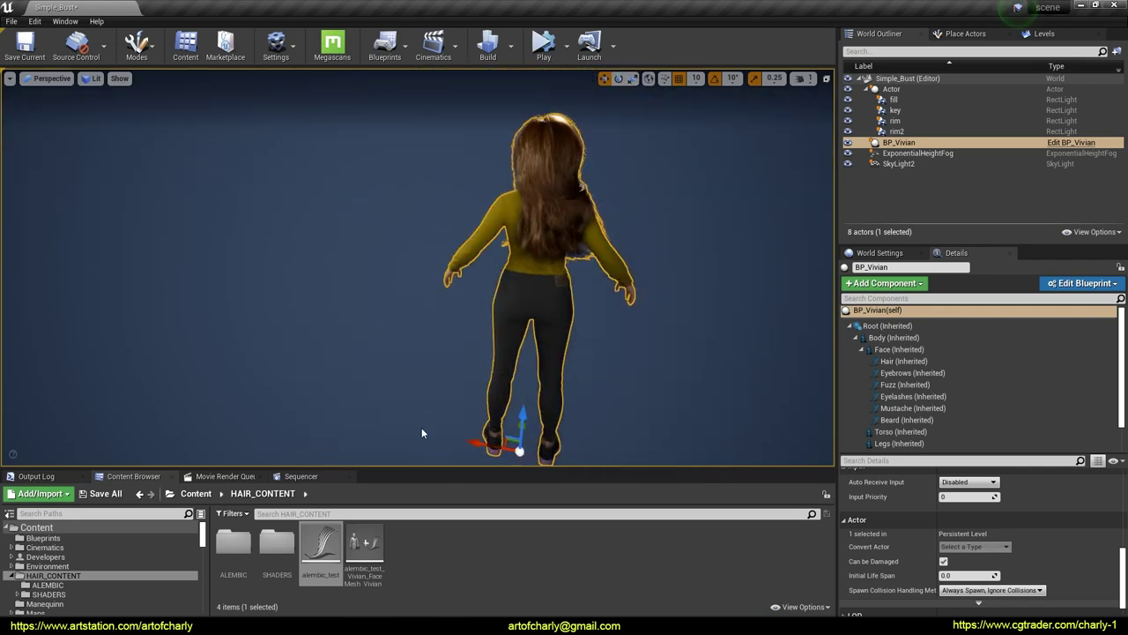
# Step: Set the Bend Stiffness in alembic_test's physics settings to 0.3
pyautogui.doubleClick(322, 545)
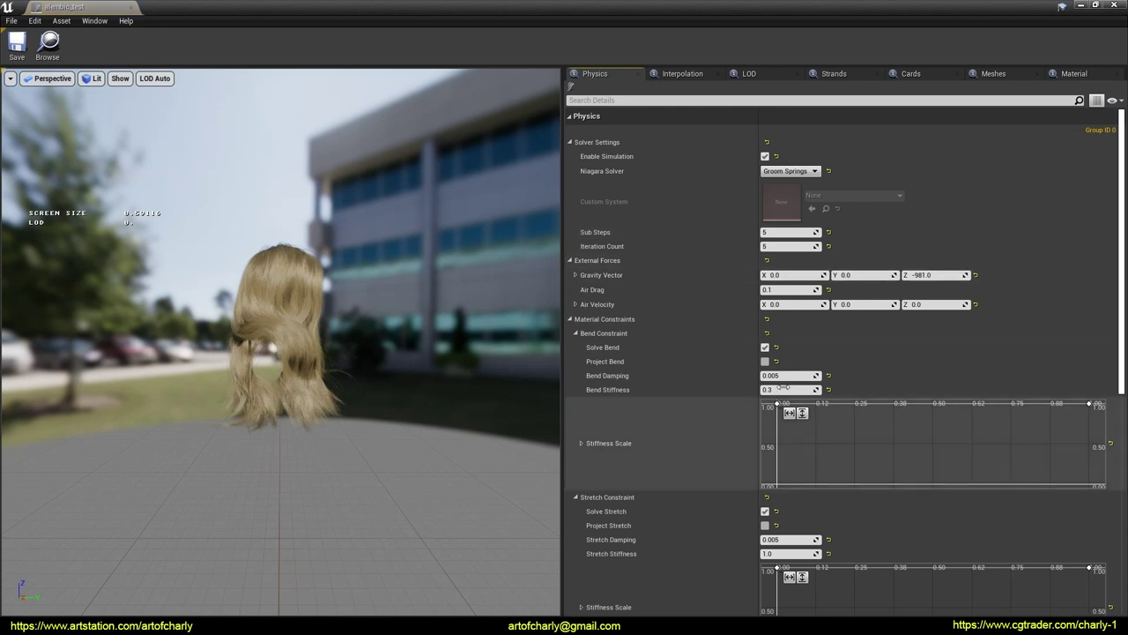
pyautogui.click(782, 389)
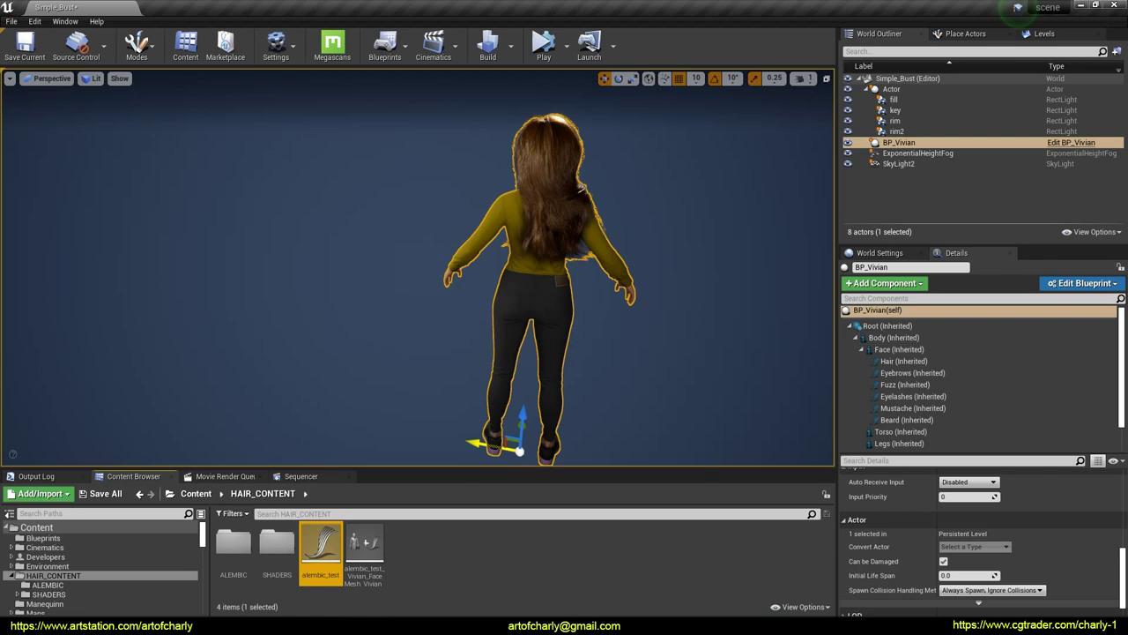
# Step: Move BP_Vivian along the X and Y axes to test how the hair moves with the new bend stiffness
pyautogui.moveTo(487, 442); pyautogui.dragTo(484, 440)
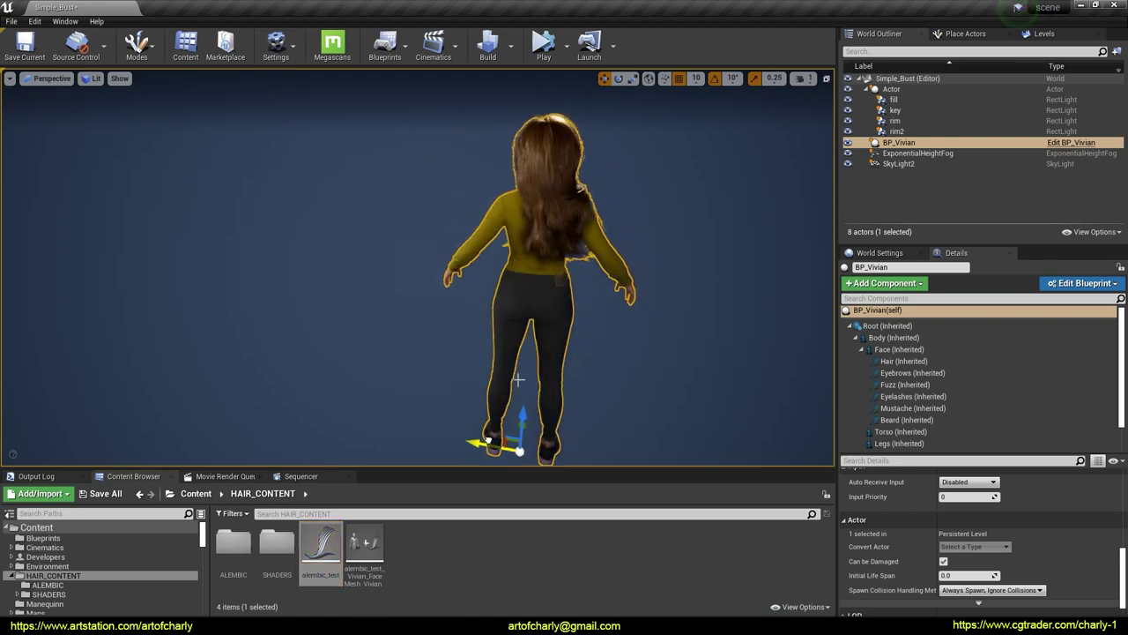
pyautogui.press('w')
pyautogui.moveTo(518, 379); pyautogui.dragTo(392, 343, button='right')
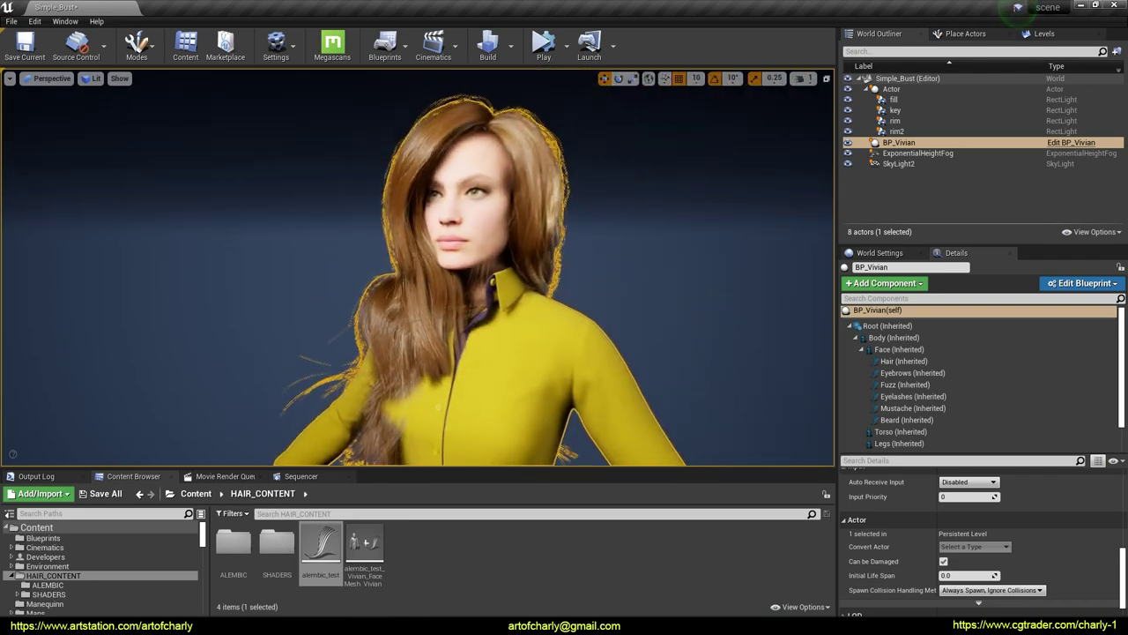
pyautogui.click(626, 256)
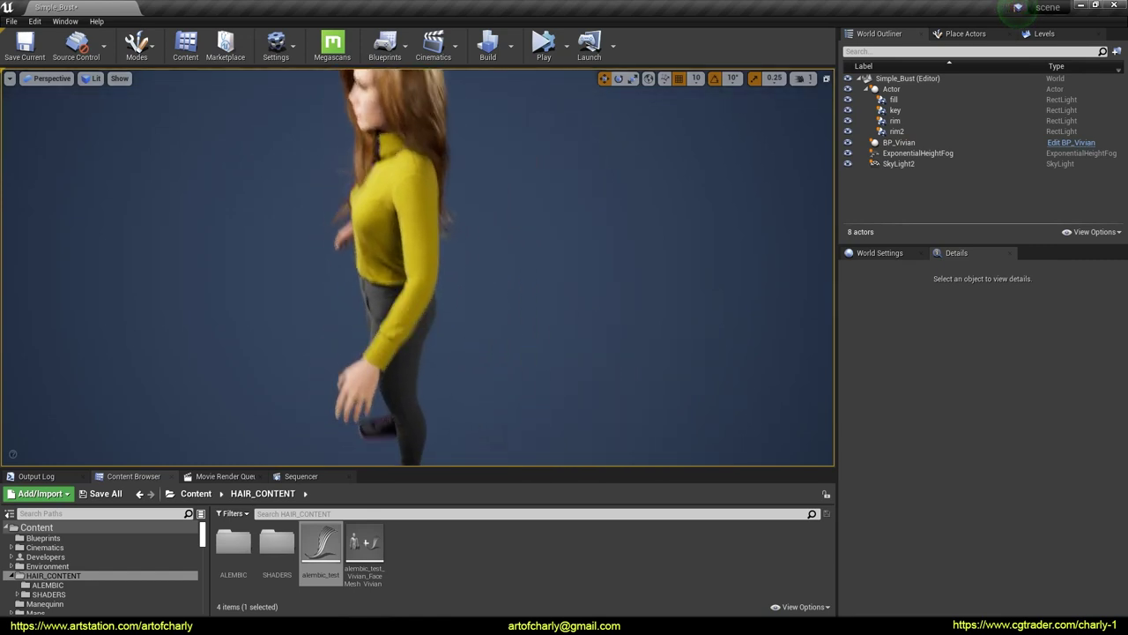
pyautogui.click(480, 365)
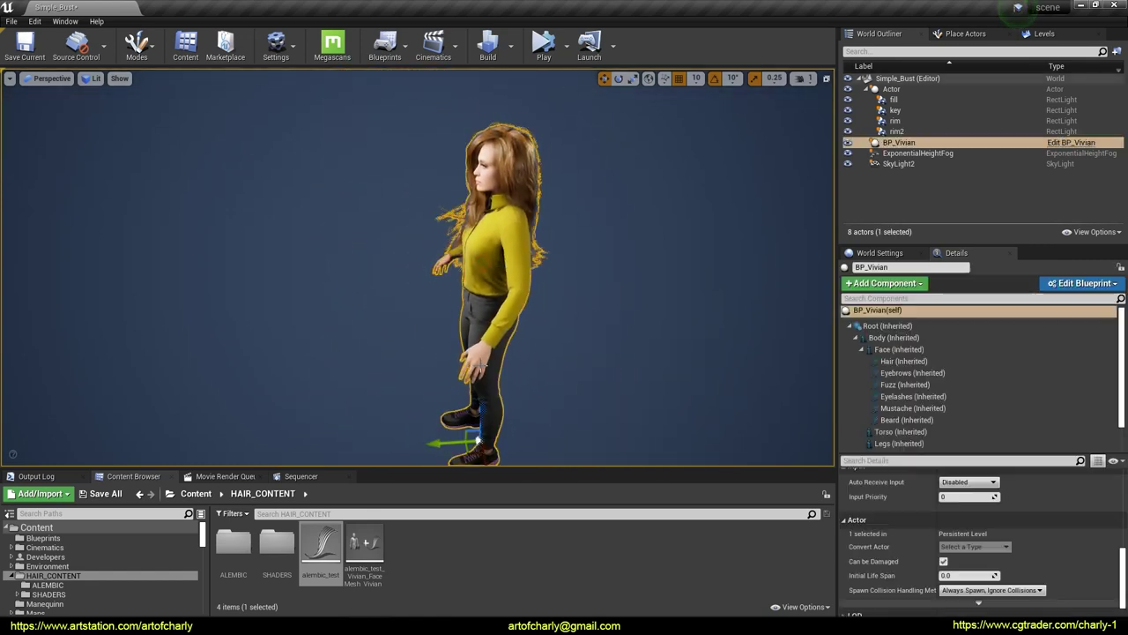
pyautogui.moveTo(439, 440); pyautogui.dragTo(403, 439)
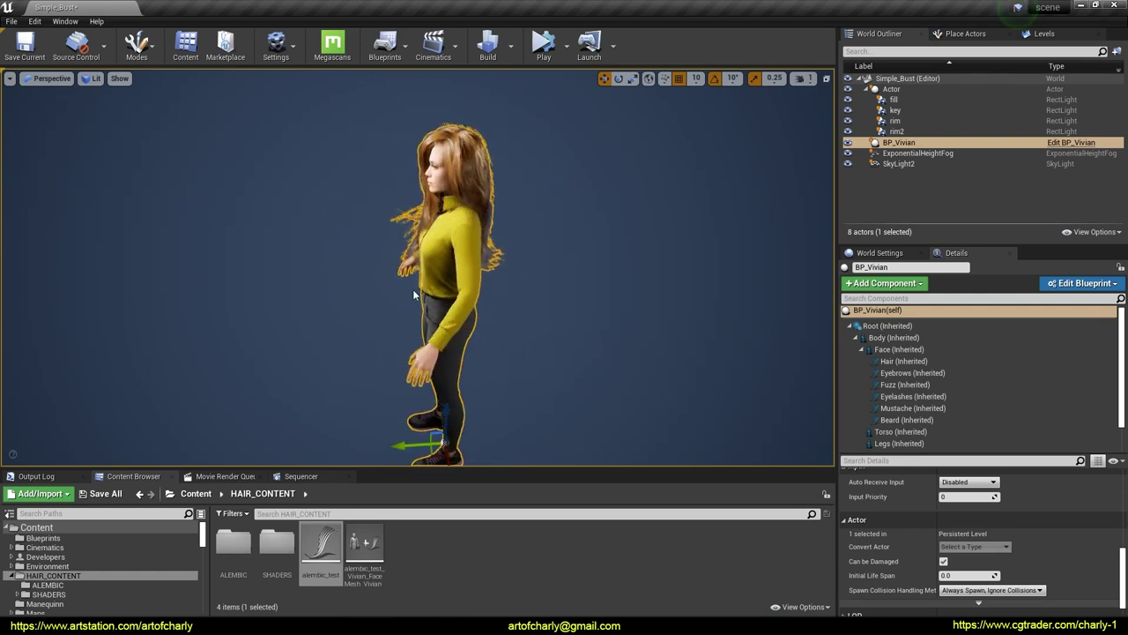
pyautogui.click(534, 255)
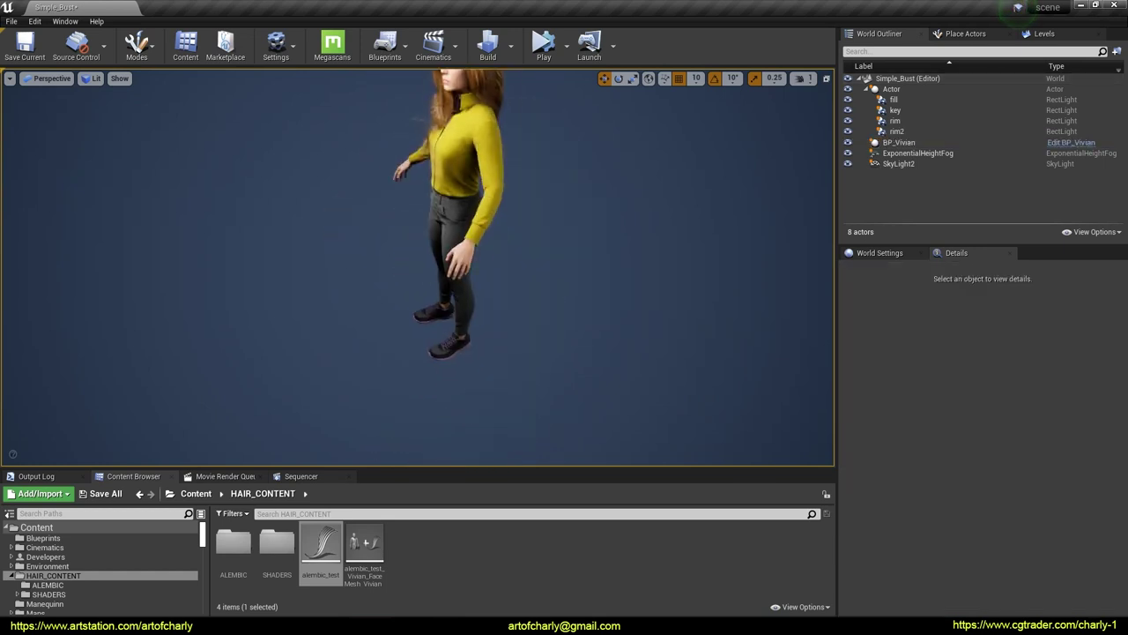
# Step: Check the hair from the front, move BP_Vivian sideways along the X axis once more and clear the selection
pyautogui.moveTo(462, 182); pyautogui.dragTo(538, 115, button='right')
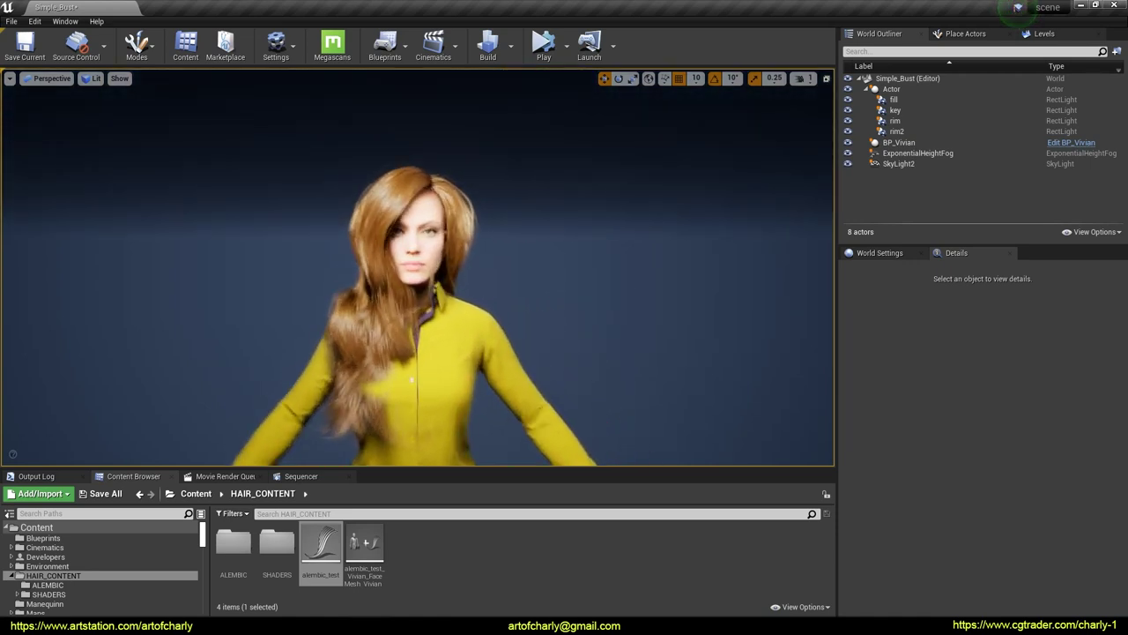
pyautogui.moveTo(471, 264); pyautogui.dragTo(477, 296, button='right')
pyautogui.moveTo(499, 334)
pyautogui.mouseDown(button='right')
pyautogui.moveTo(519, 339)
pyautogui.moveTo(506, 318)
pyautogui.mouseUp(button='right')
pyautogui.scroll(-5, 493, 324)
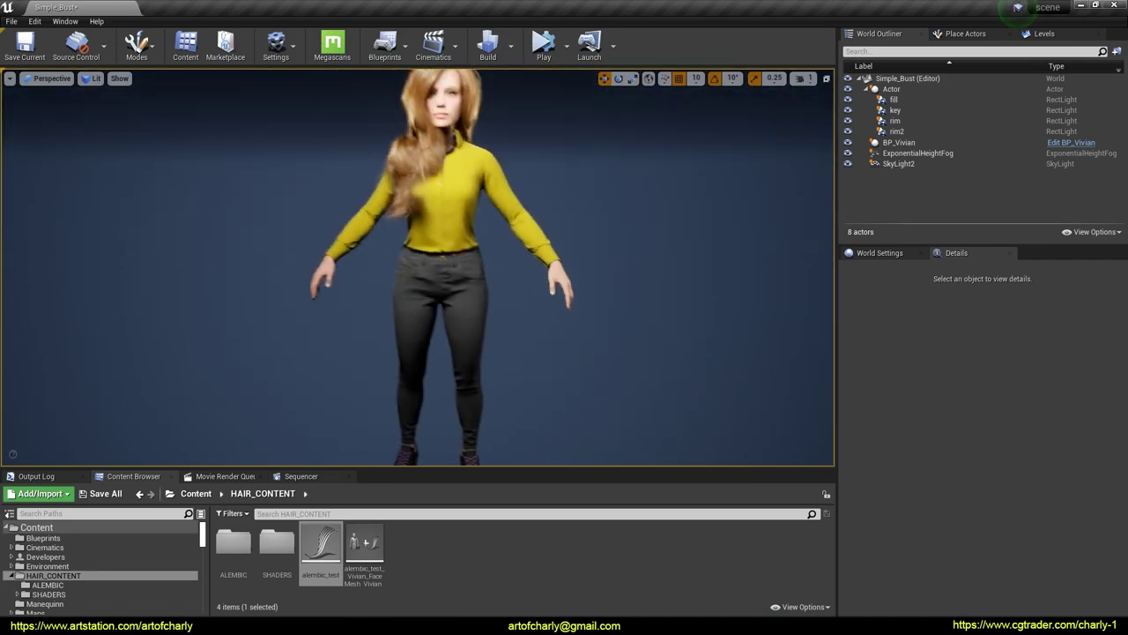
pyautogui.click(494, 325)
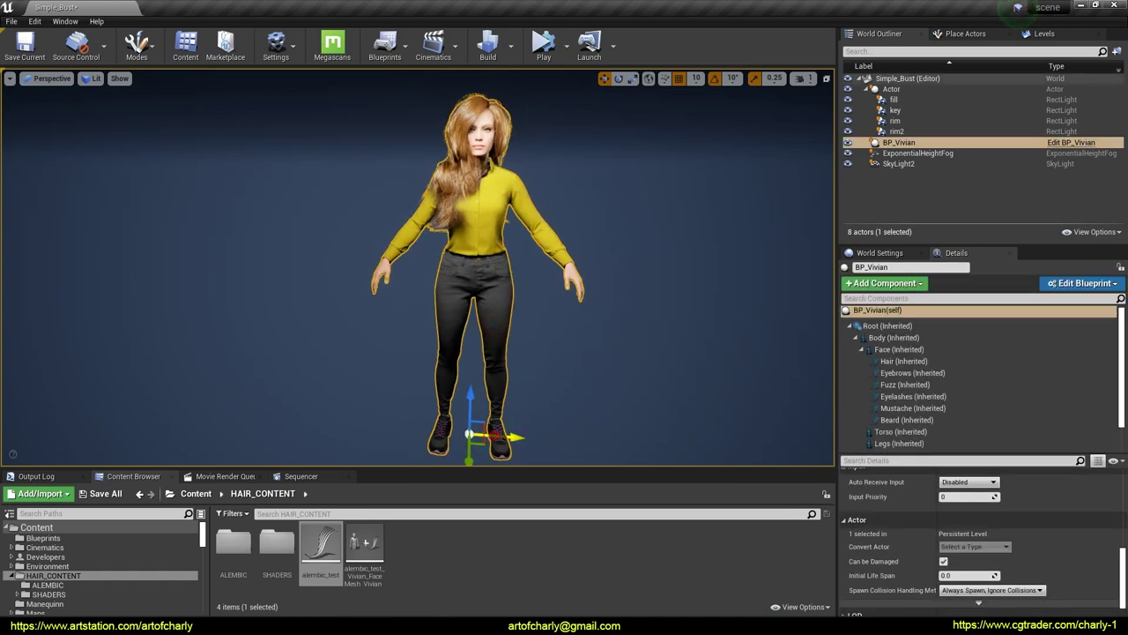
pyautogui.moveTo(498, 434); pyautogui.dragTo(460, 432)
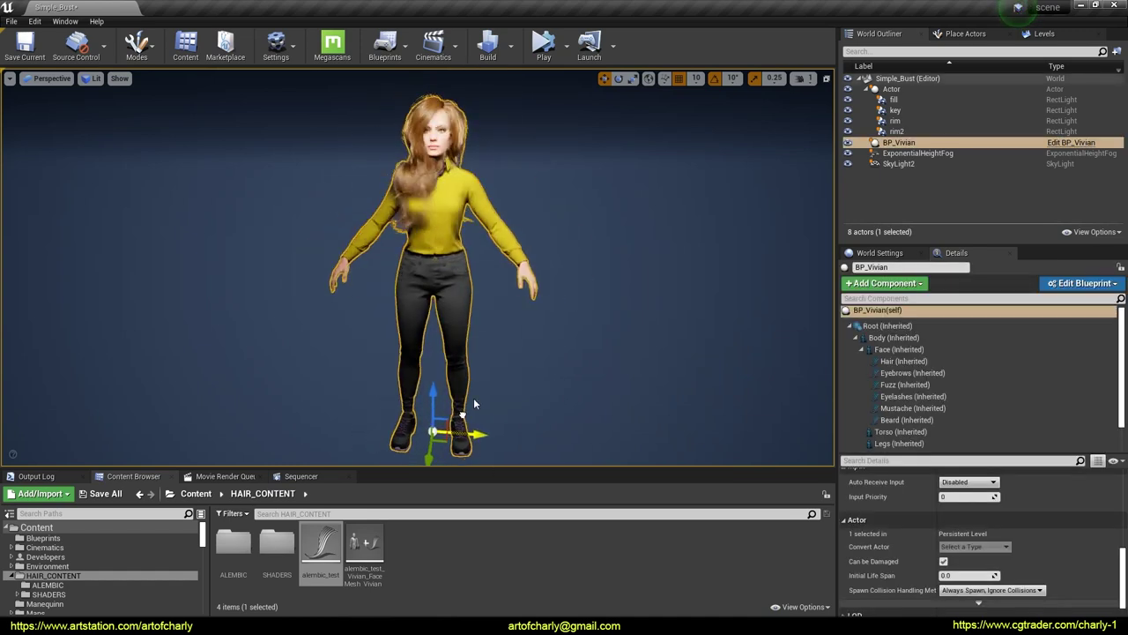
pyautogui.click(857, 225)
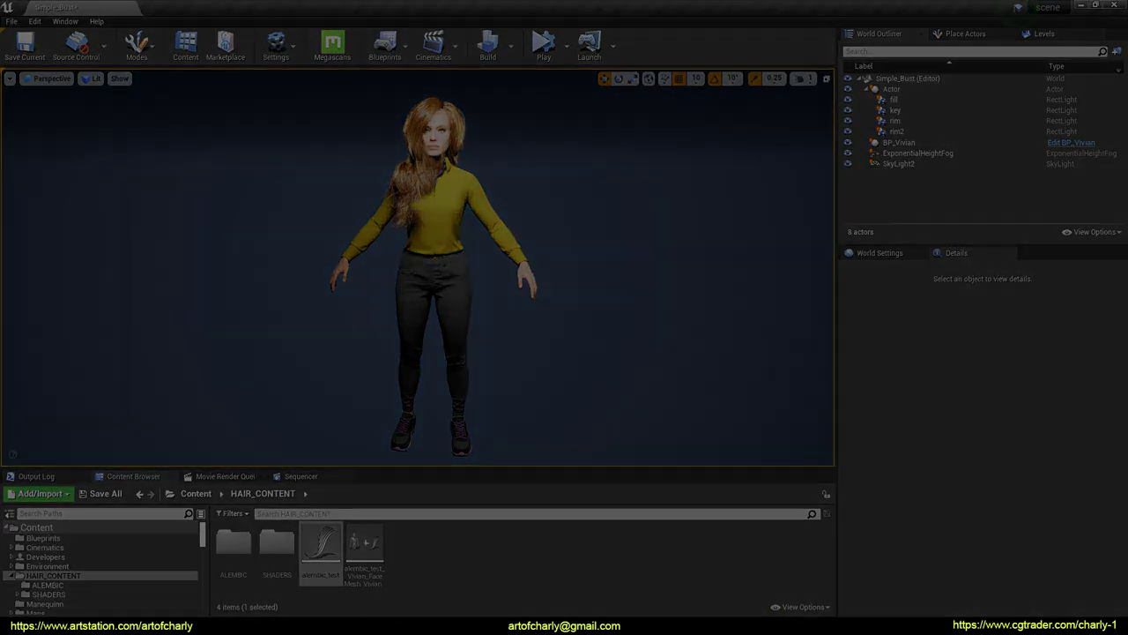